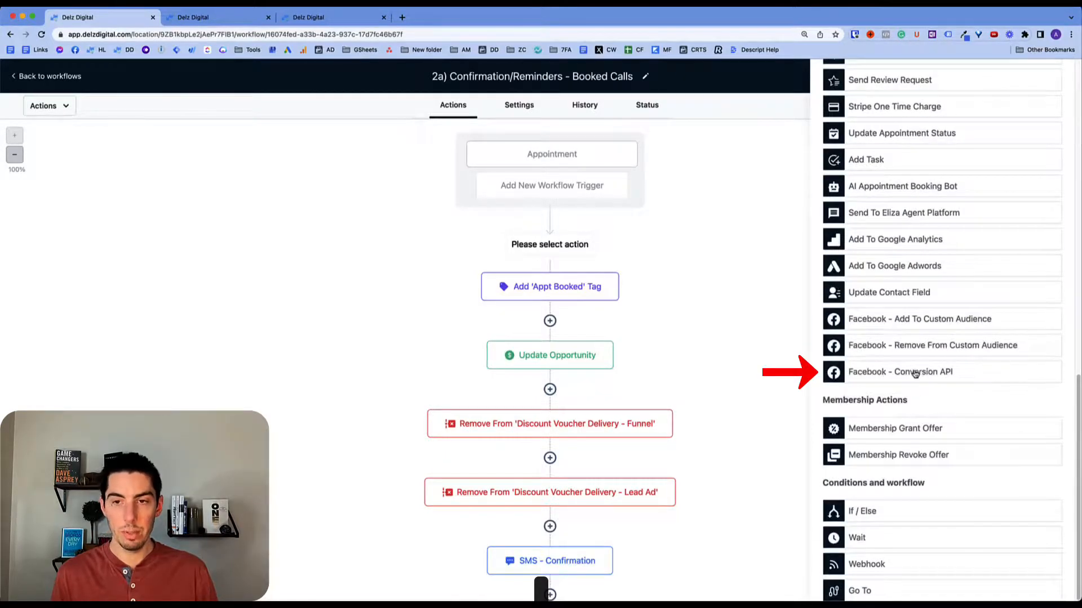
- Add a Facebook Conversion API action before the 'Appt Booked' tag action and set its Facebook event name to Schedule
click(915, 374)
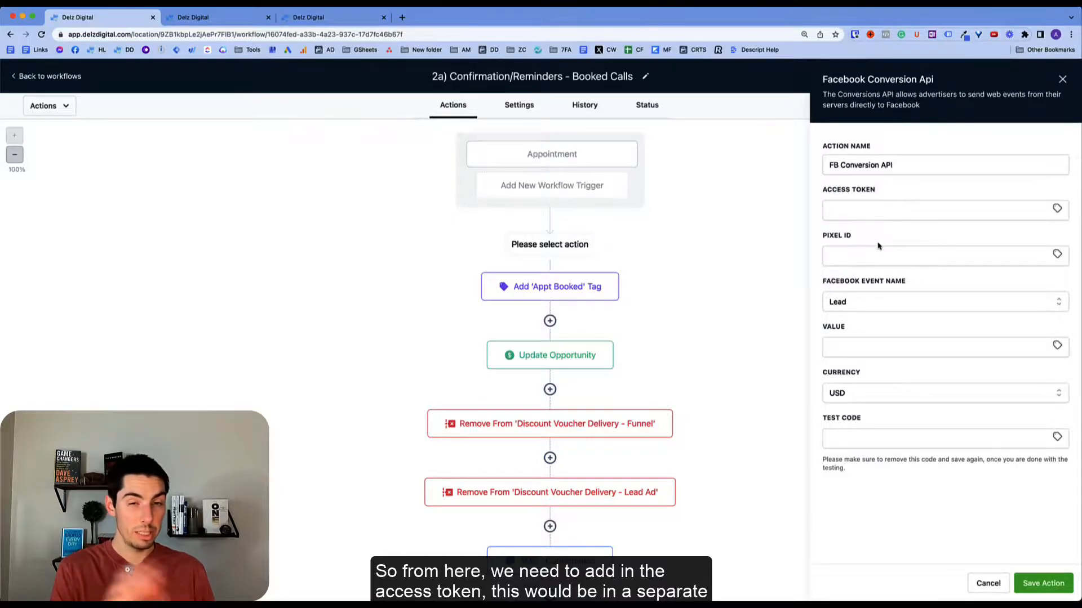
click(842, 255)
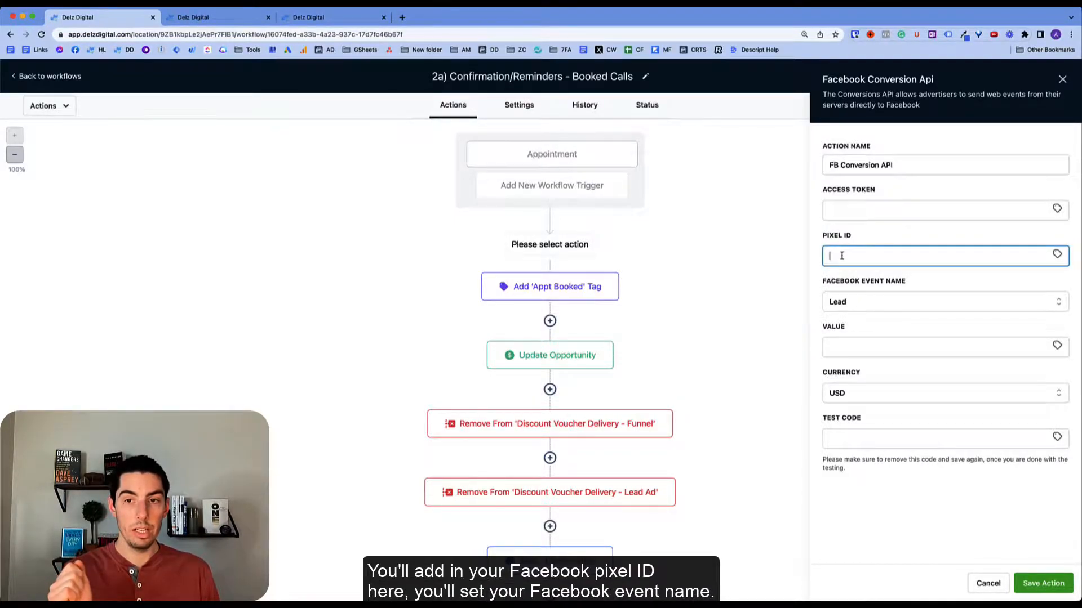
click(856, 303)
scroll(899, 411, down, 3)
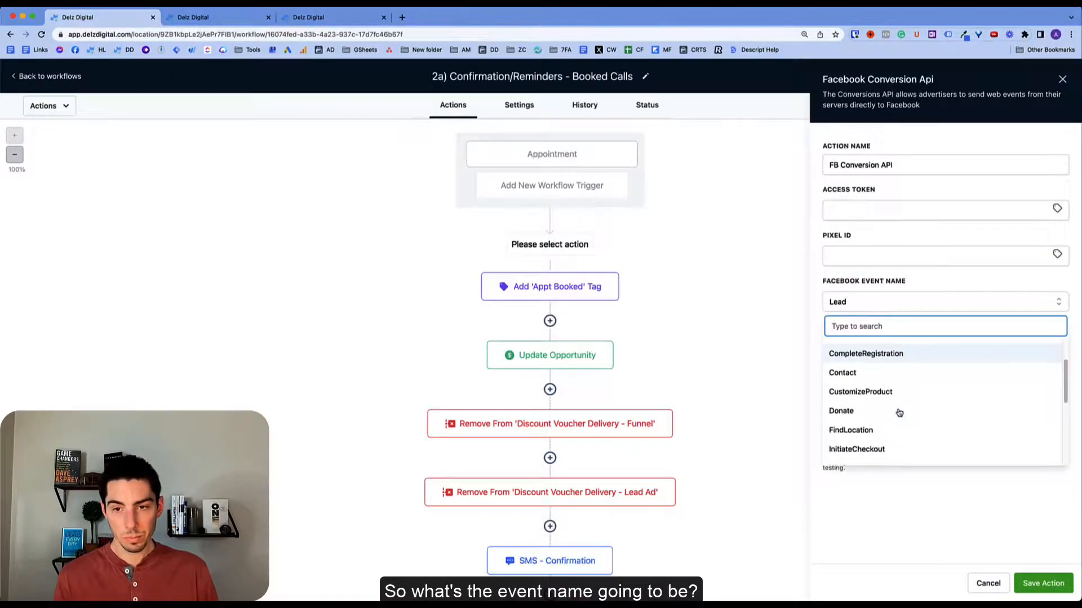
scroll(873, 406, down, 3)
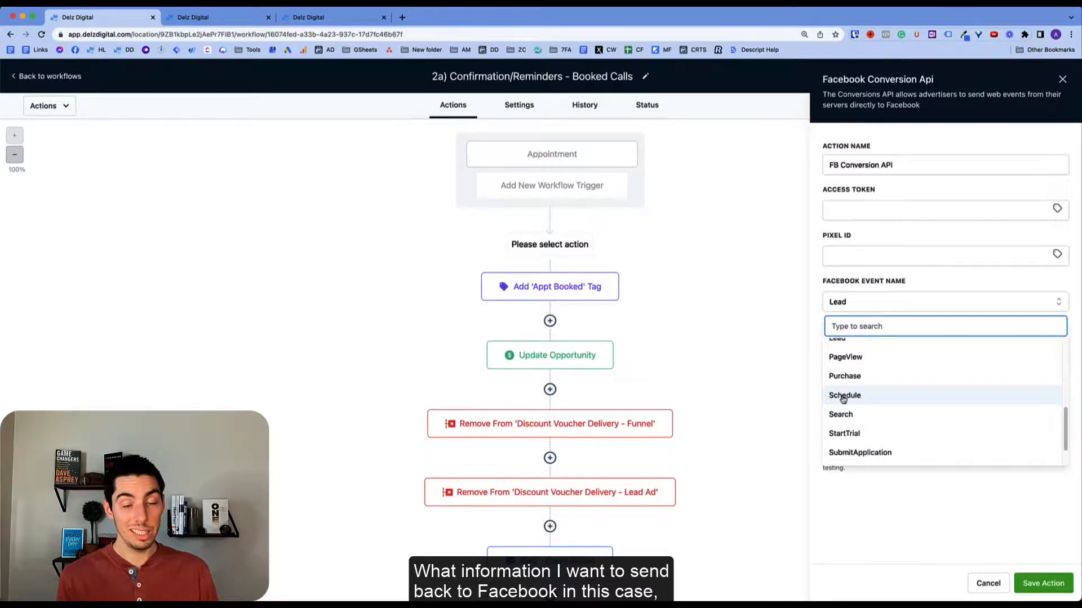
click(843, 396)
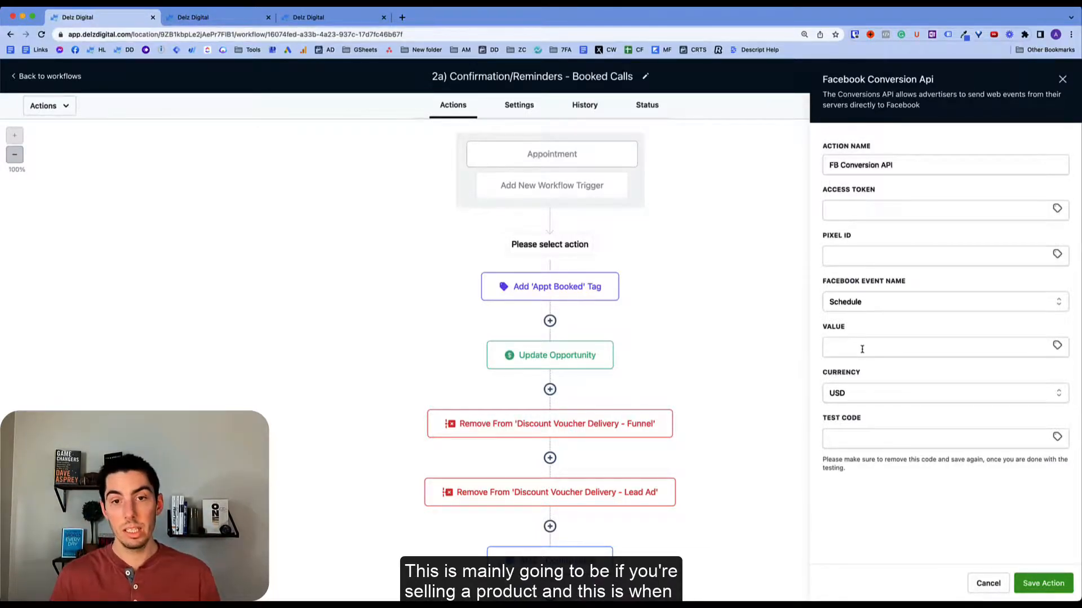
- Set the access token to {{custom_values.facebook_access_token}} and the pixel ID to {{custom_values.facebook_pixel_id}}, and save the Facebook Conversion API action
click(847, 211)
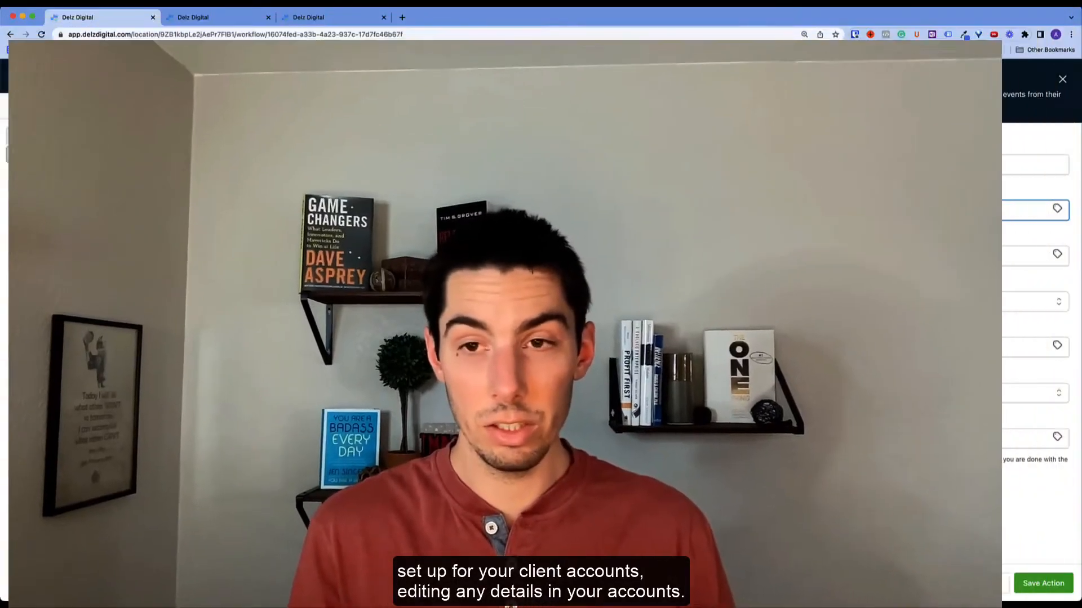
key(super+Tab)
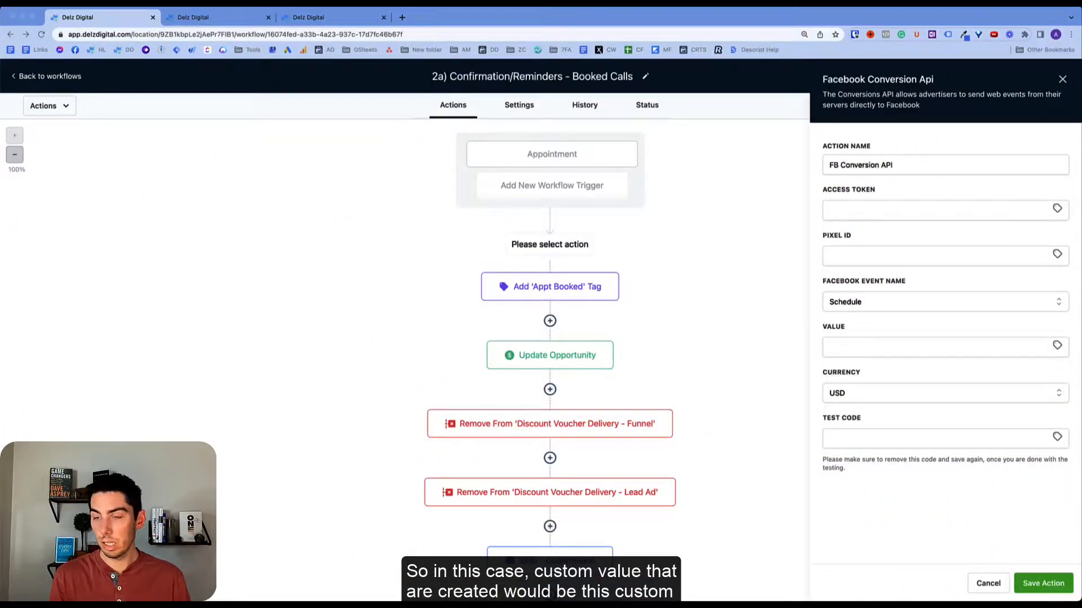
click(838, 210)
key(super+v)
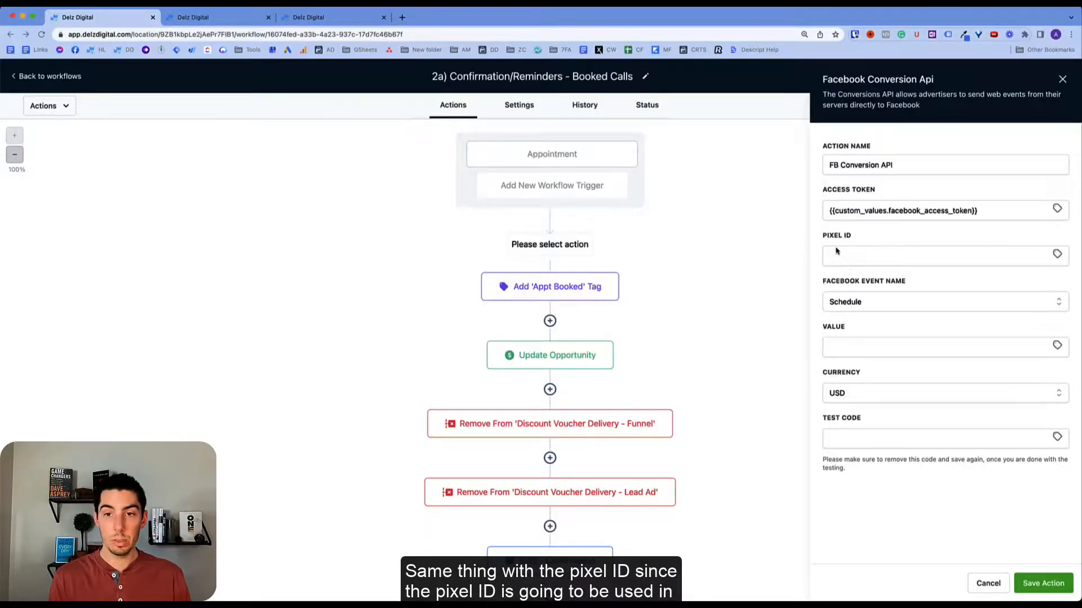
click(837, 251)
text({{custom_values.facebook_pixel_id}})
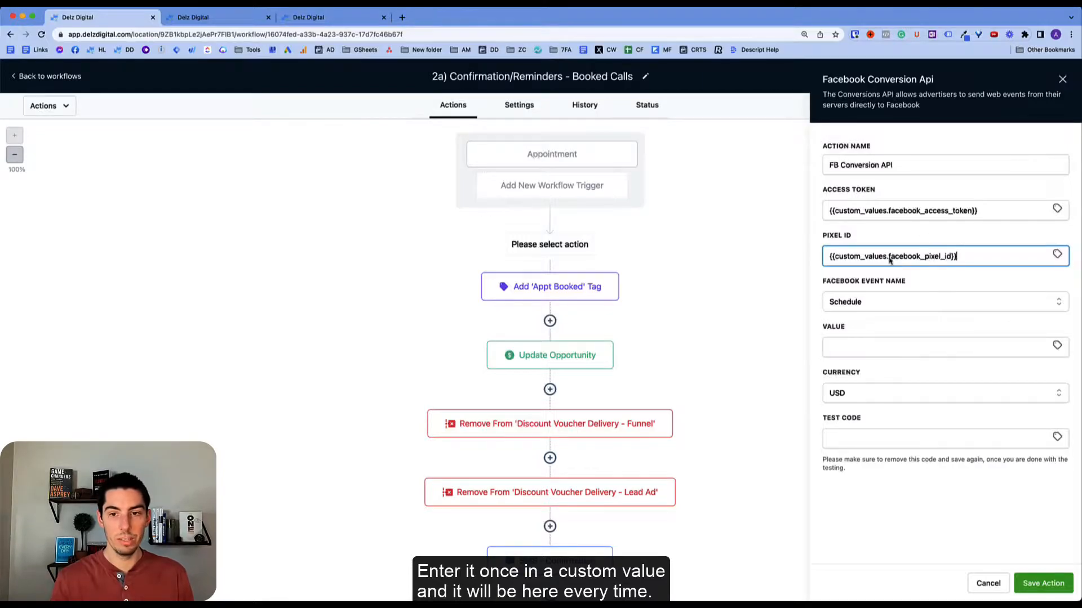
click(1043, 583)
- Rename the 24-hour-before SMS action as "SMS 24hr confirmation"
mouse_move(546, 271)
scroll(604, 299, down, 5)
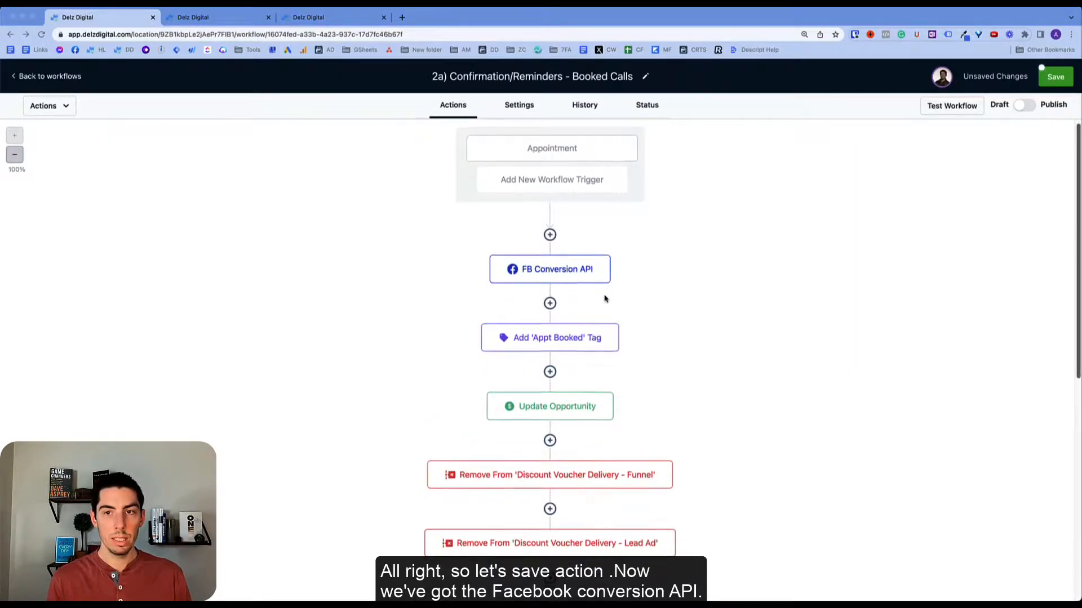
scroll(605, 298, down, 6)
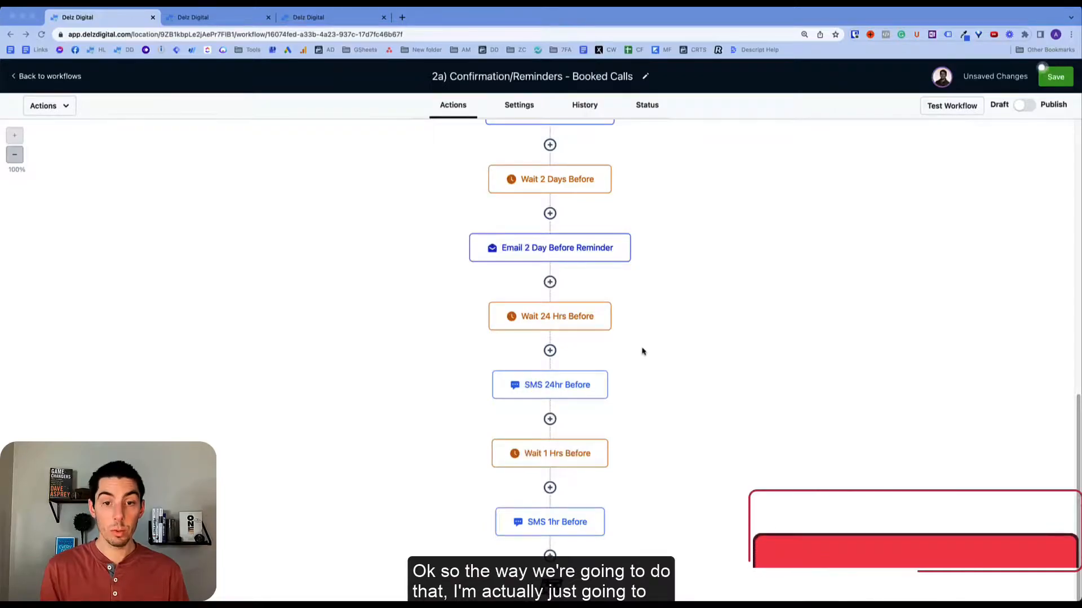
click(566, 386)
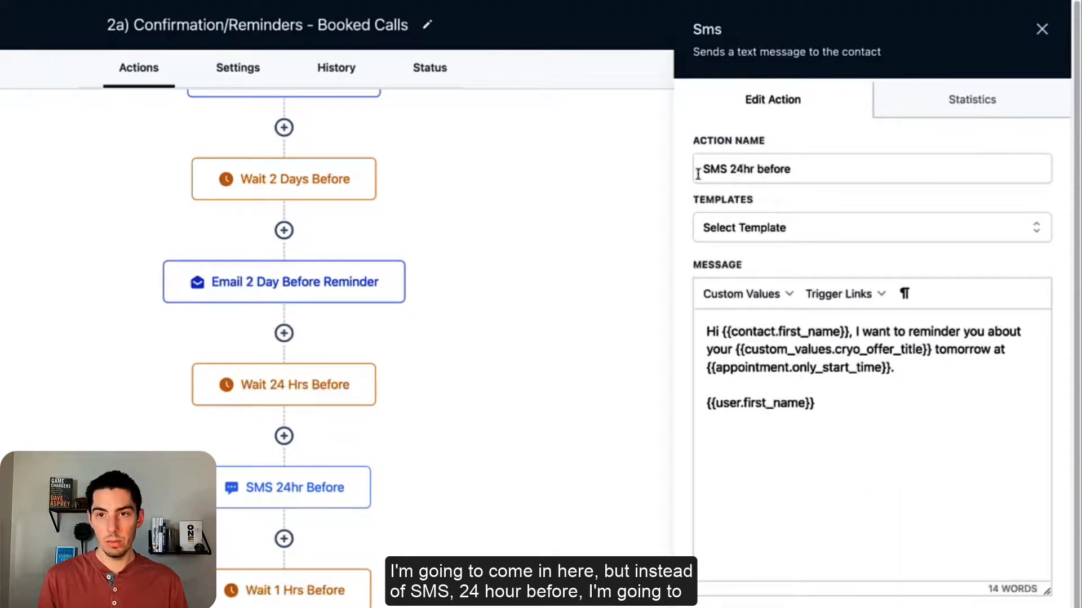
double_click(768, 169)
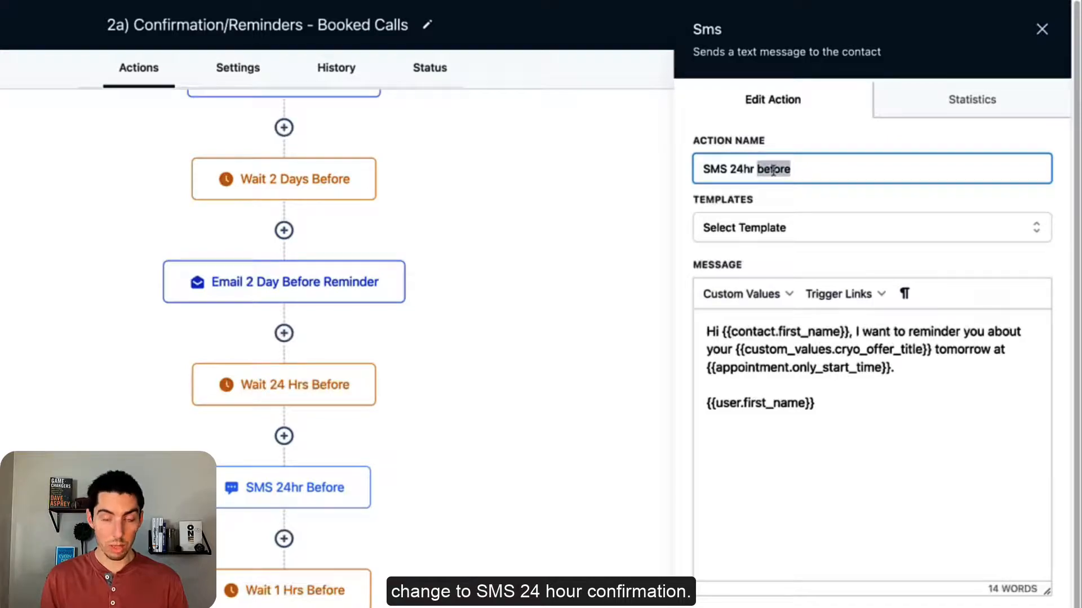
text(confirmation)
- Extend the SMS message to request a 'YES' or 'NO' confirmation and warn of cancellation without a reply by the morning, and save the action
click(801, 424)
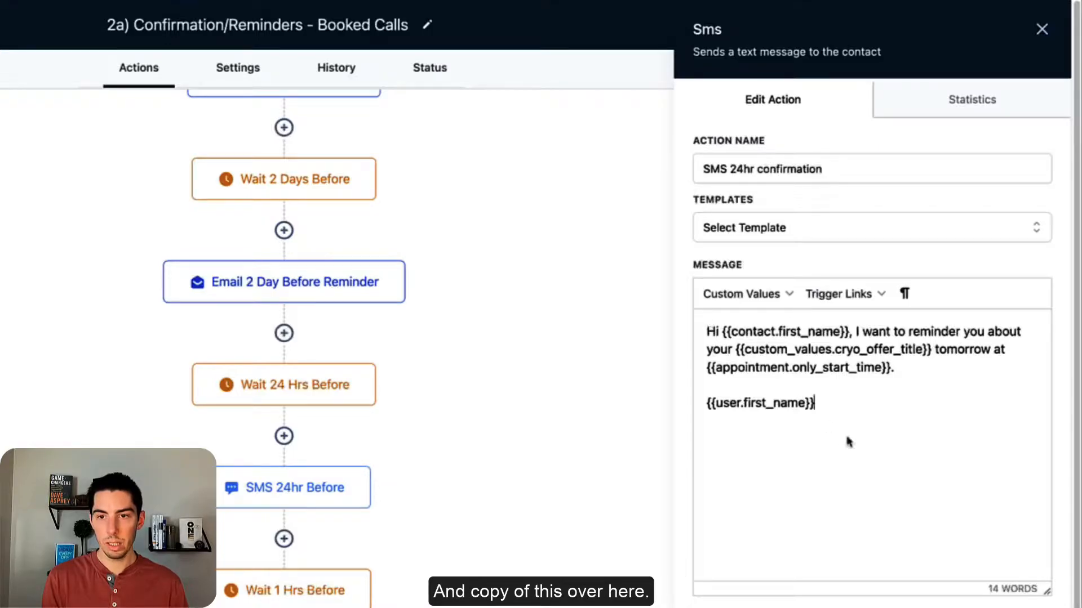
drag(831, 400, 695, 326)
text(Hi {{contact.first_name}}, I want to reminder you about your {{custom_values.cryo_offer_title}} tomorrow at {{appointment.only_start_time}}.  Please confirm with a 'YES' or 'NO' if you will be attending tomorrow so we can best serve you!  If we don't hear back from you by the morning, we'll have to cancel your appointment. :-(  {{user.first_name}})
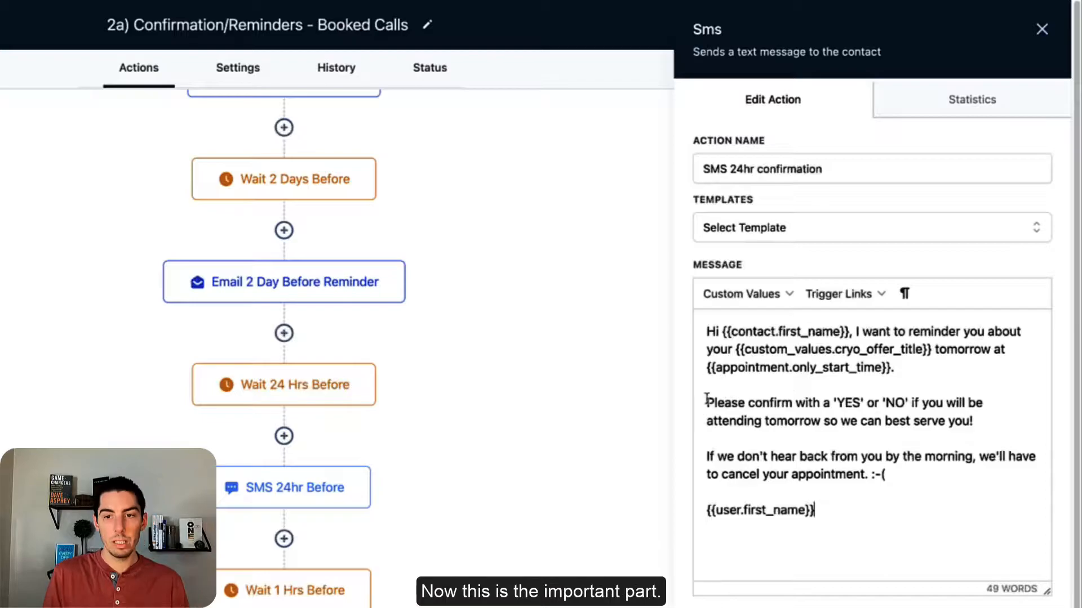
drag(711, 402, 979, 427)
click(709, 457)
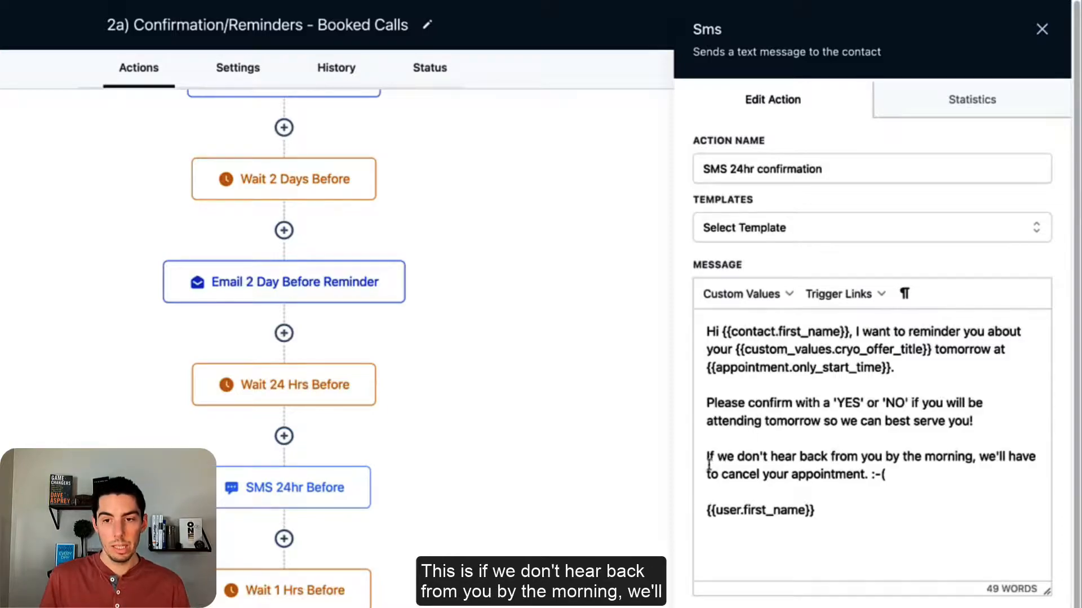
drag(706, 456, 856, 476)
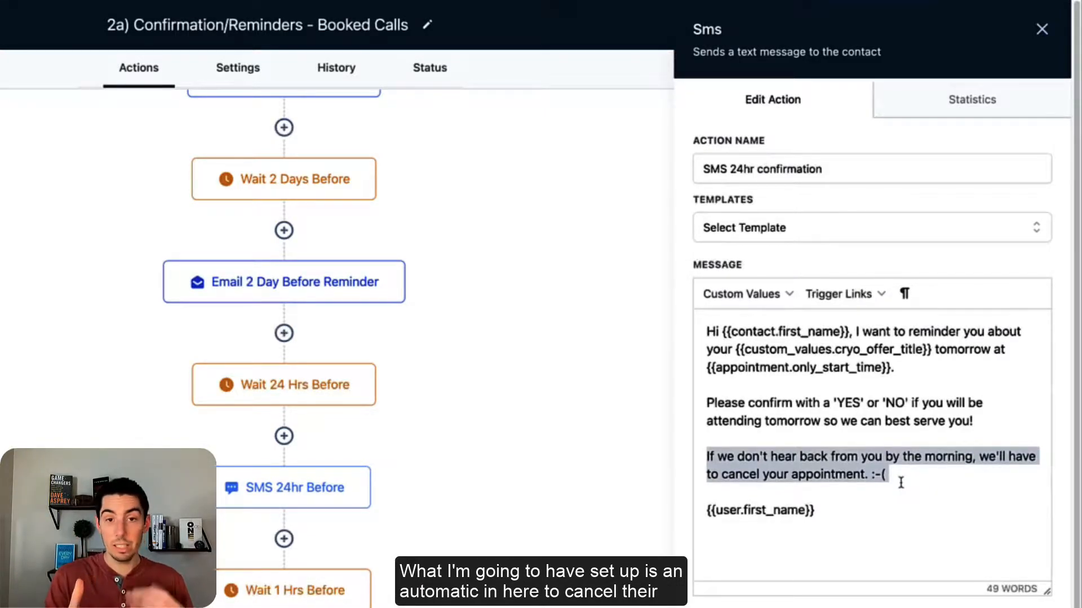
click(823, 502)
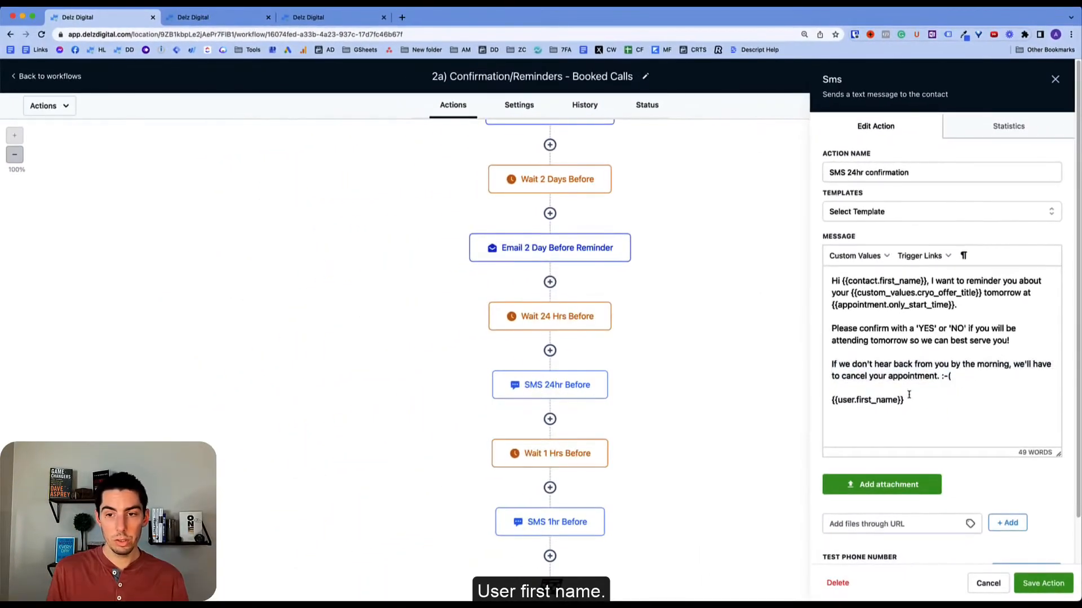
click(1044, 583)
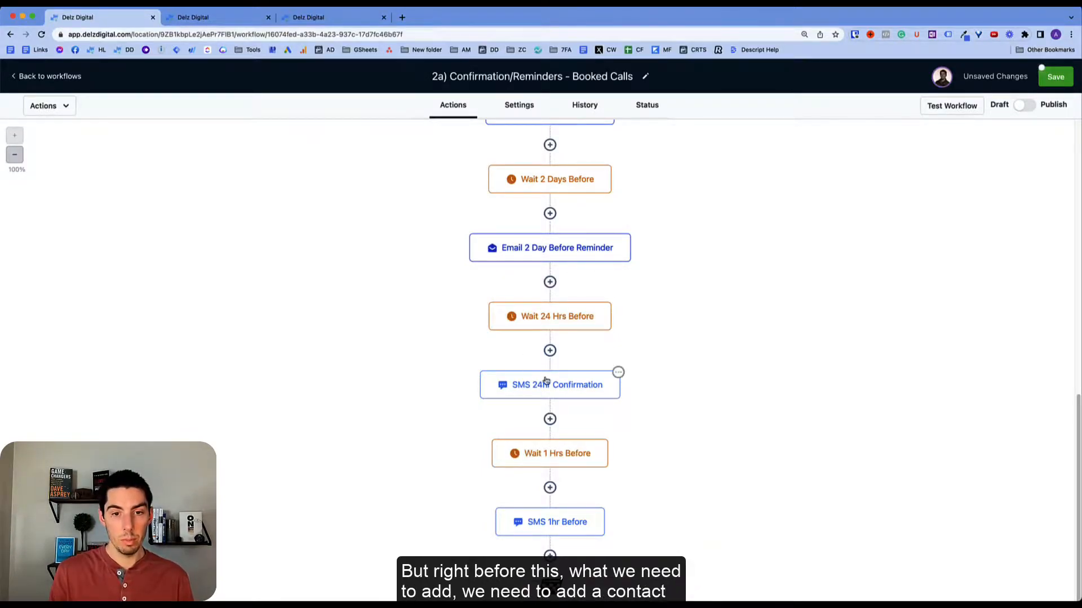
- Add a contact tag action named "Add tag '24hr confirmation'" before the confirmation SMS, assign the tag "24hr confirmation" and save it
click(550, 350)
scroll(833, 321, down, 3)
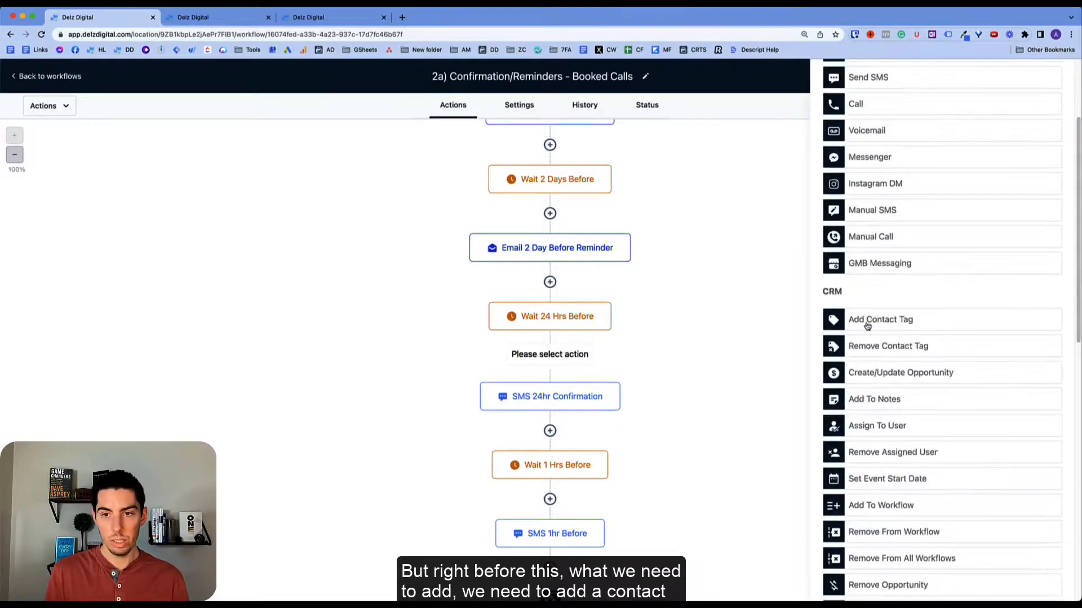
click(831, 318)
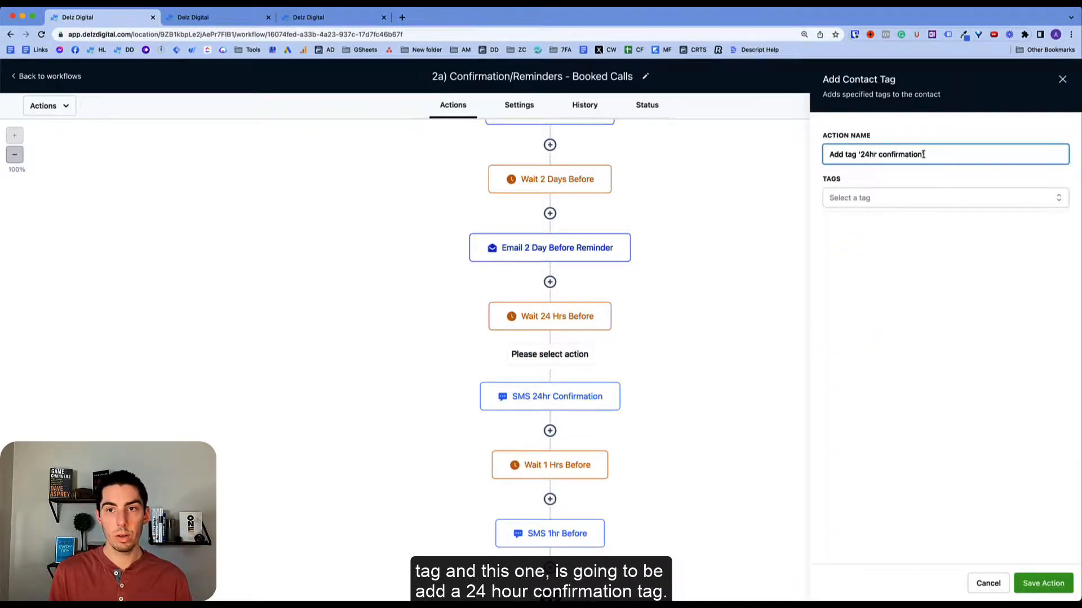
click(866, 200)
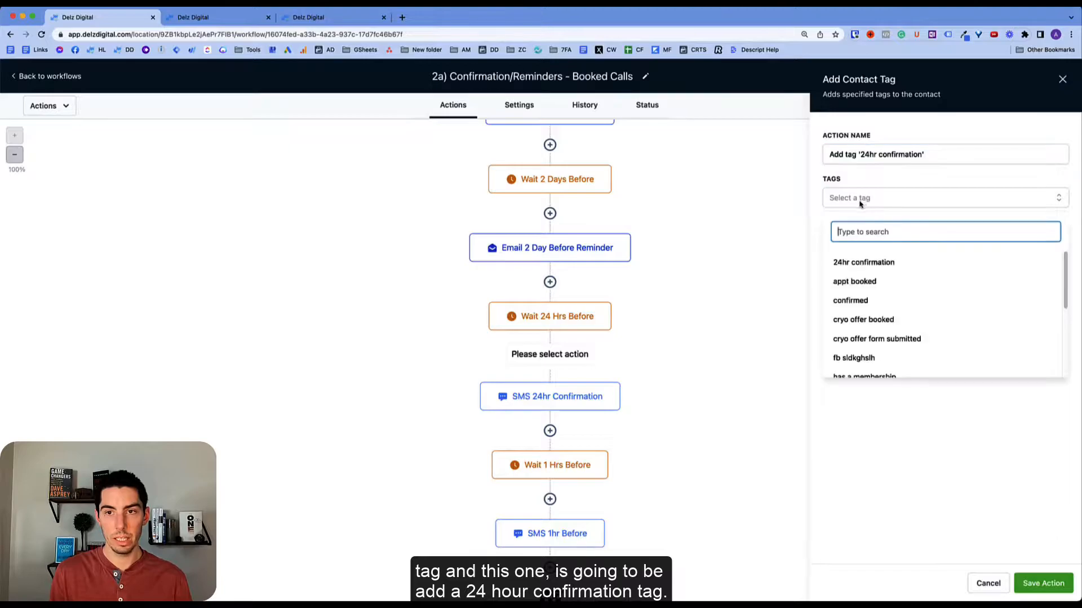
click(860, 263)
click(1042, 583)
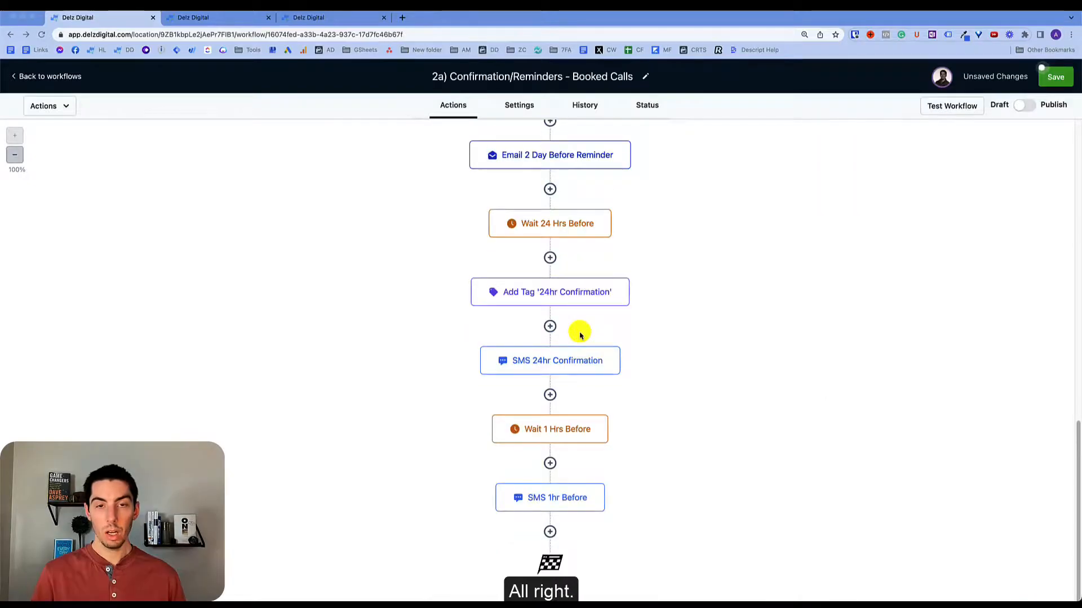
- Check the reply request in the 24hr confirmation SMS without changing it, and save the workflow
scroll(636, 346, up, 1)
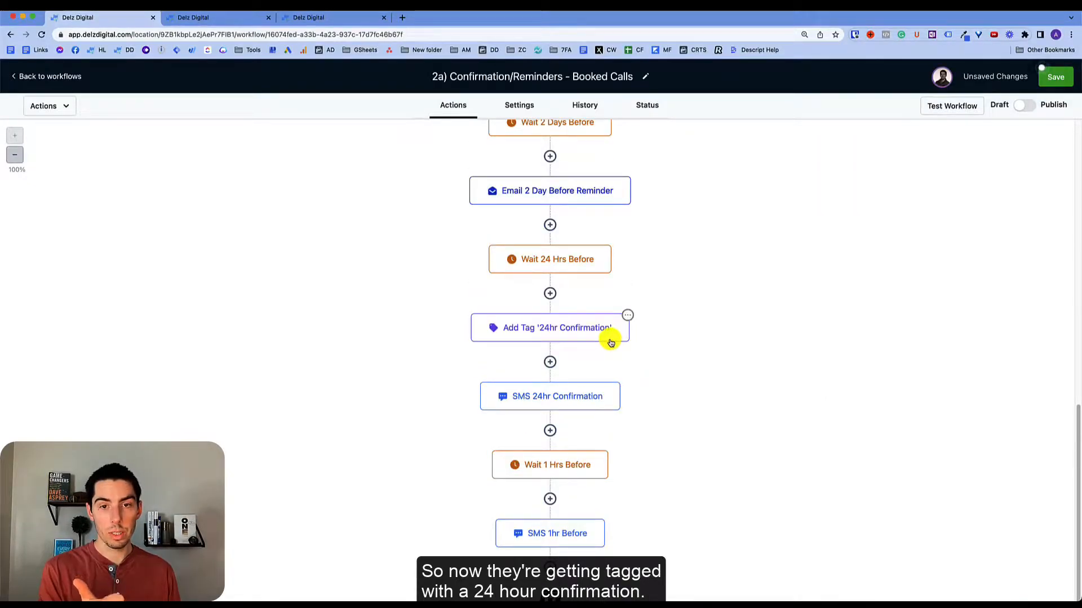
click(566, 399)
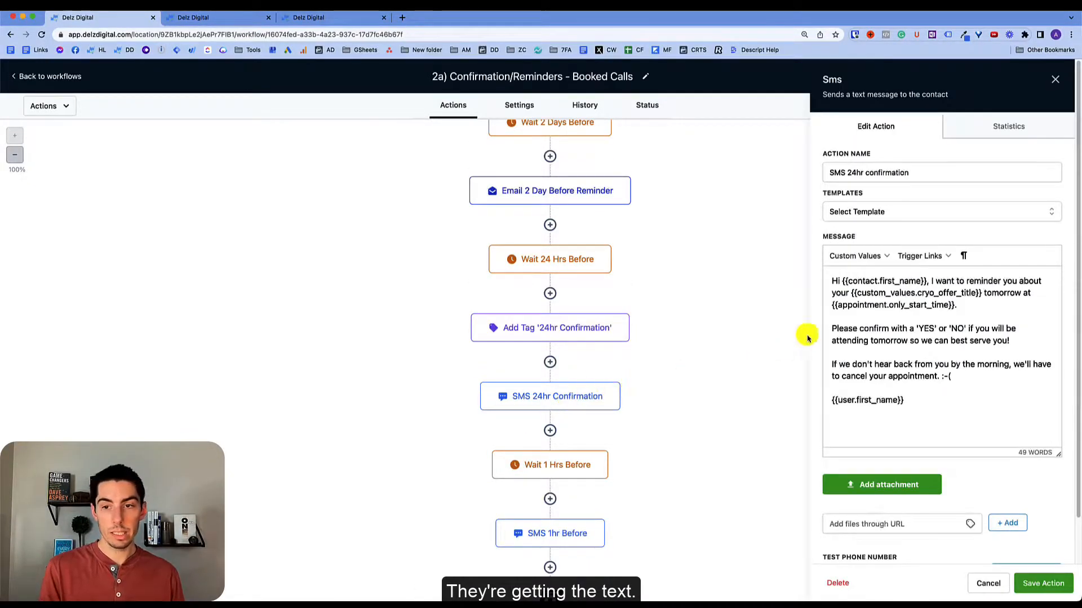
drag(833, 329, 1010, 341)
click(988, 583)
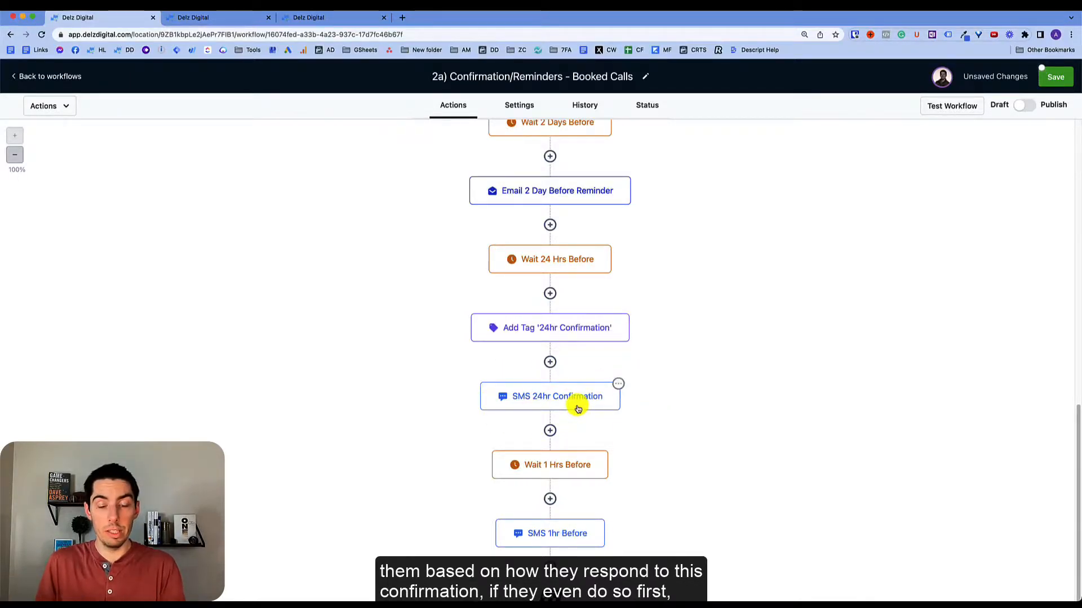
click(1055, 76)
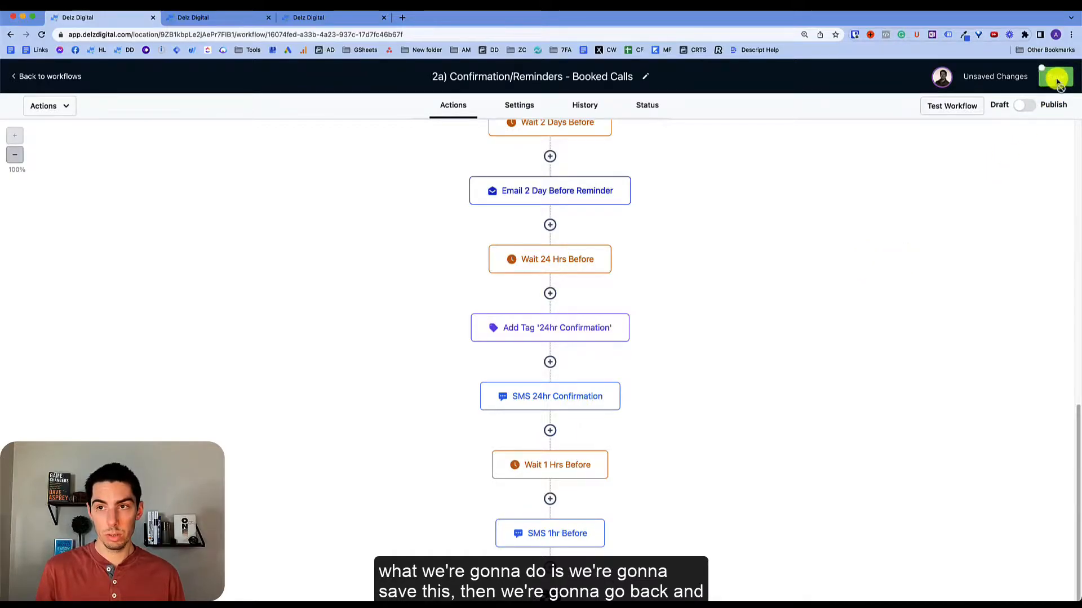
- Create a new workflow from scratch and name it "2b) Replied 'Yes' or 'No' to Appt Confirmation"
click(60, 82)
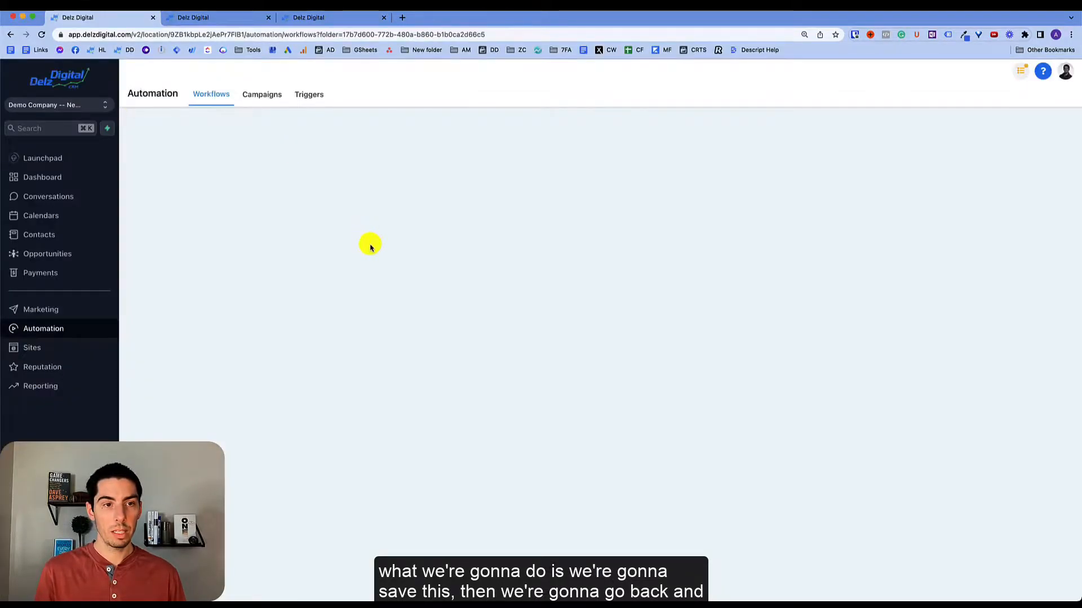
click(980, 136)
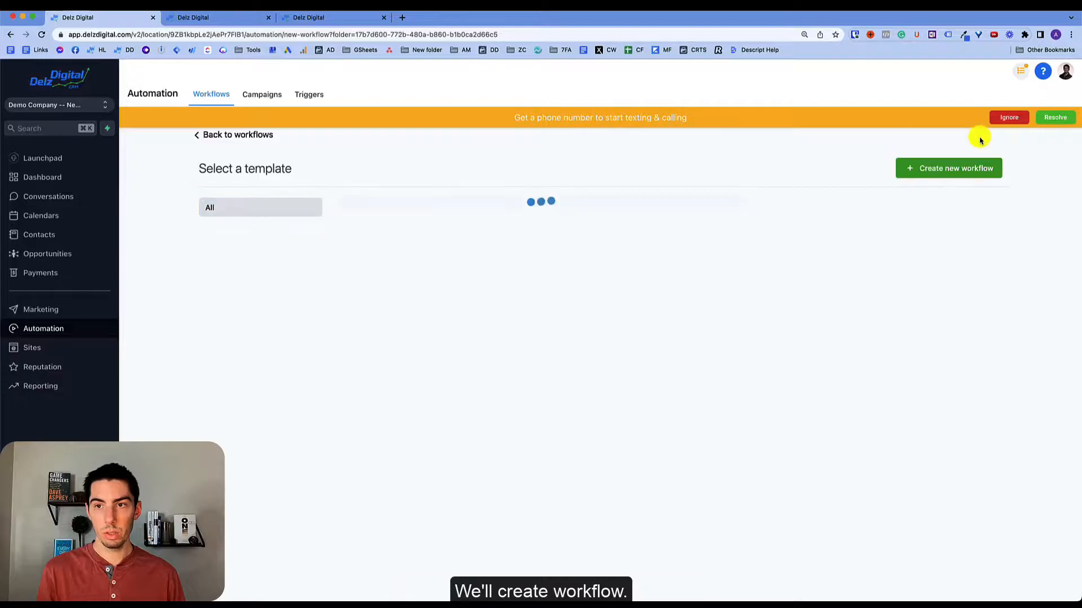
click(411, 339)
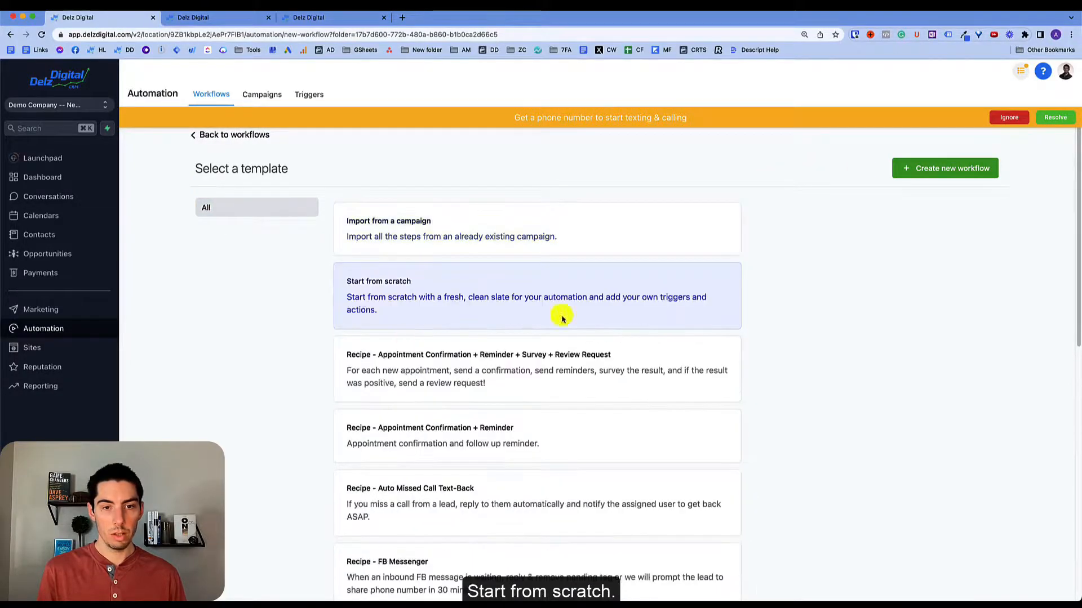
click(928, 168)
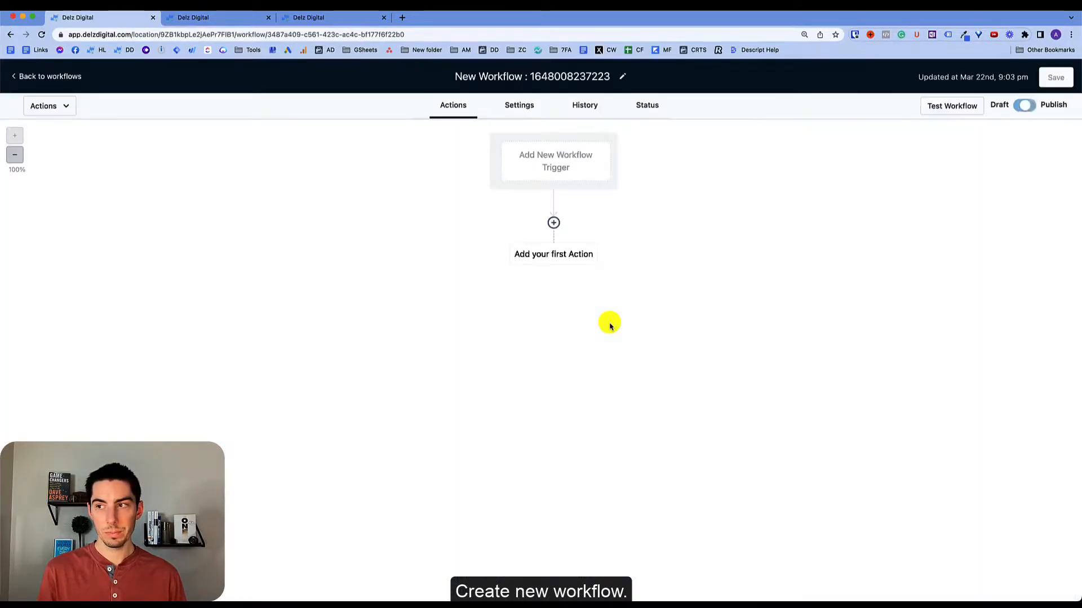
click(536, 77)
text(2b) Replied 'Yes' or 'No' to Appt Confirmation)
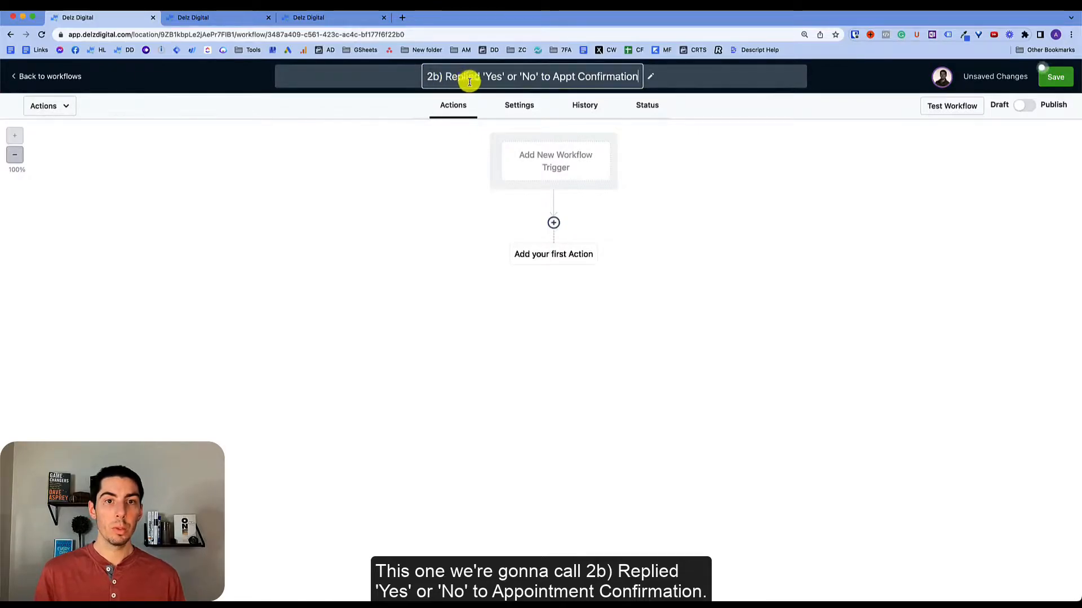
- Add a workflow trigger of the "Customer replied" kind to the new workflow
click(555, 164)
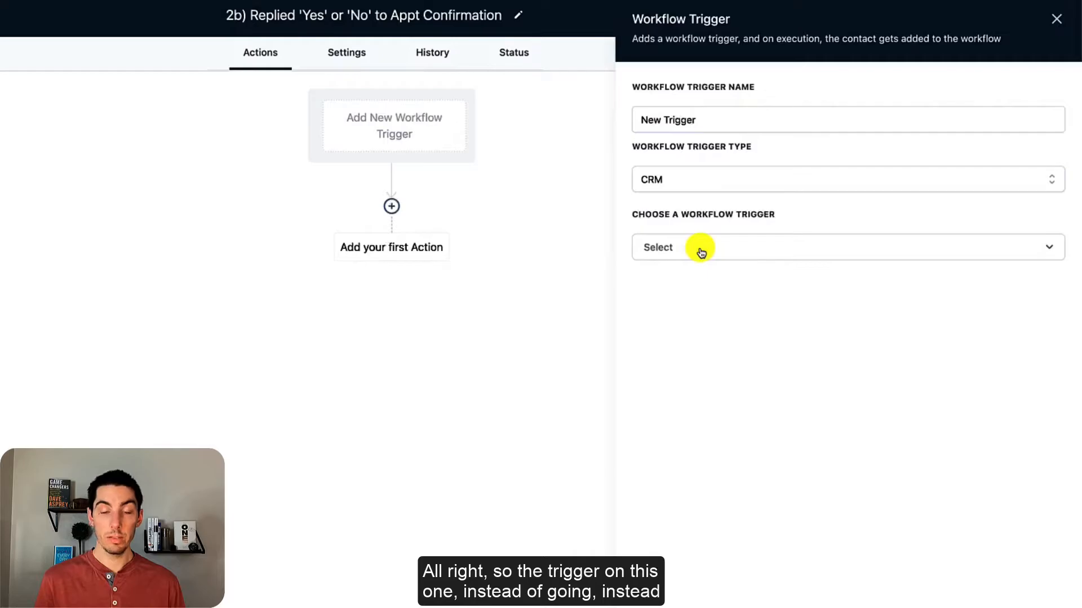
click(698, 249)
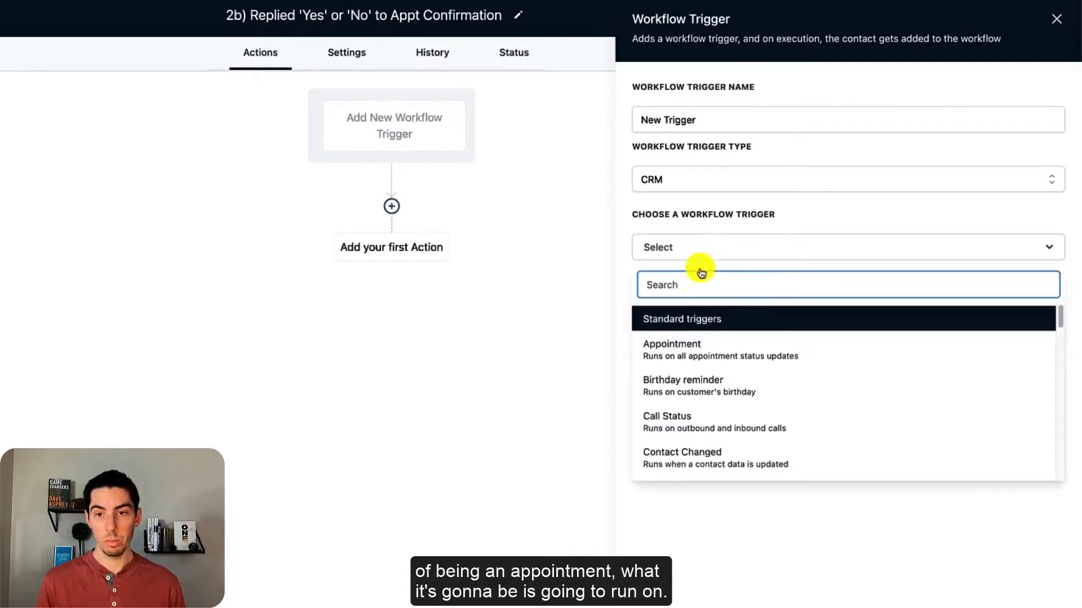
scroll(704, 413, down, 5)
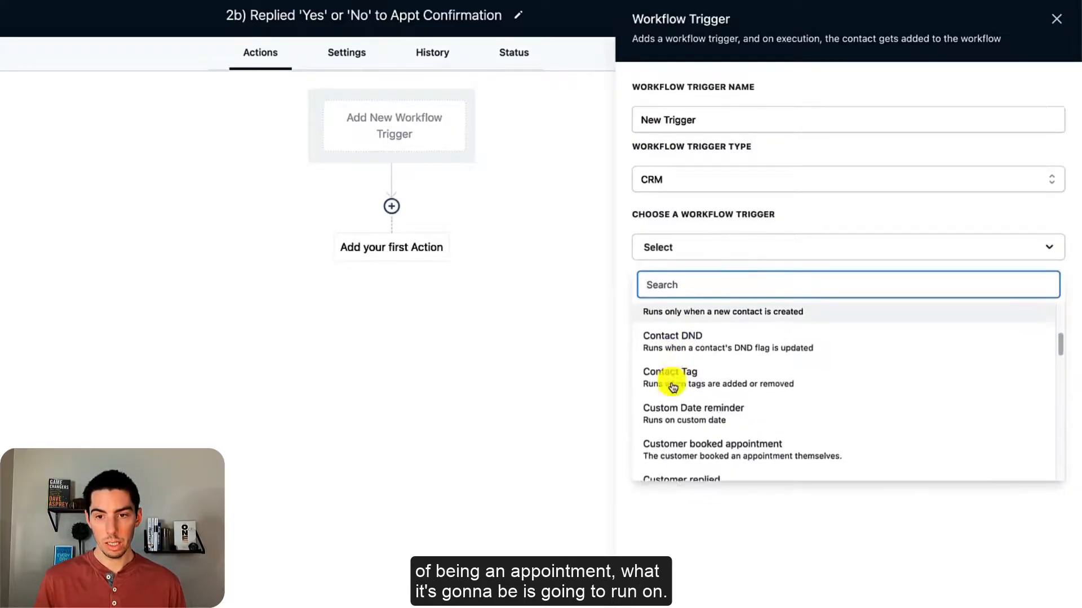
click(667, 401)
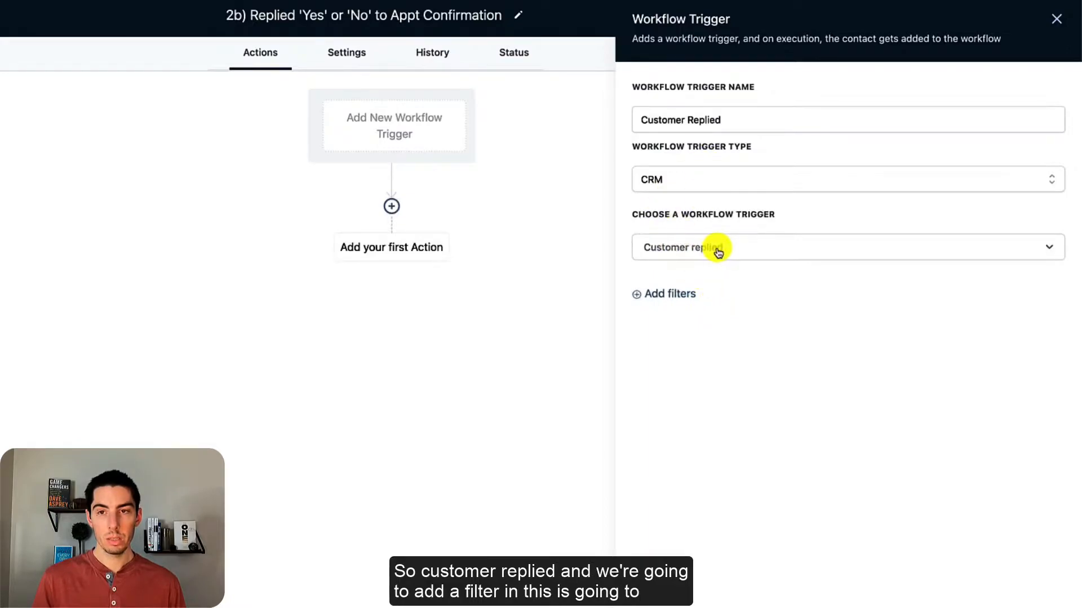
- Filter the trigger by "Replied to Workflow" with the workflow "1a) Appt Confirmation/Reminders - Booked Call"
click(666, 305)
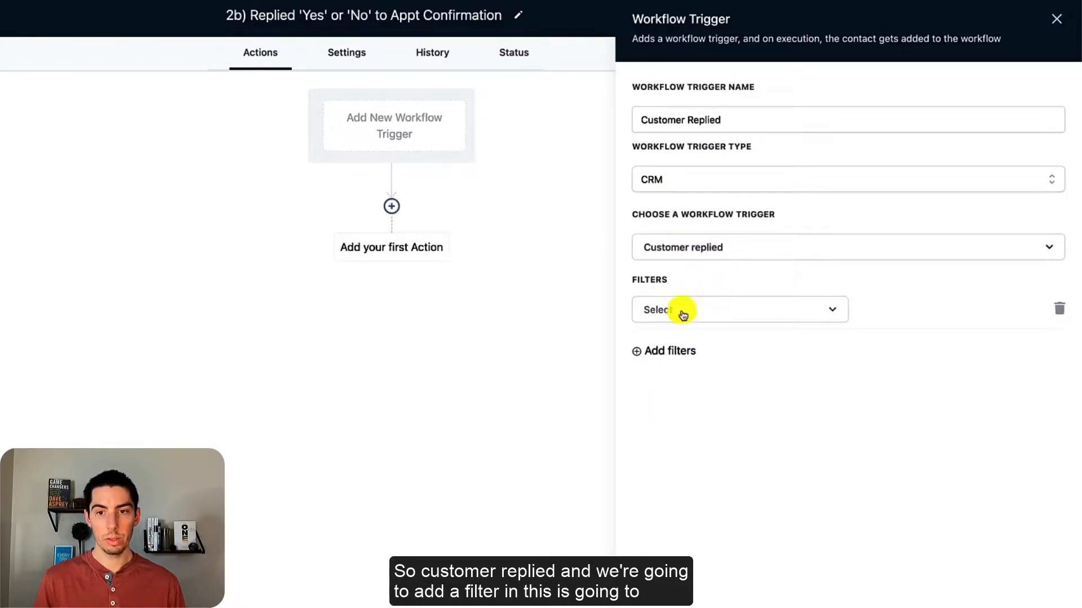
click(681, 309)
scroll(682, 513, down, 1)
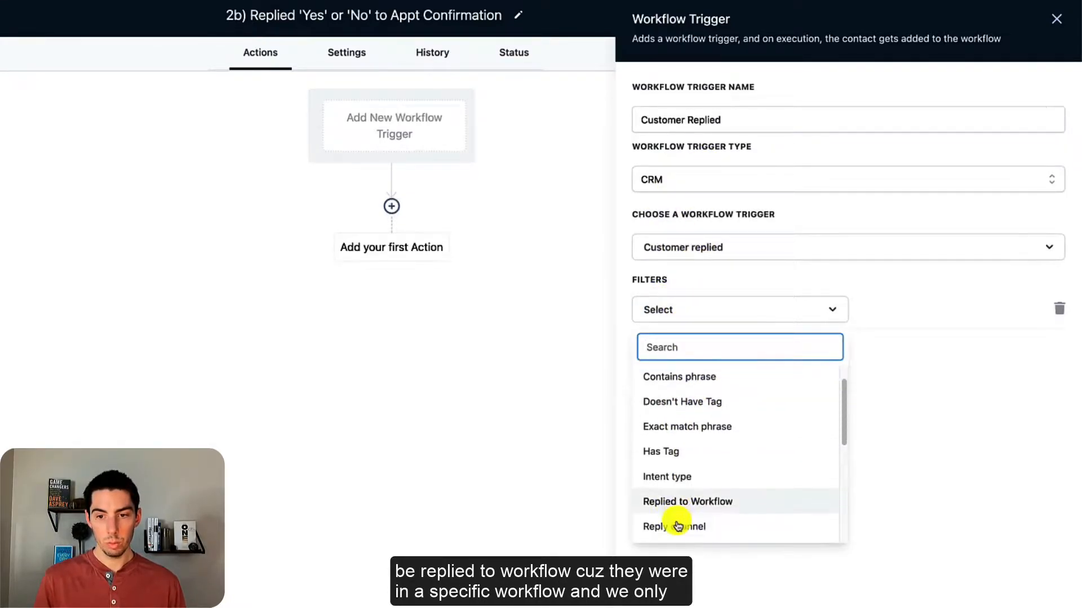
click(677, 503)
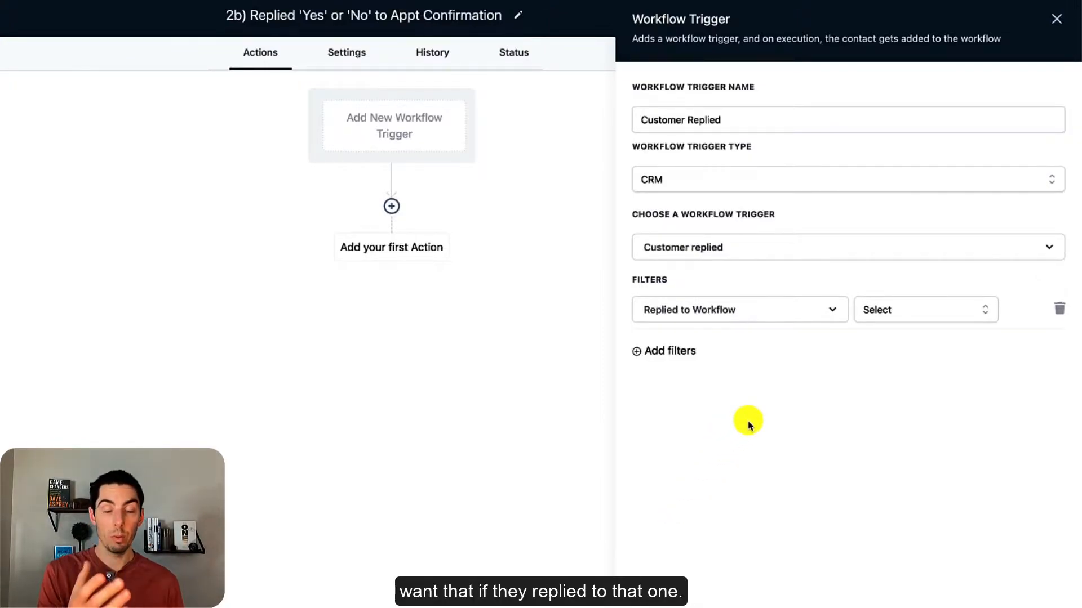
click(884, 309)
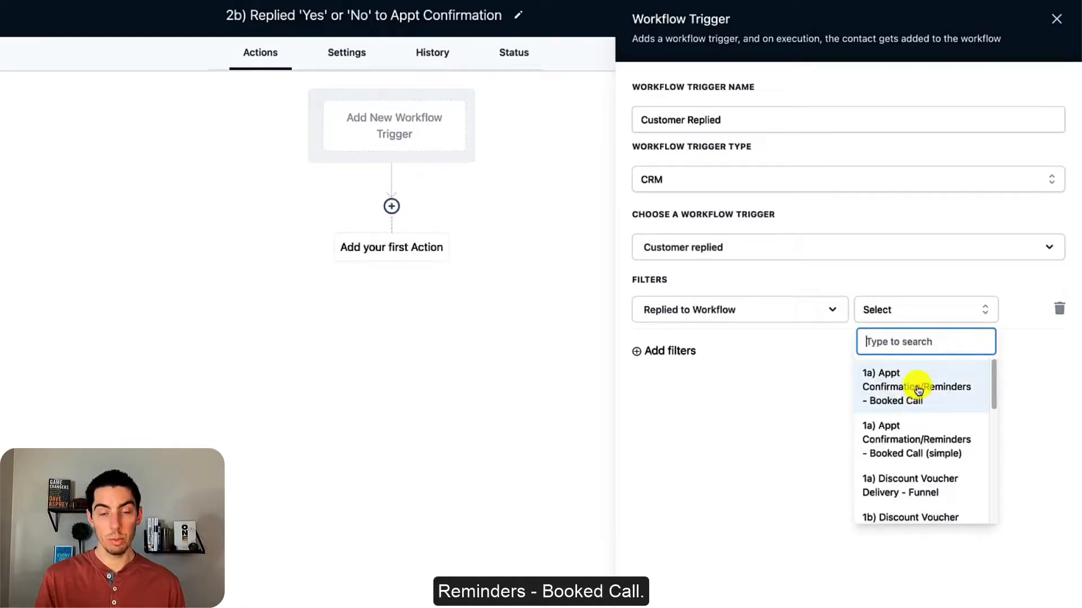
click(919, 388)
- Add a second trigger filter that limits the reply channel to SMS
click(670, 379)
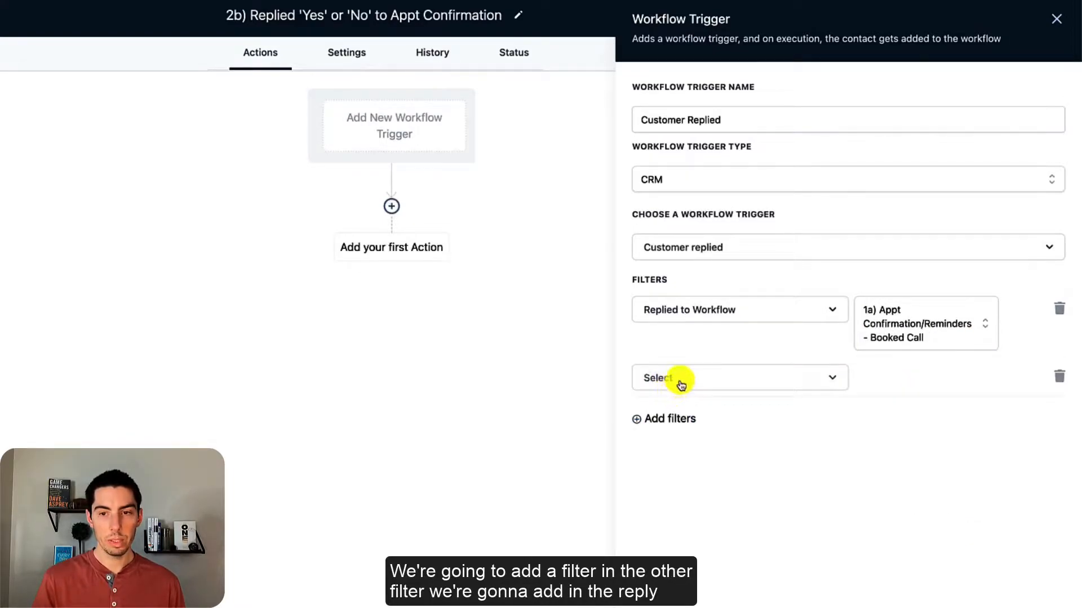
click(680, 385)
scroll(706, 557, down, 1)
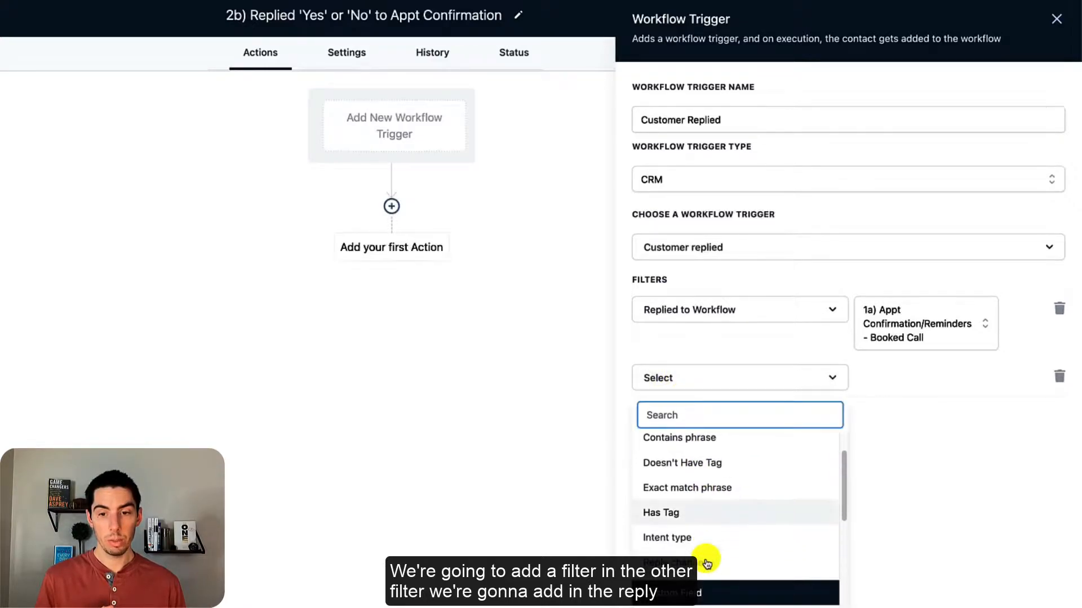
click(706, 564)
click(891, 379)
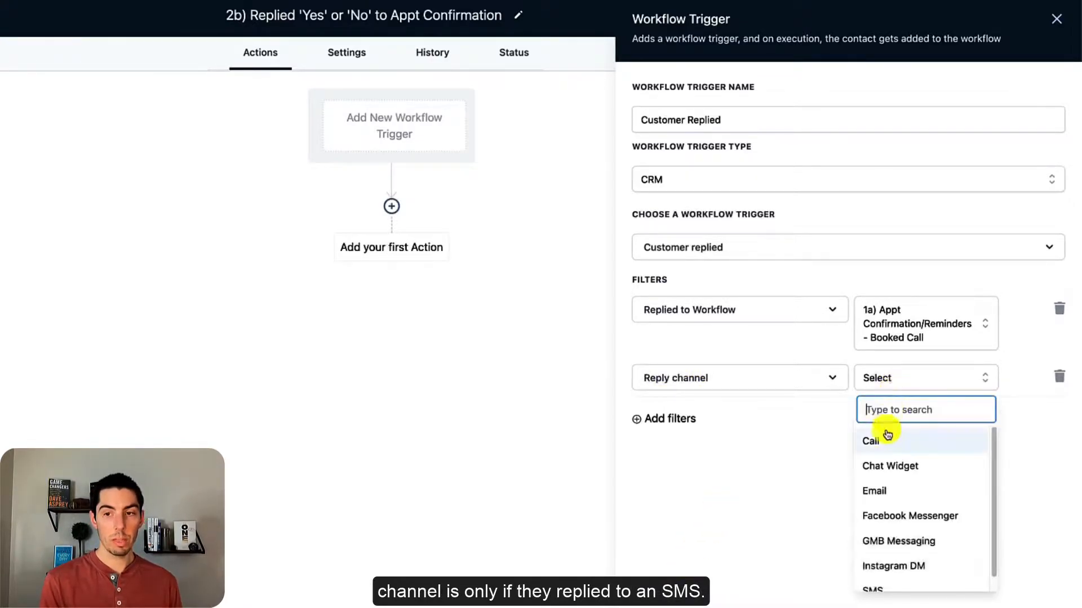
scroll(887, 569, down, 1)
click(887, 574)
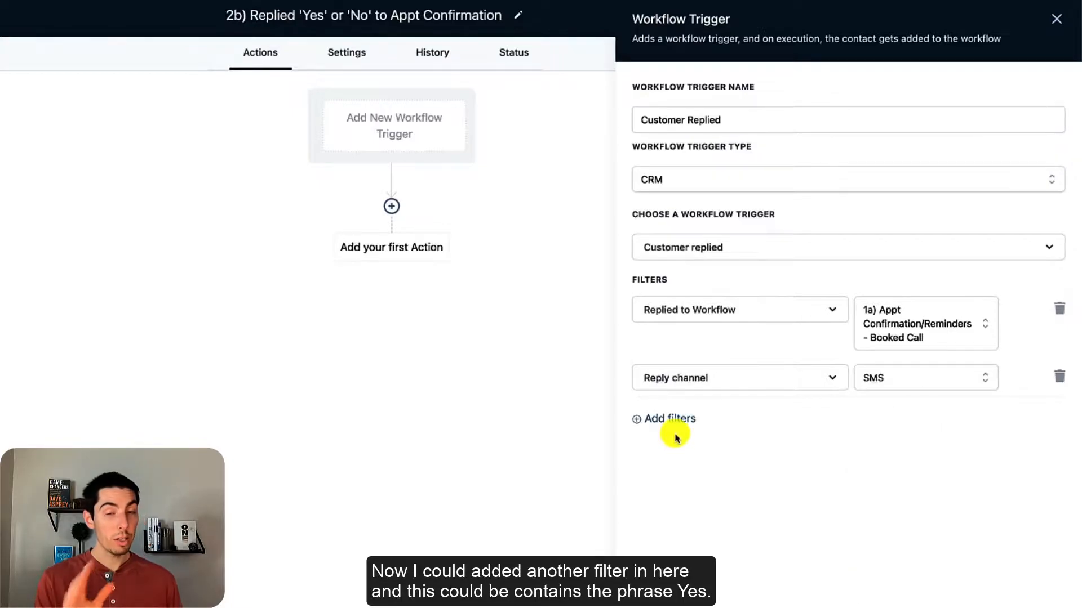
click(668, 420)
click(687, 417)
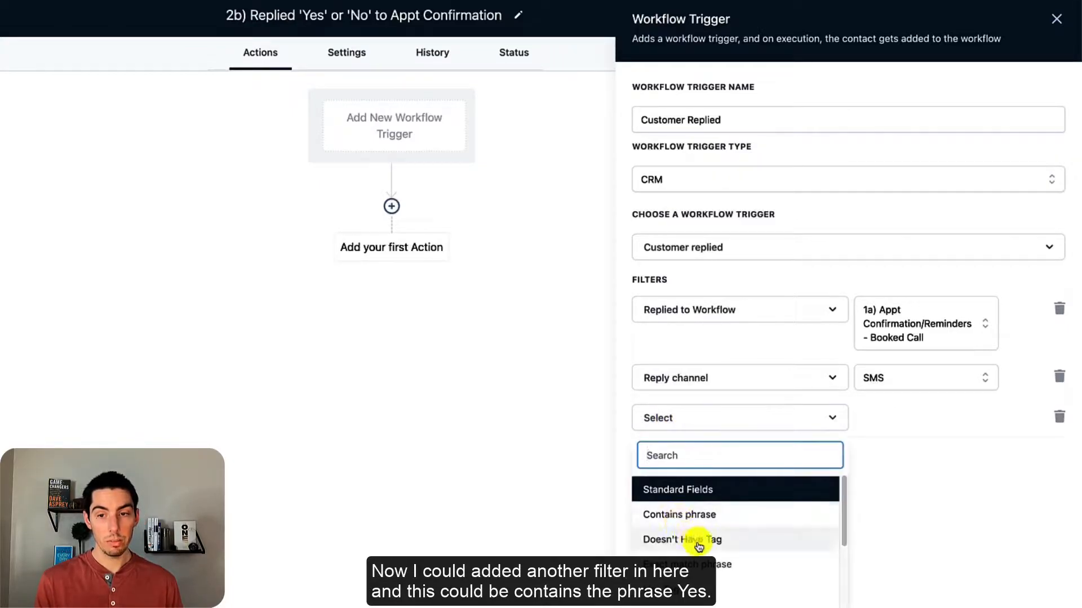
click(682, 515)
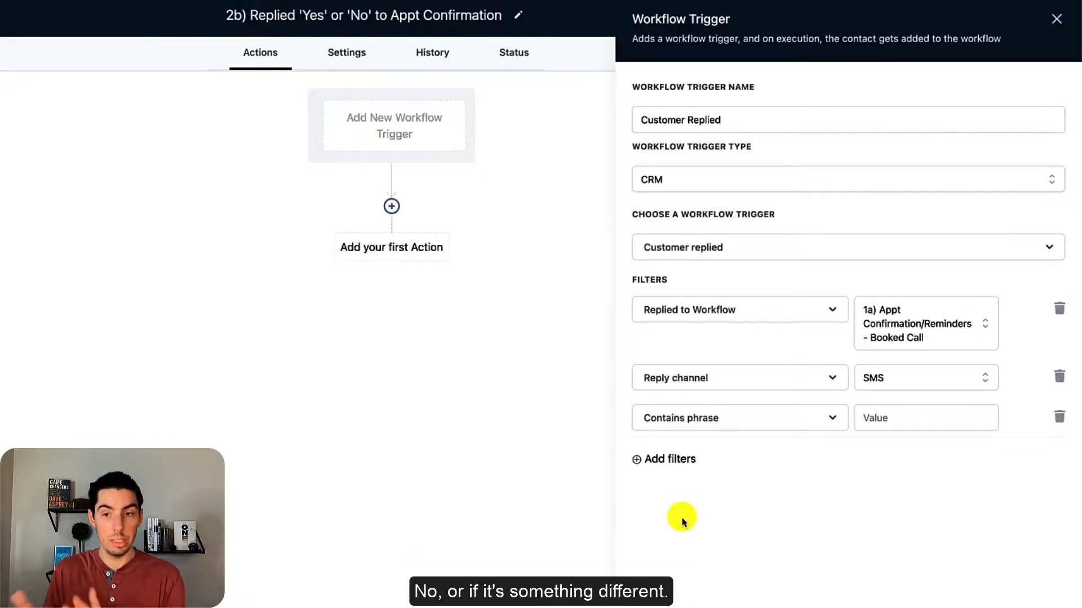
click(1058, 416)
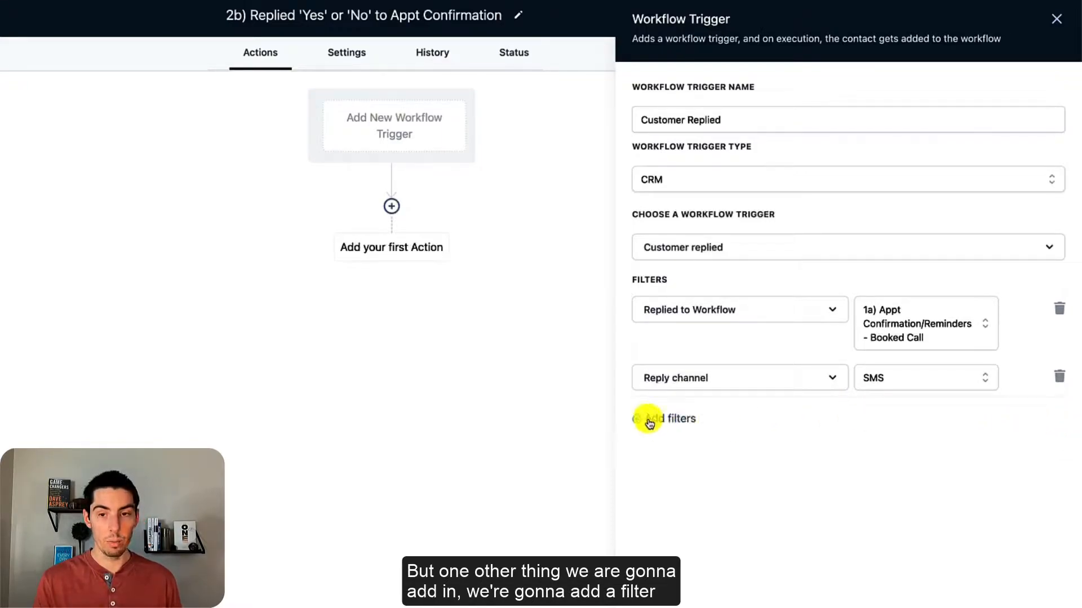
- Add a "Has Tag" filter for the "24hr confirmation" tag and save the Customer Replied trigger
click(649, 419)
click(678, 424)
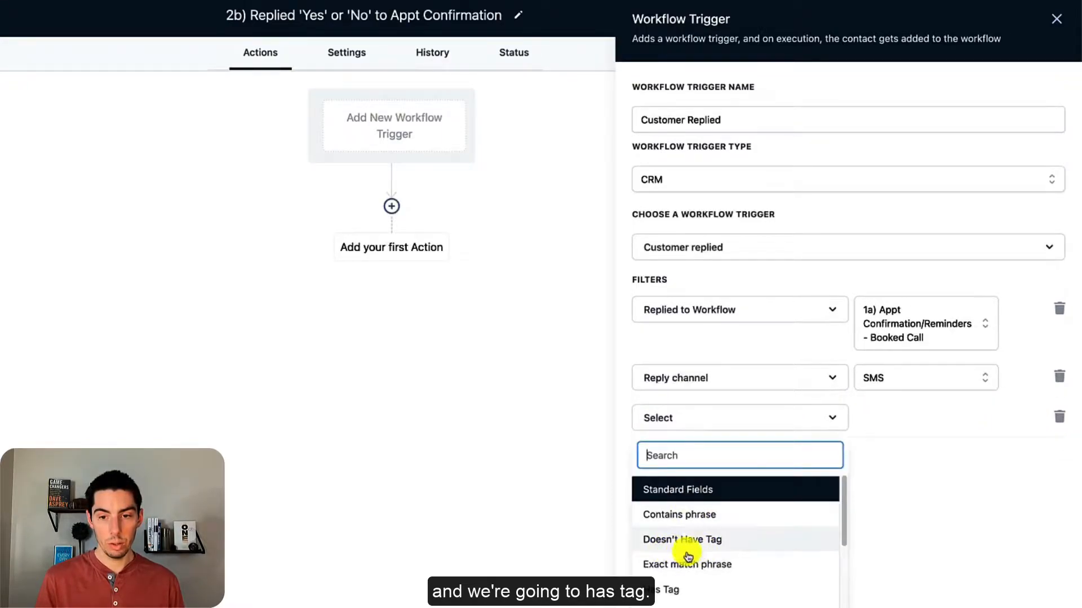
click(683, 590)
click(881, 426)
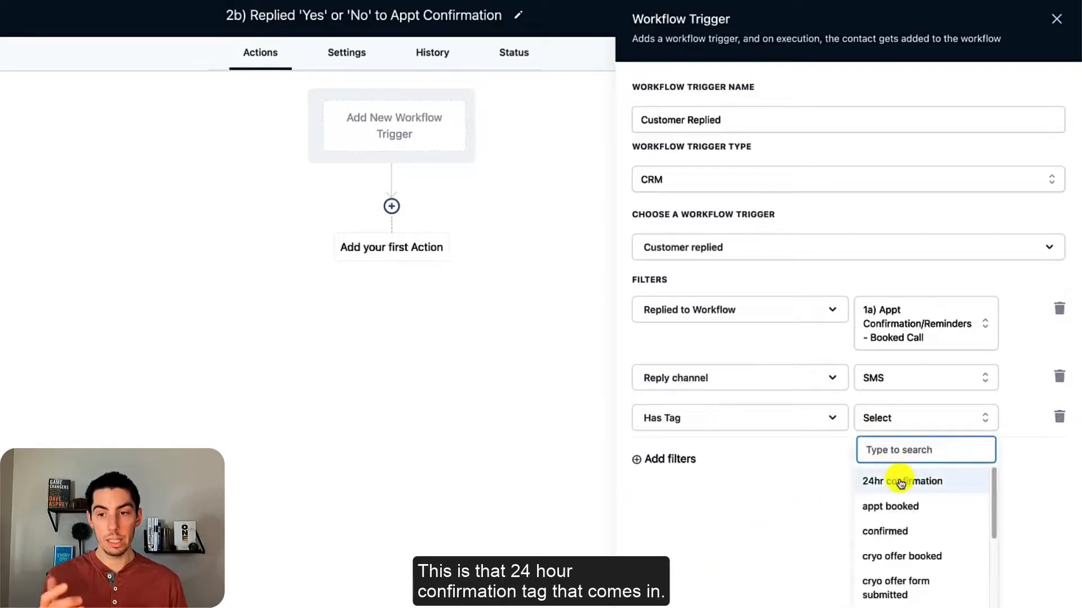
click(894, 479)
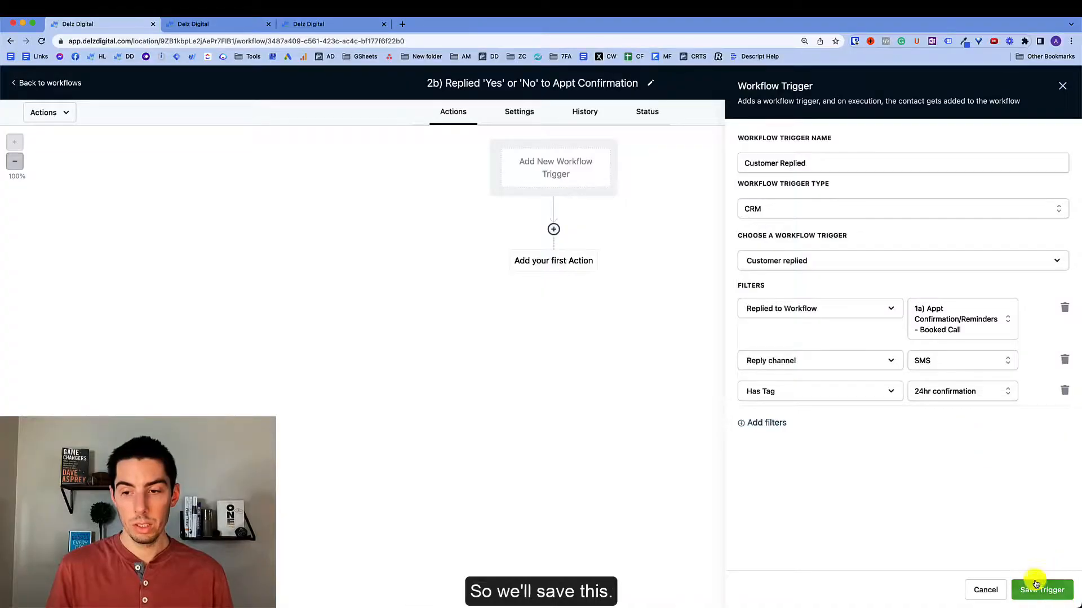
click(1035, 584)
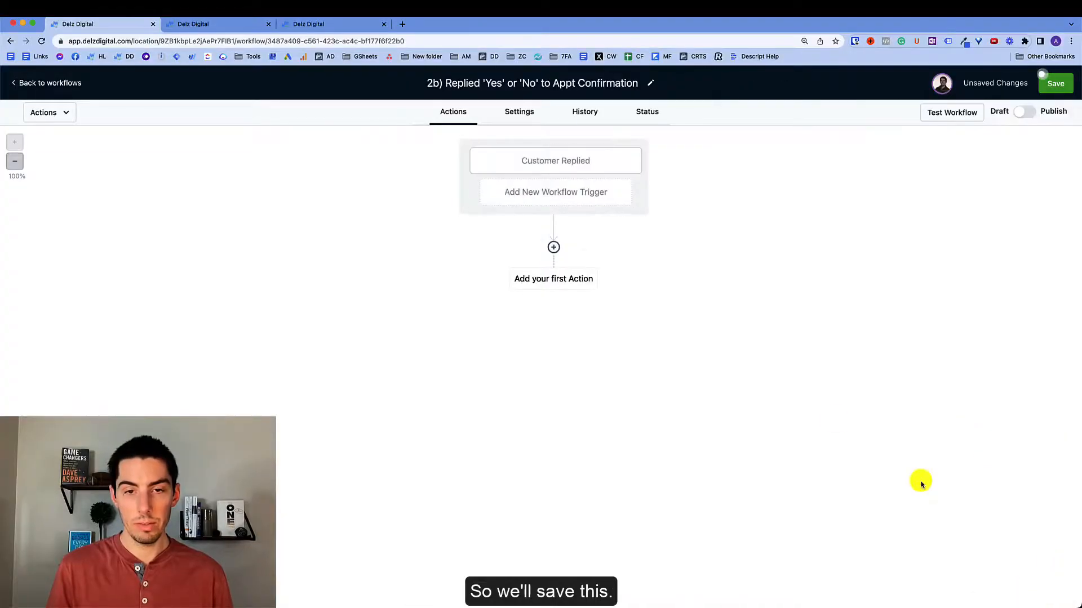
- Add an If / Else condition as the workflow's first action and name it "Confirmed Appt?"
click(553, 247)
scroll(905, 467, down, 15)
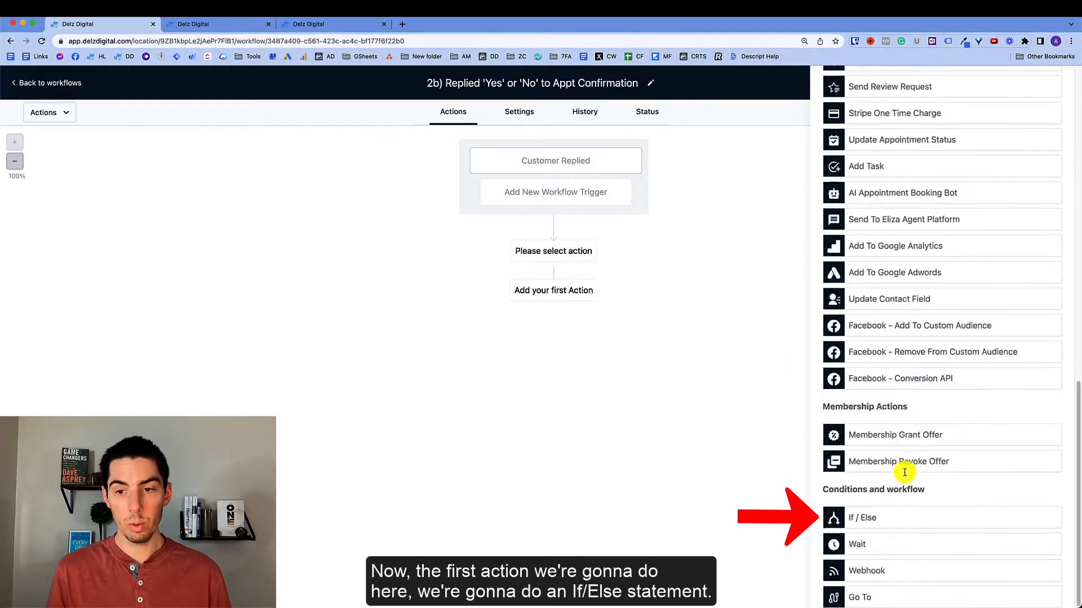
click(878, 519)
double_click(761, 165)
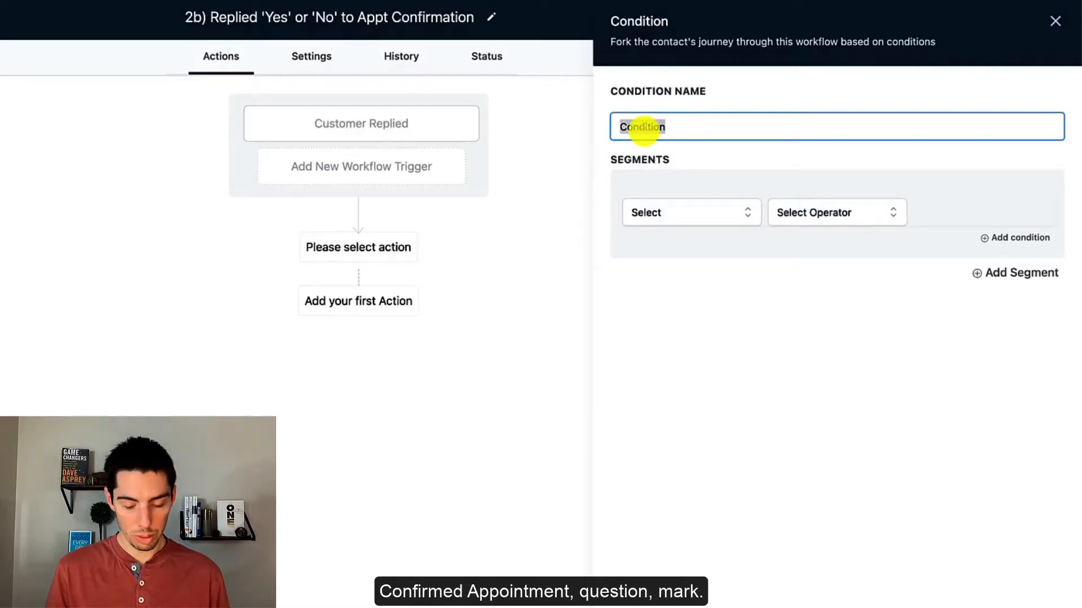
text(Confirmed Appt?)
- Set the first condition of the segment so that the contact's replied message contains "Yes"
click(666, 212)
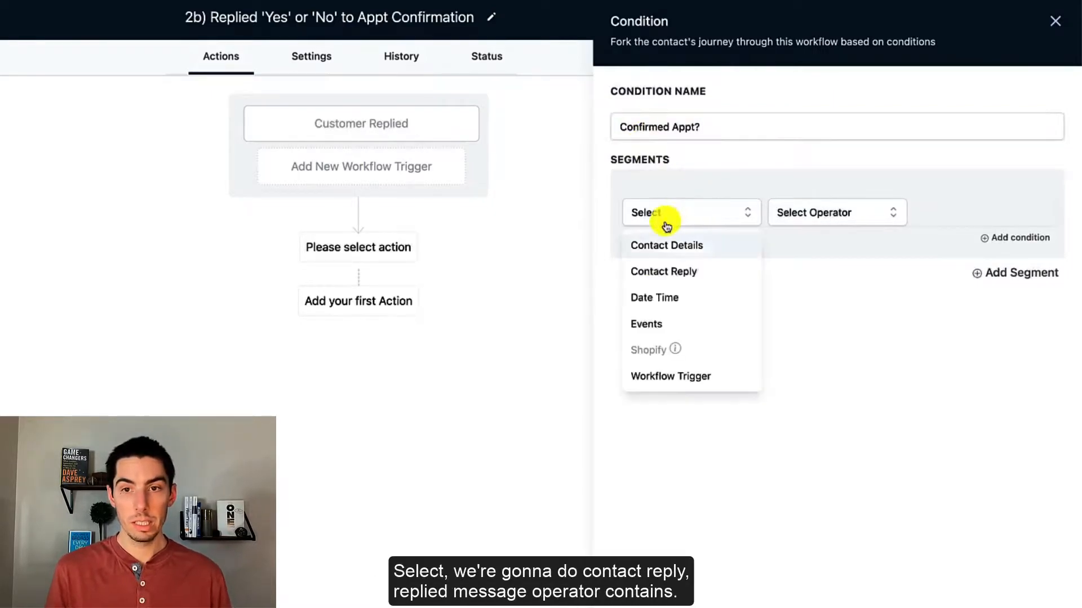
click(653, 274)
click(657, 321)
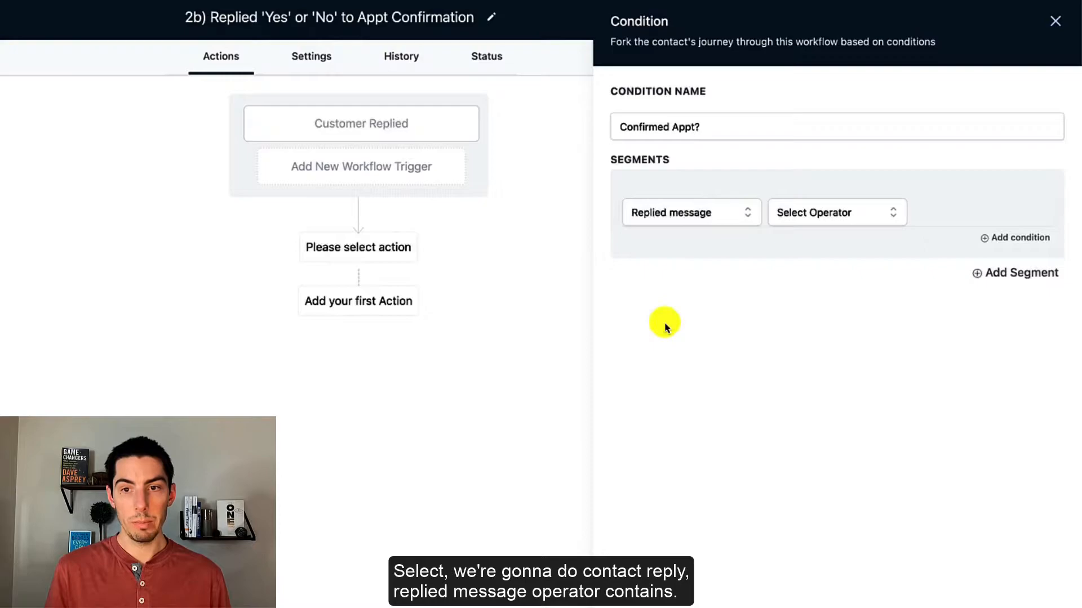
click(813, 217)
click(790, 296)
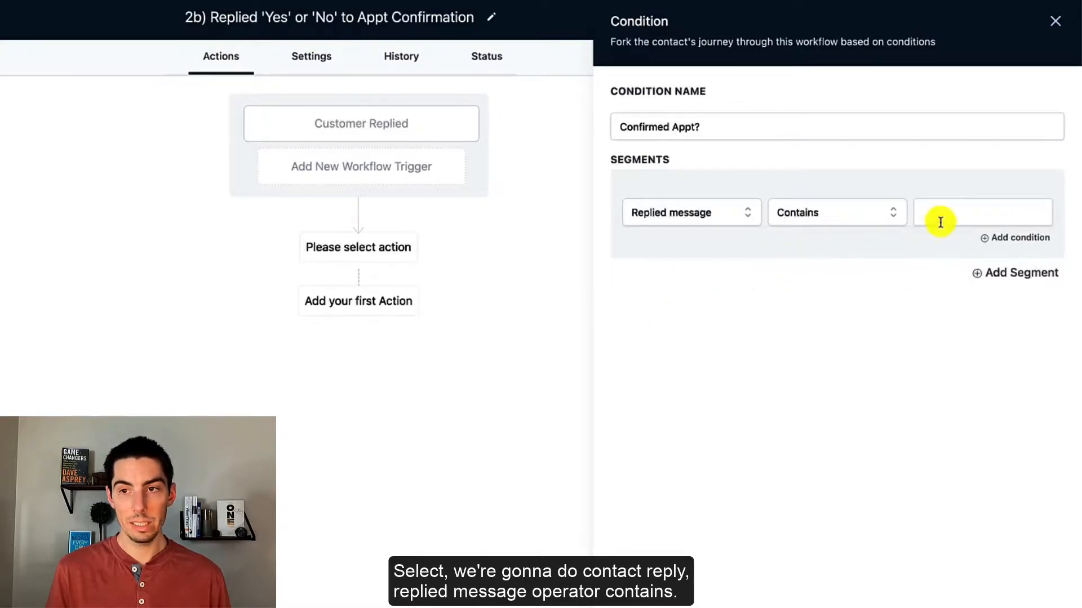
click(941, 217)
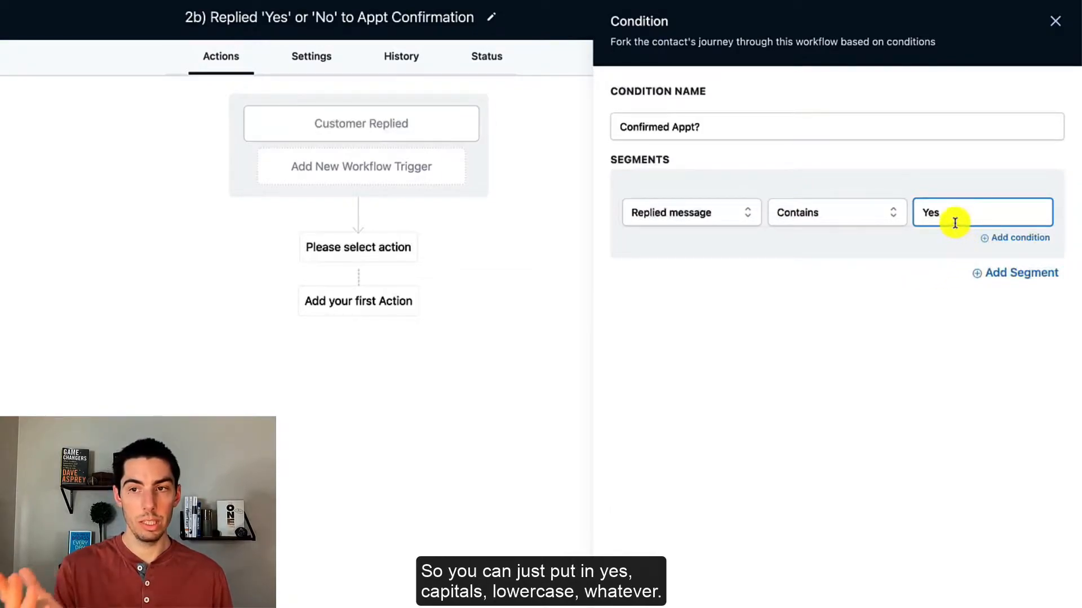
- Add a second condition, intent type is Positive/Yes, joined to the first with Or, and save the action
click(983, 239)
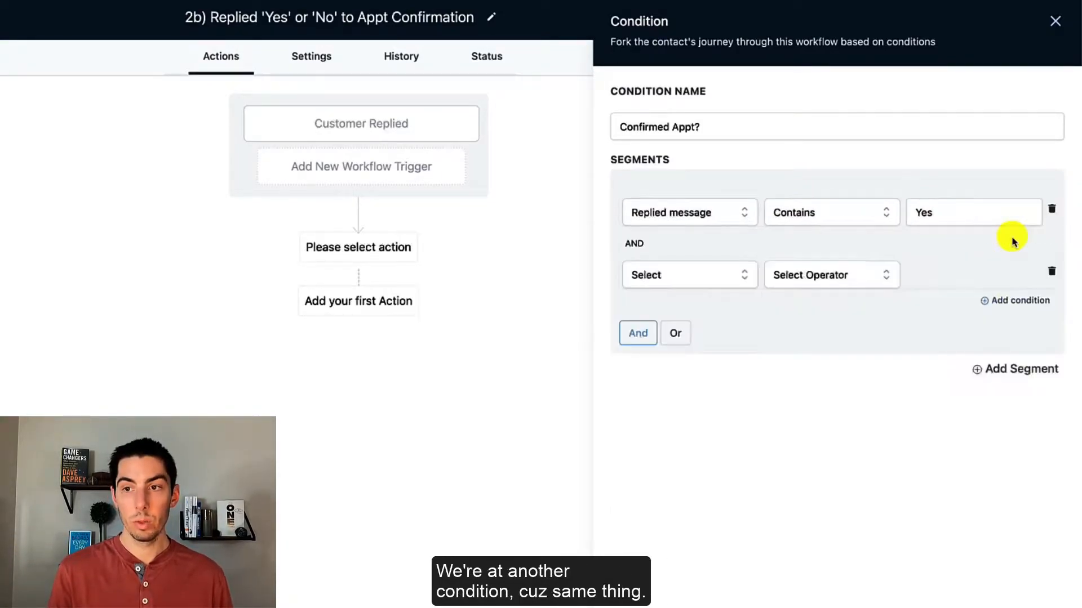
click(687, 280)
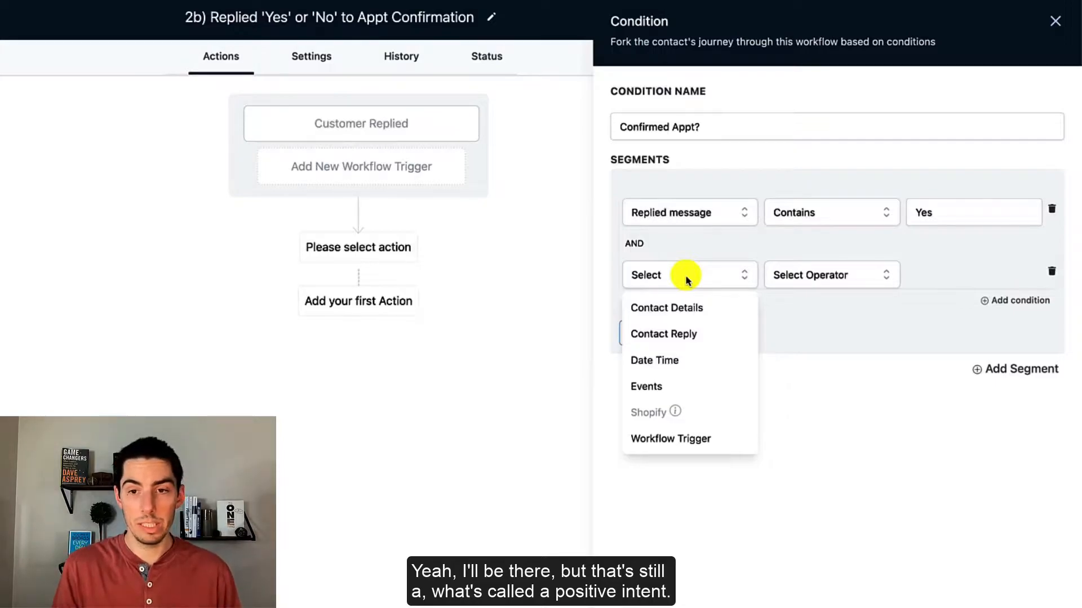
click(651, 333)
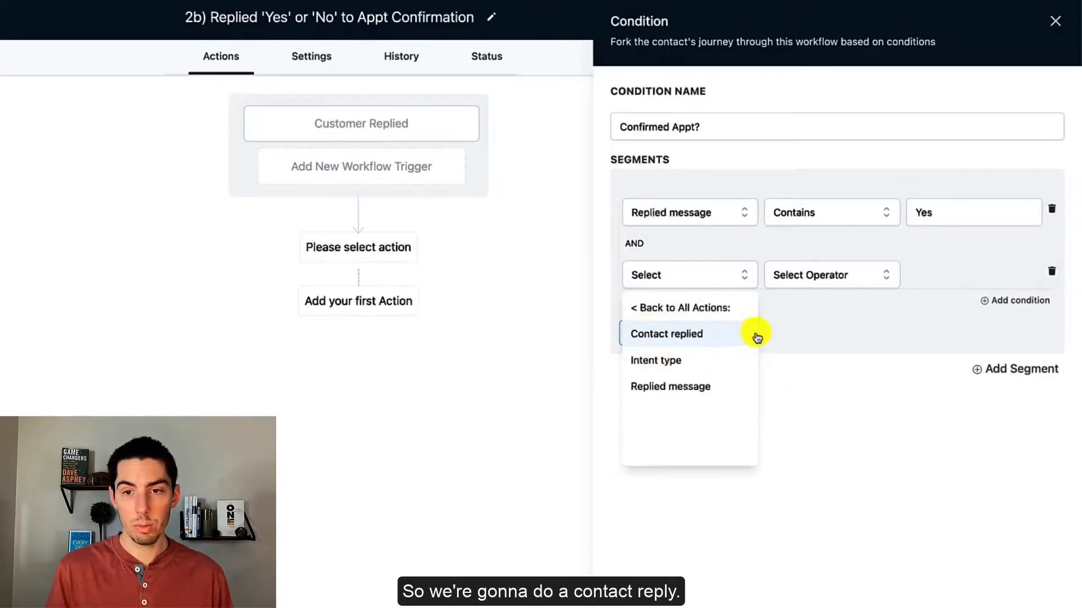
click(648, 362)
click(831, 280)
click(796, 312)
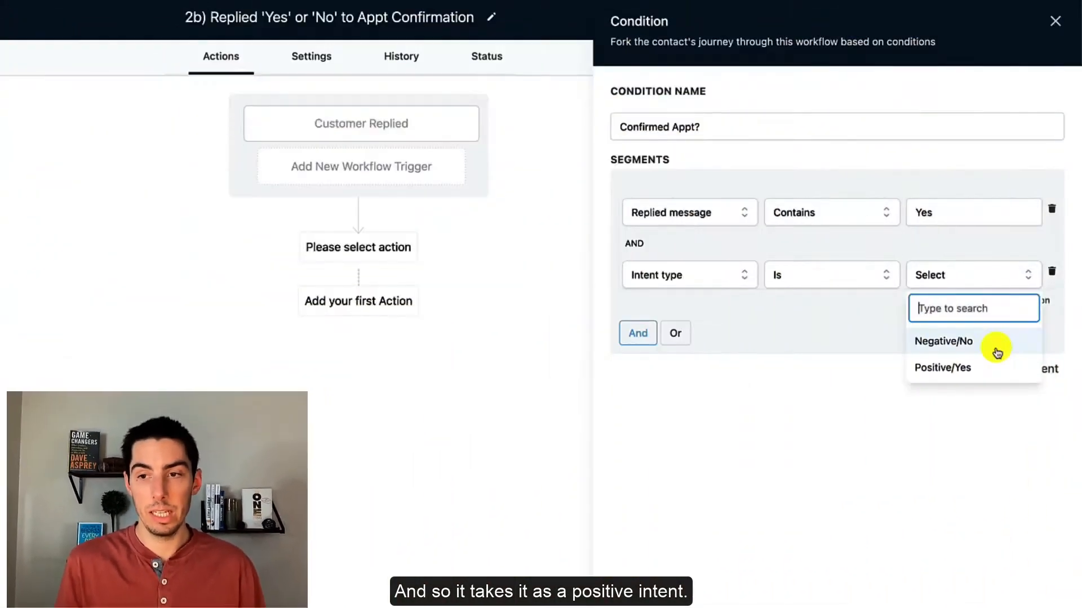
click(950, 369)
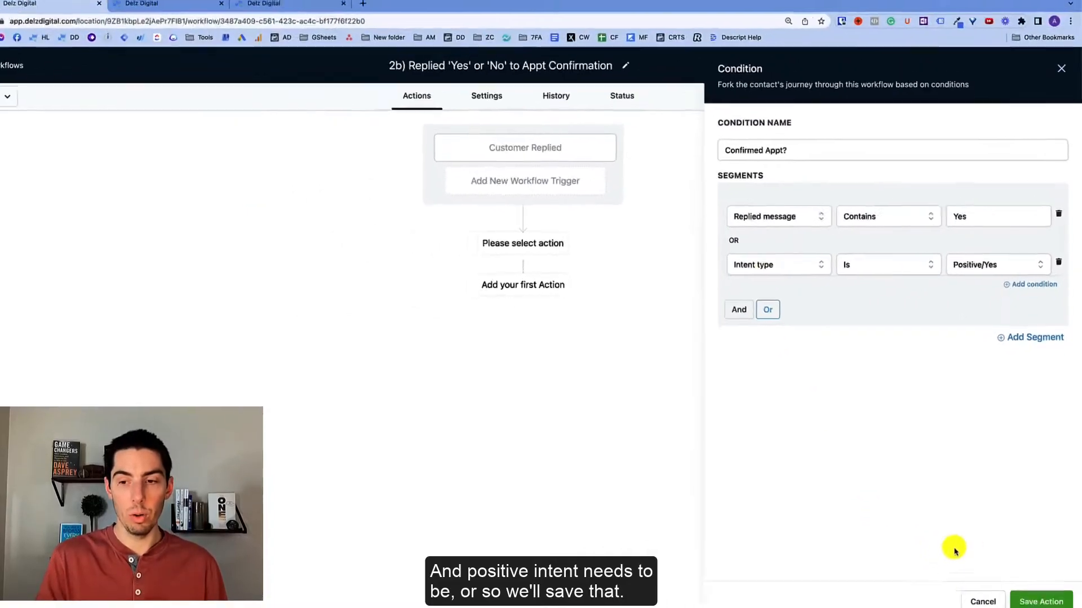
click(1032, 601)
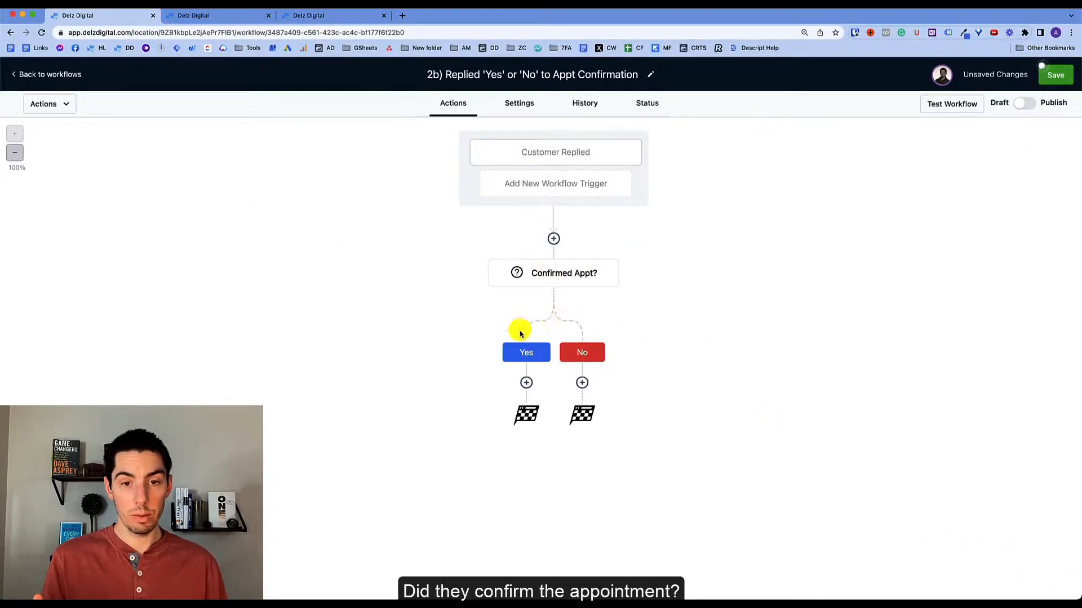
- Add a Send Internal Notification action to the Yes branch and name it "SMS Notification"
click(526, 383)
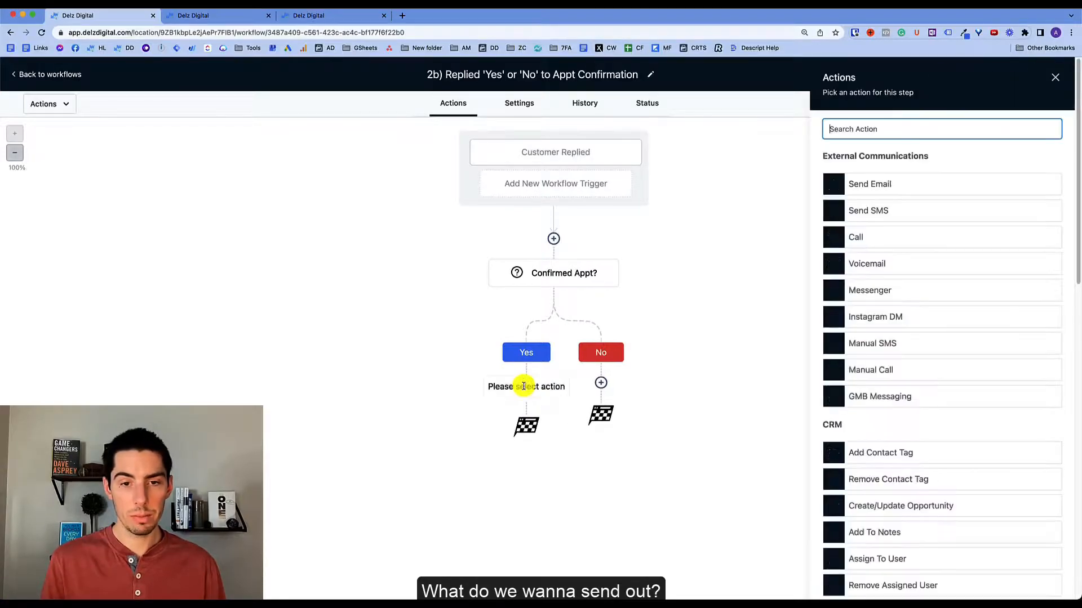
scroll(890, 415, down, 5)
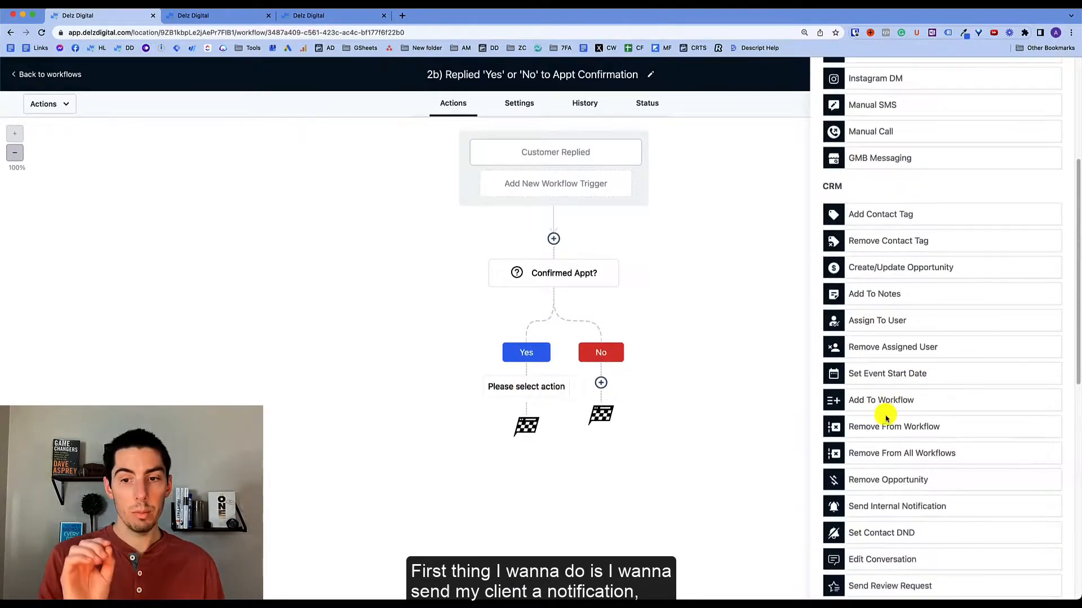
scroll(886, 415, down, 2)
click(887, 429)
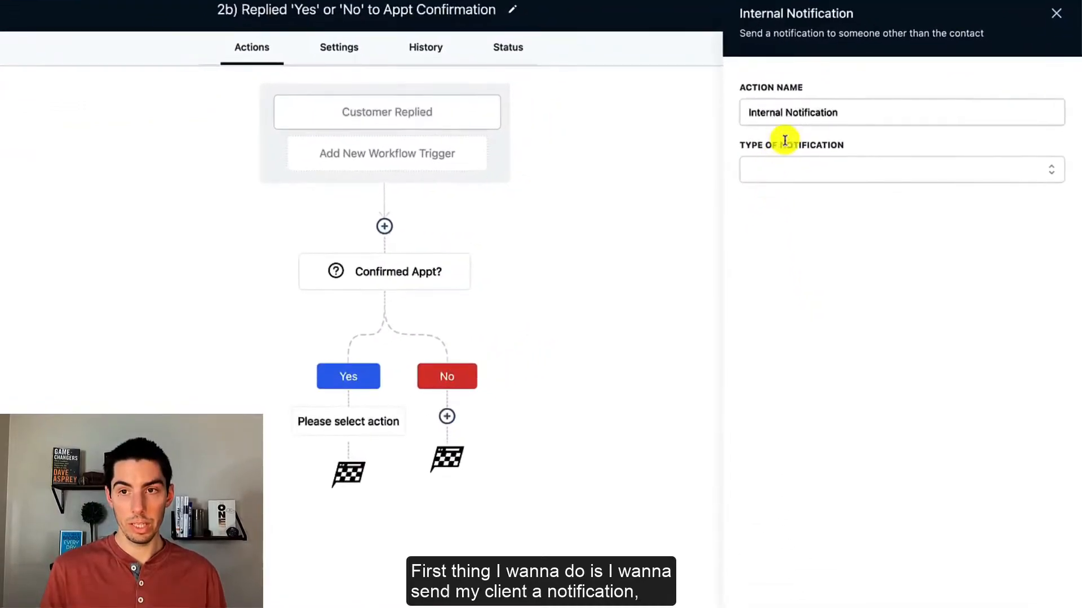
double_click(765, 113)
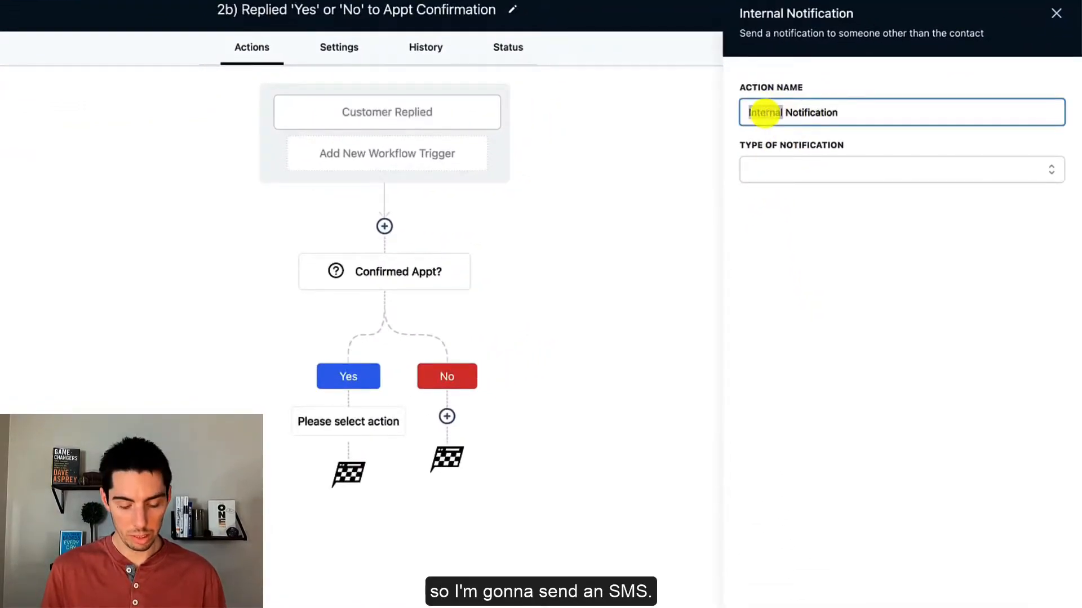
text(SMS)
- Set the notification type to SMS and the recipient user type to Assigned User
click(784, 164)
click(763, 255)
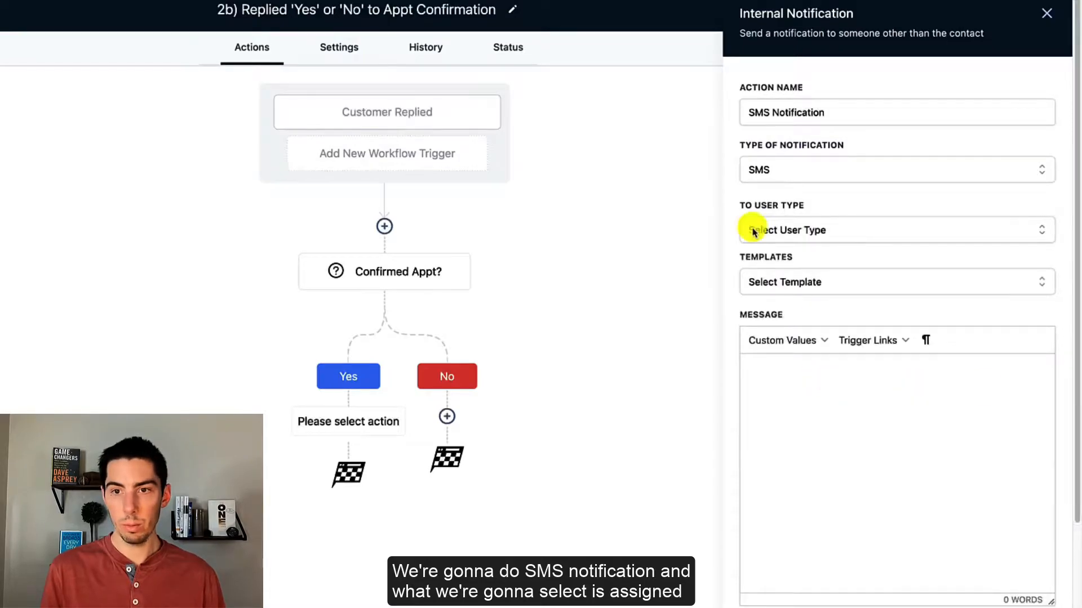
click(780, 234)
click(776, 285)
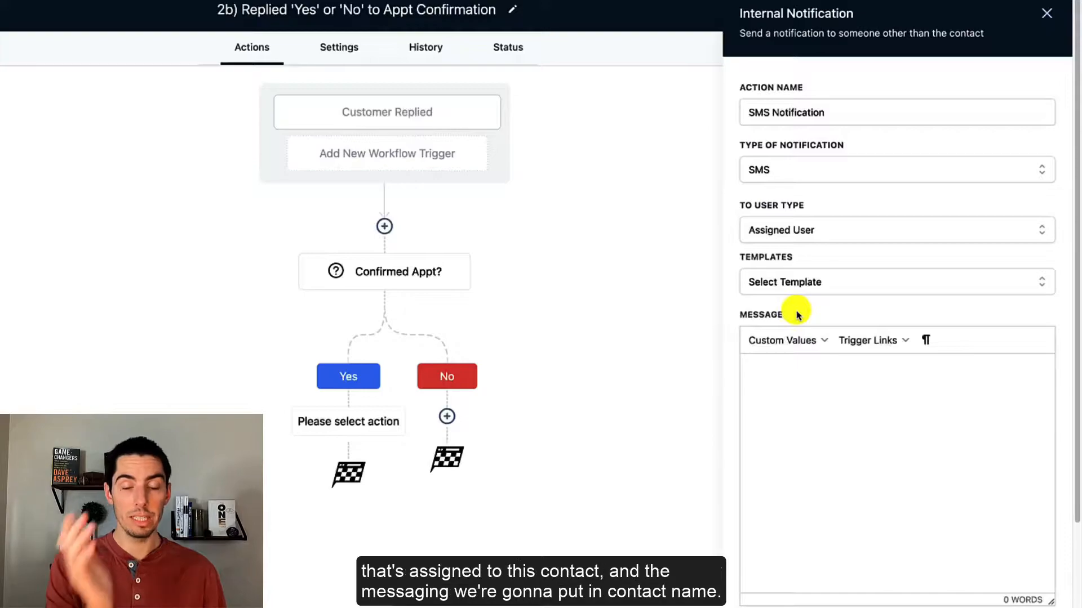
- Enter the message "{{contact.name}} confirmed they will be attending their appointment tomorrow. 😁 Their reply was: {{message.body}}" and save the SMS action
click(758, 377)
text({{contact.name}} confirmed they will be attending their appointment tomorrow. 😁 Their reply was: {{message.body}})
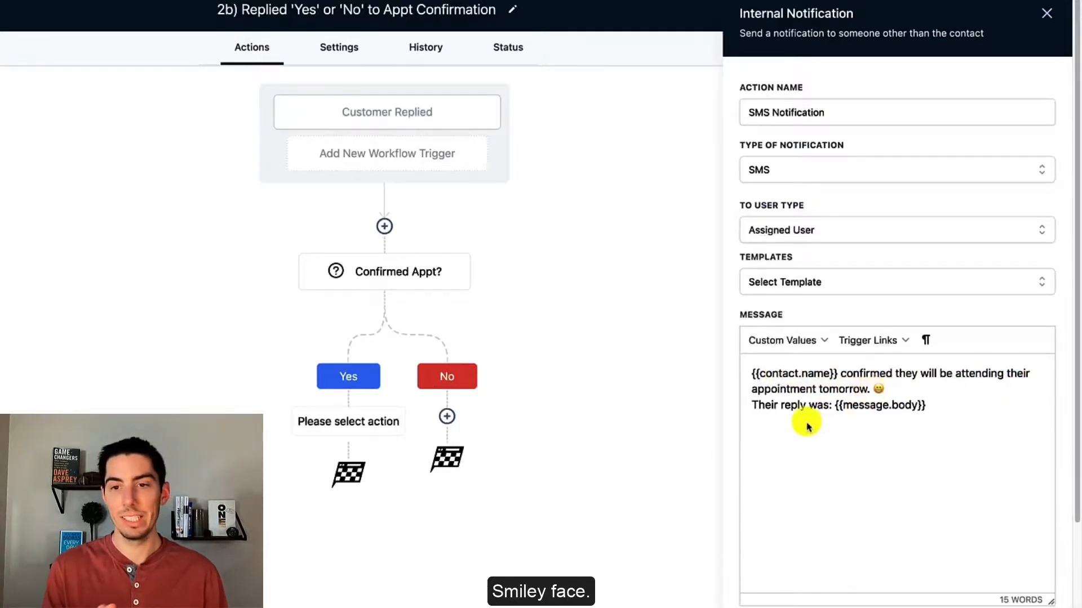
drag(834, 406, 924, 405)
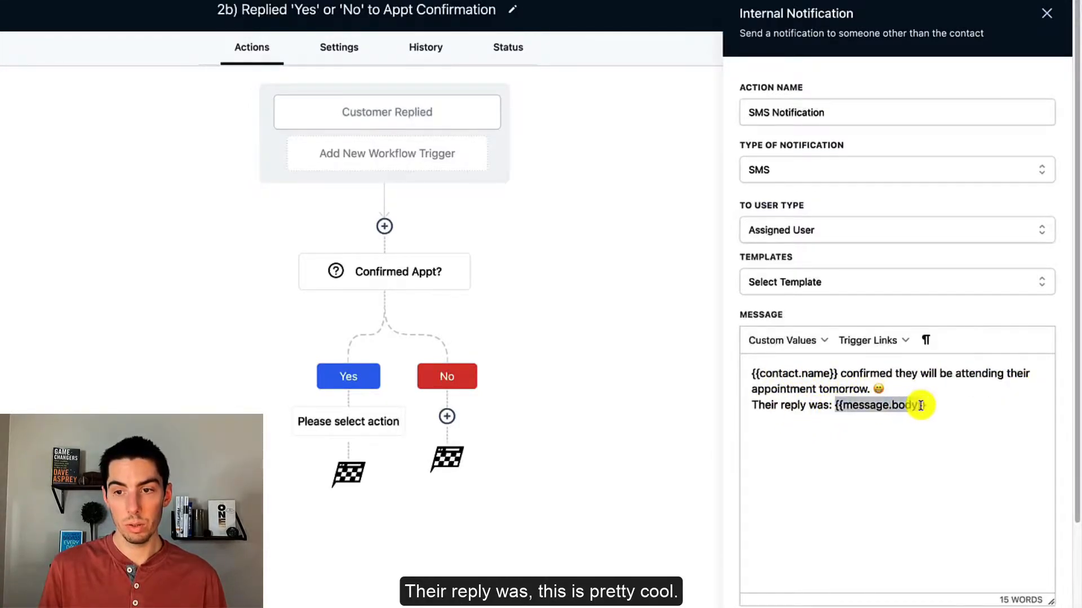
click(794, 341)
mouse_move(780, 456)
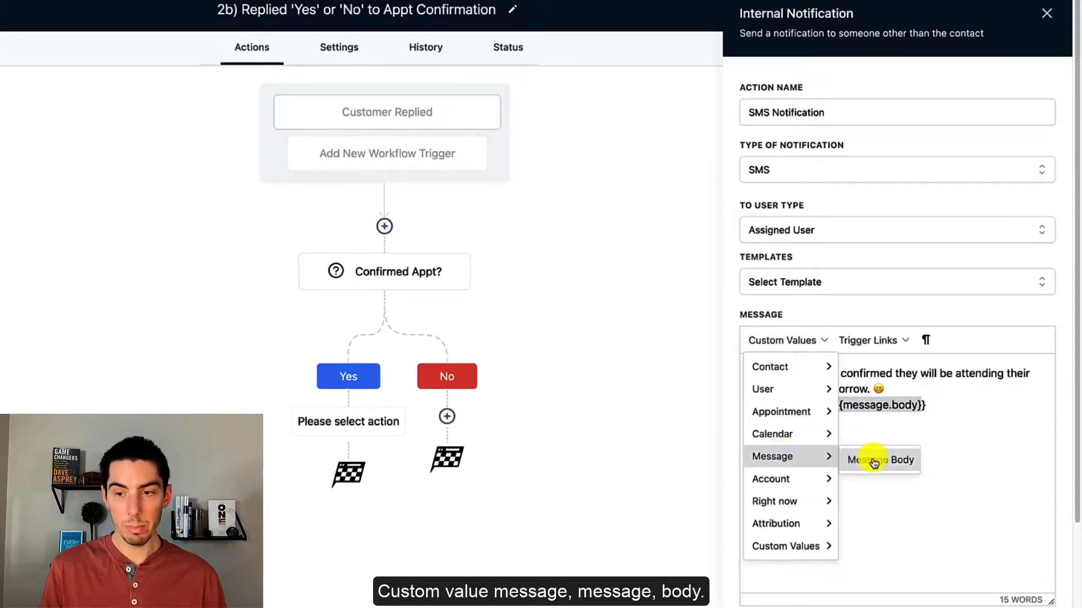
click(930, 404)
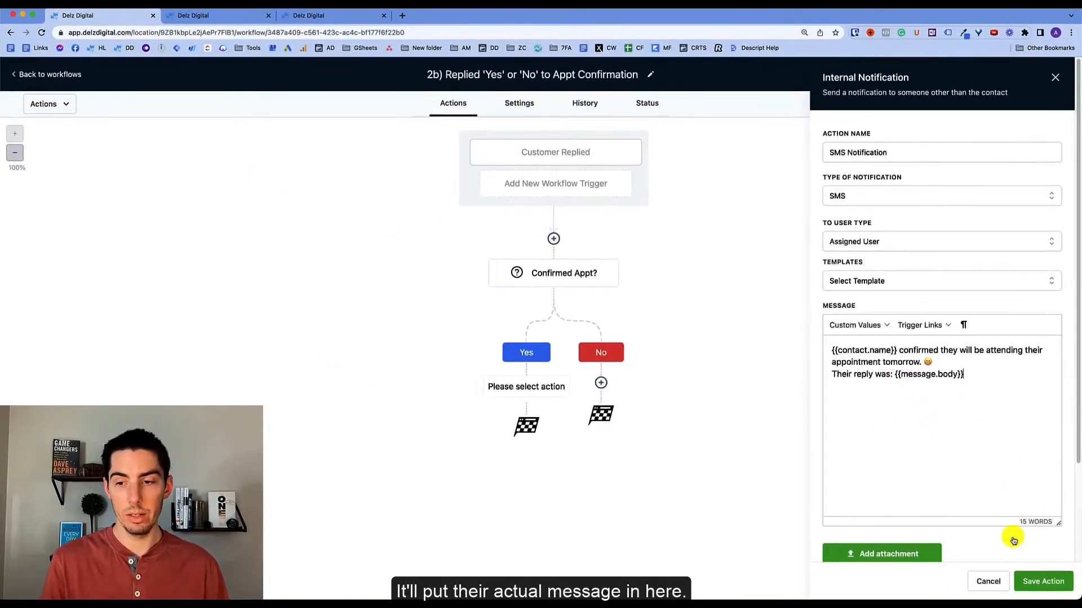
click(1042, 581)
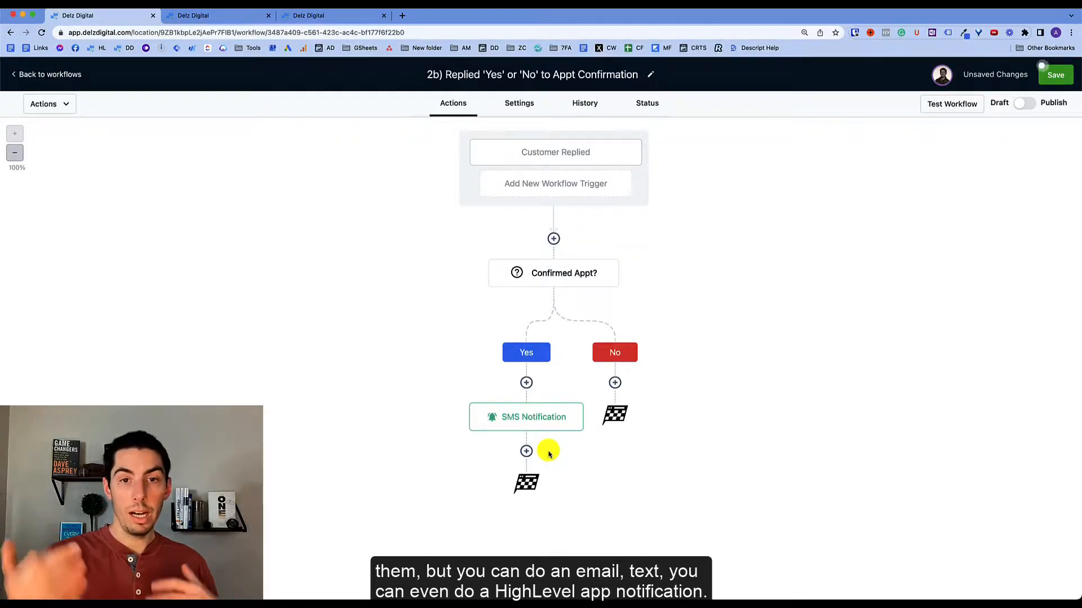
- Copy the SMS Notification action and place the duplicate directly below it in the Yes branch
click(582, 404)
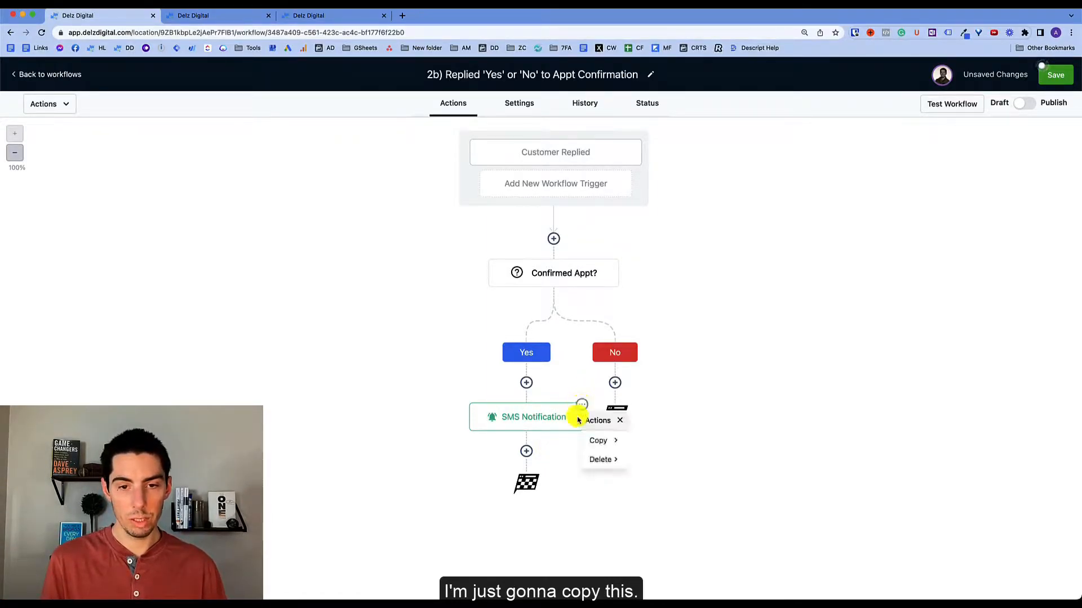
mouse_move(599, 440)
click(669, 442)
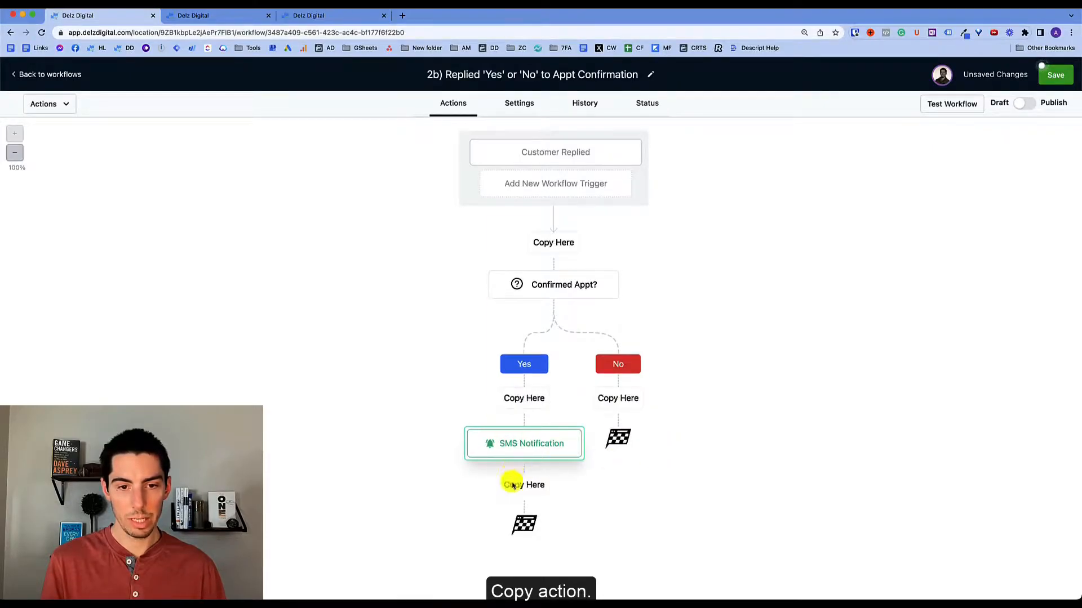
click(529, 490)
- Change the duplicated action's notification type to Email and rename it "Email Notification"
click(538, 490)
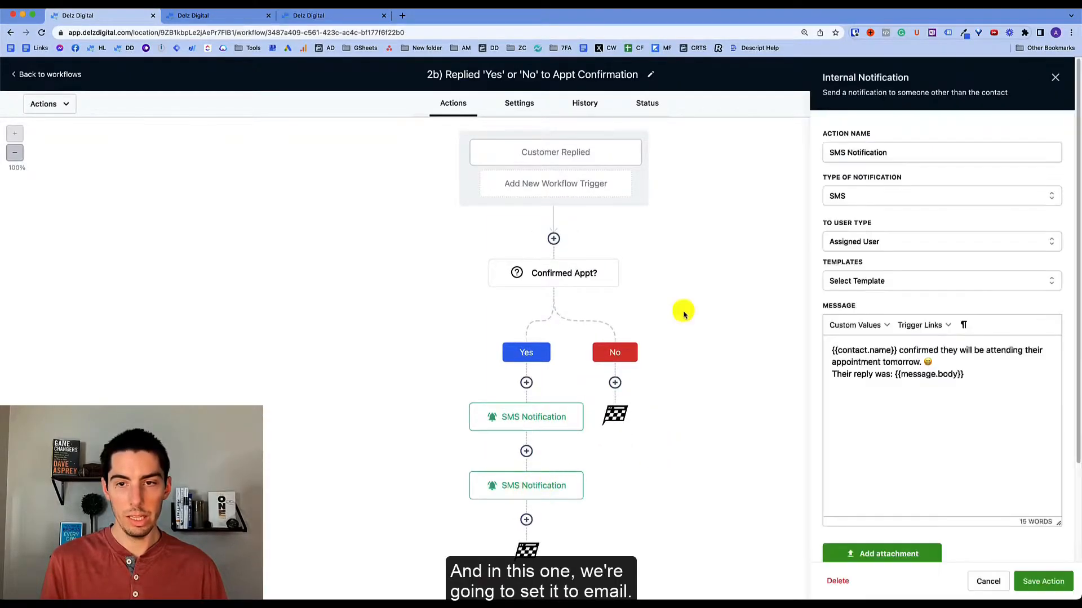
click(843, 196)
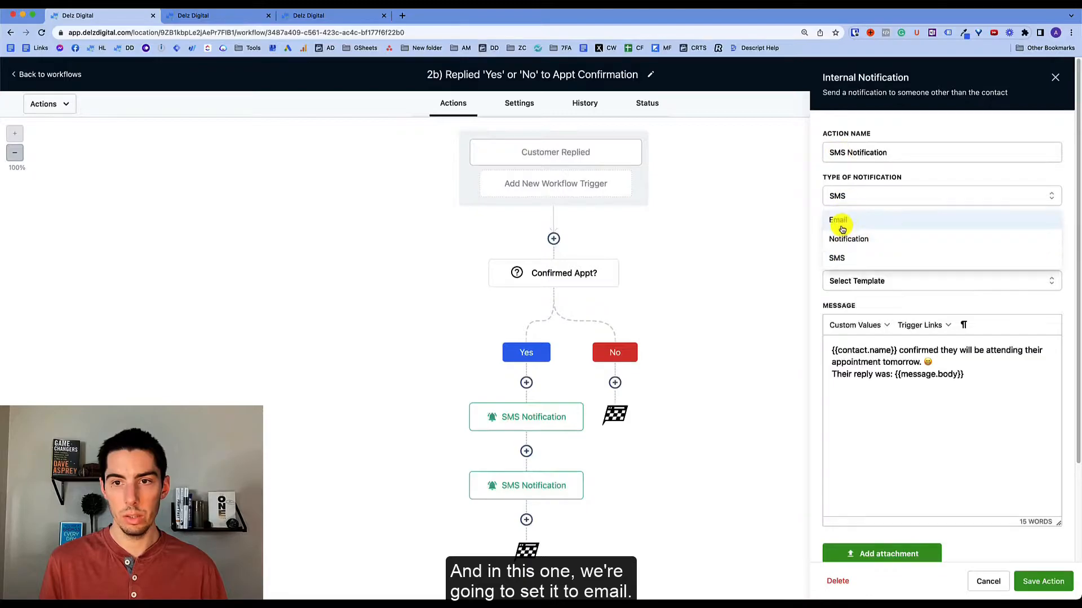
click(842, 222)
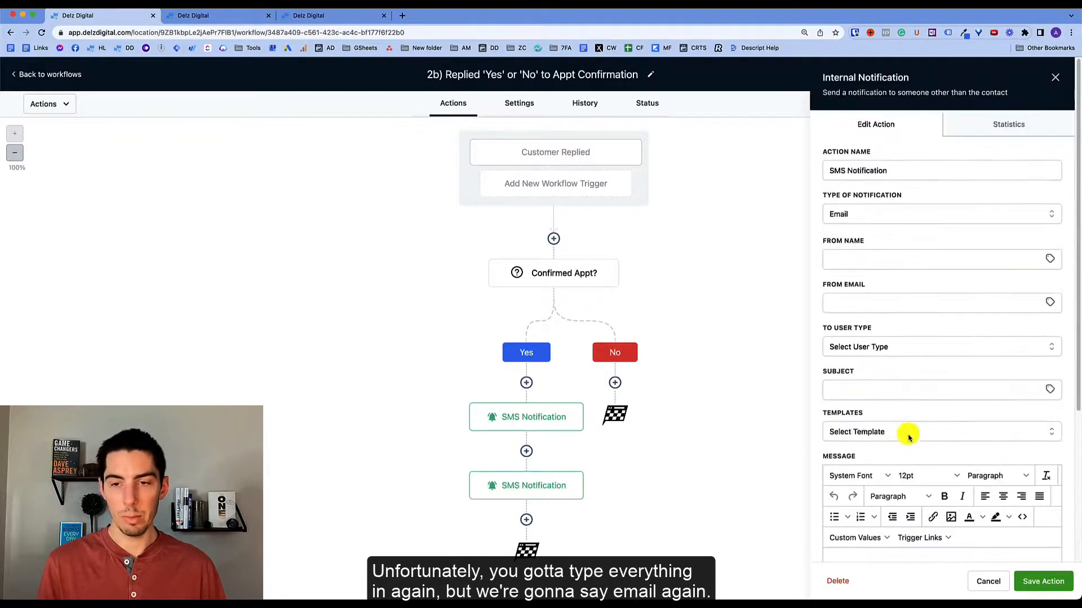
click(838, 175)
text(Em)
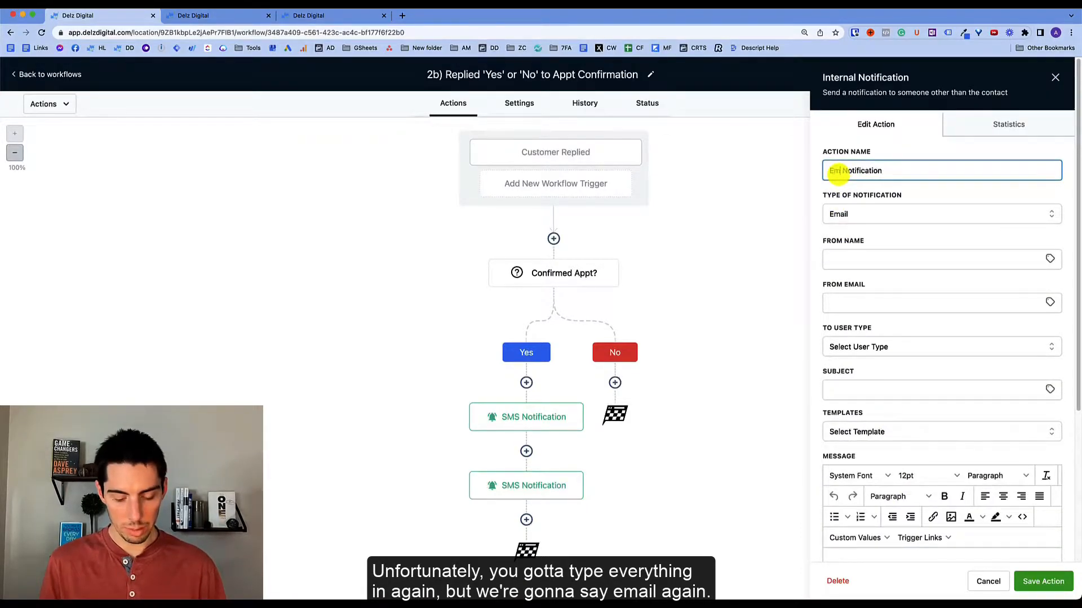
text(ail)
- Address the email to the Assigned User with the subject "{{contact.name}} Confirmed Appointment"
click(865, 355)
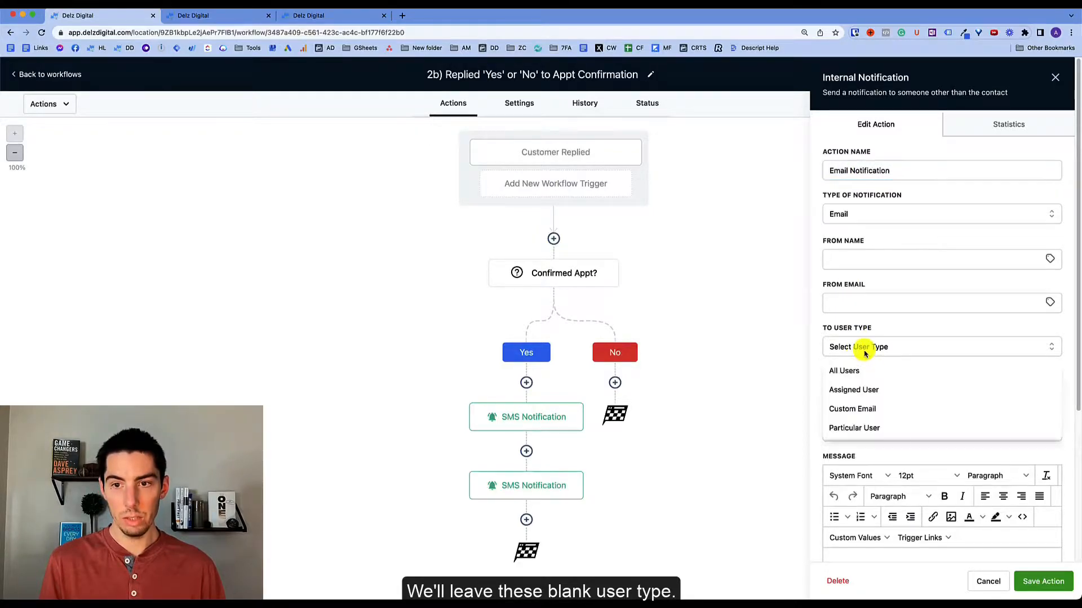
click(842, 389)
scroll(861, 381, down, 1)
scroll(861, 381, down, 2)
click(843, 310)
click(1051, 316)
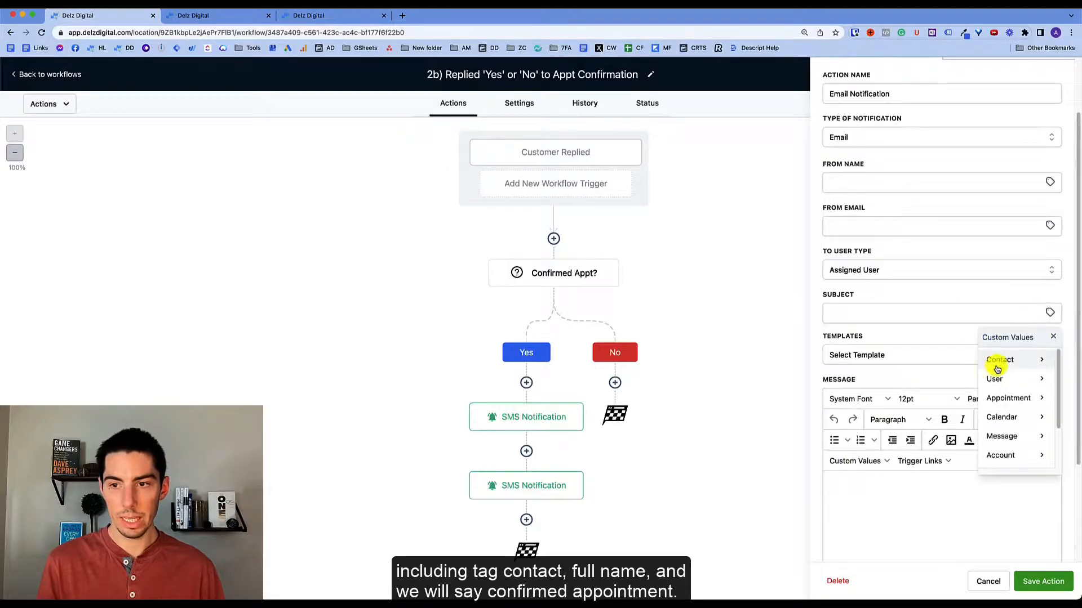
click(981, 357)
click(989, 360)
click(894, 314)
text(Confirmed Appointment)
- Fill the email body with "{{contact.name}} confirmed they will be attending their appointment tomorrow. 😁 Their reply was: {{message.body}}" and save the action
scroll(906, 343, down, 3)
click(845, 352)
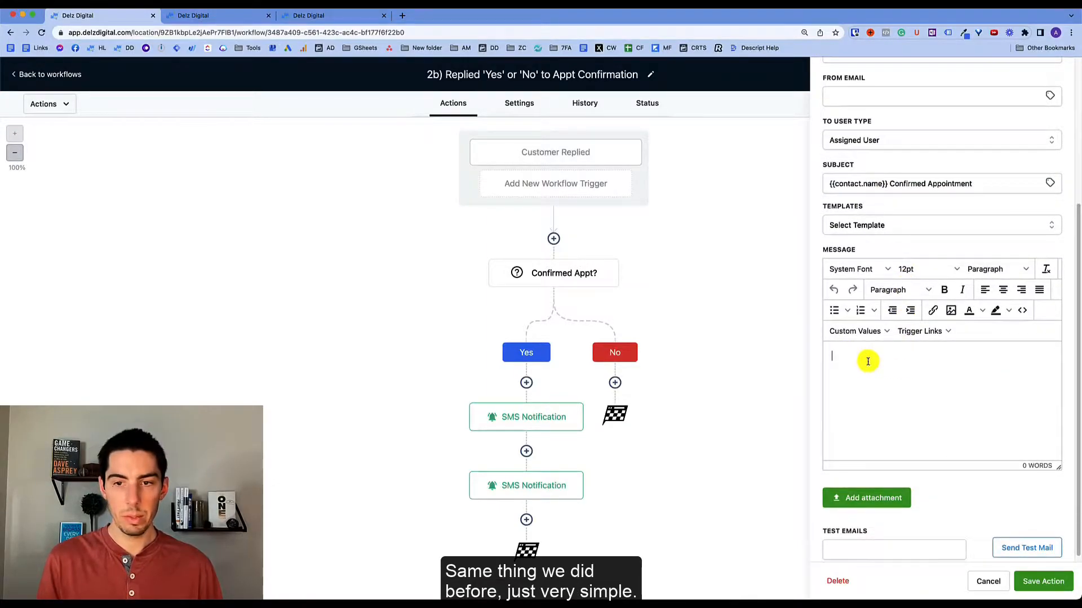
key(super+v)
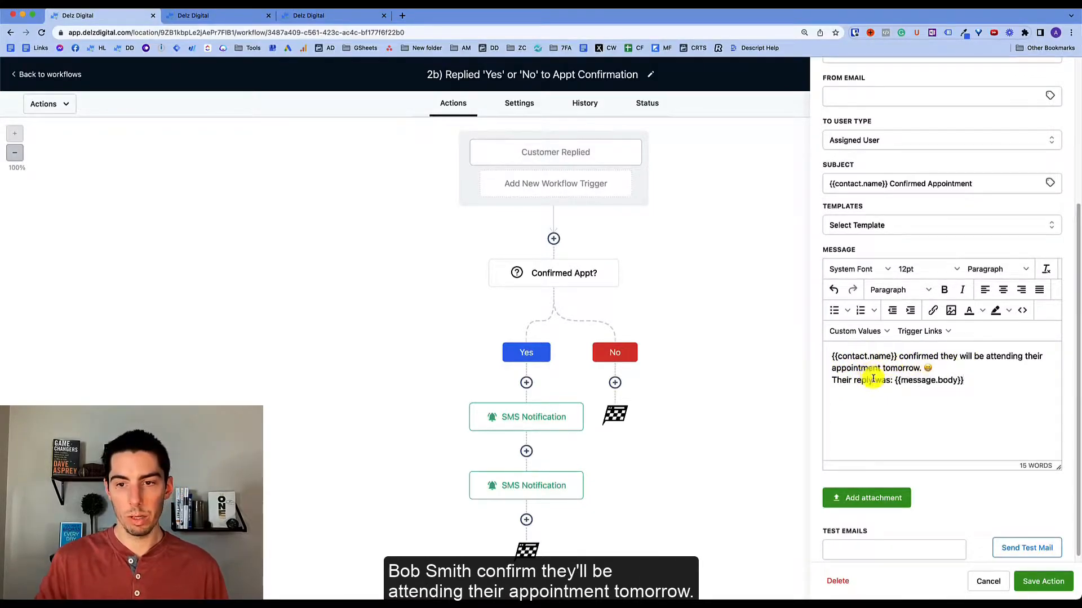
click(1043, 581)
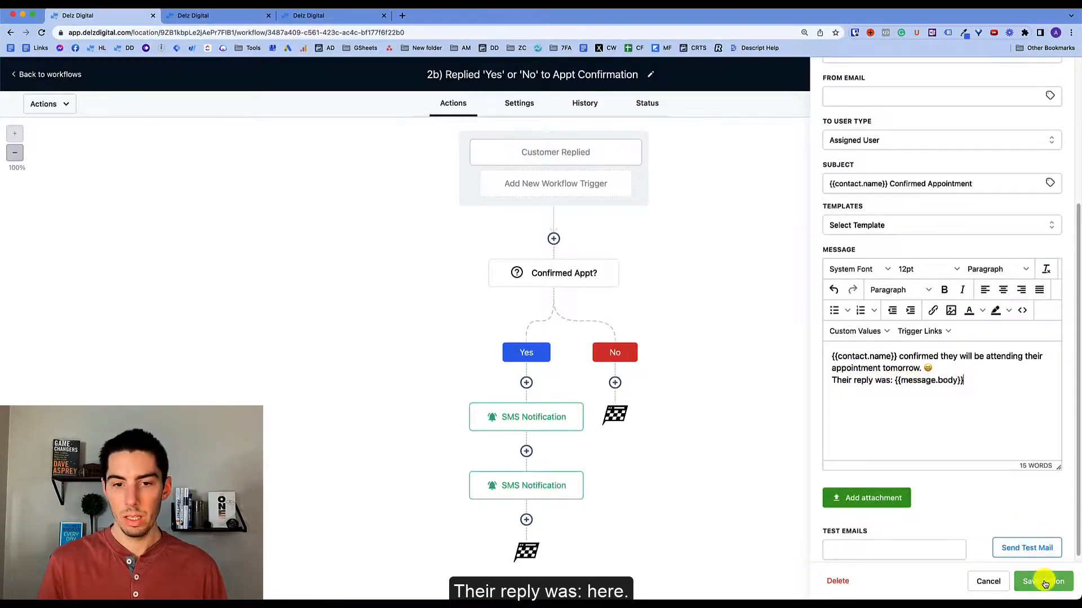
- Add an internal notification of type Notification below the Email Notification and name it "HL App Notification"
click(527, 520)
scroll(863, 420, down, 8)
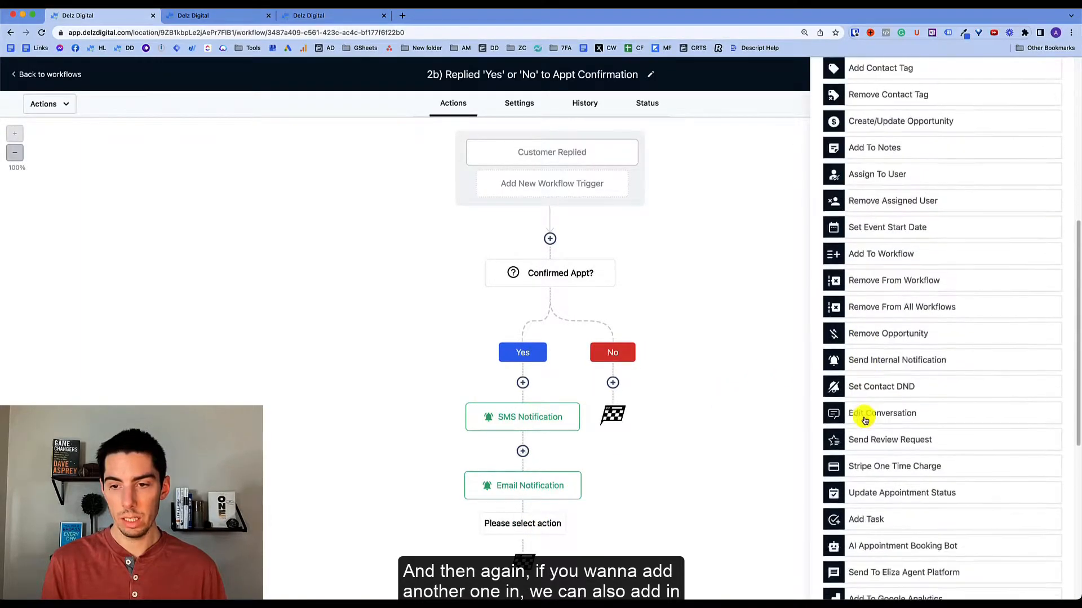
click(871, 358)
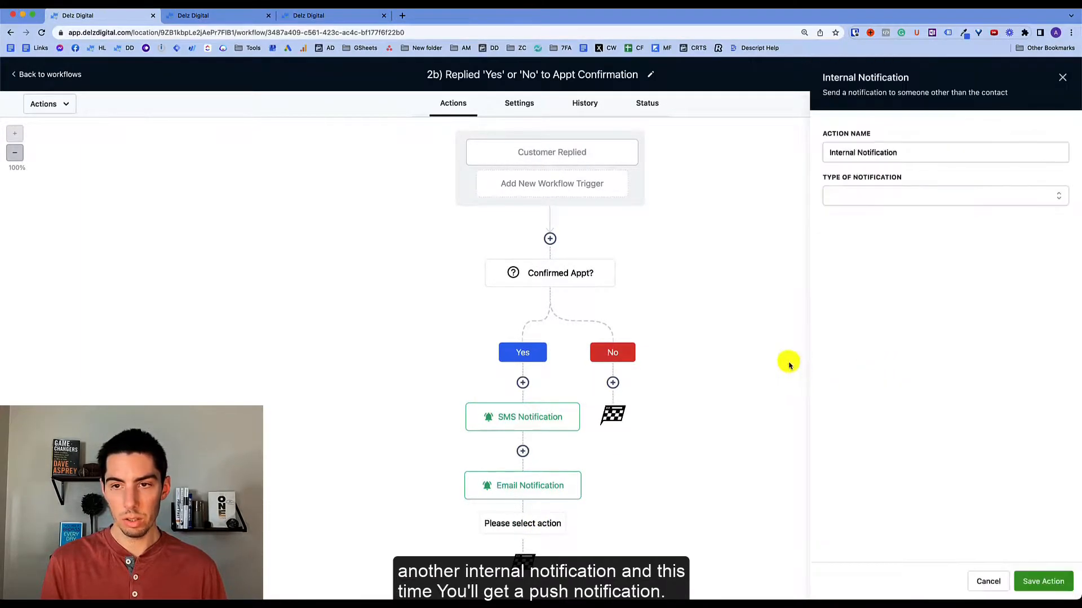
click(863, 198)
click(857, 243)
double_click(839, 153)
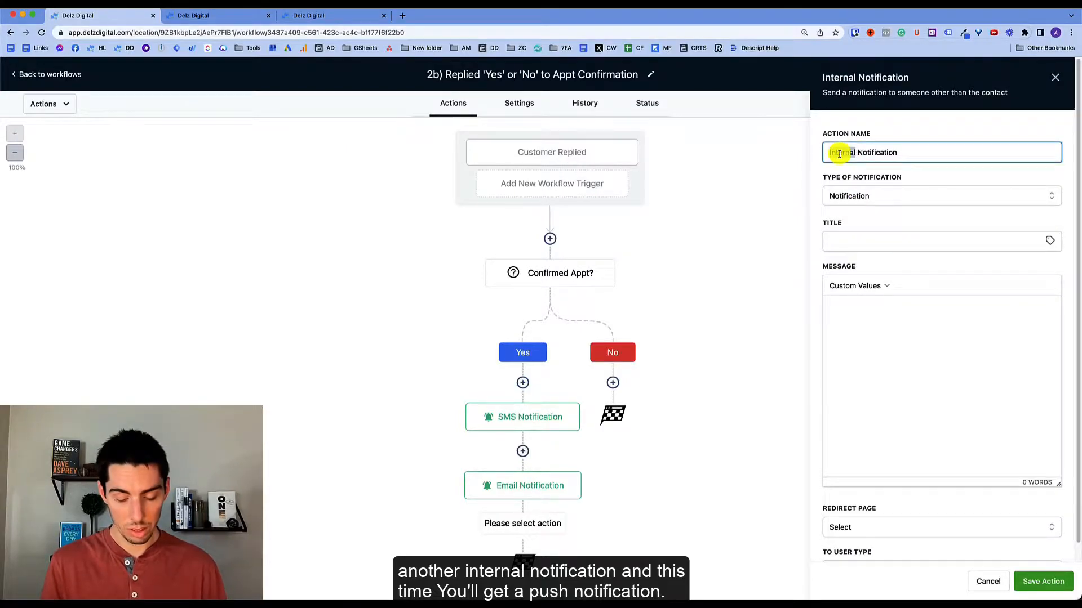
text(HL App)
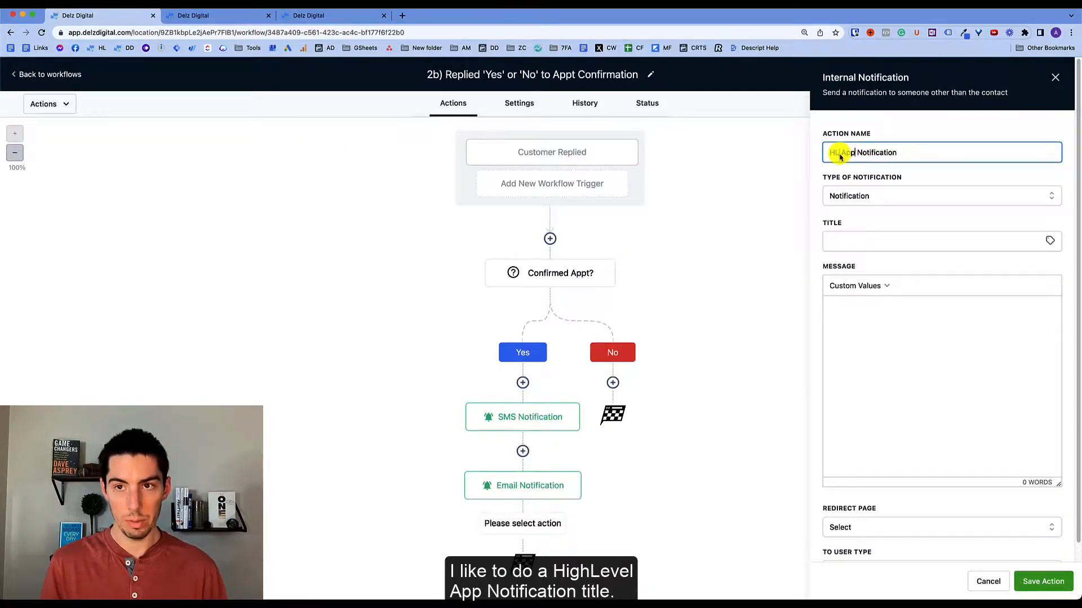
- Title the app notification "{{contact.name}} Confirmed Appointment!" and reuse the email's confirmation text, including {{message.body}}, as its message
click(843, 240)
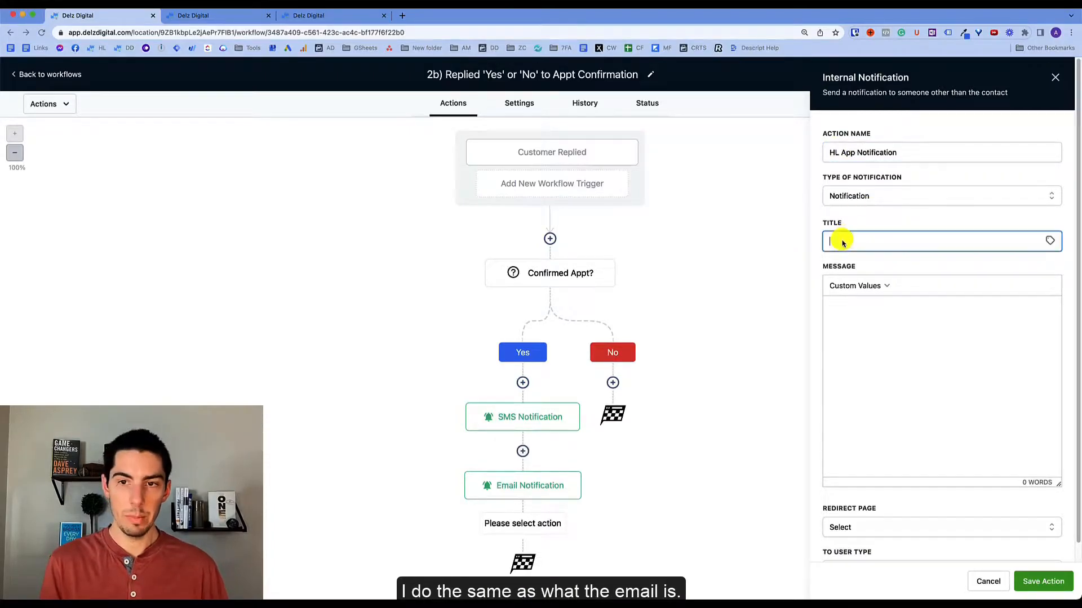
key(super+v)
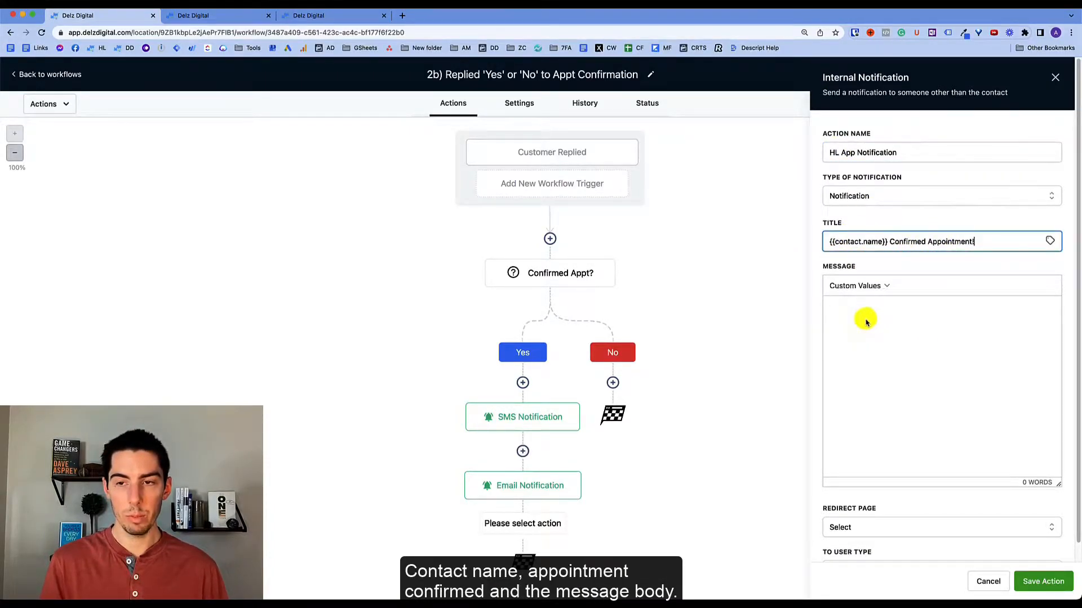
click(986, 357)
click(875, 325)
key(super+v)
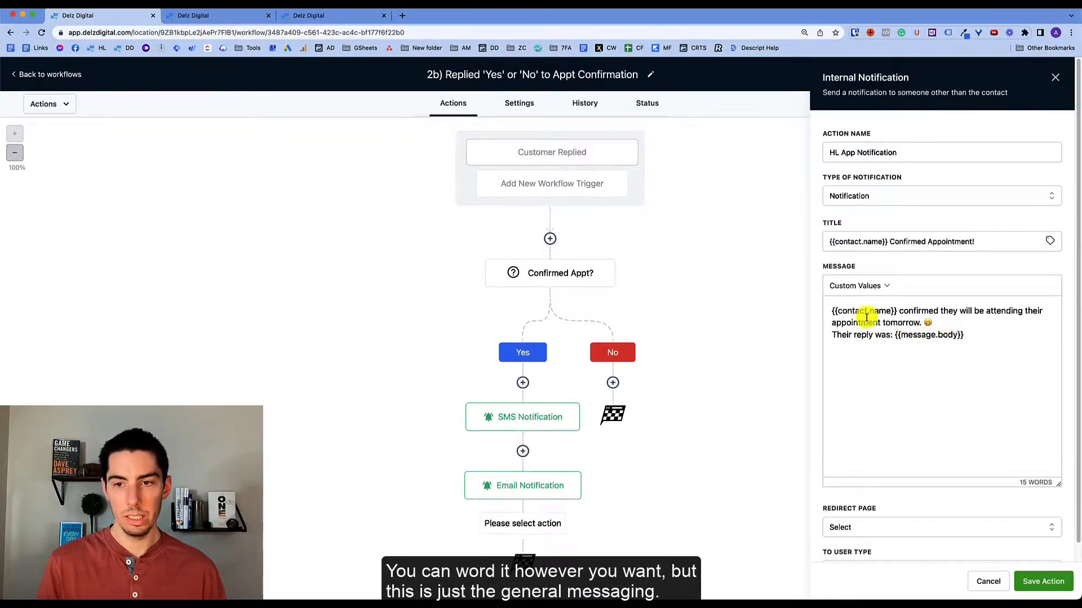
- Set the redirect page to Conversation and the recipient to the user assigned to the contact, and save the app notification
scroll(908, 376, down, 1)
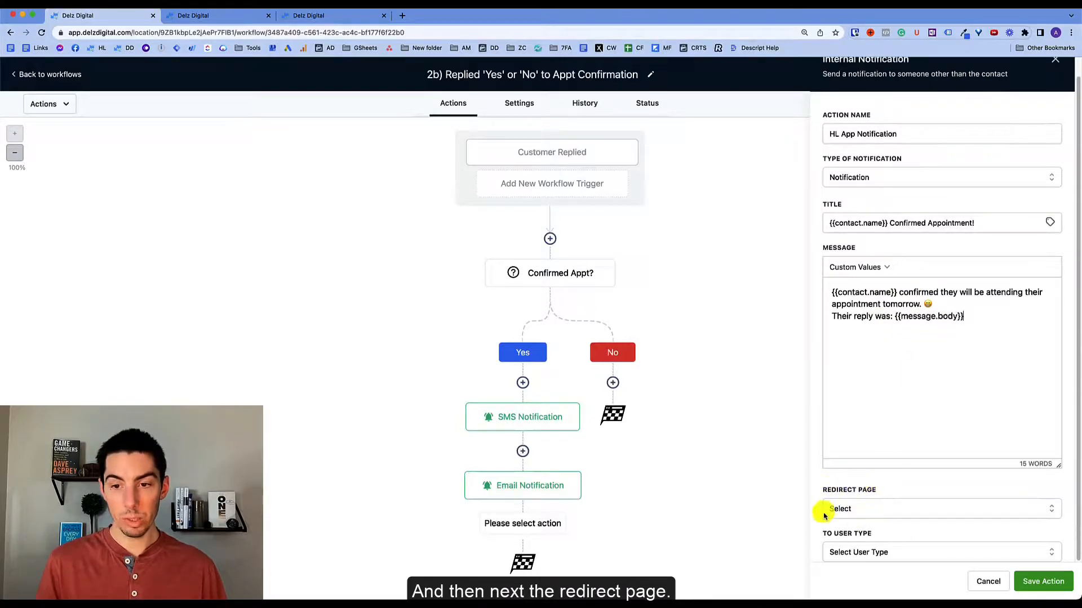
click(858, 510)
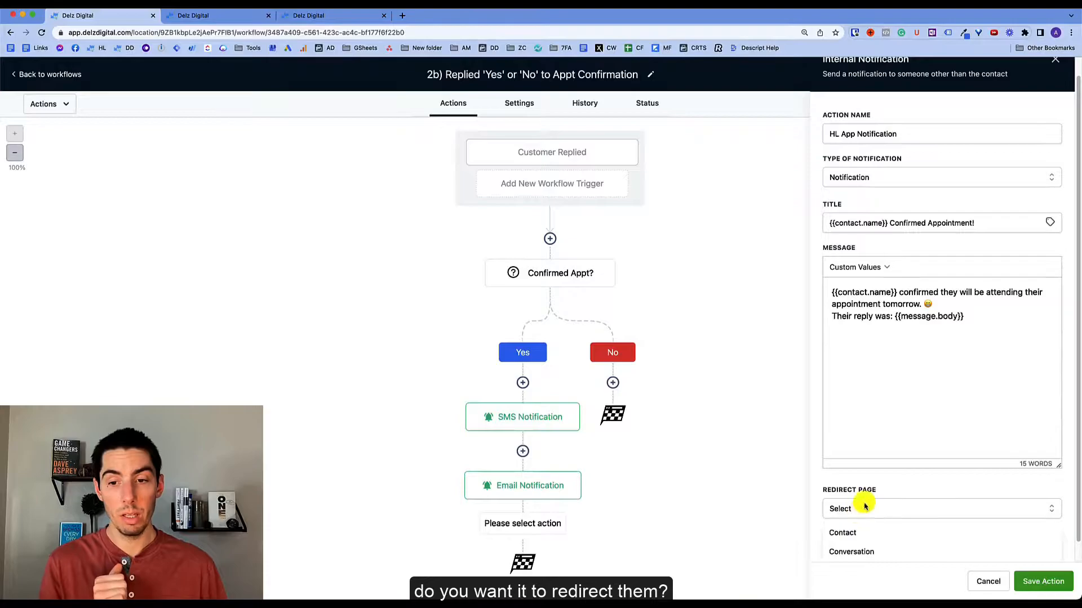
click(851, 532)
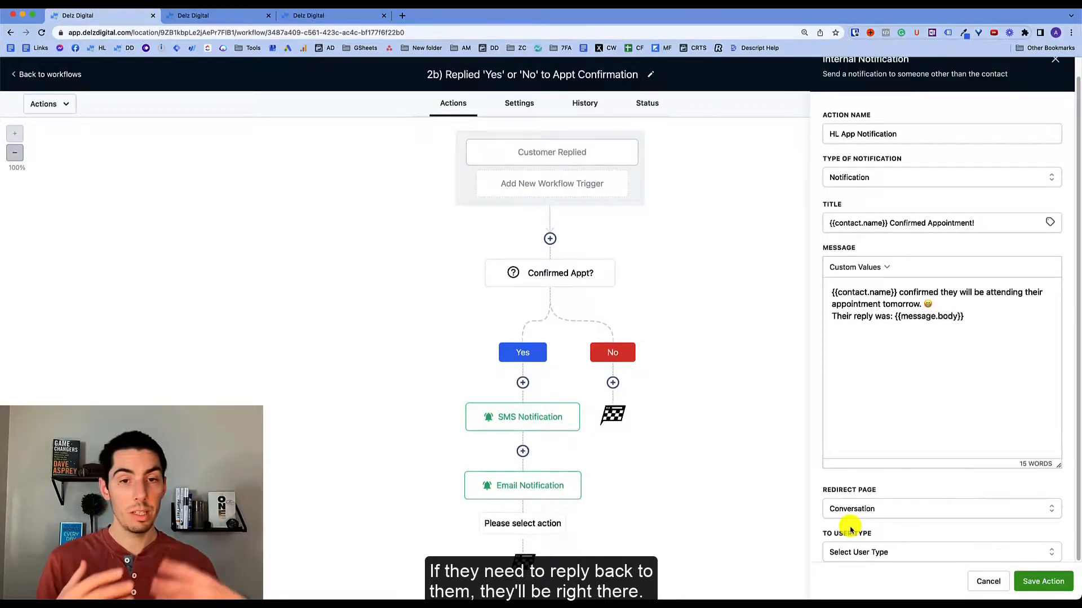
click(876, 552)
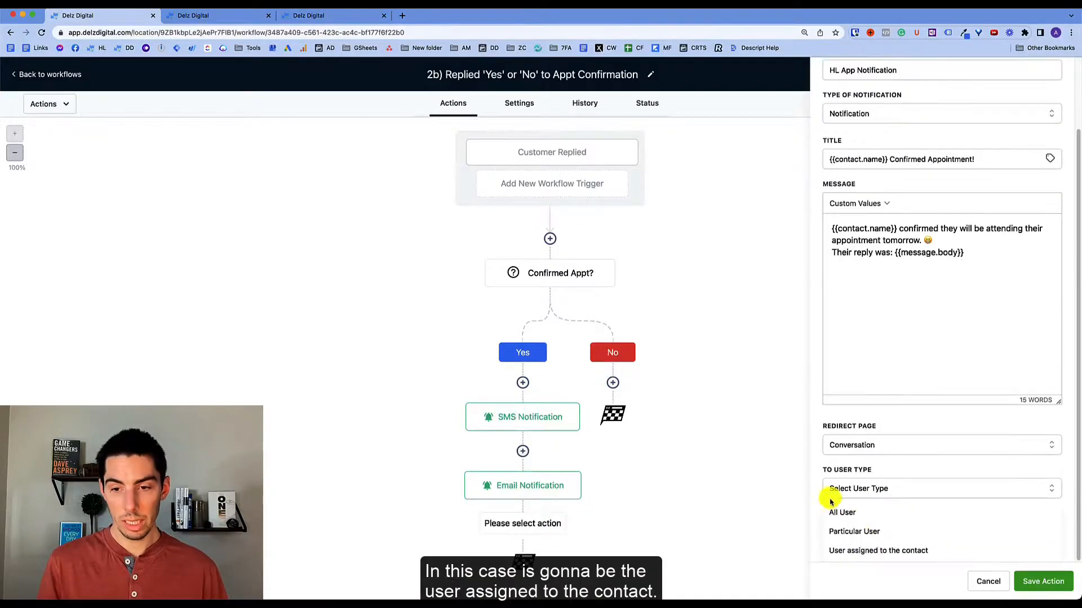
click(845, 552)
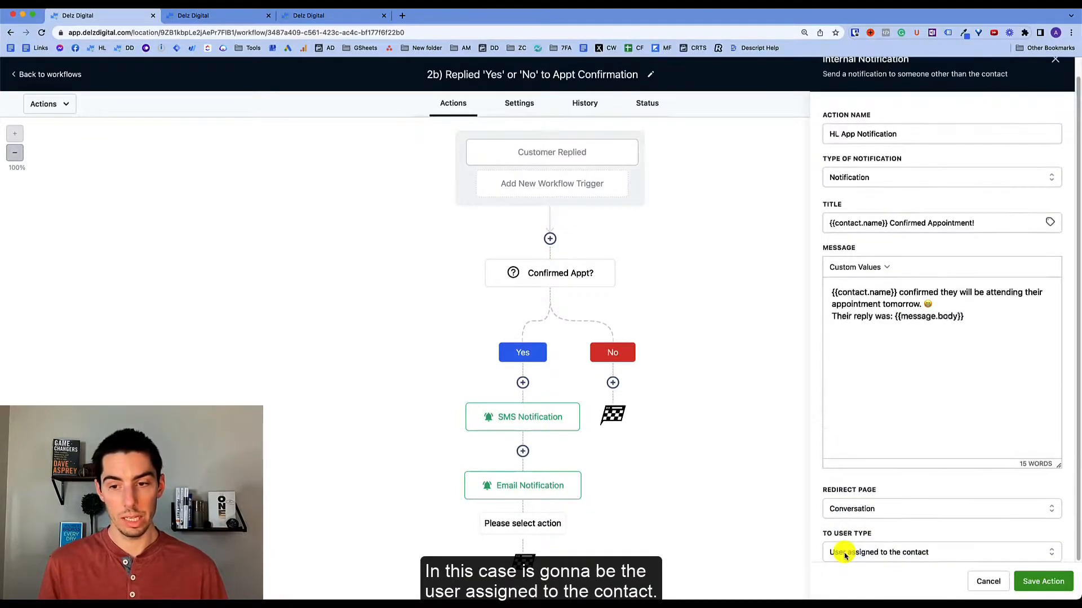
click(1040, 582)
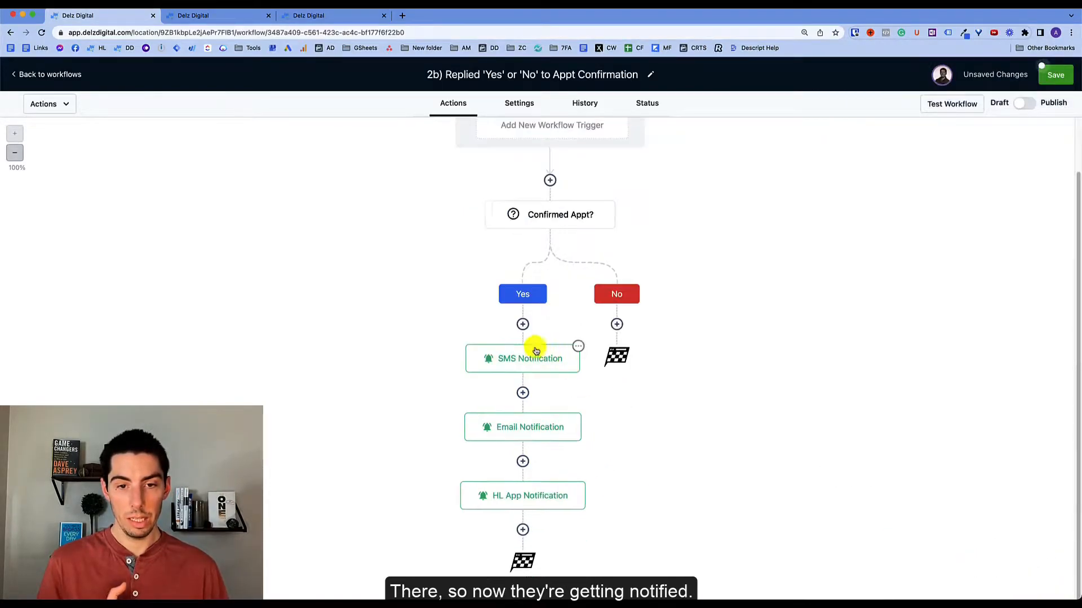
- Below HL App Notification, add a remove-tag action for "24hr confirmation", name it "remove '24 confirmation' tag" and save it
click(523, 529)
click(876, 479)
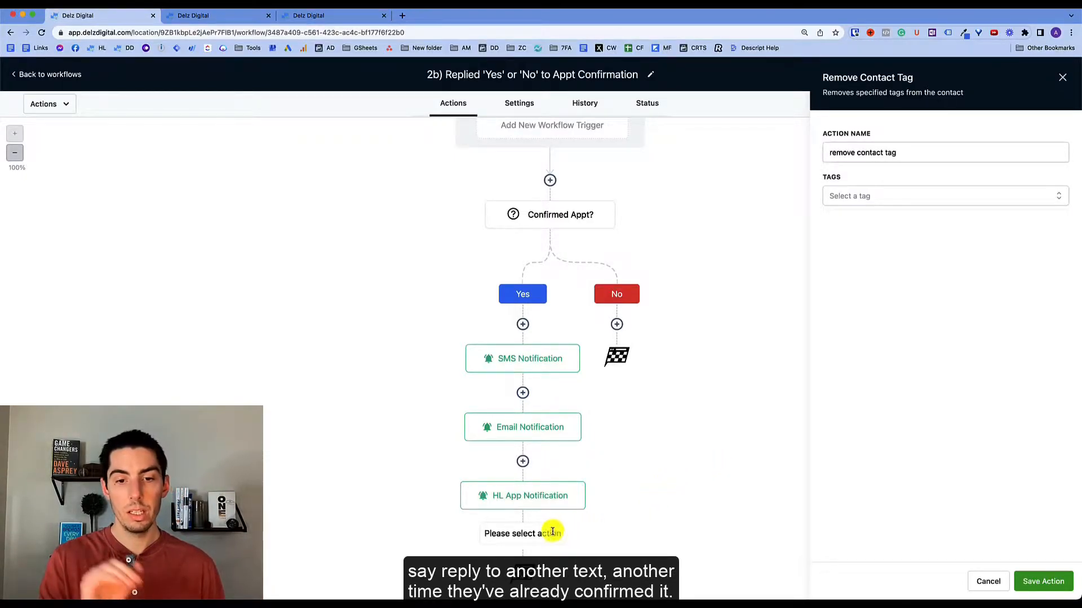
click(879, 195)
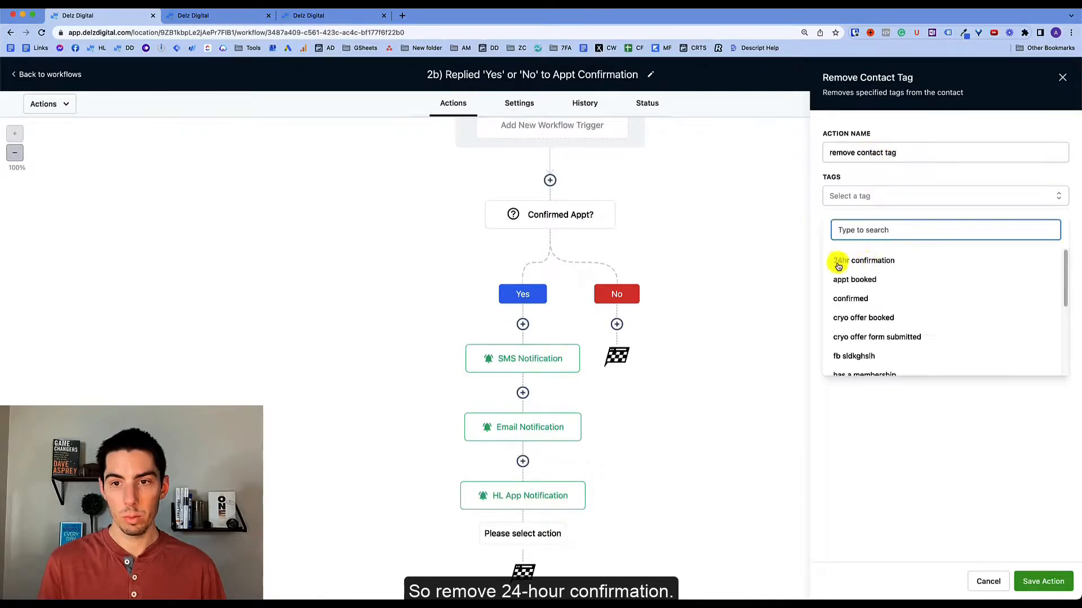
click(856, 265)
drag(866, 152, 965, 157)
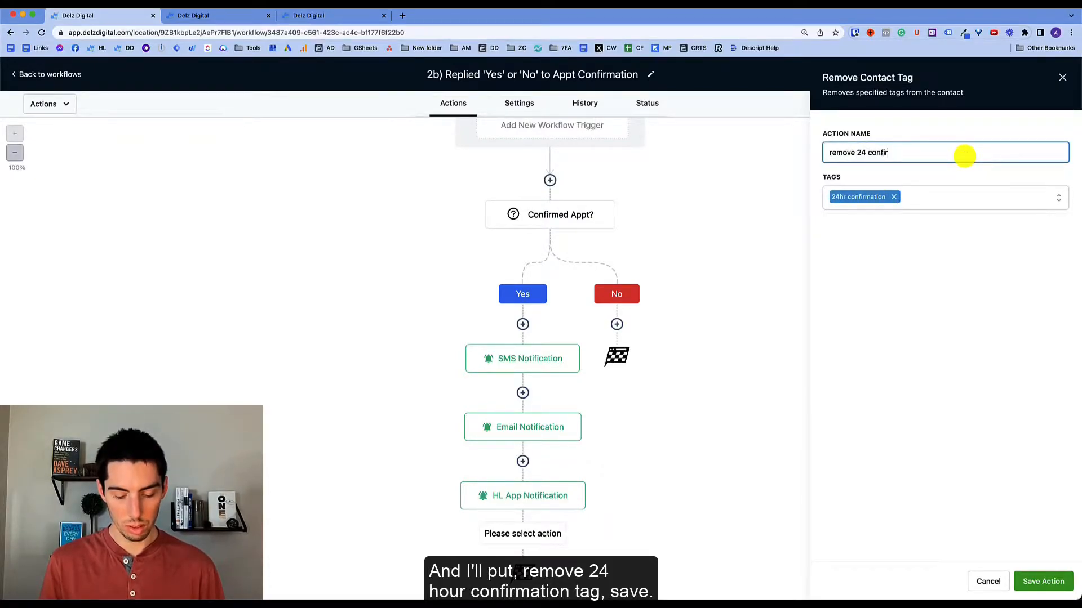
text(24 confirmation tag)
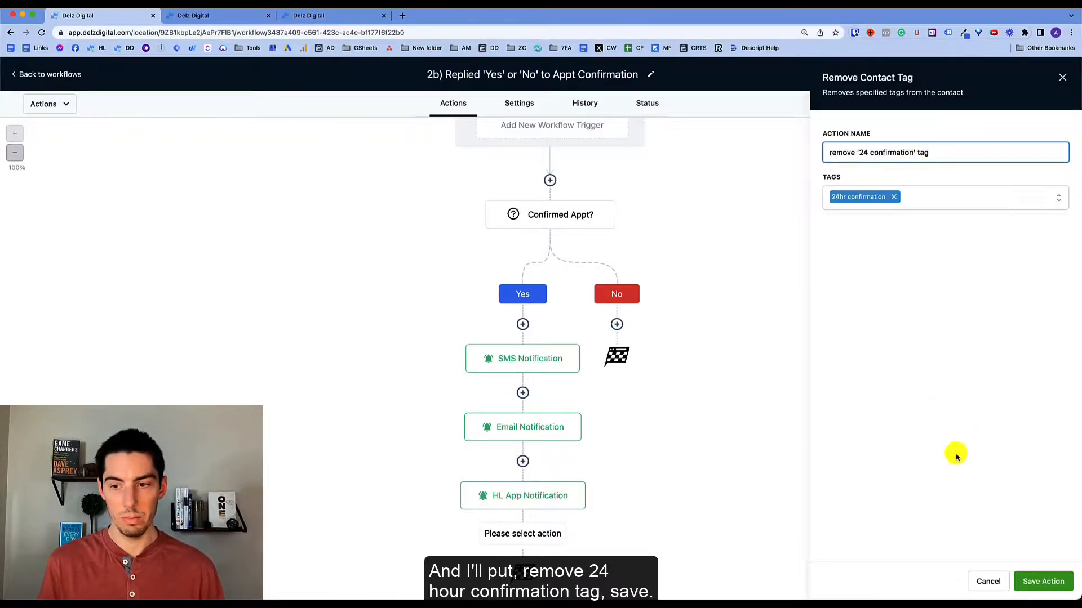
click(1043, 581)
- Below the tag removal, add an action named "Add Tag 'confirmed'" that applies the "confirmed" tag to the contact, and save it
scroll(607, 407, down, 2)
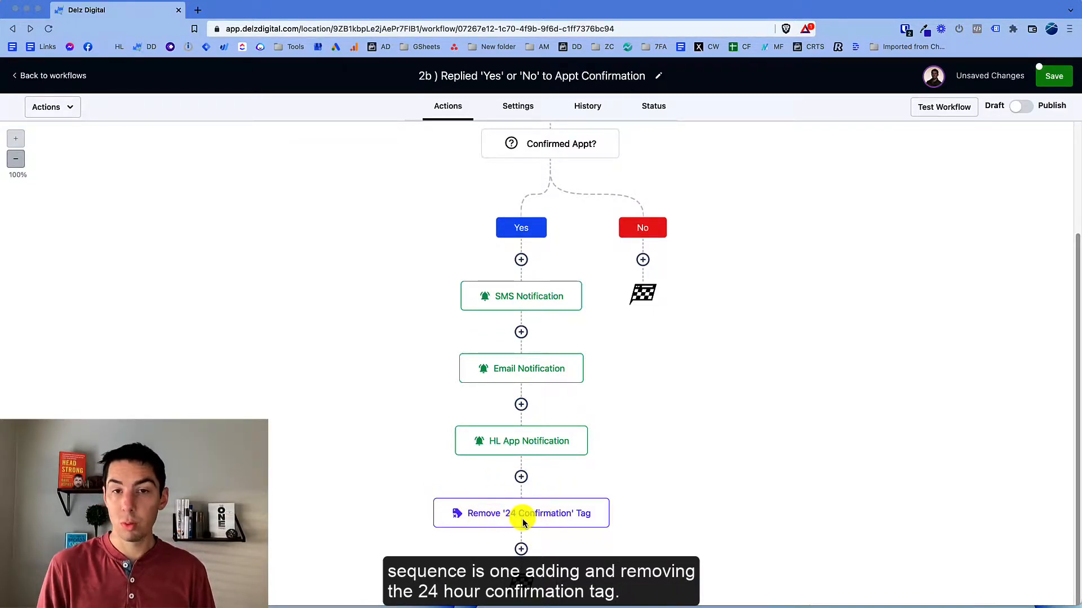
click(520, 548)
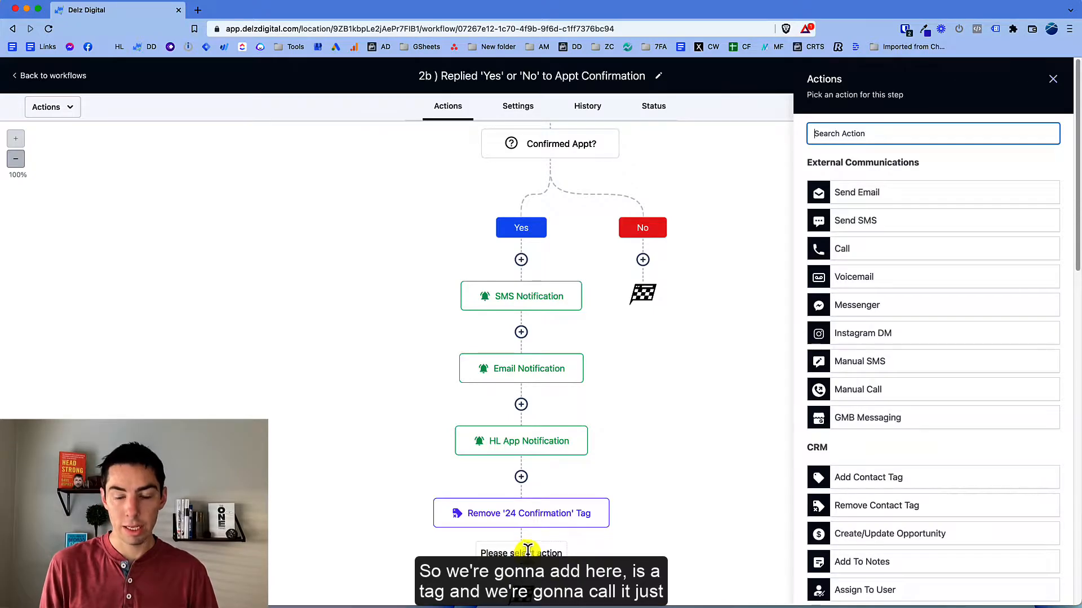
click(842, 479)
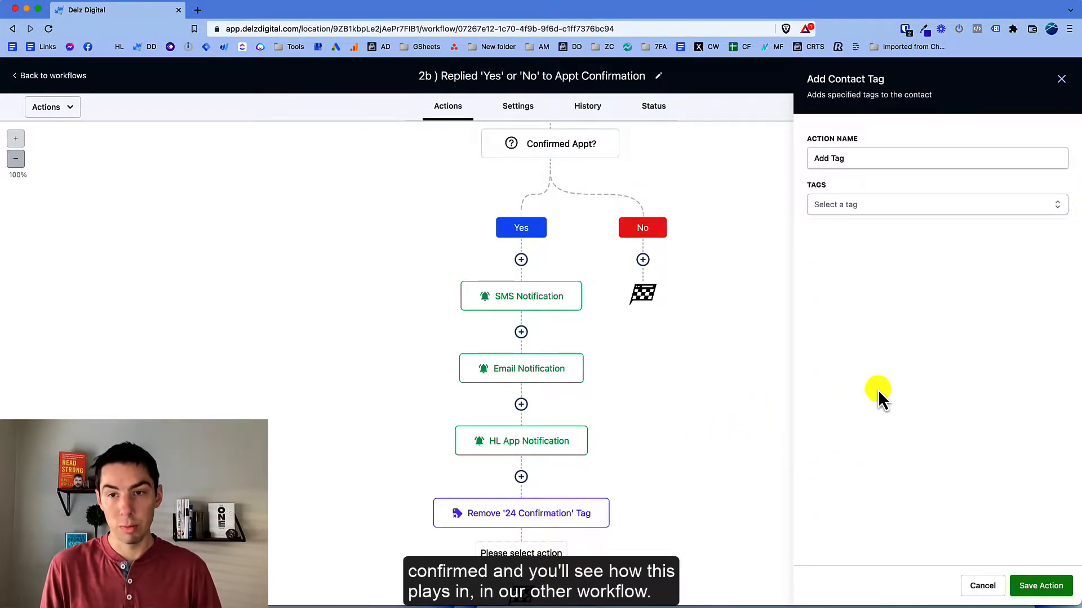
click(859, 159)
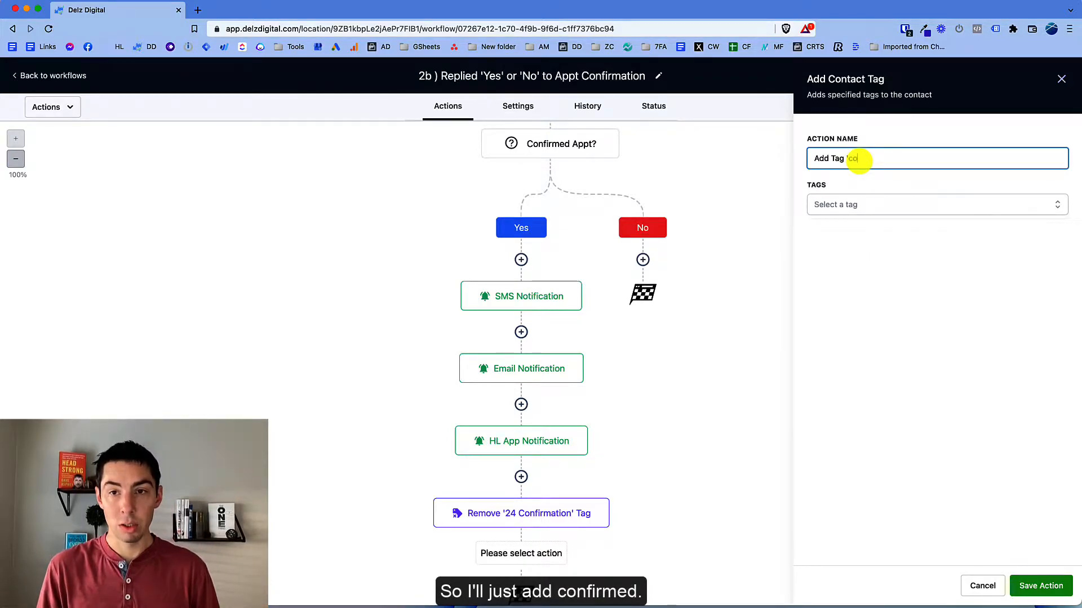
text('confirmed')
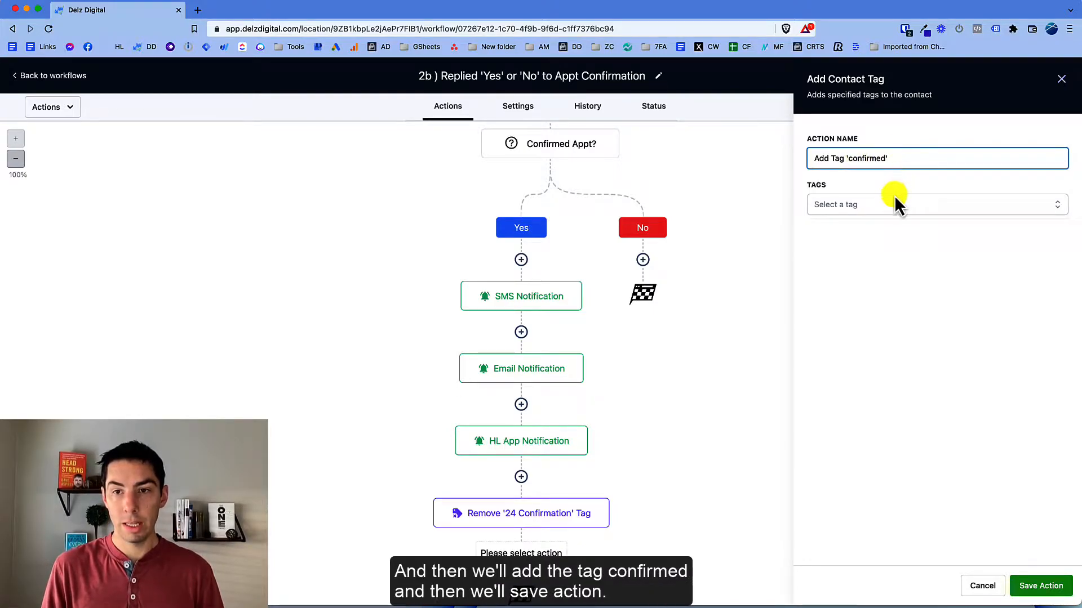
click(895, 204)
scroll(855, 367, down, 3)
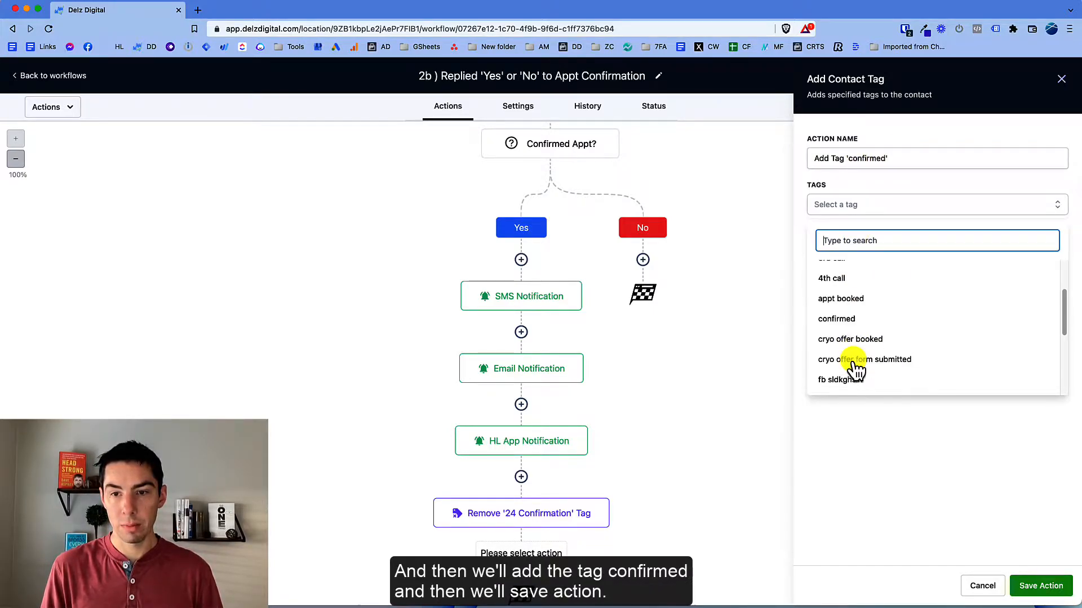
click(836, 319)
click(1040, 586)
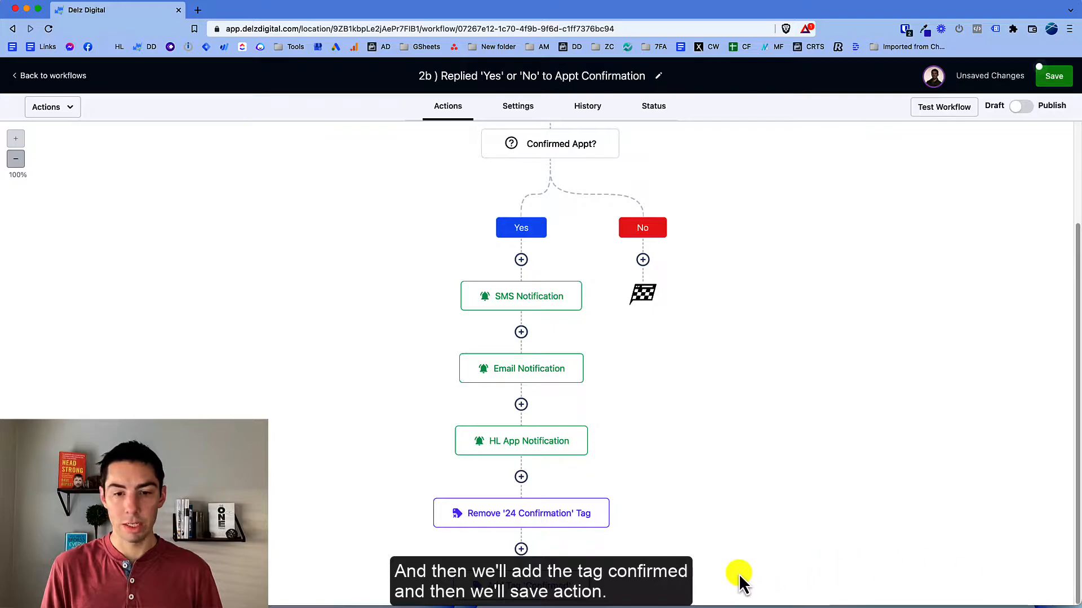
- Below the 'confirmed' tag action, add a time-delay wait of 1.5 minutes, name it "Wait 1.5 mins" and save it
scroll(563, 558, down, 2)
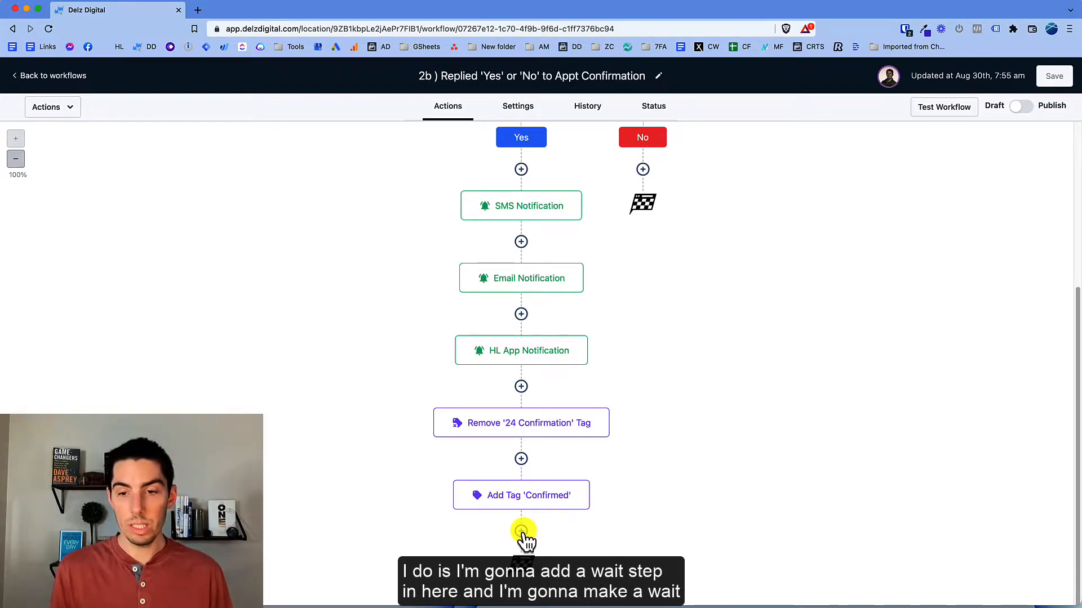
click(520, 532)
scroll(859, 518, down, 12)
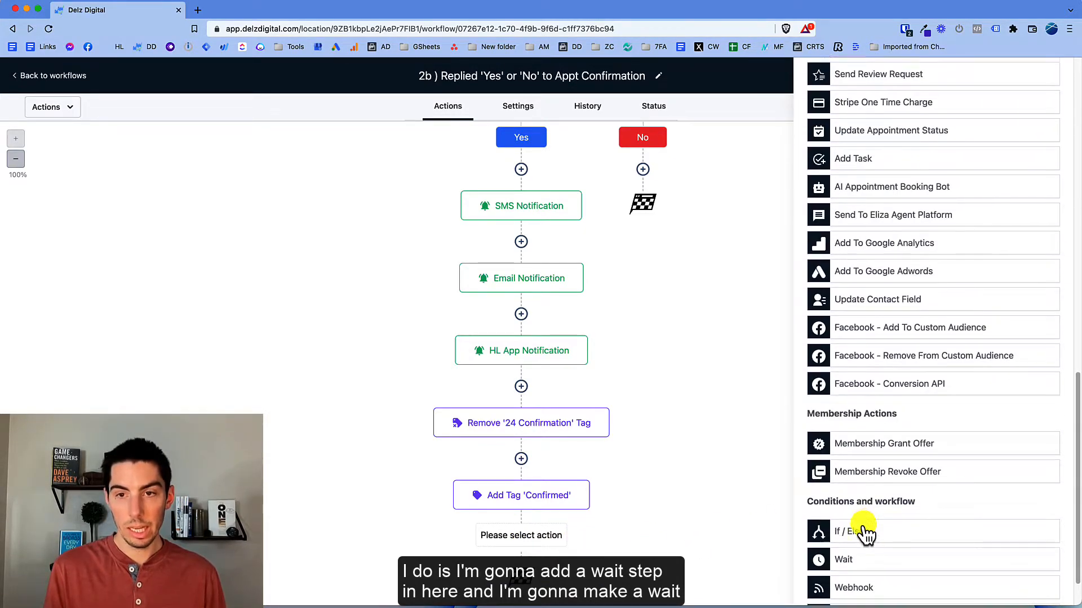
click(852, 511)
click(754, 162)
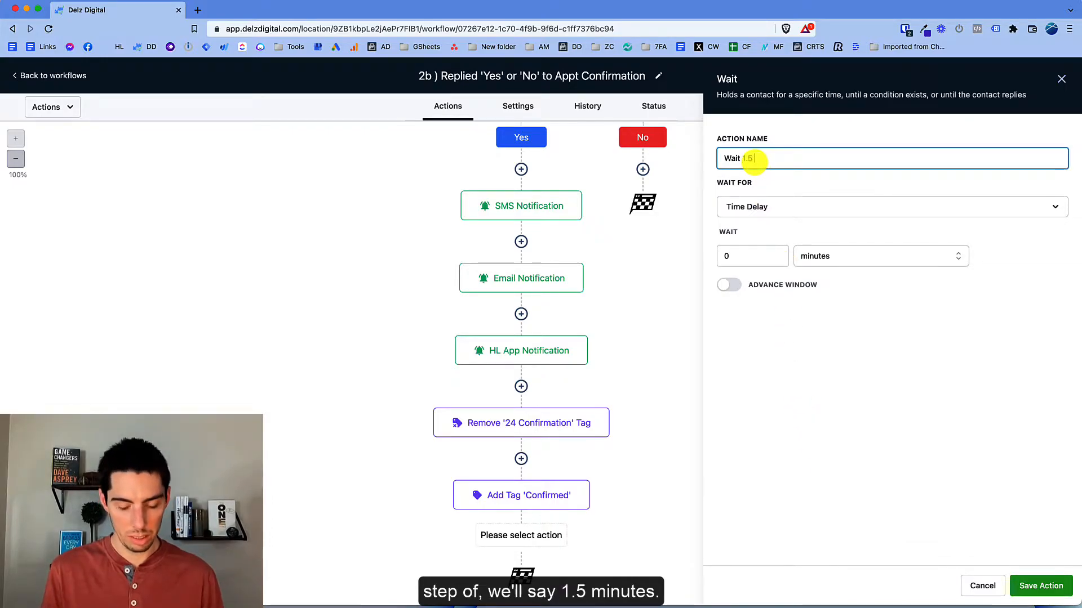
click(755, 254)
key(BackSpace)
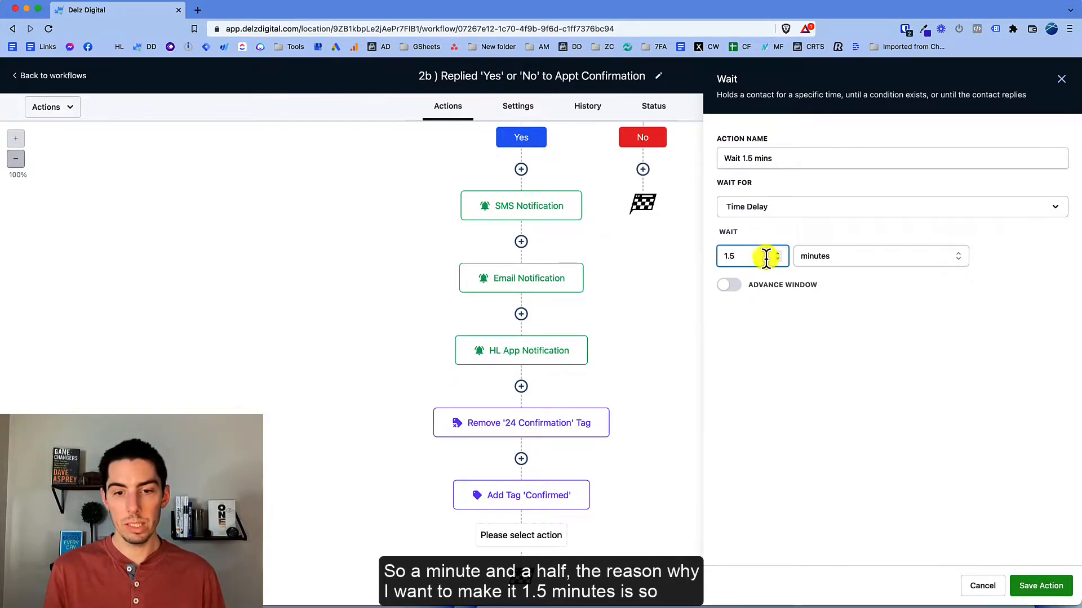
click(1033, 586)
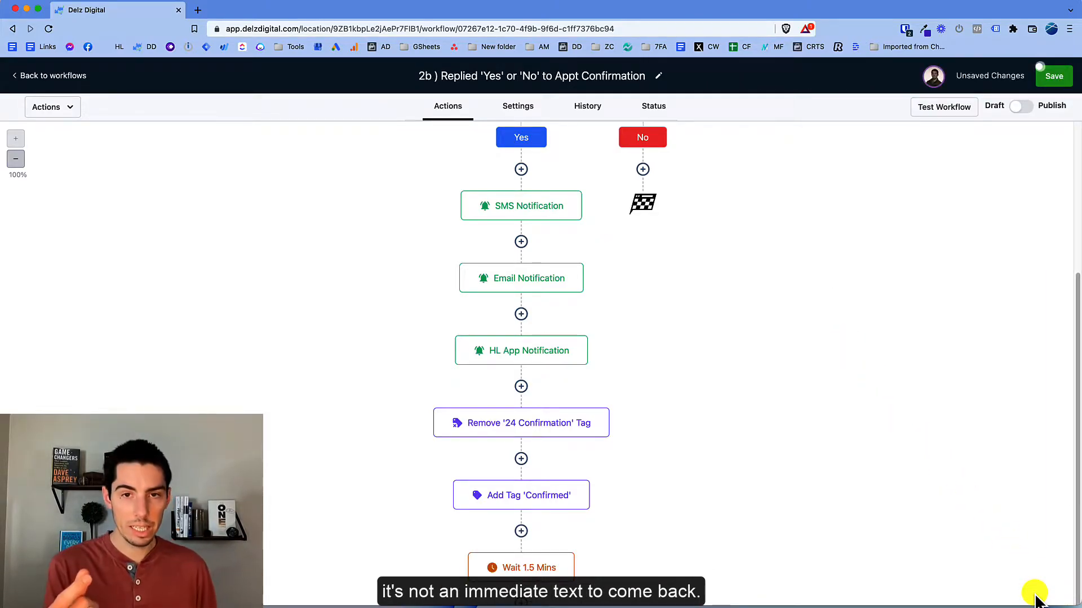
- Below the wait, add an SMS reading "Thank you {{contact.first_name}} for confirming your appointment, I look forward to meeting you tomorrow :-) {{user.first_name}}" and save it
scroll(557, 518, down, 2)
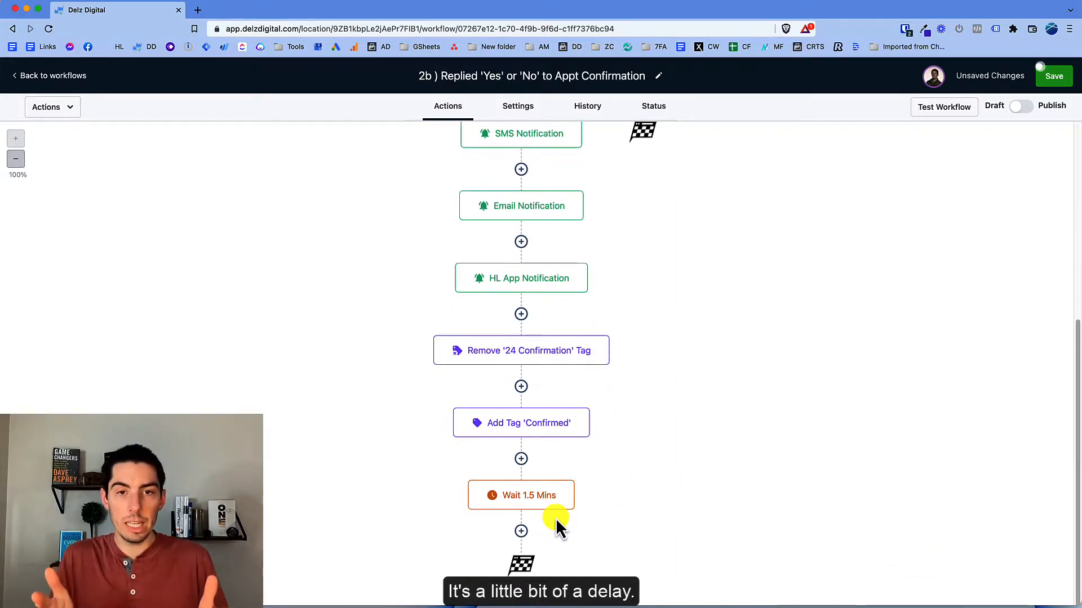
click(521, 531)
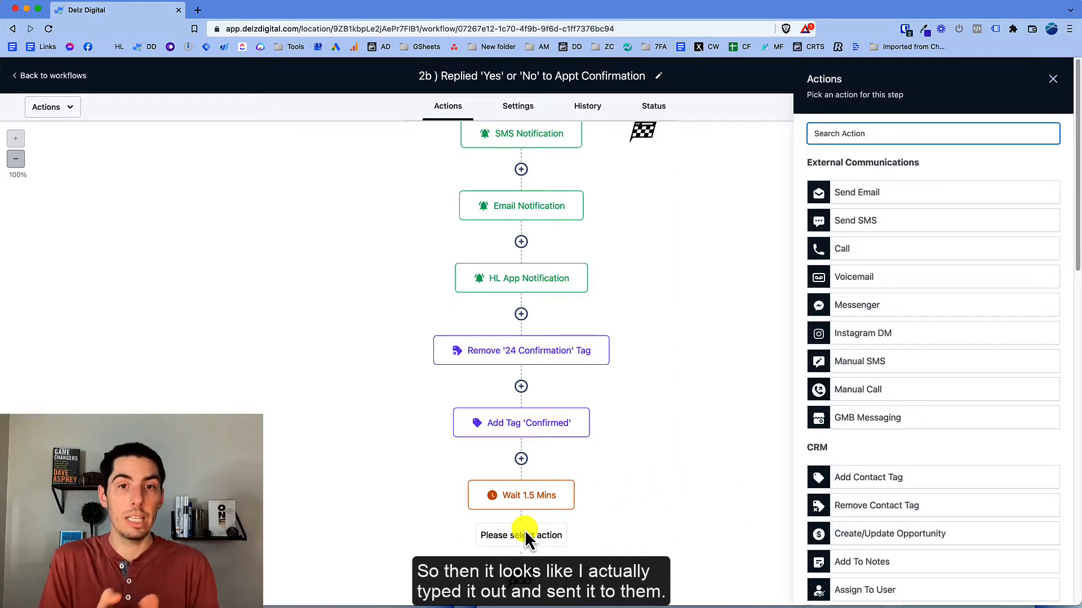
click(845, 221)
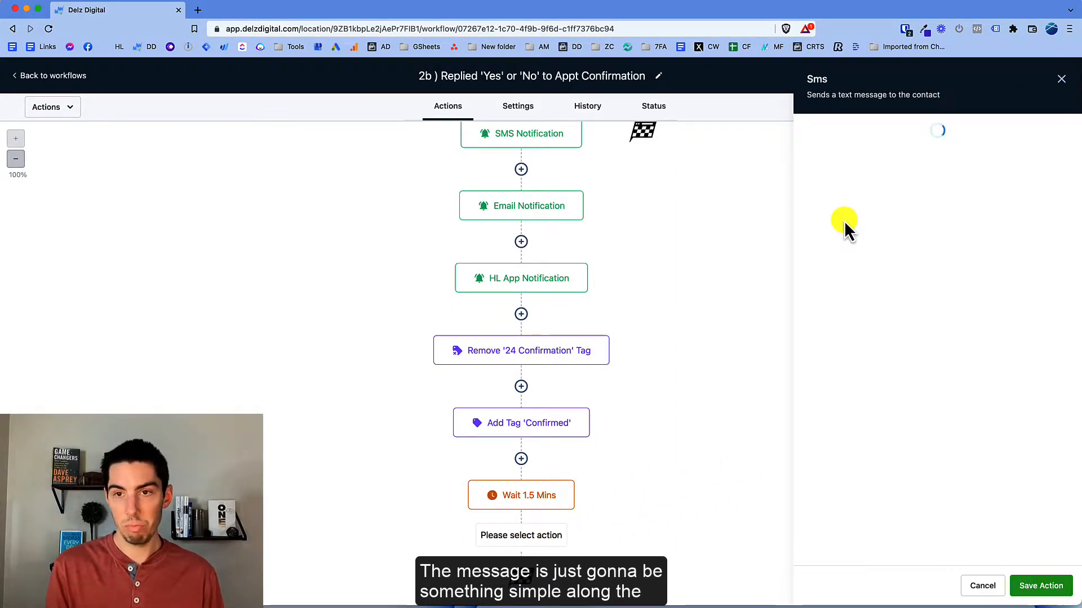
click(833, 287)
text(Thank you {{contact.first_name}} for confirming your appointment, I look forward to meeting you tomorrow :-) {{user.first_name}})
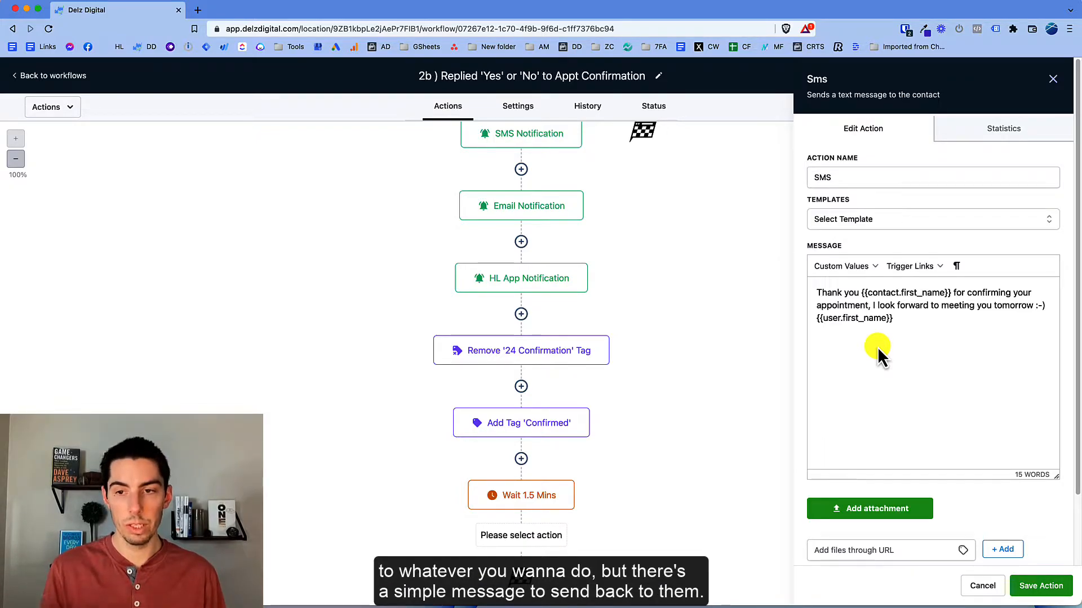
click(1040, 586)
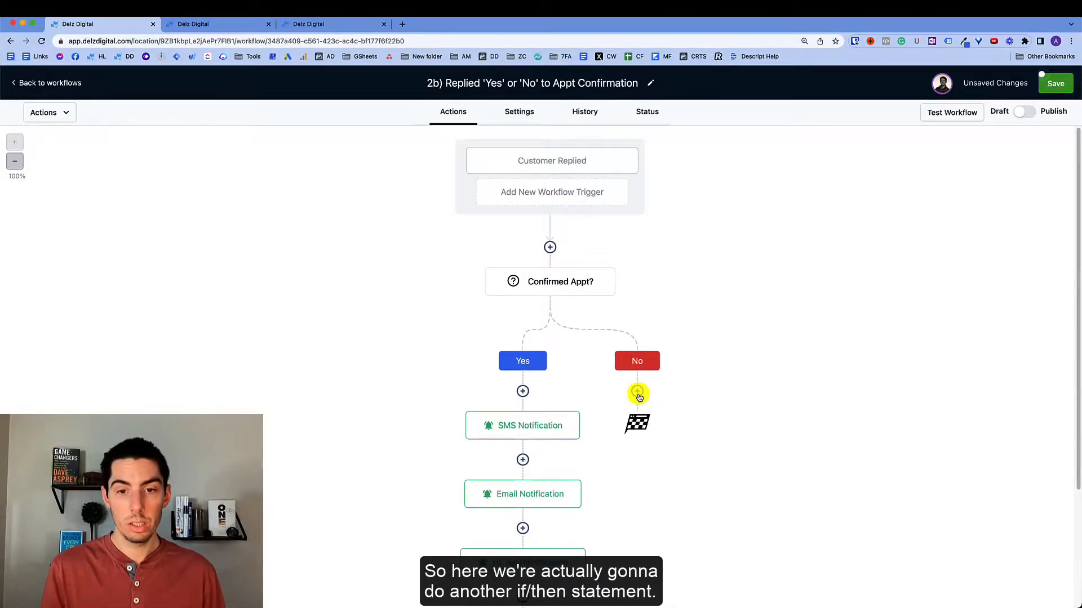
- Add an If / Else condition on the No branch of Confirmed Appt? and name it "Replied 'No'"
click(637, 391)
scroll(884, 449, down, 15)
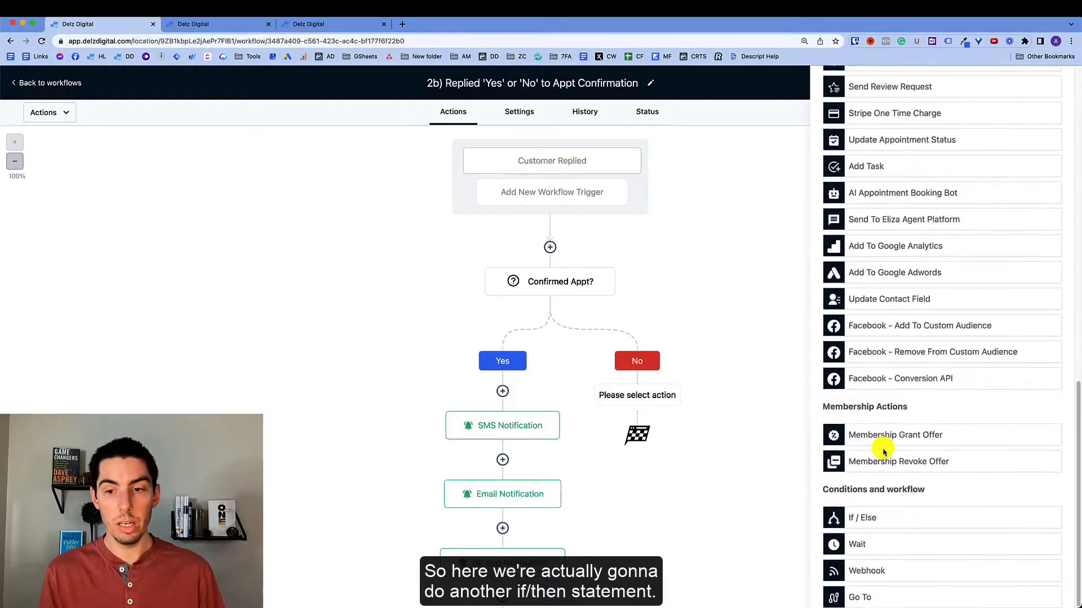
click(862, 516)
double_click(781, 161)
text(Replied 'No')
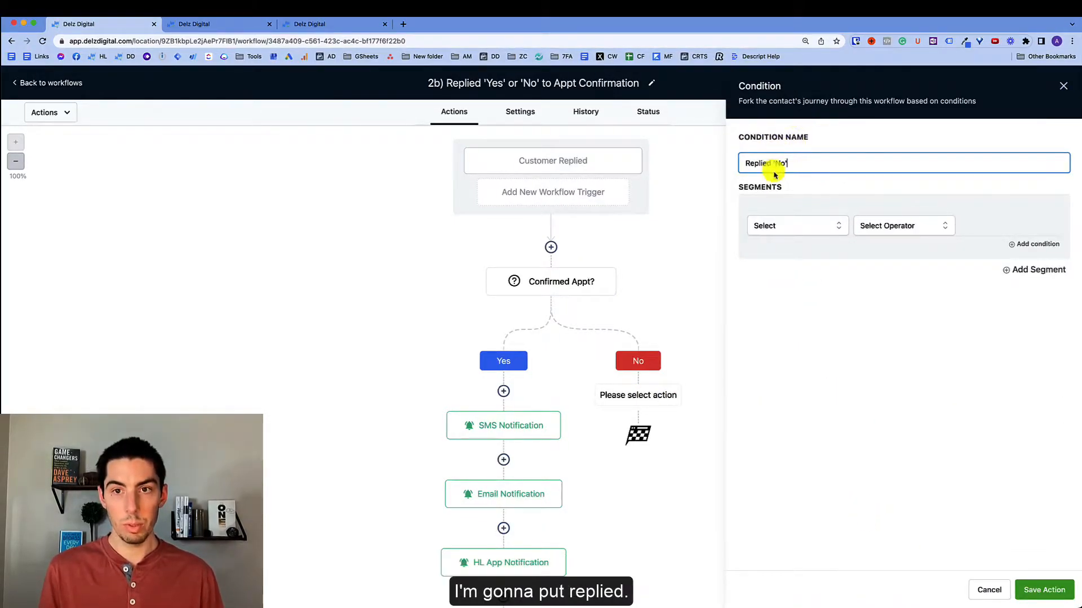
- Set the condition's segment to match when the replied message contains "No", and save the condition
click(797, 226)
click(776, 270)
click(776, 307)
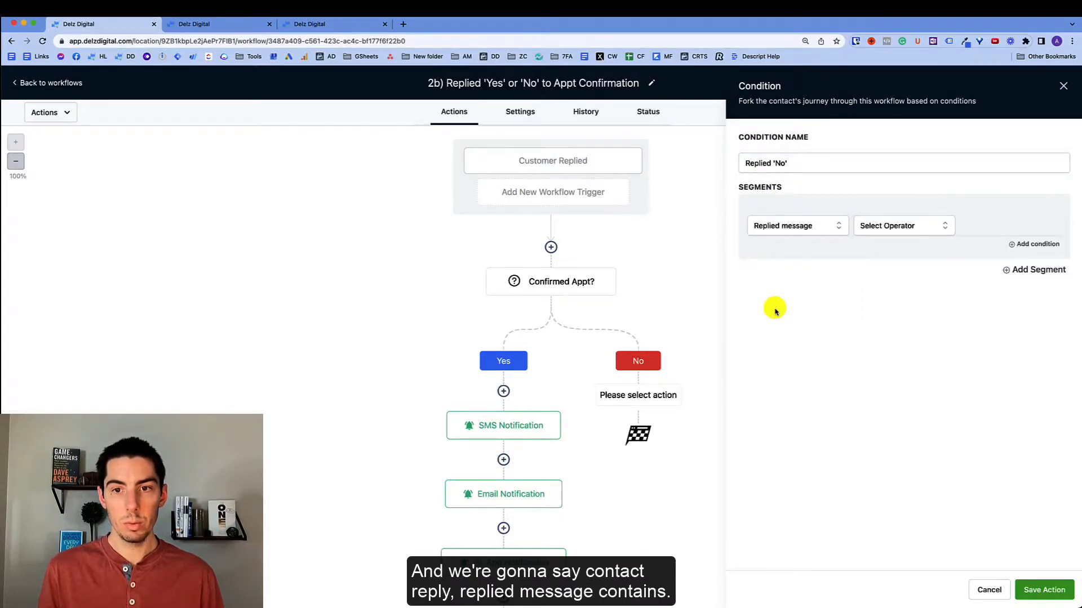
click(875, 226)
click(874, 285)
click(970, 226)
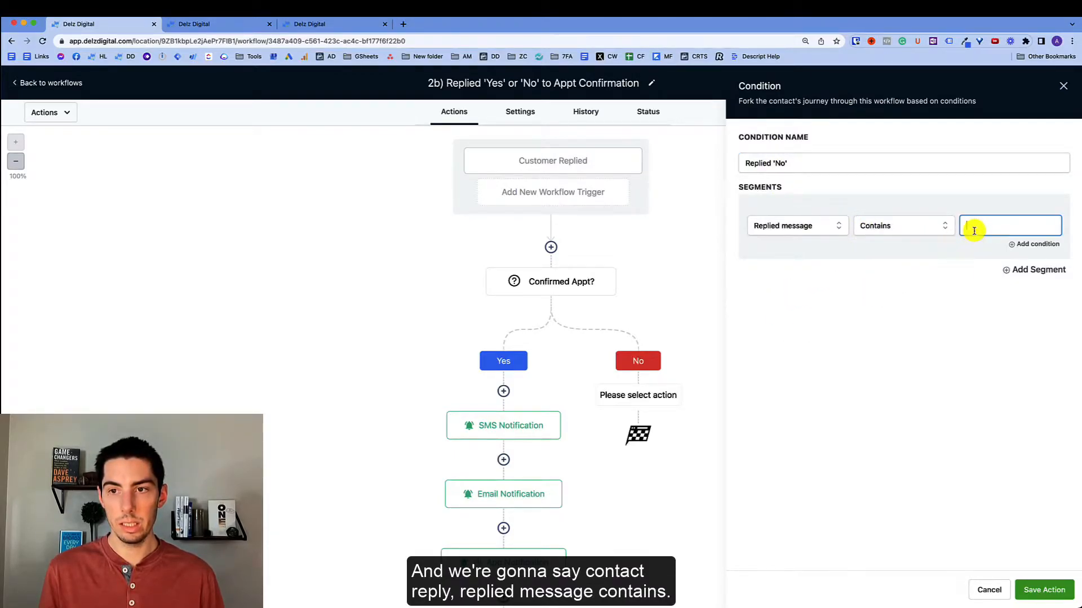
text(No)
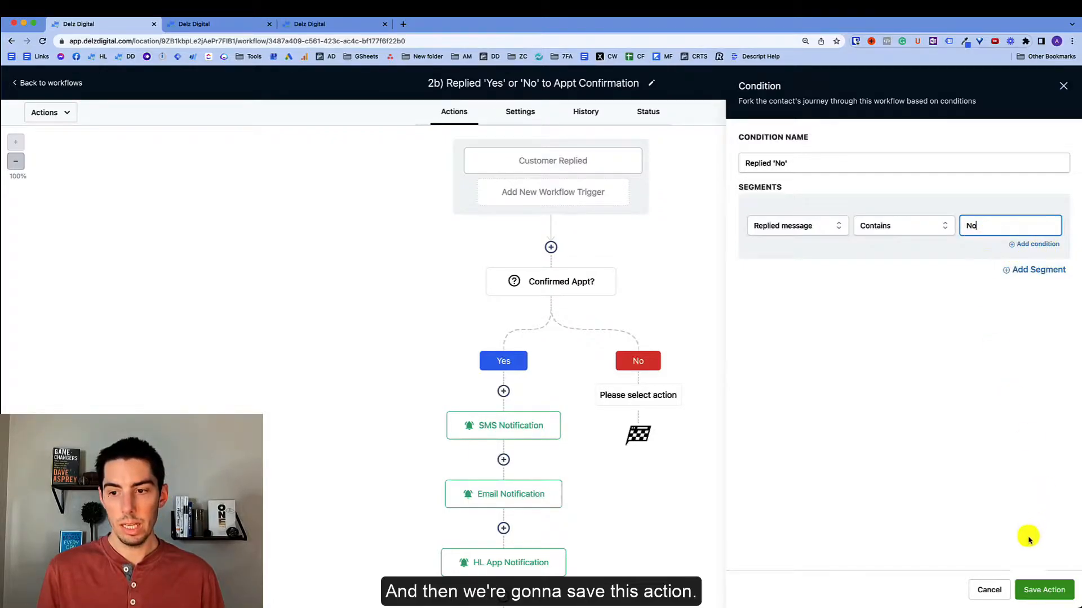
click(1043, 591)
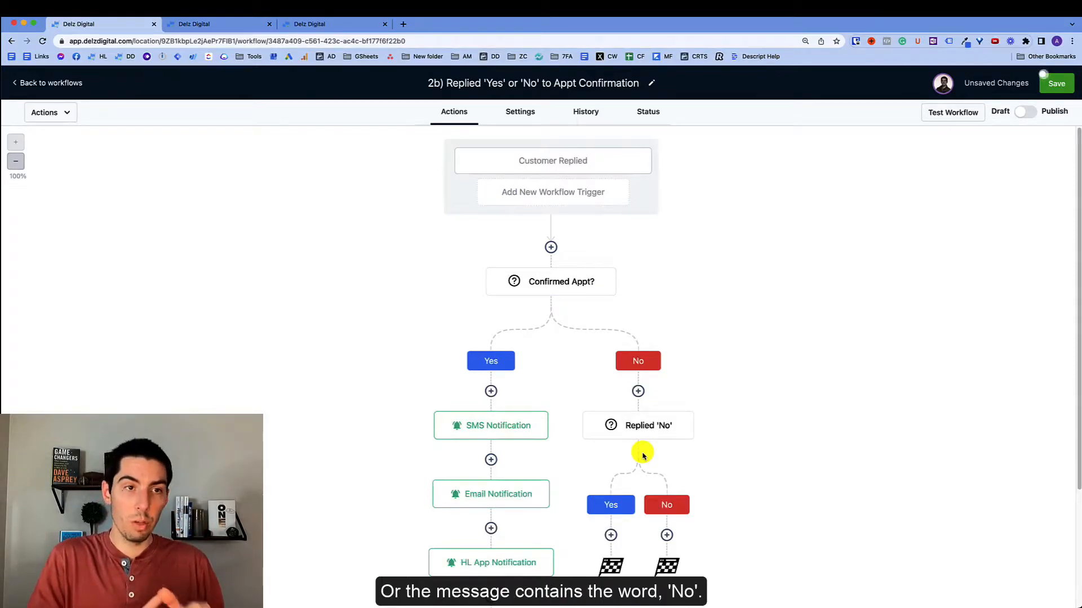
- Add an internal notification of type SMS on the Yes branch of the Replied 'No' condition and name it "SMS Notification"
click(611, 535)
scroll(552, 382, down, 3)
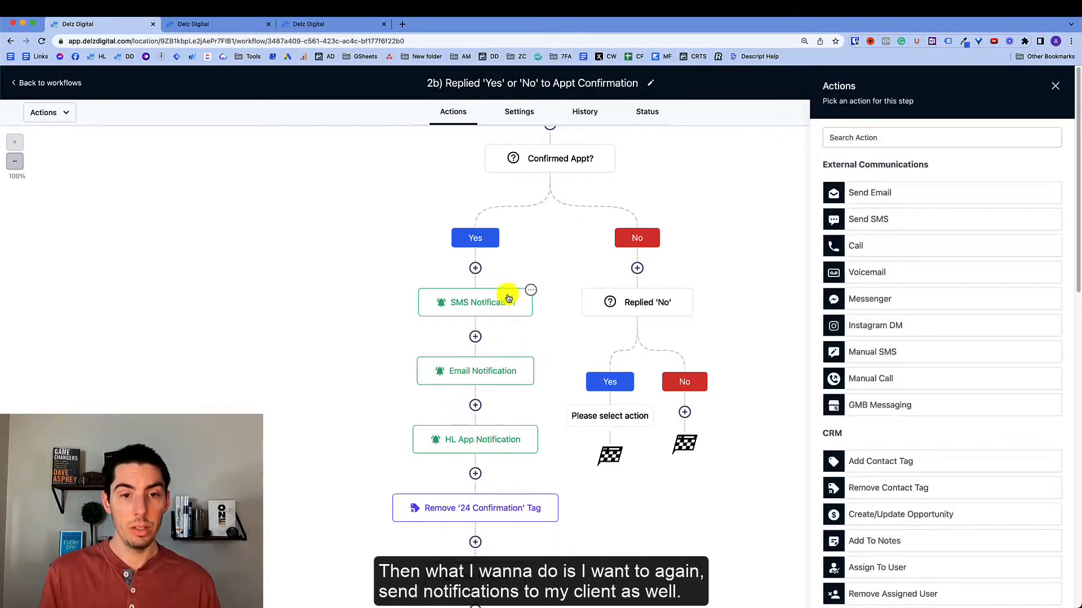
scroll(835, 428, down, 4)
scroll(835, 428, down, 3)
click(875, 399)
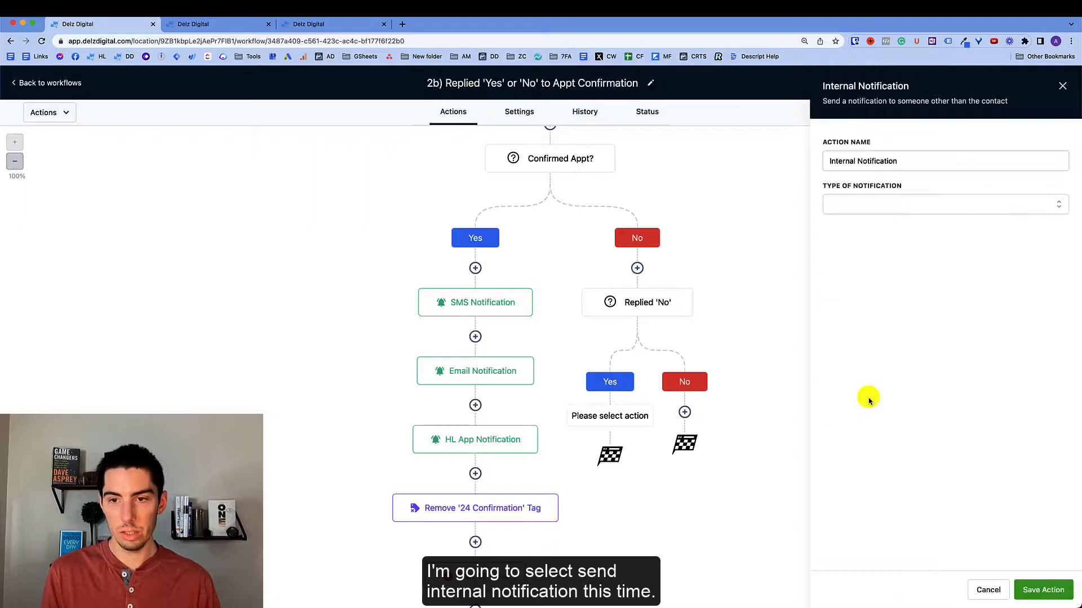
double_click(840, 161)
text(SMS)
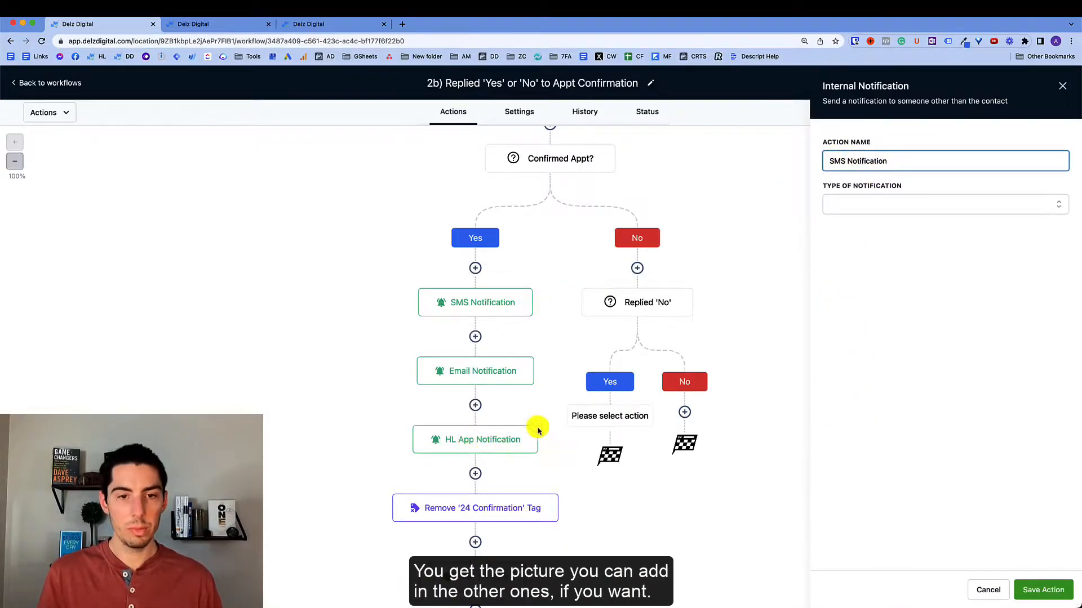
click(897, 204)
click(840, 268)
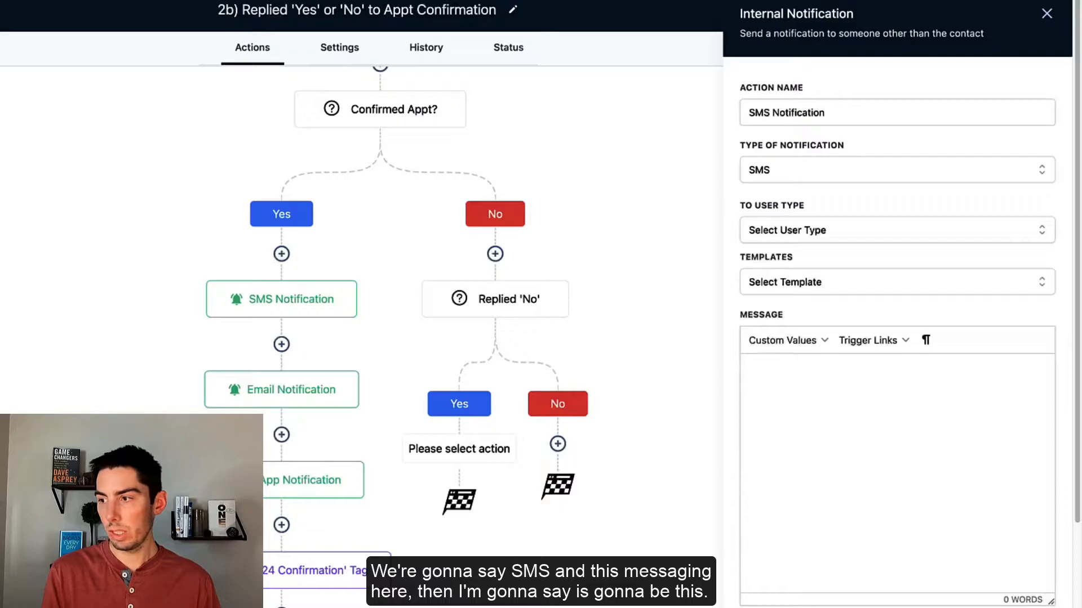
- Enter the message "{{contact.name}} said they wont be attending their appointment tomorrow😢. Call them to find out why: {{contact.phone}}", set the recipient to Assigned User and save
text({{contact.name}} said they wont be attending their appointment tomorrow😢. Call them to find out why: {{contact.phone}})
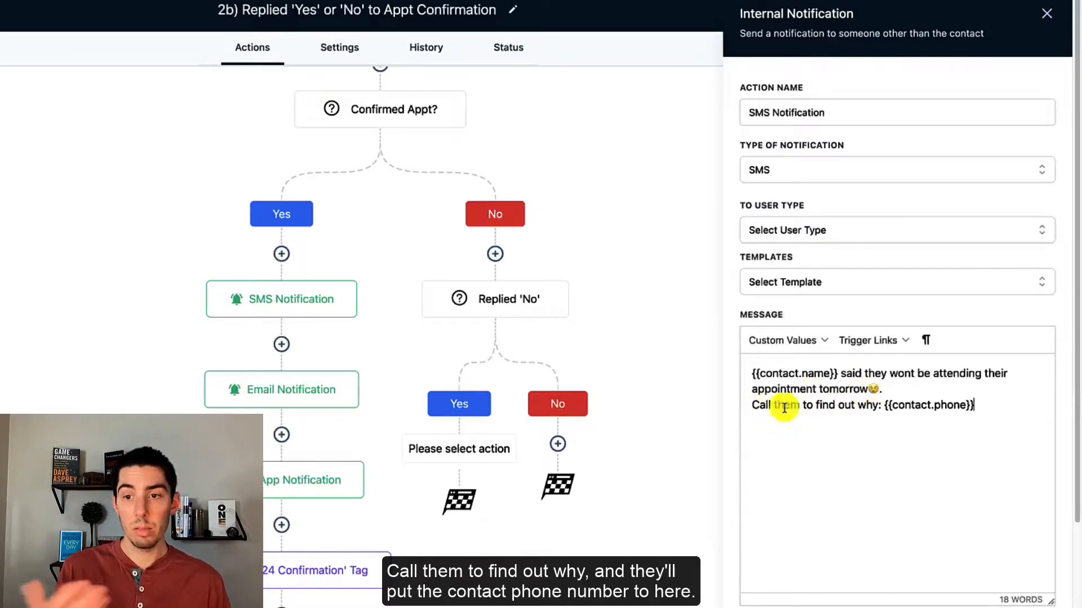
drag(883, 405, 985, 405)
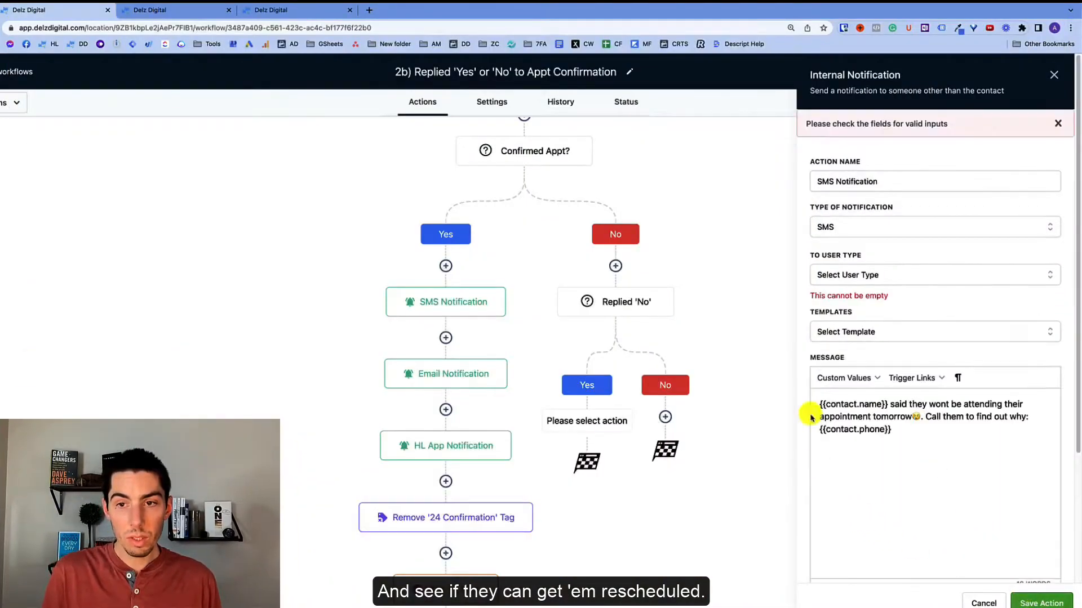
click(847, 275)
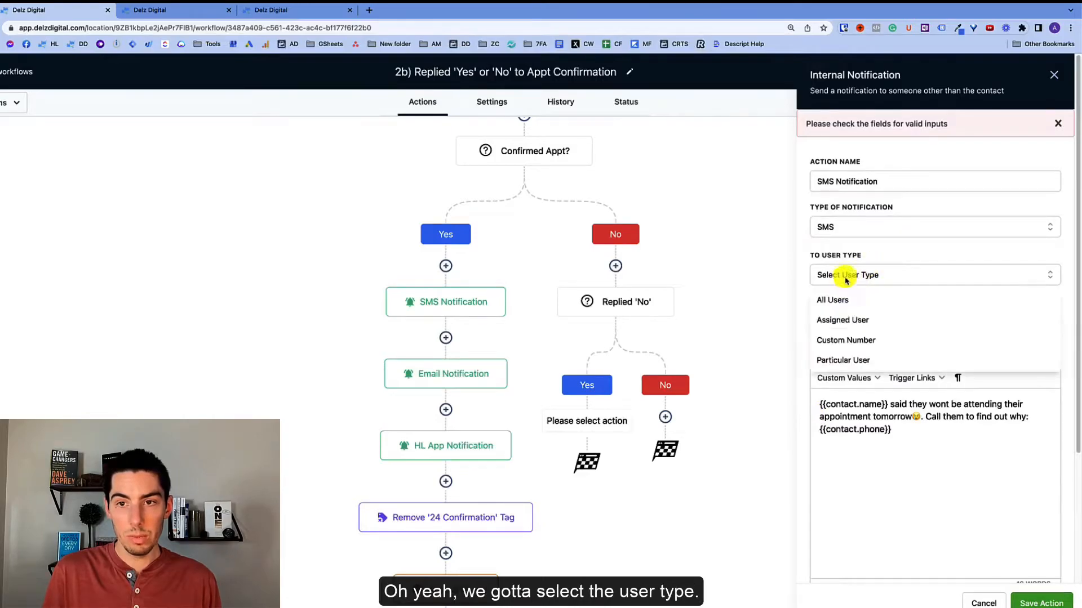
click(834, 321)
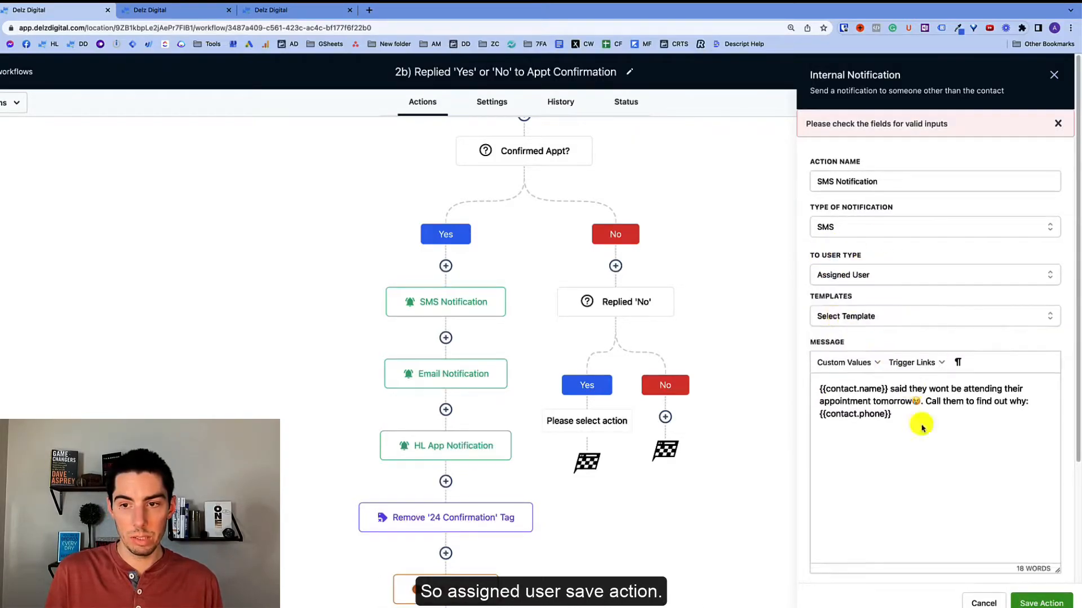
click(1040, 603)
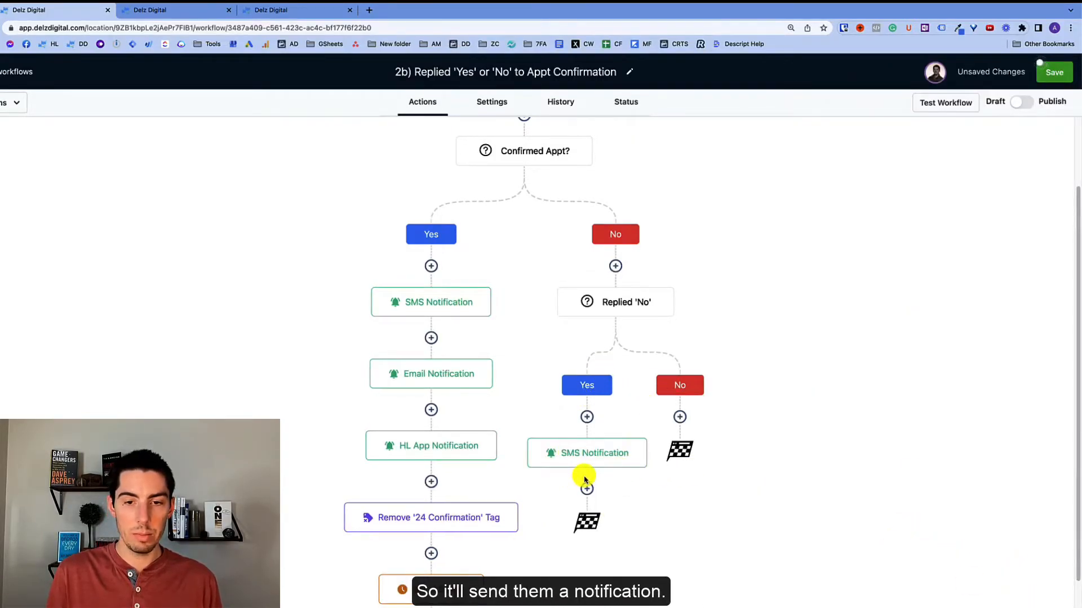
- Below that SMS Notification, add an Update Appointment Status action set to cancelled, named "Update appointment status - Cancel", and save it
click(586, 488)
scroll(812, 428, down, 5)
scroll(886, 455, down, 3)
click(878, 453)
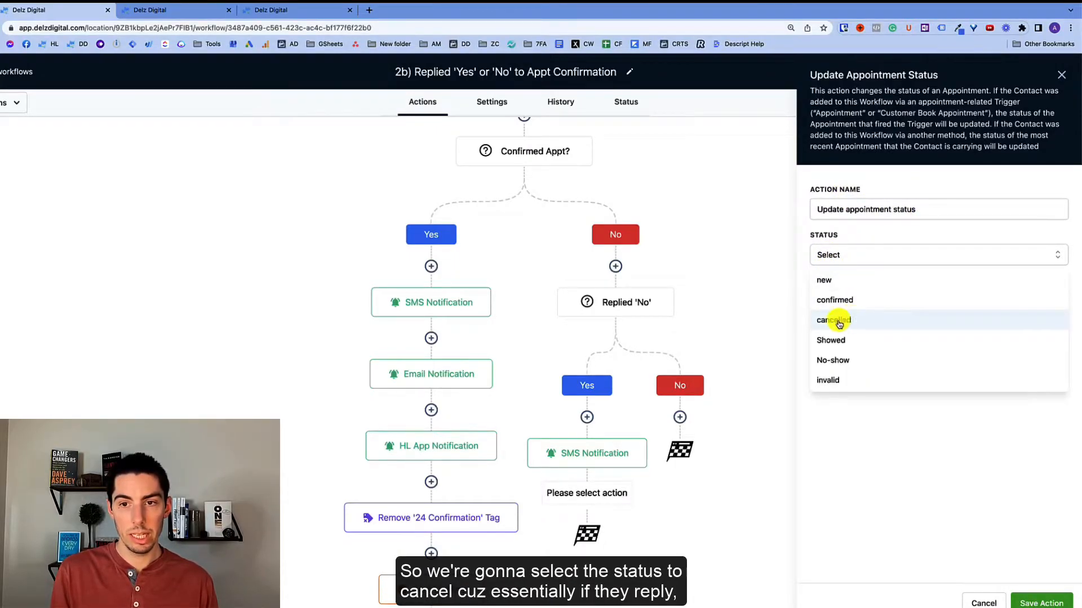
click(838, 323)
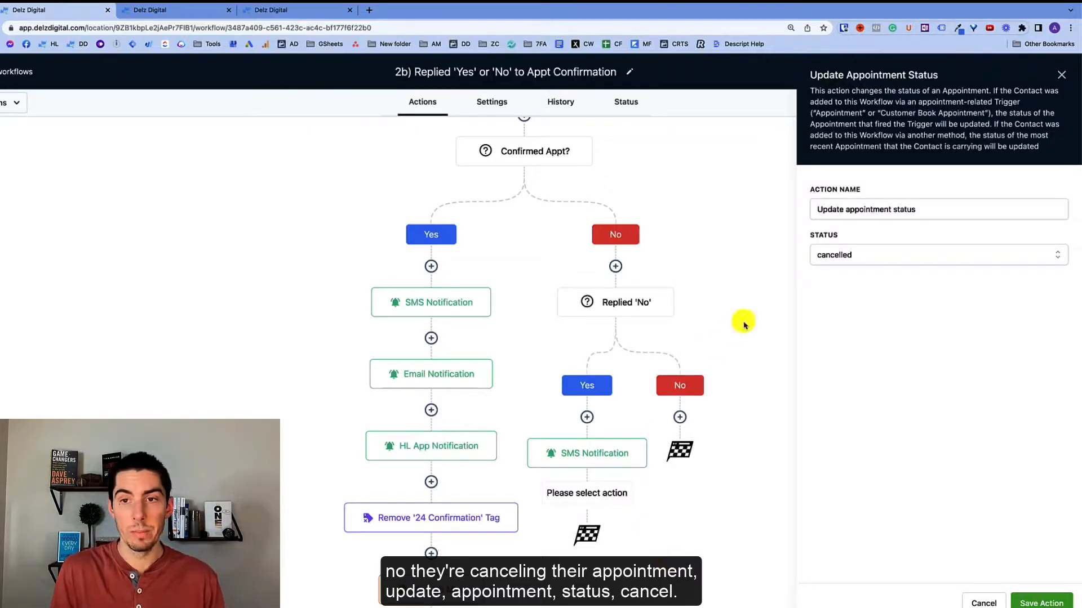
click(939, 209)
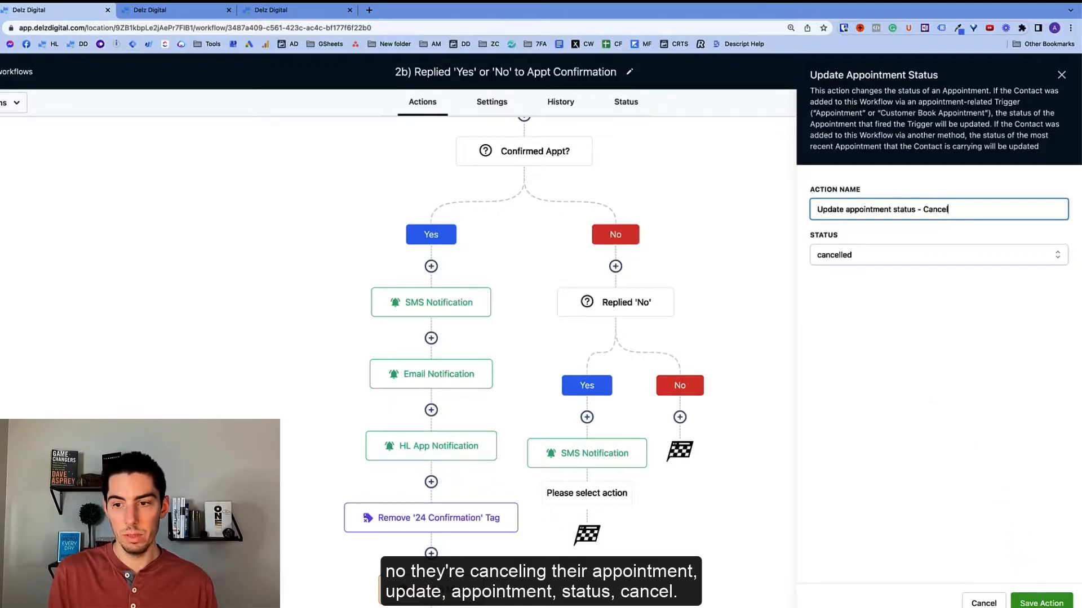
click(1041, 603)
- Add a Create/Update Opportunity action below the appointment status update and name it "update Opportunity - Canceled"
scroll(676, 463, down, 3)
click(587, 415)
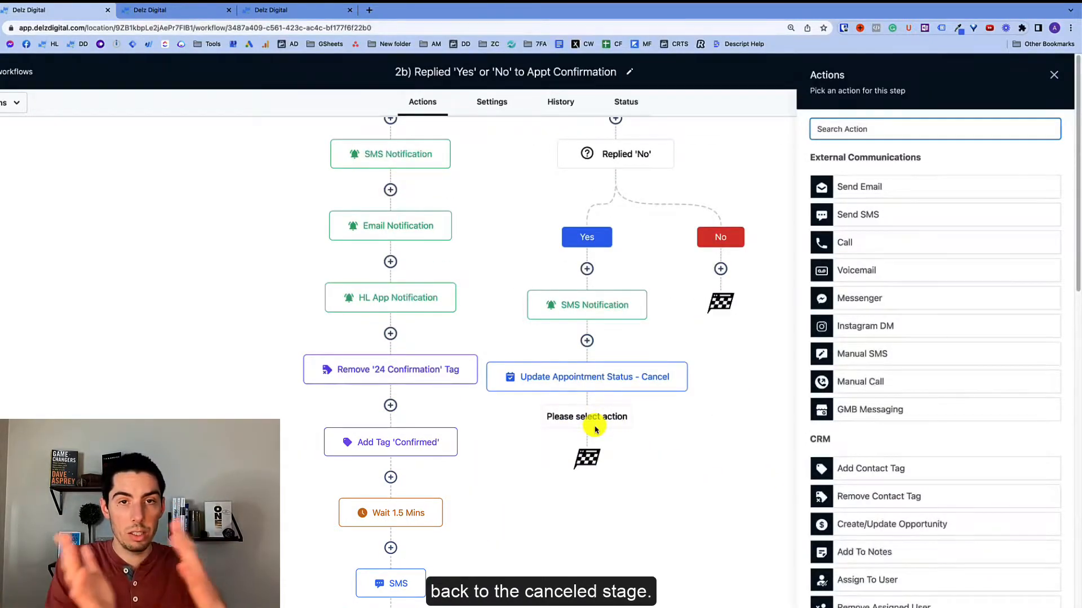
click(873, 525)
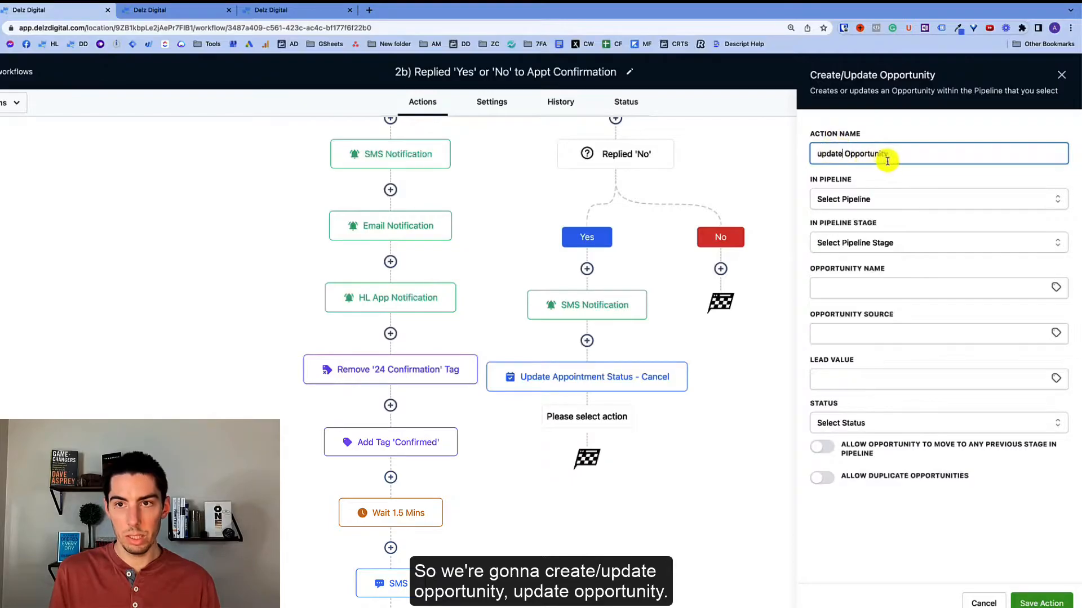
text(- Canceled)
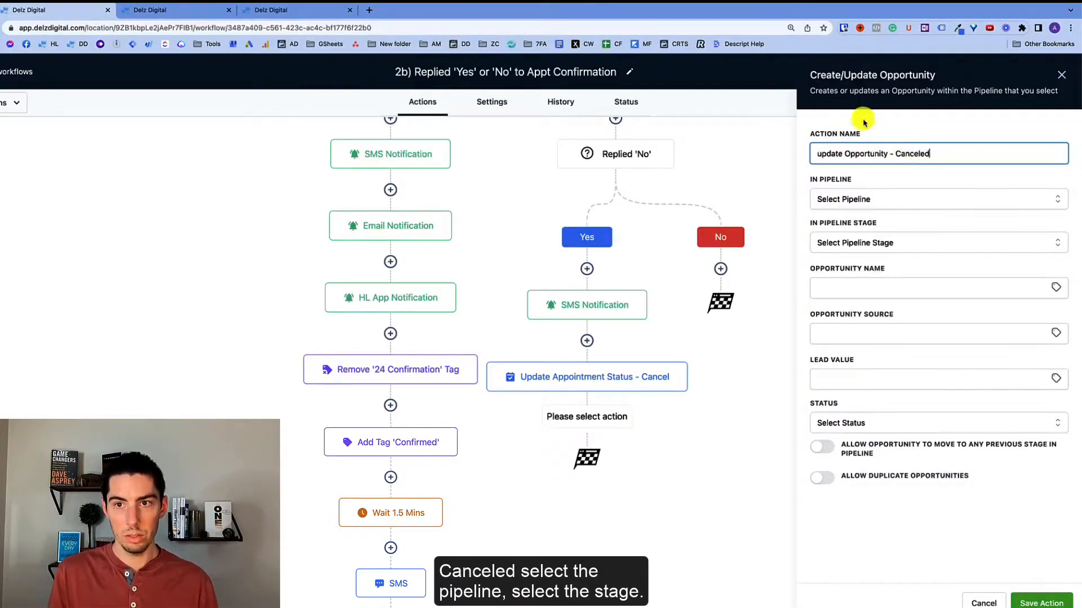
- Set the opportunity to the Canceled stage of Offer Pipeline, allow moving to any previous stage, and save the action
click(851, 200)
click(851, 249)
click(851, 248)
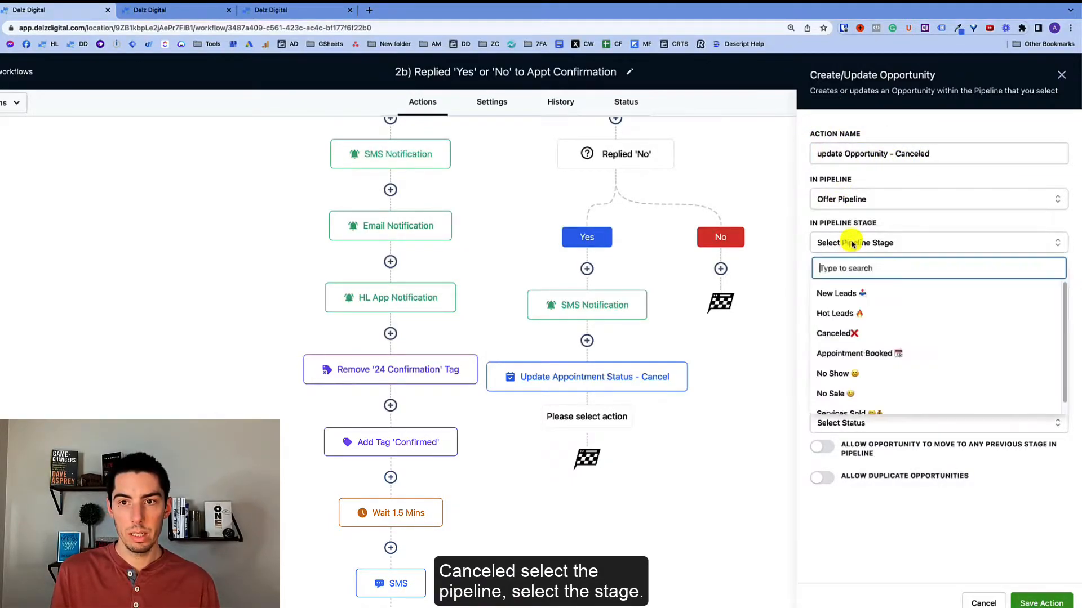
click(833, 333)
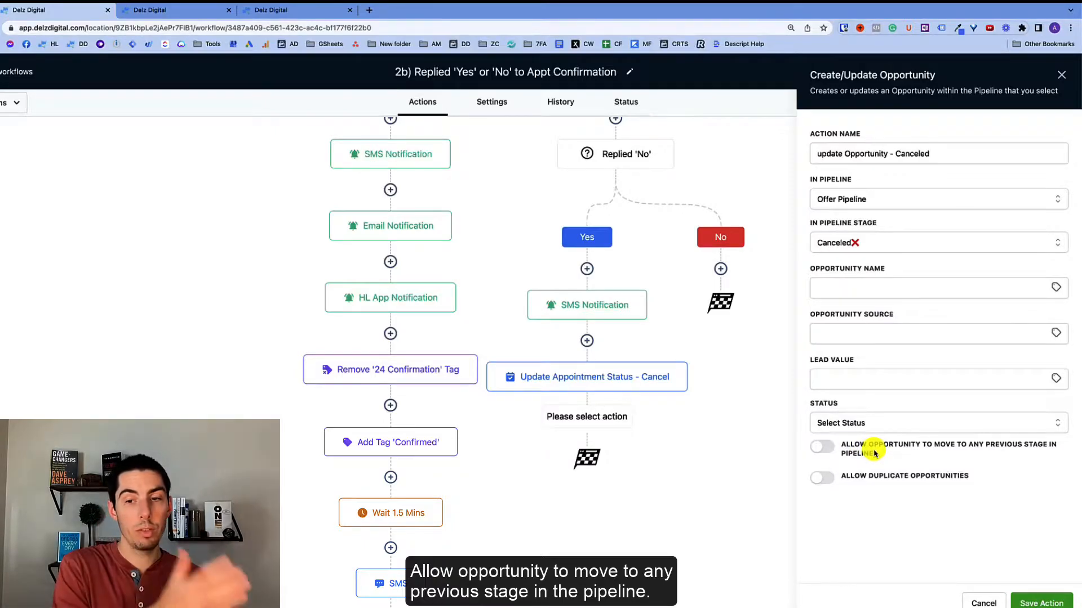
click(823, 449)
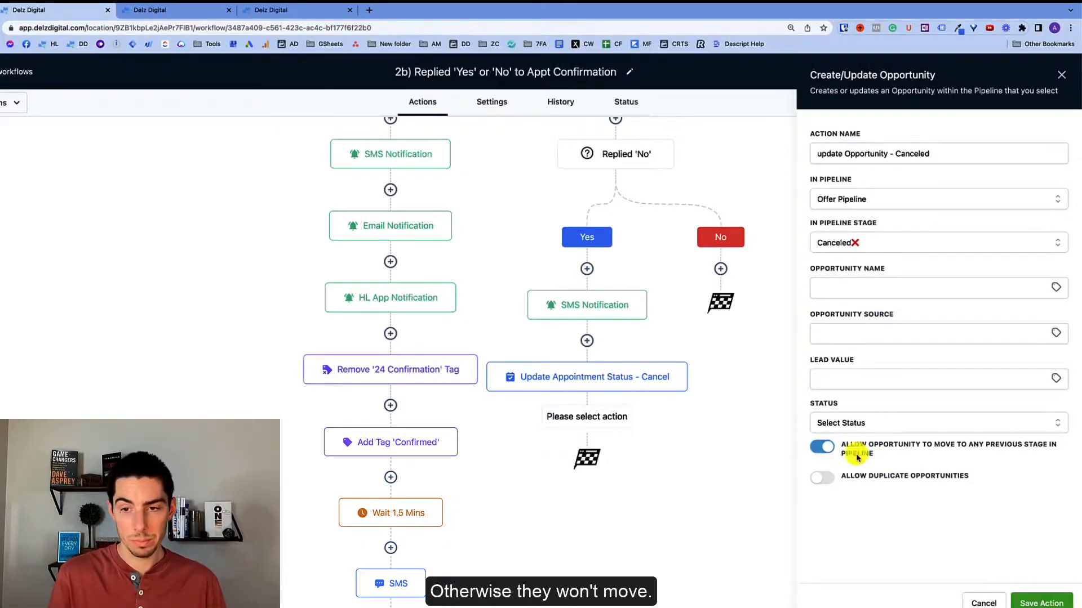
click(1031, 604)
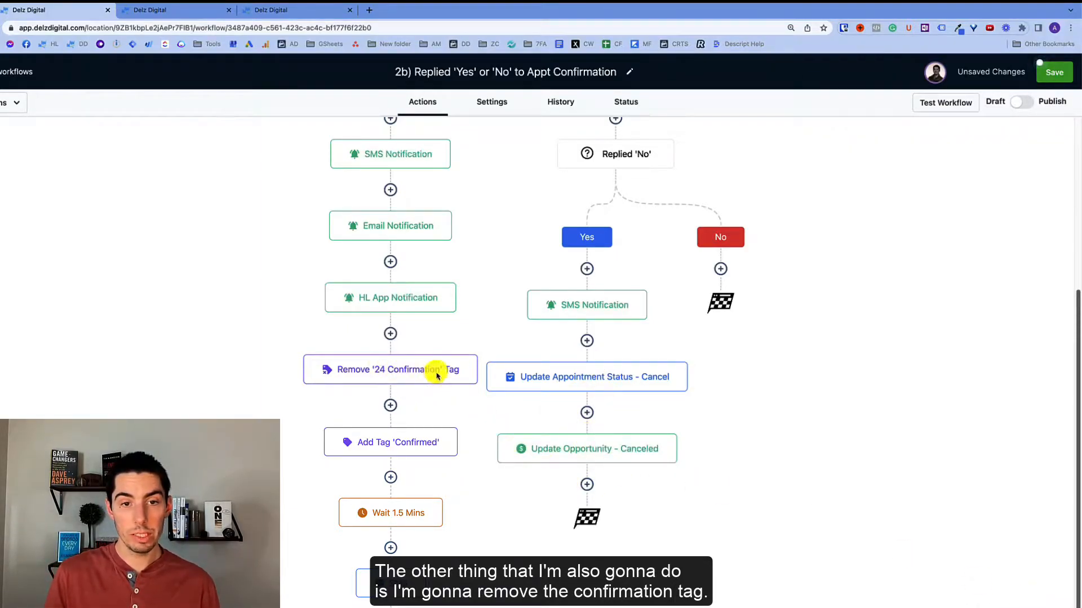
- Copy only the Remove '24 Confirmation' Tag action to below Update Opportunity - Canceled
click(476, 356)
mouse_move(501, 393)
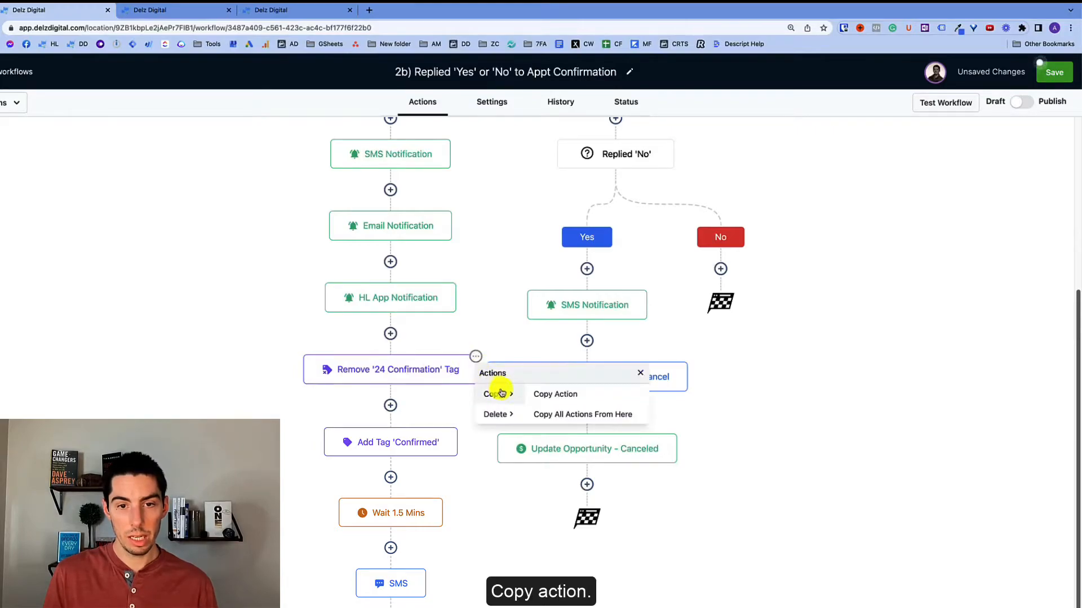
click(549, 394)
click(587, 536)
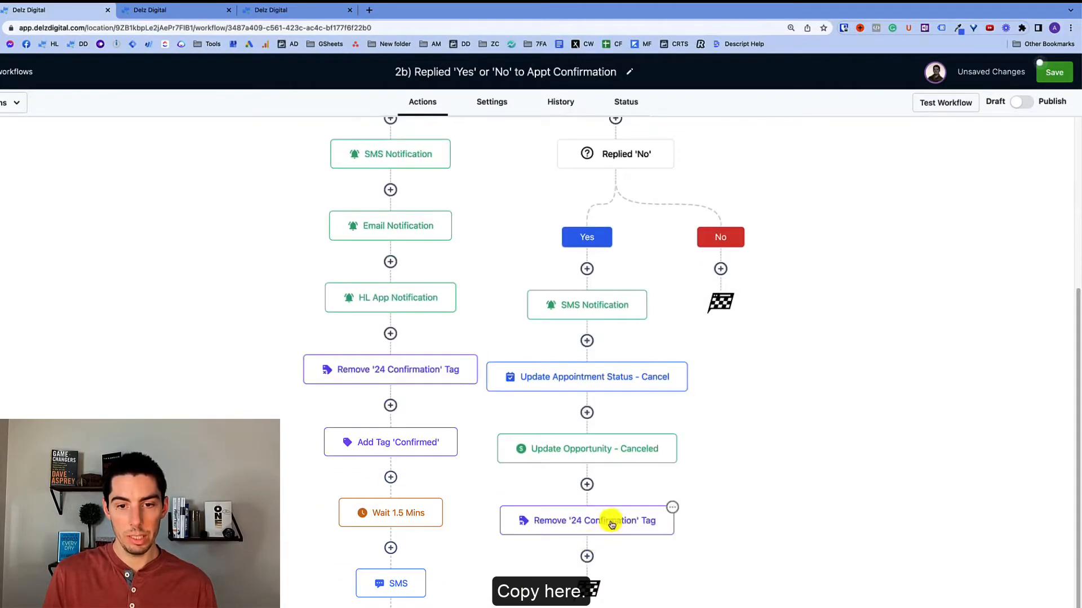
click(613, 524)
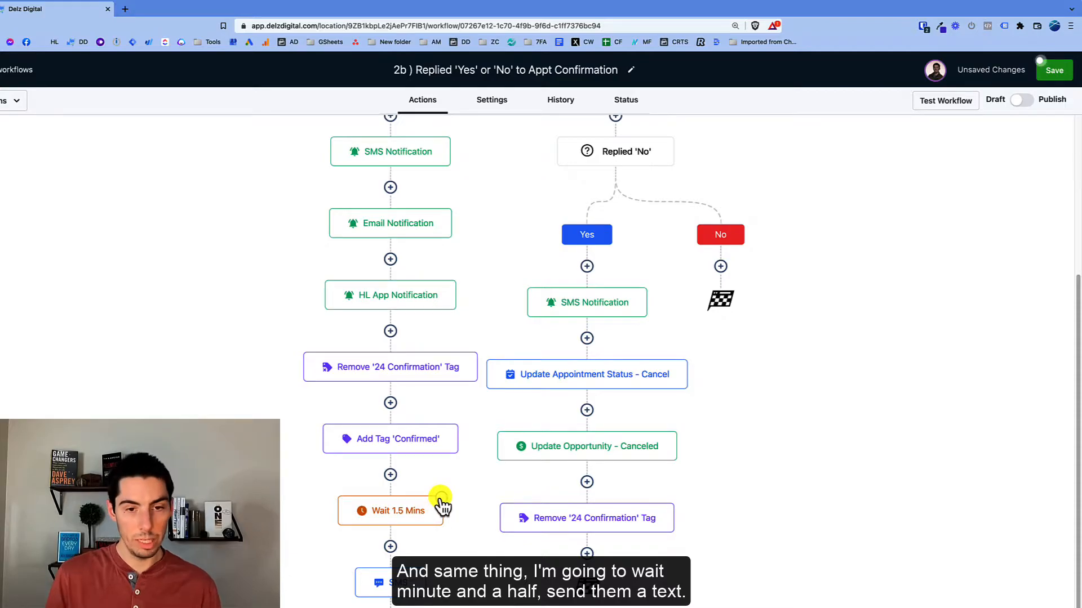
- Copy all actions from Wait 1.5 Mins onward to below the Remove '24 Confirmation' Tag on the Replied 'No' Yes branch
click(441, 498)
mouse_move(461, 555)
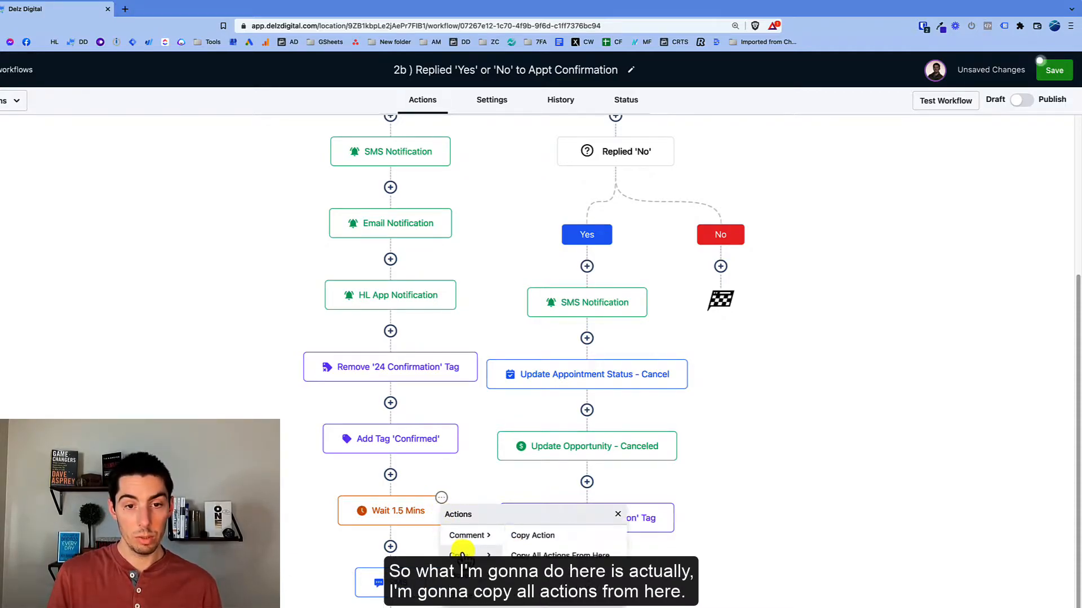
click(539, 556)
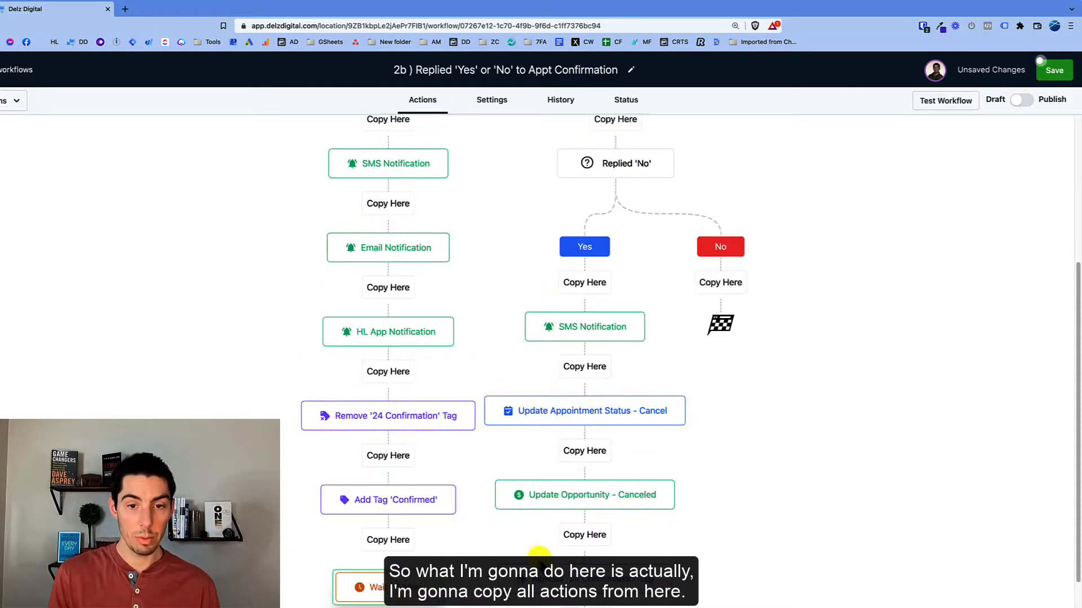
scroll(475, 513, down, 3)
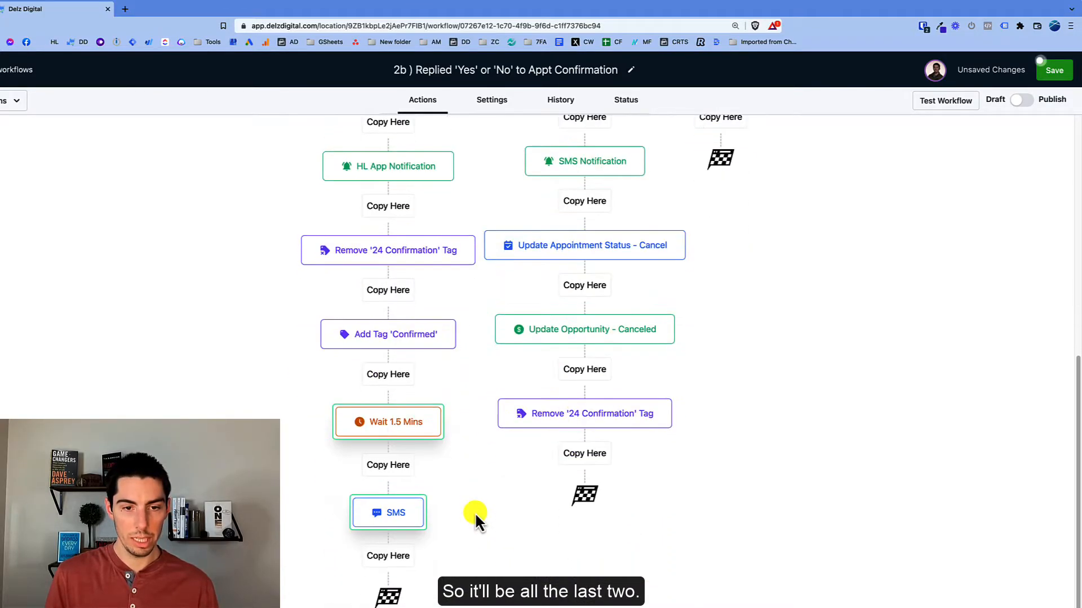
mouse_move(439, 428)
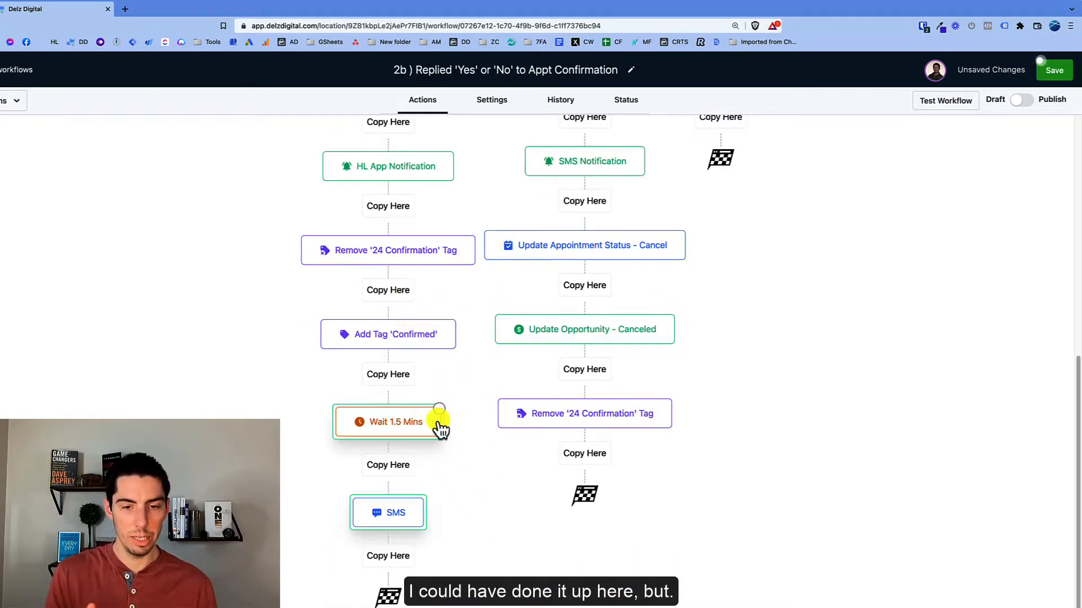
click(593, 459)
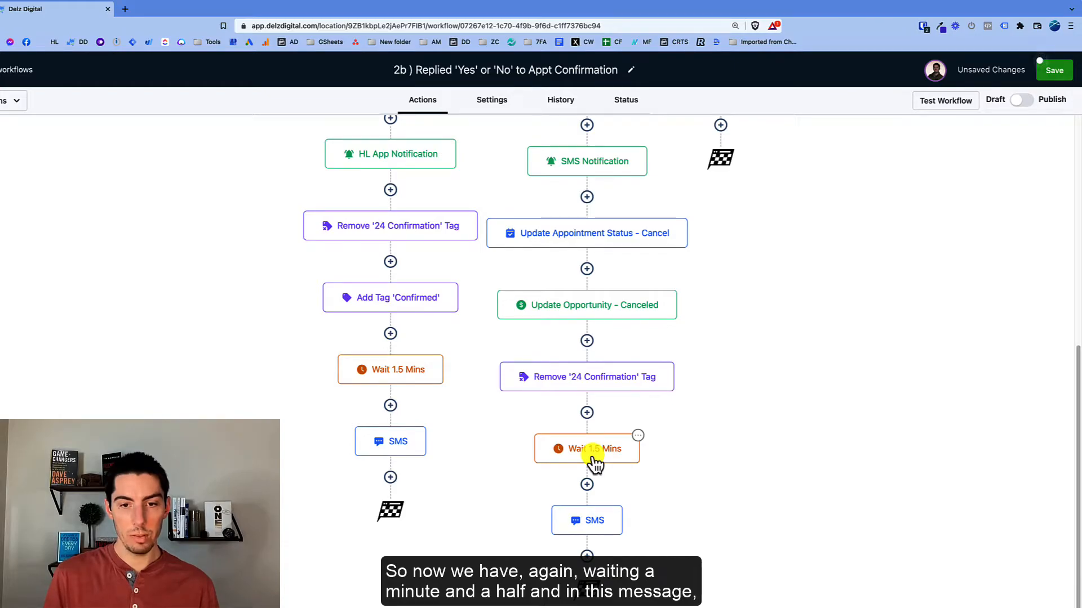
- Save the copied SMS with message "Oh no I'm sorry to hear that. Thanks for the reply btw. Can I ask why you won't be attending your appointment?"
click(587, 524)
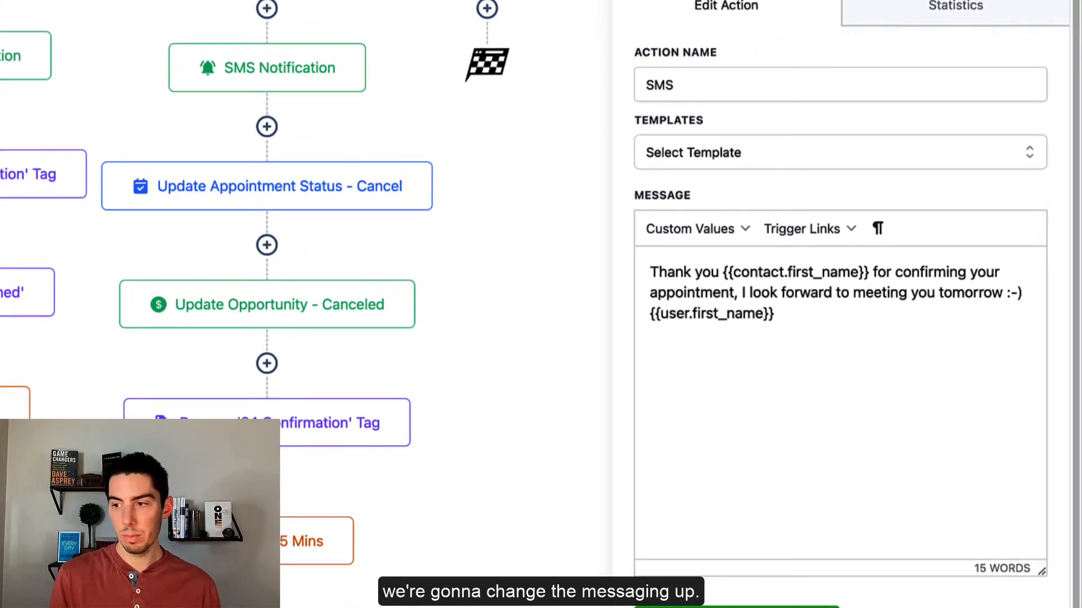
drag(794, 317, 647, 269)
key(super+v)
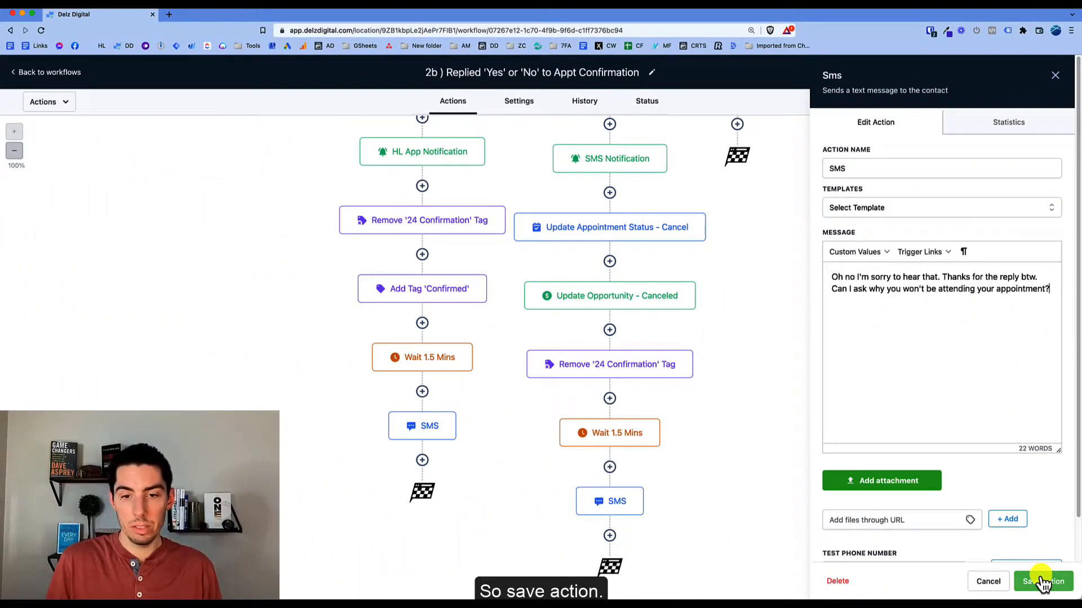
click(1042, 583)
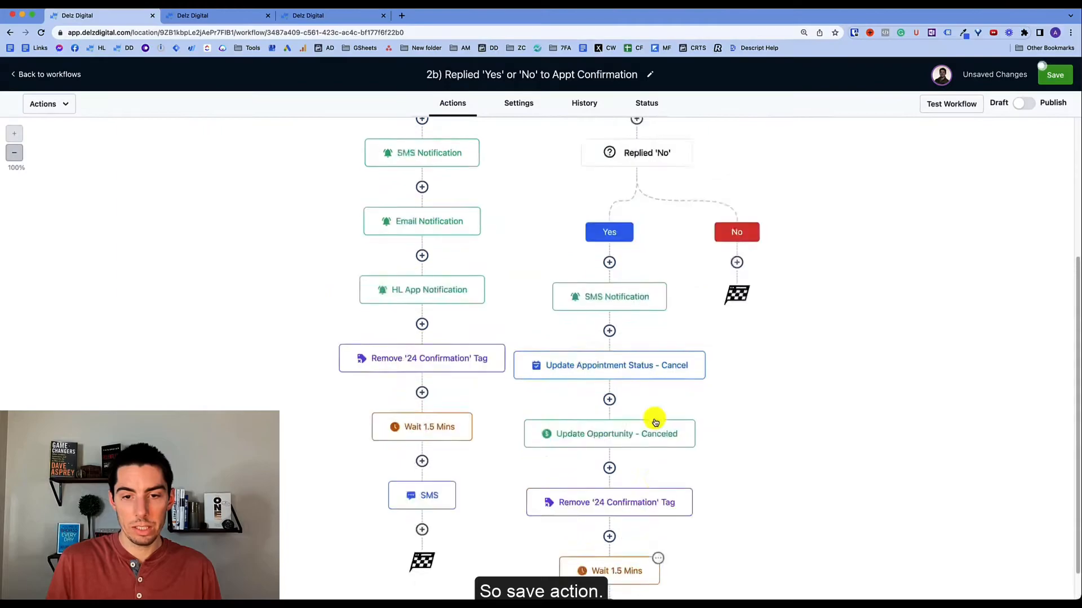
- Copy the SMS Notification from the Yes branch of Replied 'No' onto its No branch
scroll(651, 423, up, 4)
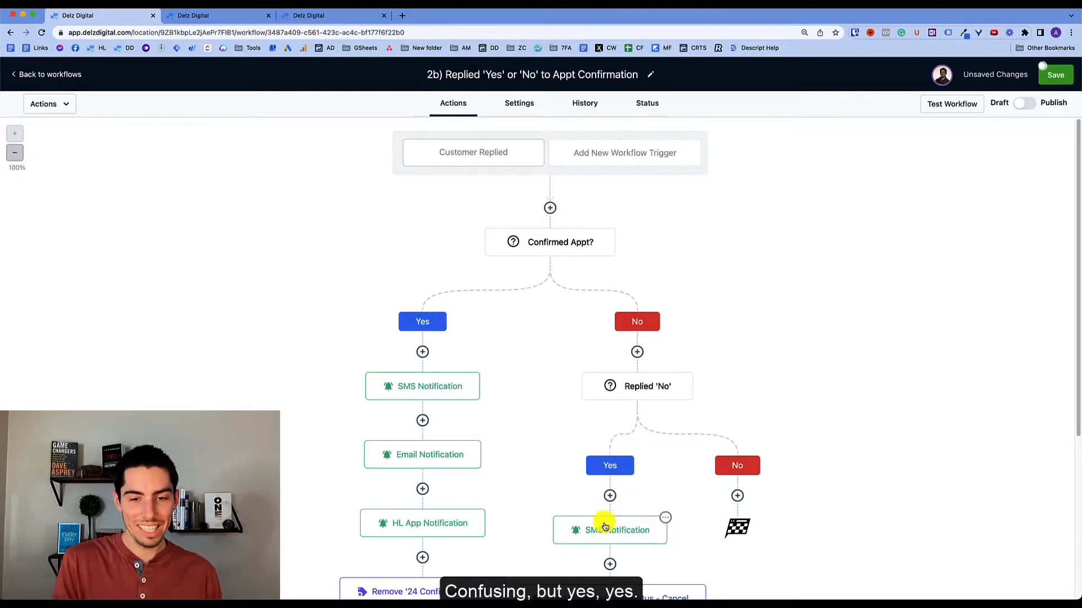
scroll(608, 518, down, 3)
scroll(612, 517, up, 2)
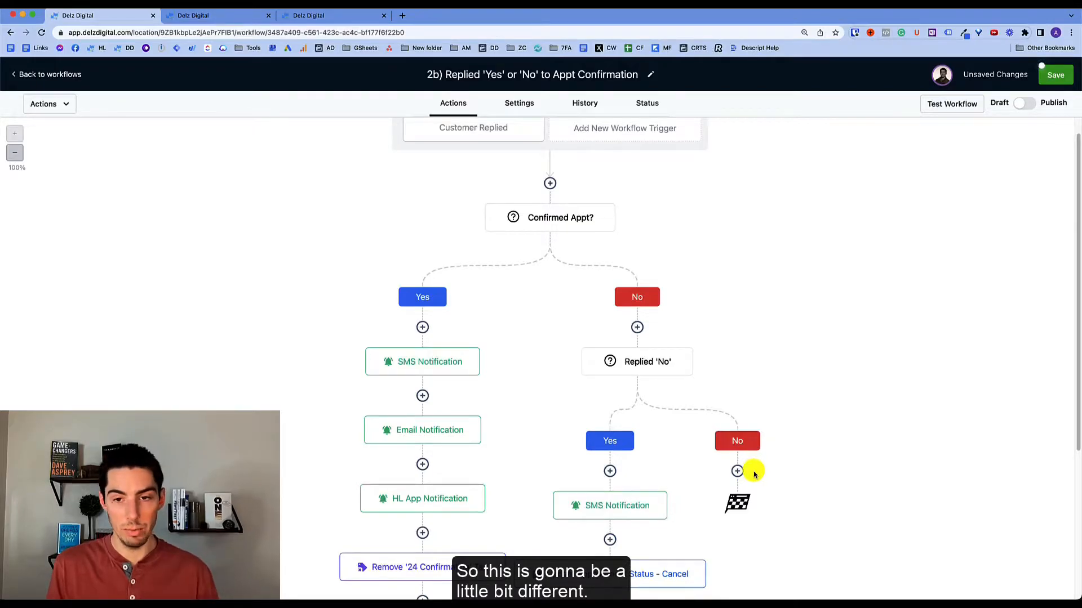
scroll(722, 489, up, 1)
scroll(639, 519, down, 6)
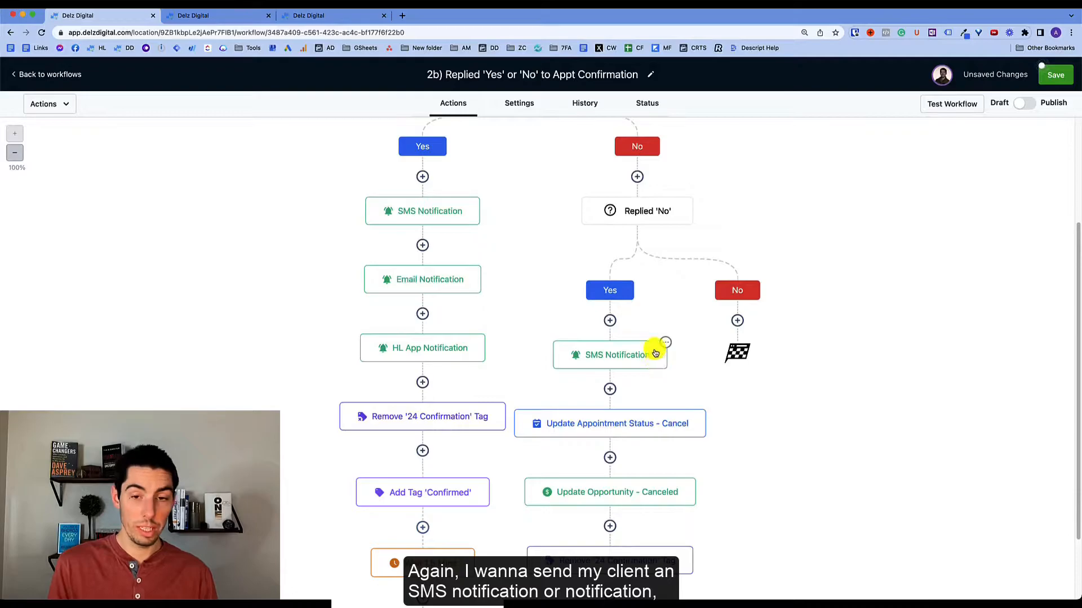
click(667, 344)
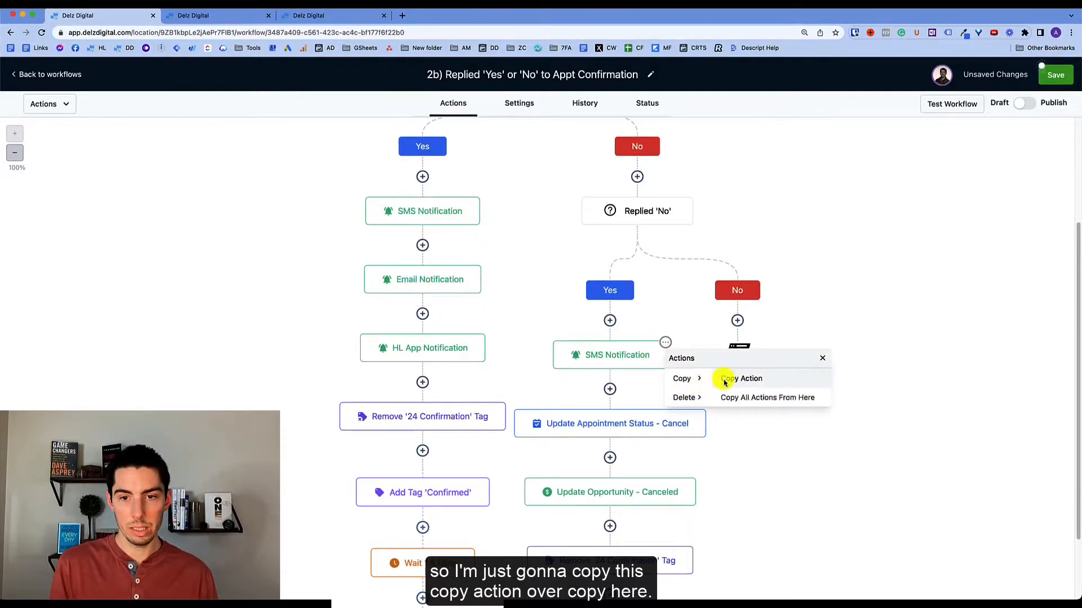
click(724, 377)
click(741, 338)
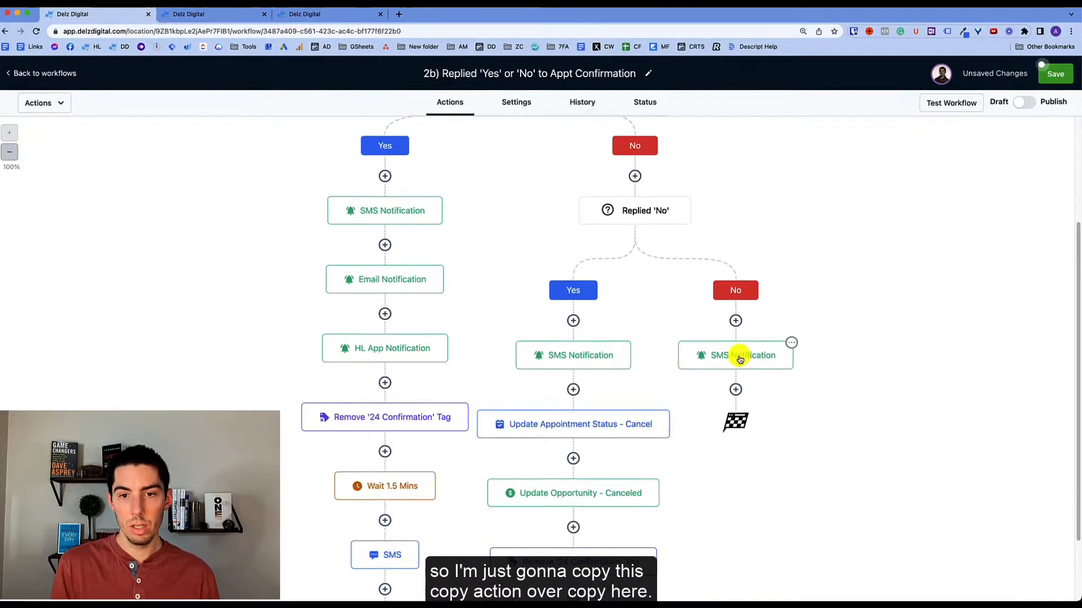
- Change the copied notification's message to "{{contact.name}} replied to their appointment confirmation text with the following message: {{message.body}}" and save it
click(738, 356)
key(ctrl+a)
key(ctrl+v)
click(714, 380)
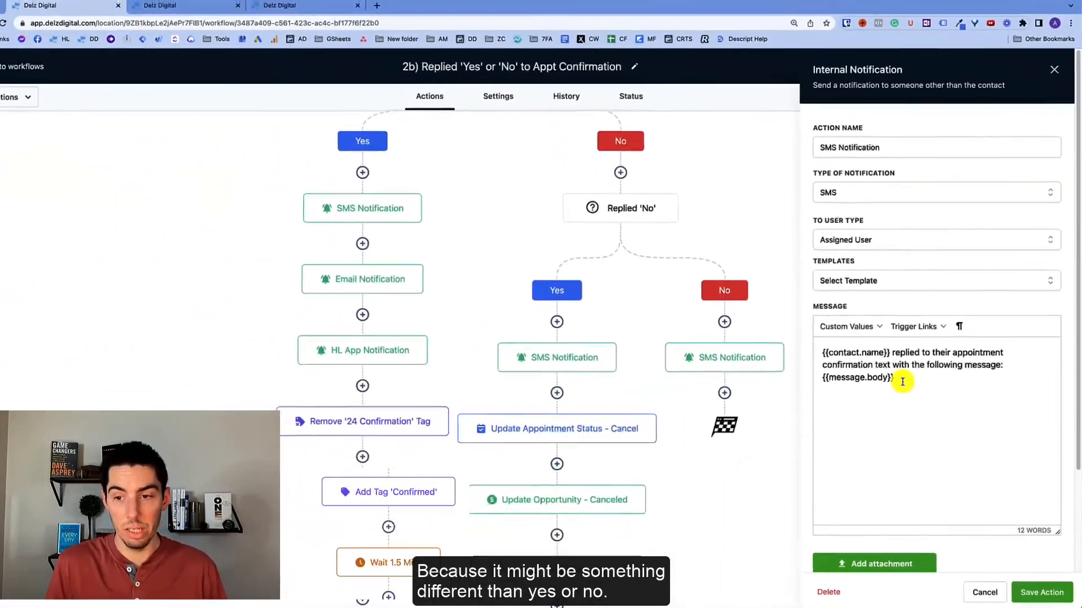
click(1043, 583)
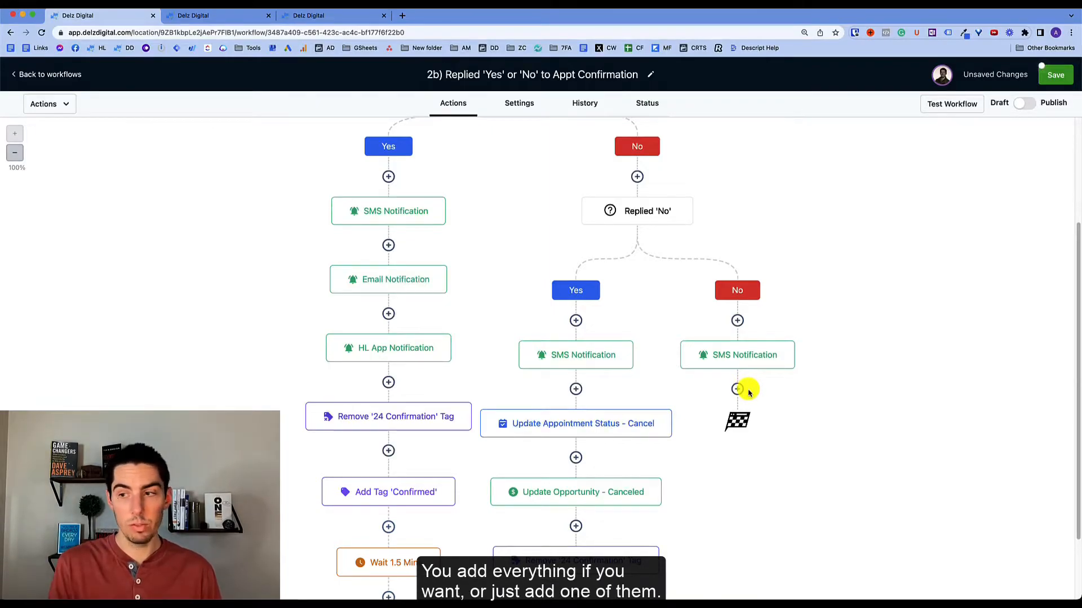
- Copy the Remove '24 Confirmation' Tag action to below the SMS Notification on the No branch of Replied 'No'
click(739, 390)
click(741, 395)
scroll(623, 492, down, 1)
click(657, 484)
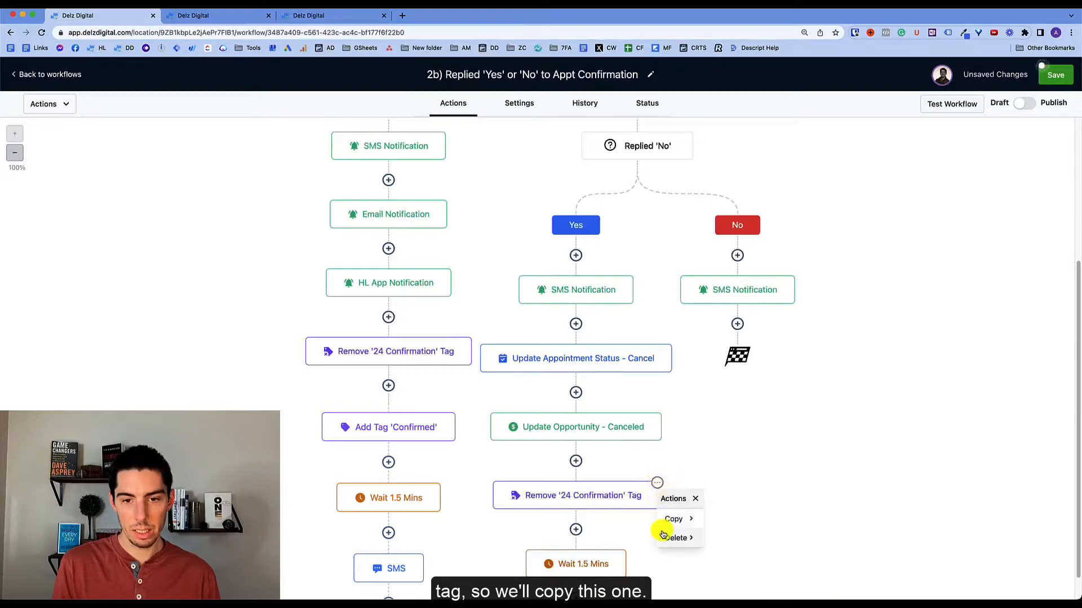
click(679, 520)
click(749, 514)
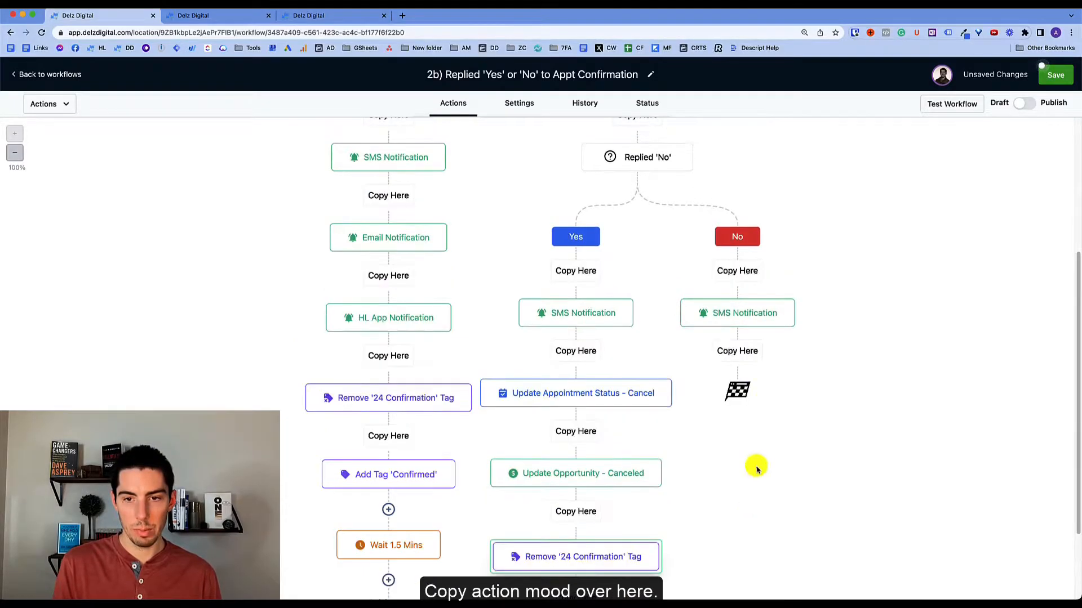
click(739, 351)
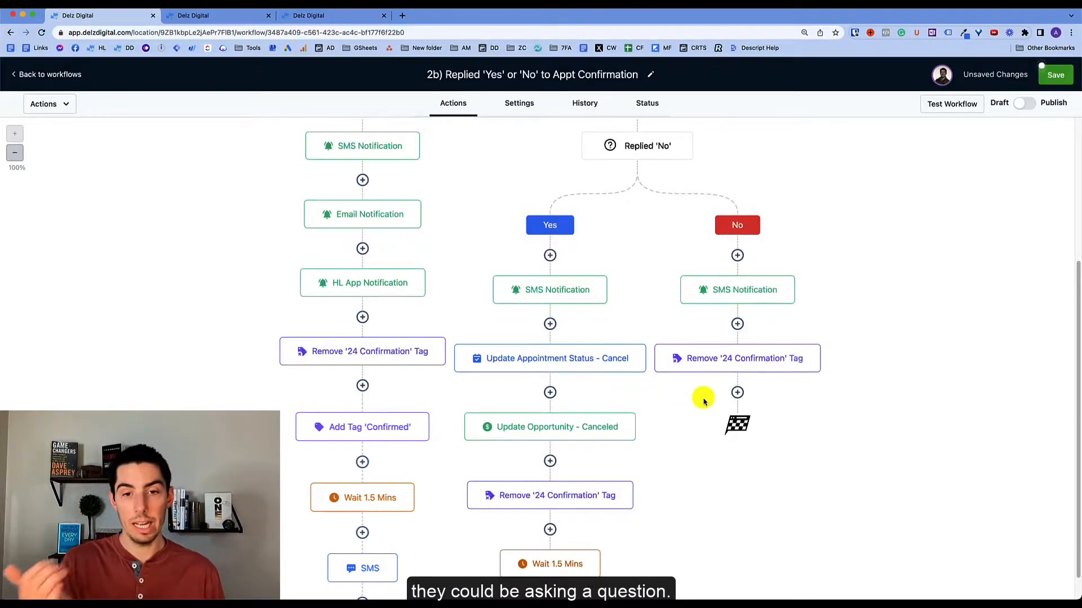
- Turn on Allow Multiple in the workflow's contact management settings so a contact can enter more than once
scroll(711, 395, up, 5)
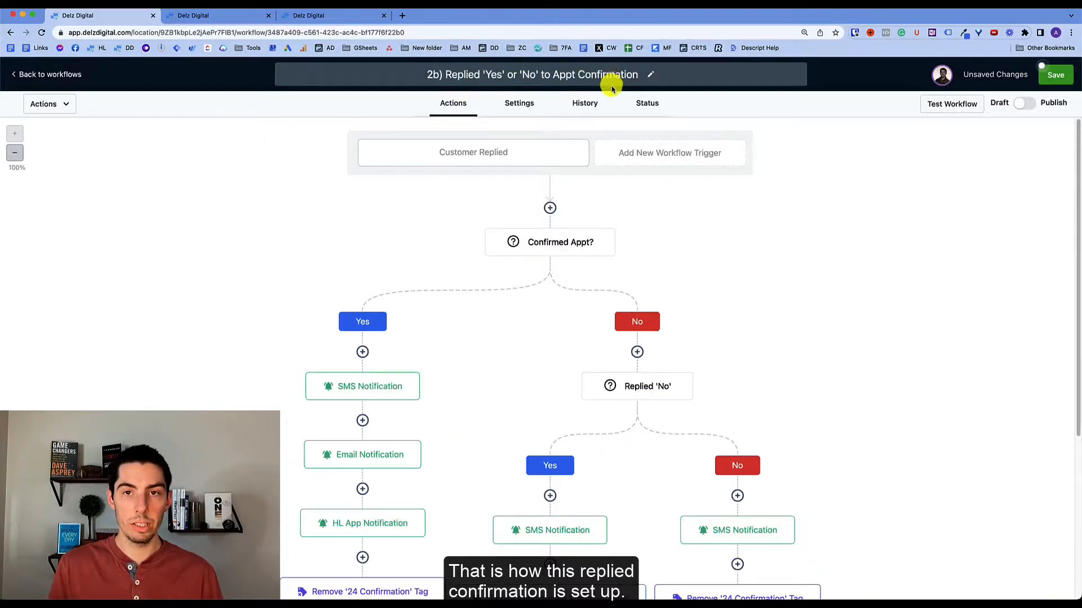
scroll(564, 273, down, 4)
scroll(553, 299, up, 4)
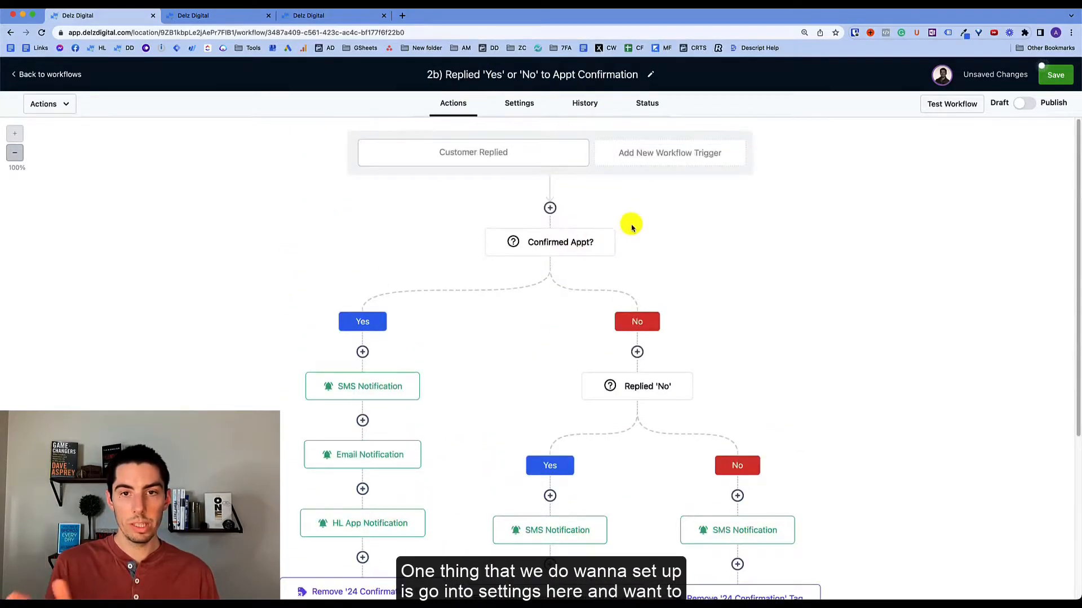
click(522, 105)
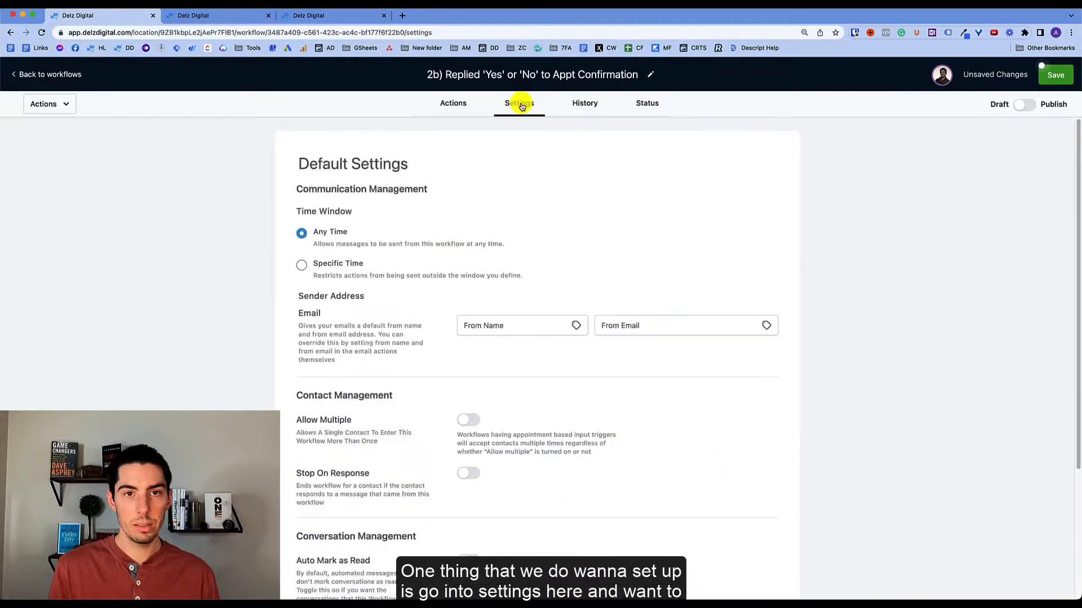
scroll(425, 272, down, 3)
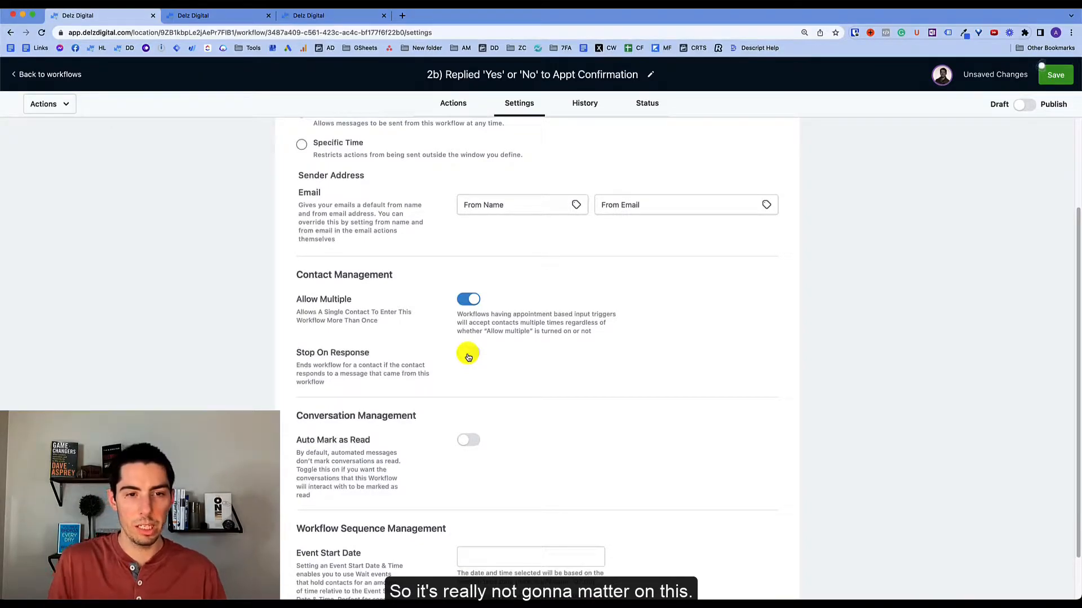
scroll(484, 338, up, 3)
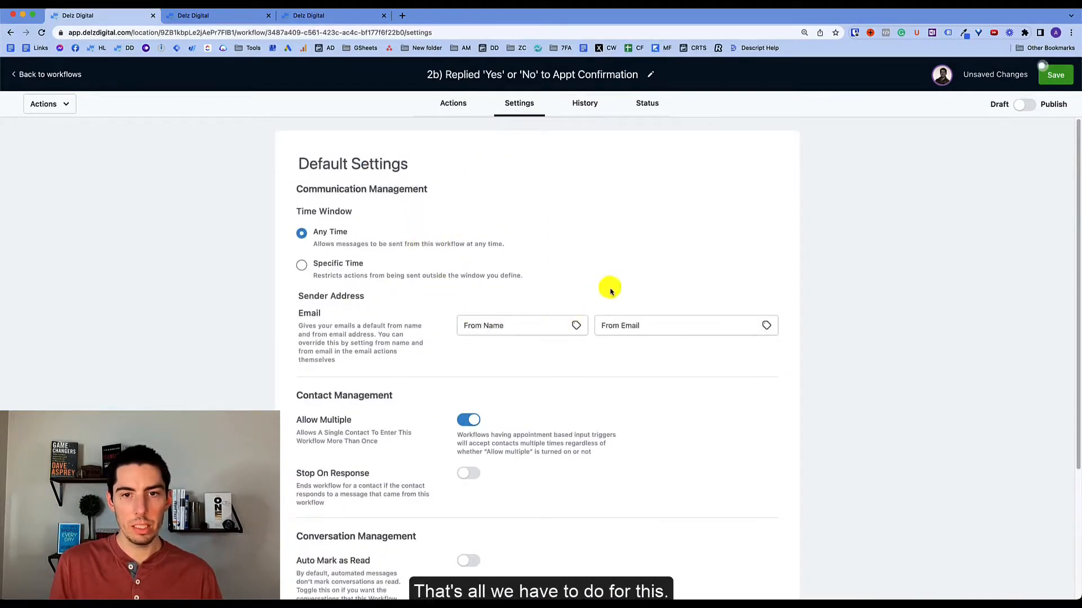
- Publish and save this workflow, and open the '2a) Confirmation/Reminders - Booked Calls' workflow
click(445, 102)
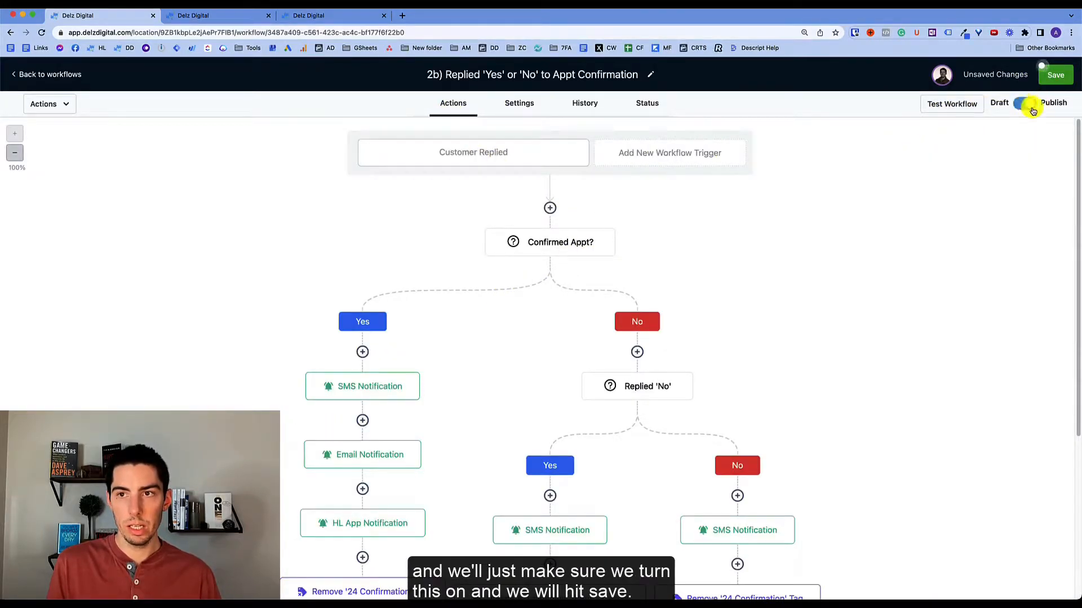
click(1059, 75)
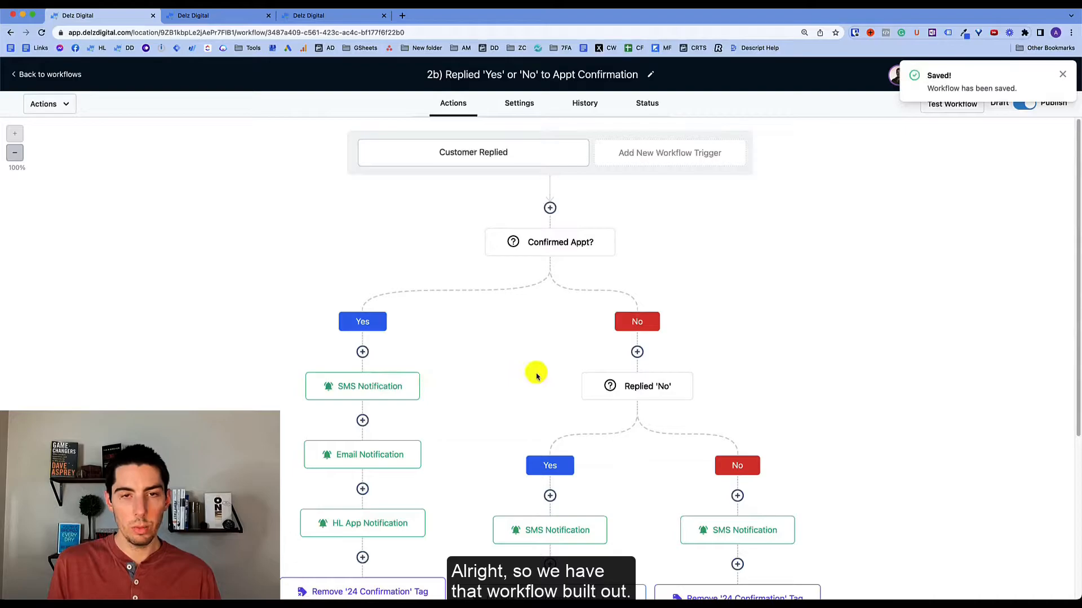
click(66, 75)
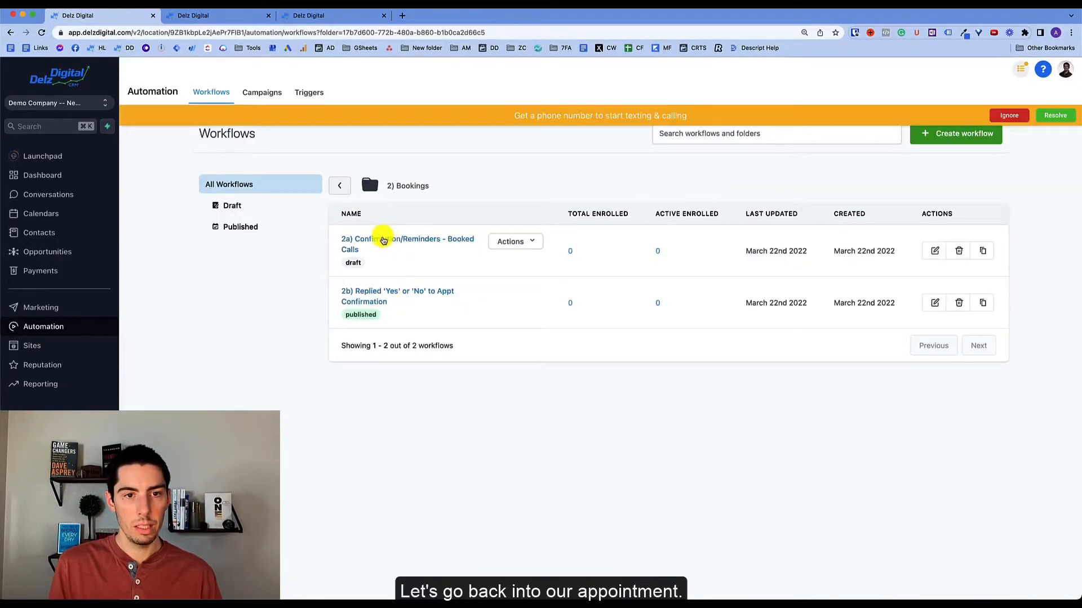
click(398, 243)
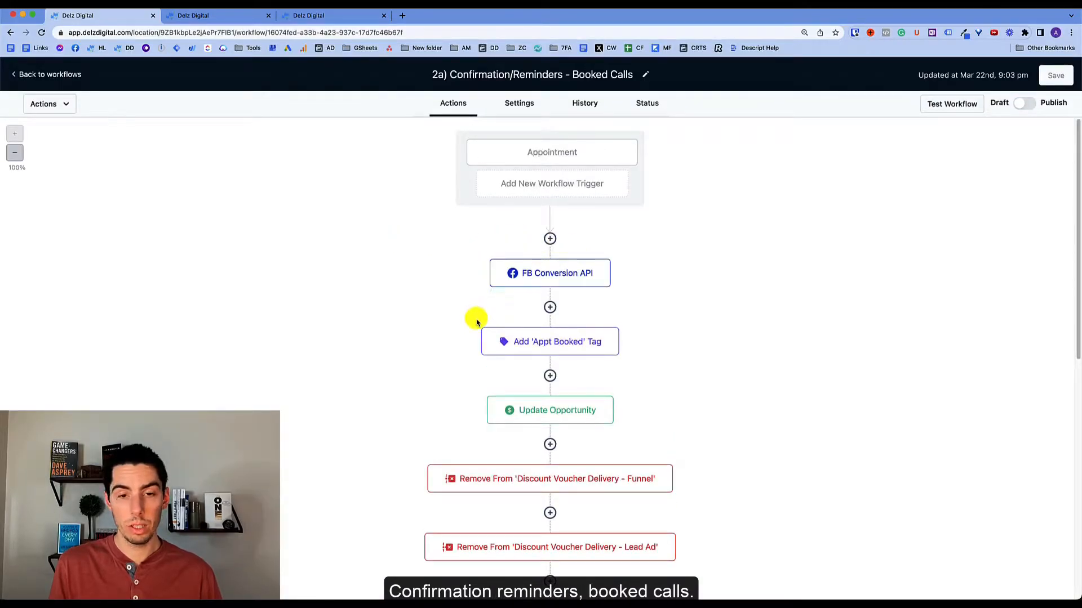
- Insert a Wait action with a time delay below SMS 24hr Confirmation and enable its advance window
scroll(476, 319, down, 7)
scroll(476, 322, down, 1)
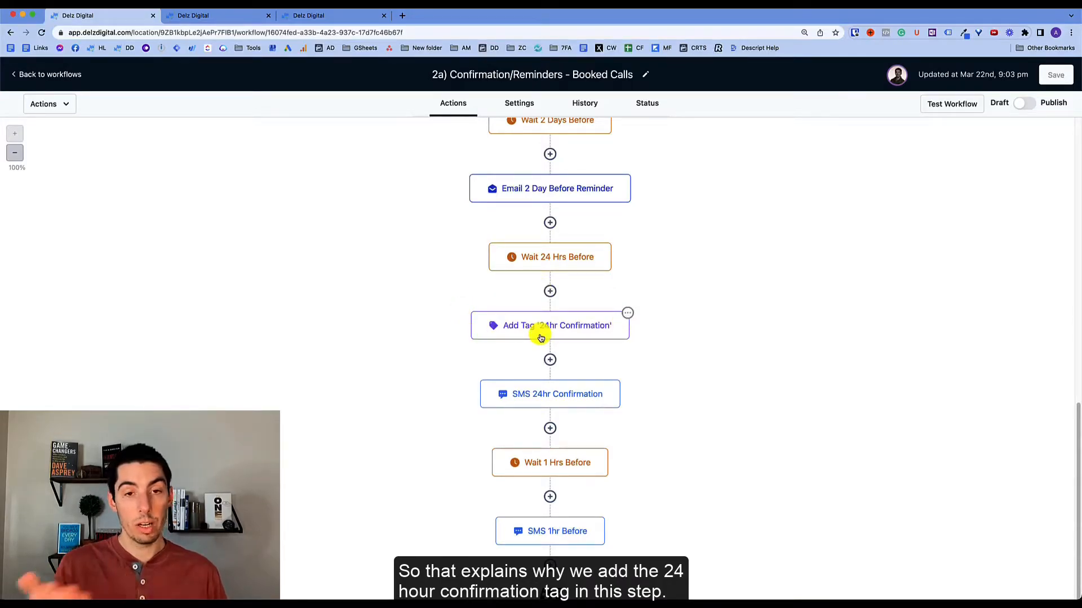
scroll(532, 323, down, 1)
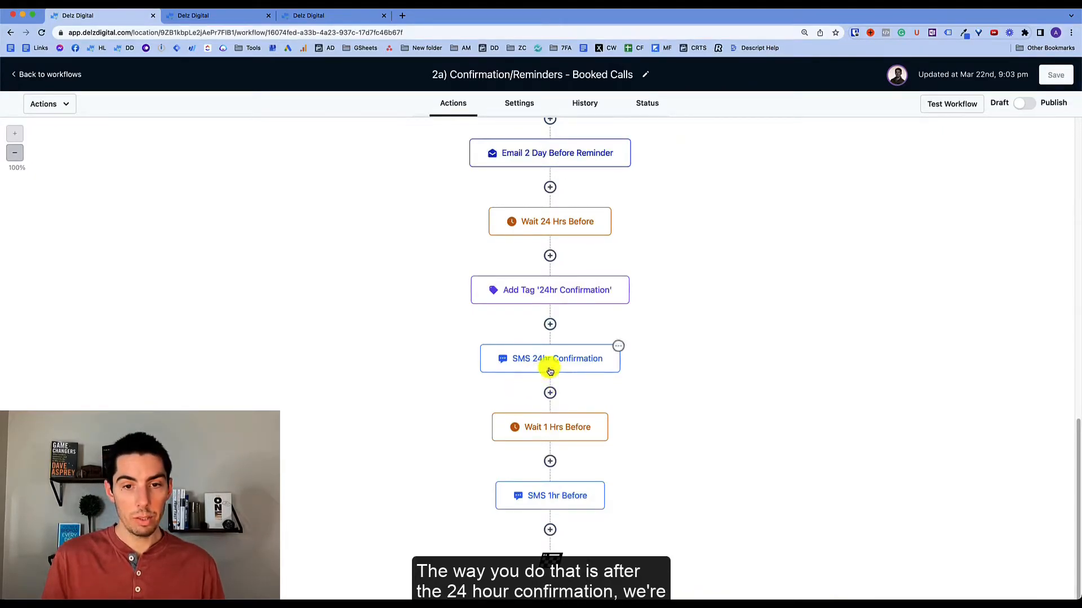
click(550, 393)
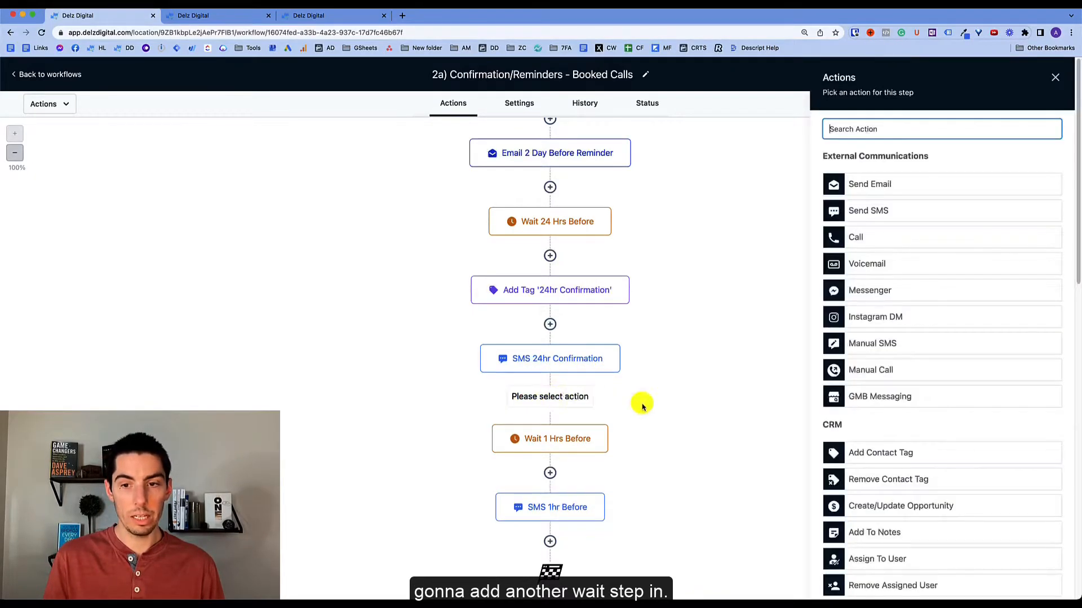
scroll(887, 397, down, 10)
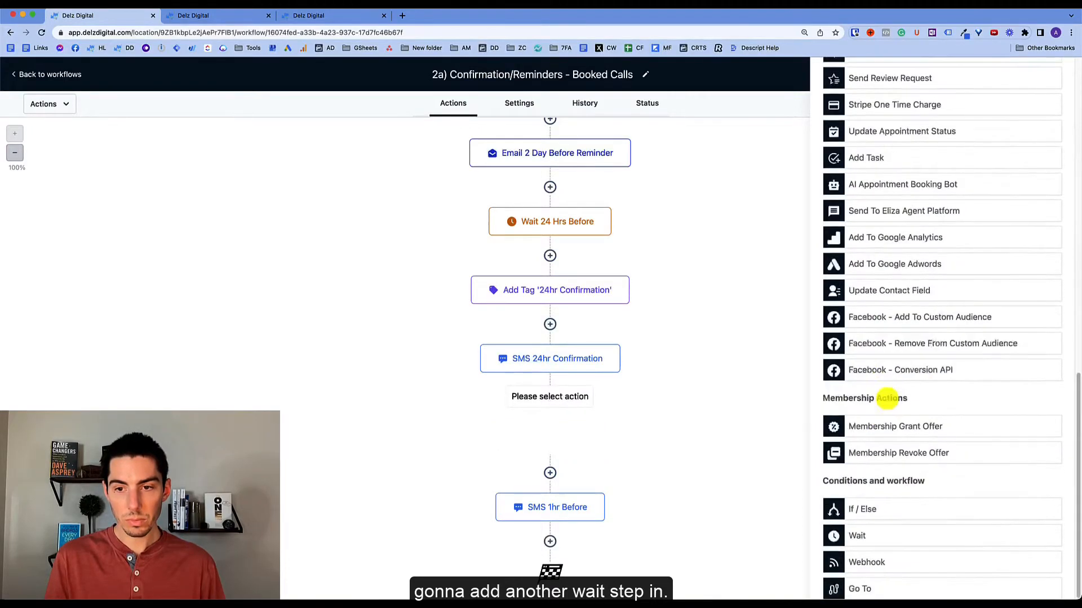
click(878, 533)
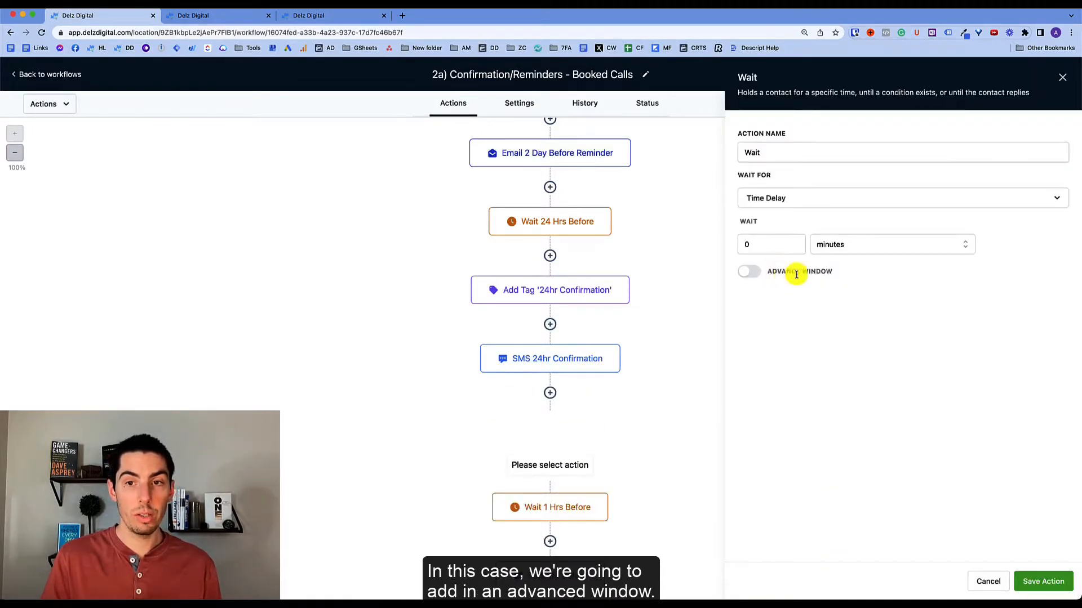
click(807, 272)
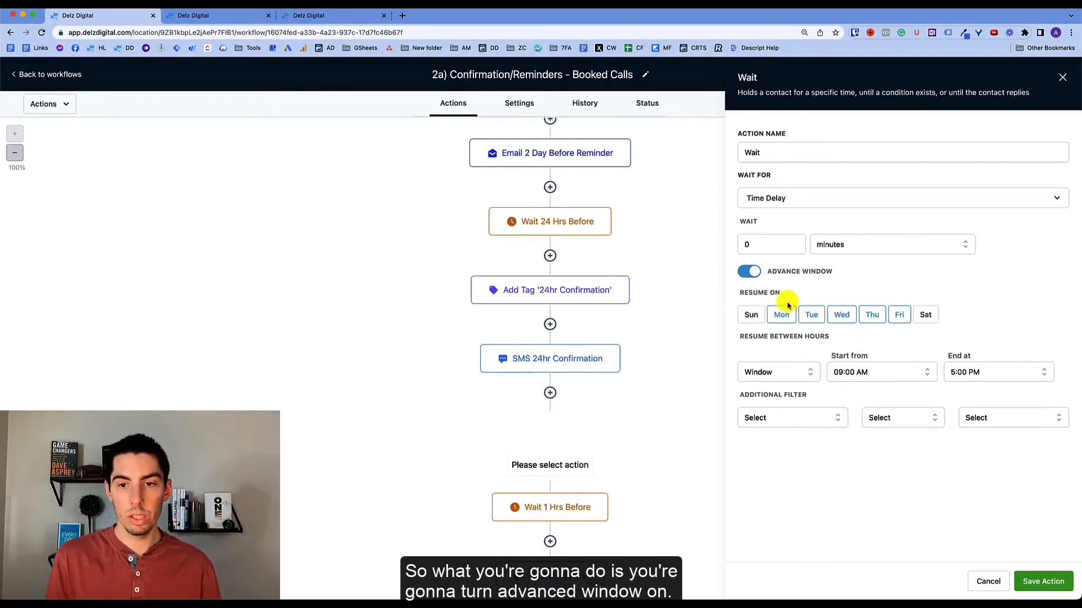
- Set the Wait action's resume hours to Exact at 08:00 AM and save the action
click(783, 372)
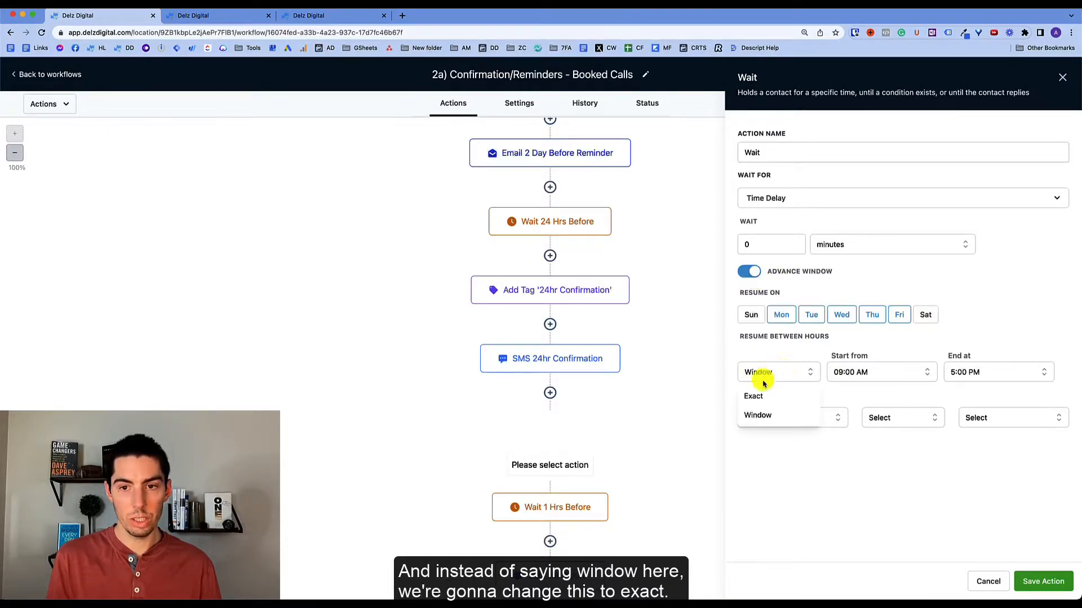
click(755, 395)
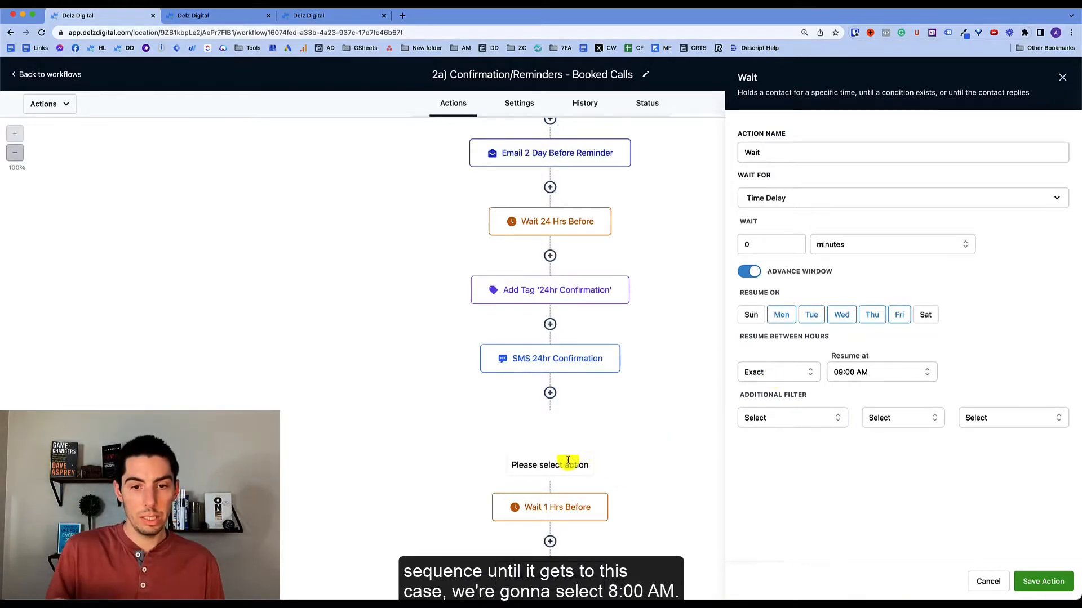
click(838, 382)
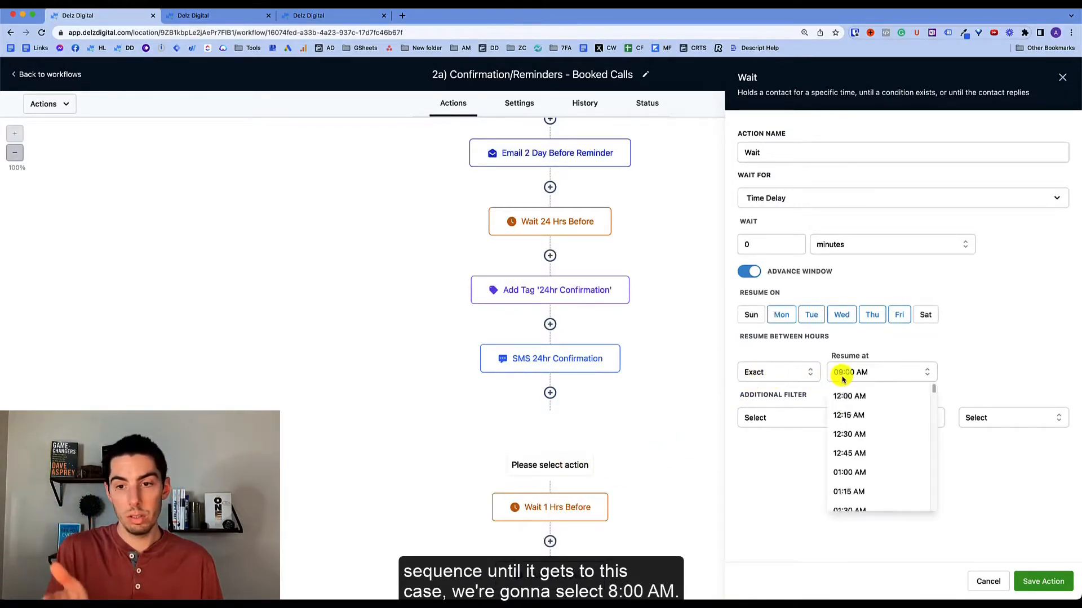
scroll(875, 468, down, 10)
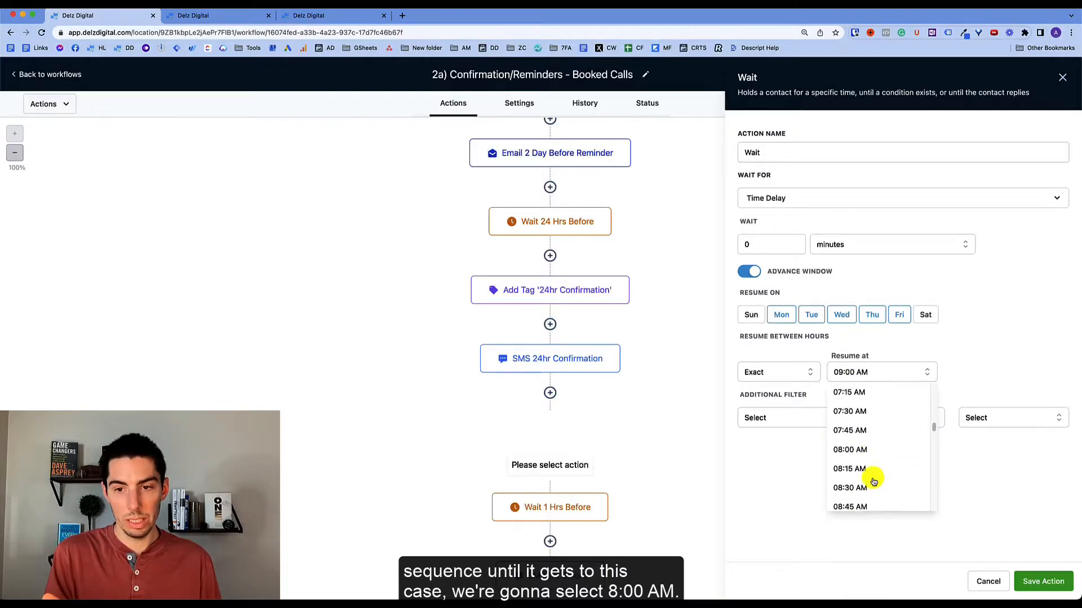
click(857, 450)
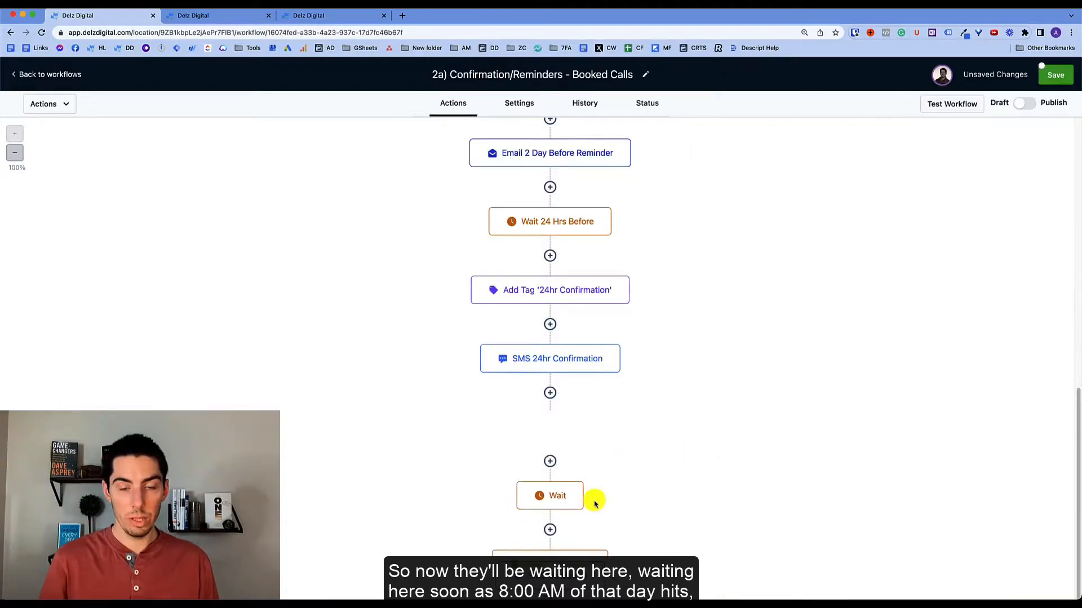
- Rename the new Wait action as 'Wait day of 8am' and save it
click(561, 502)
click(782, 151)
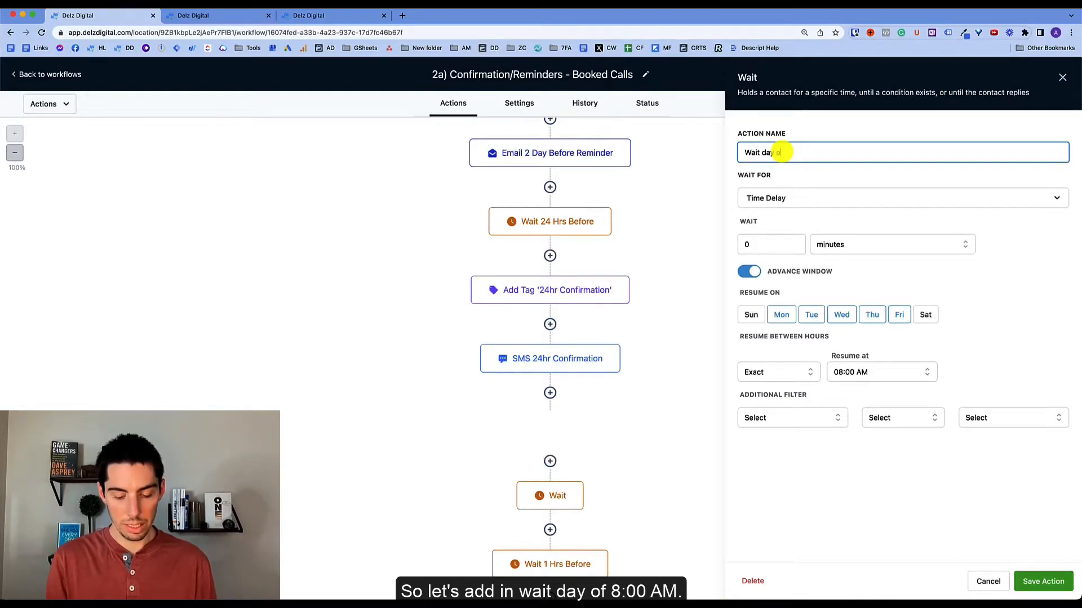
text(day of 8am)
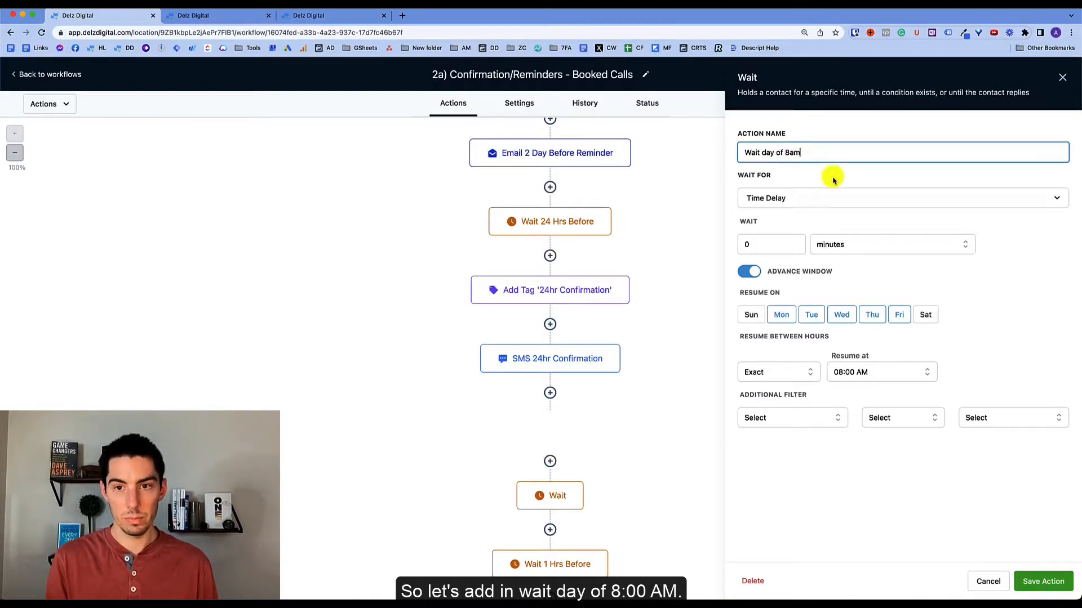
click(1034, 580)
- Add a Send Email action below the day-of Wait with the subject '🚨Appointment Reminder'
scroll(660, 453, down, 2)
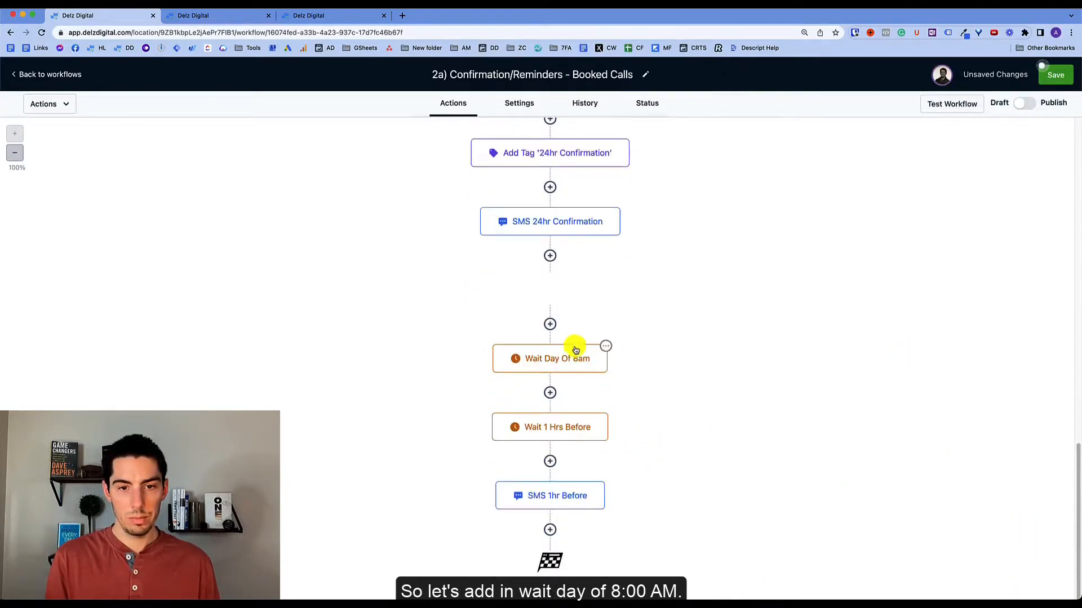
click(551, 391)
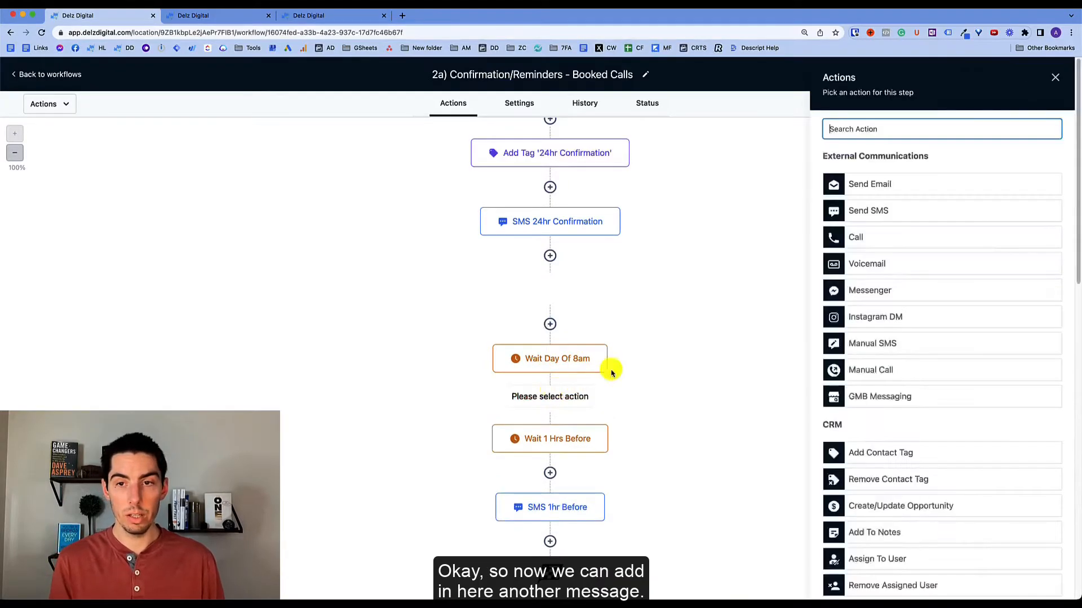
click(864, 183)
click(860, 168)
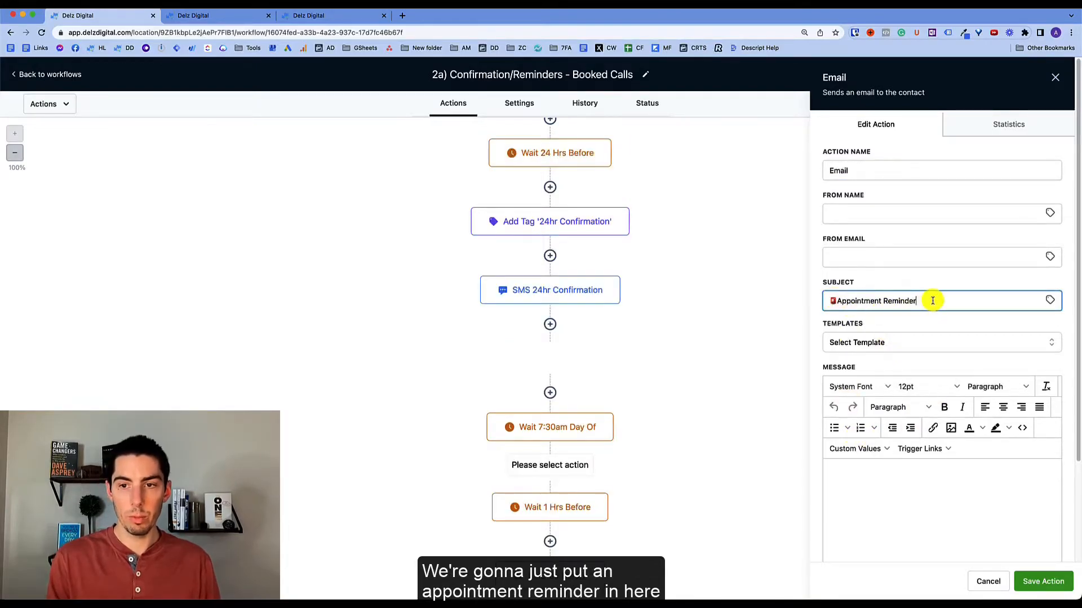
- Paste the reminder for the contact's {{custom_values.cryo_offer_title}} today at {{appointment.only_start_time}} into the email body, check it and save the action
click(871, 490)
key(super+v)
scroll(892, 410, down, 3)
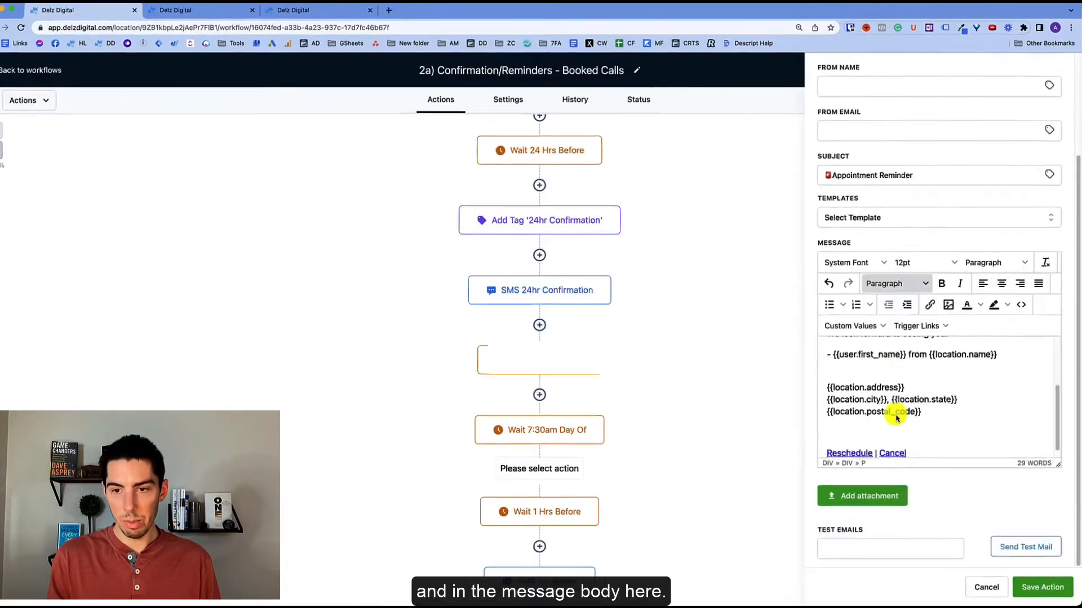
scroll(897, 377, up, 5)
scroll(894, 387, down, 3)
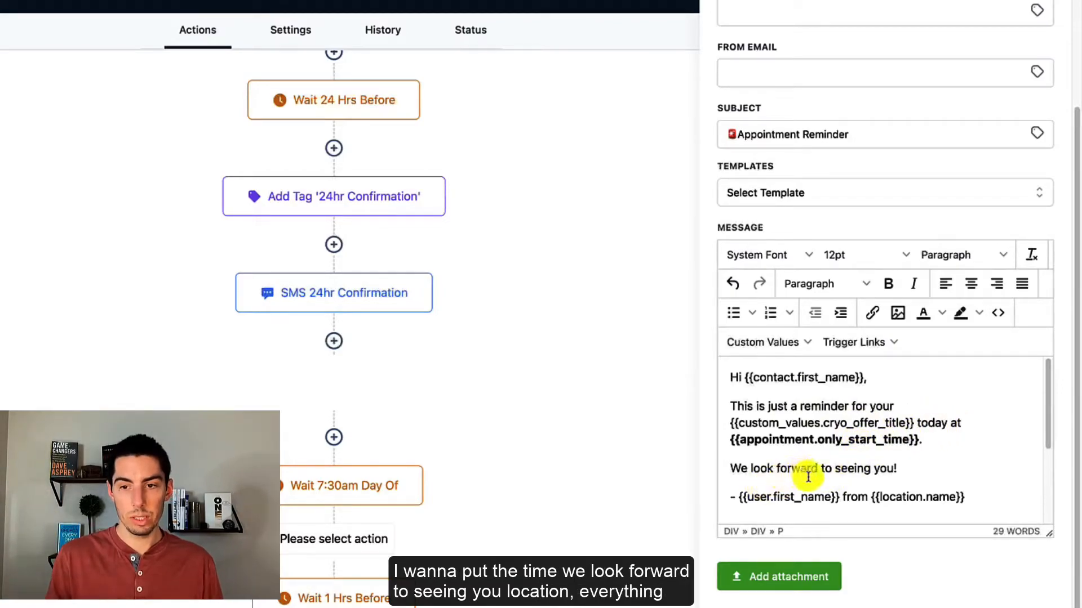
scroll(809, 477, down, 4)
scroll(809, 477, up, 5)
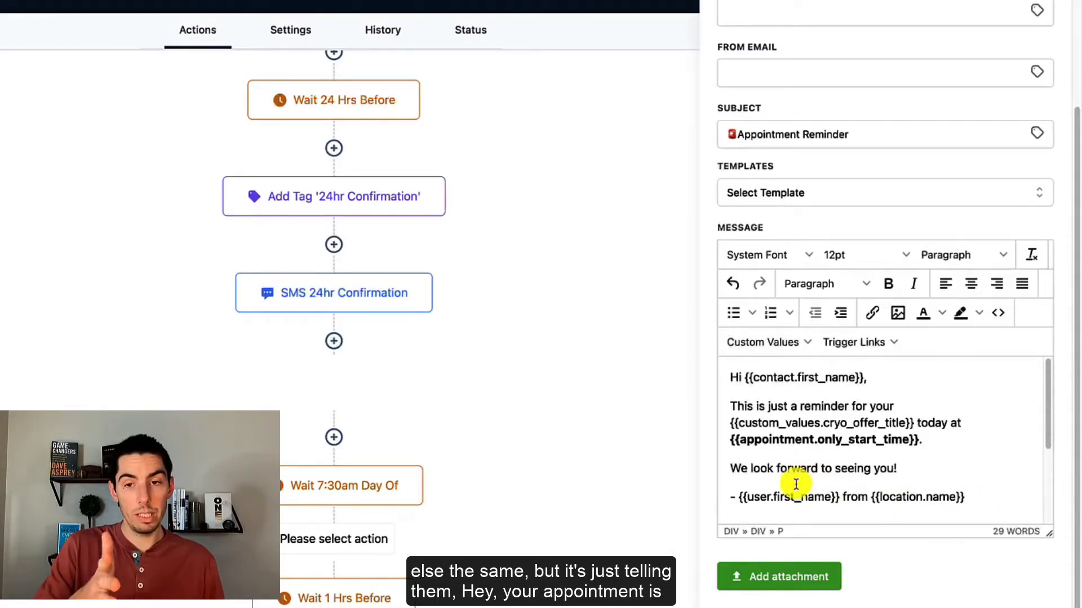
click(1042, 580)
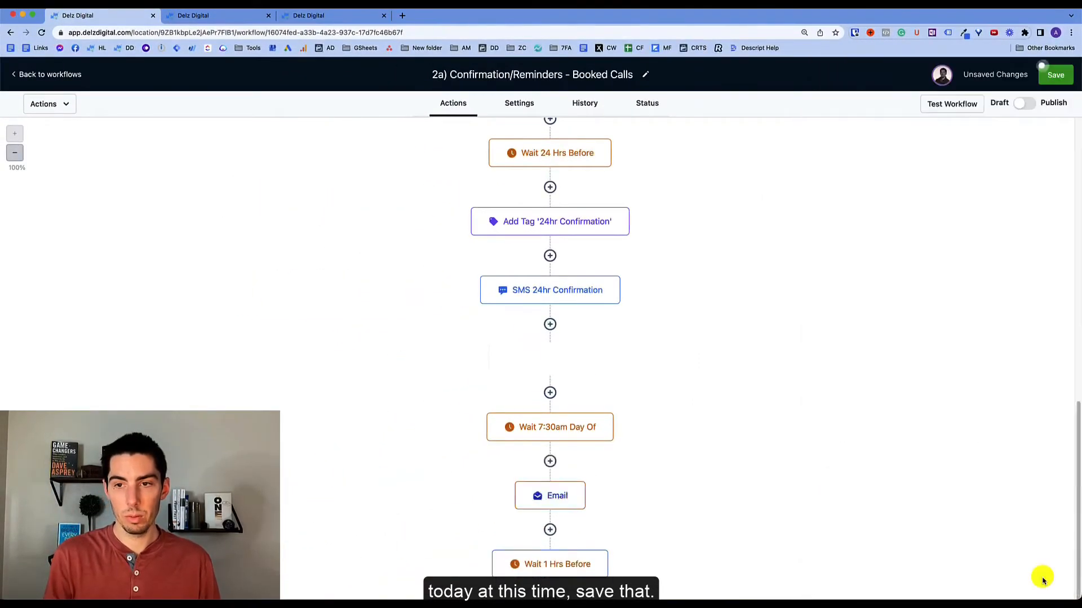
- Examine the sentence in the SMS 24hr Confirmation message about cancelling when no reply comes by morning, and close it without saving
scroll(625, 347, down, 3)
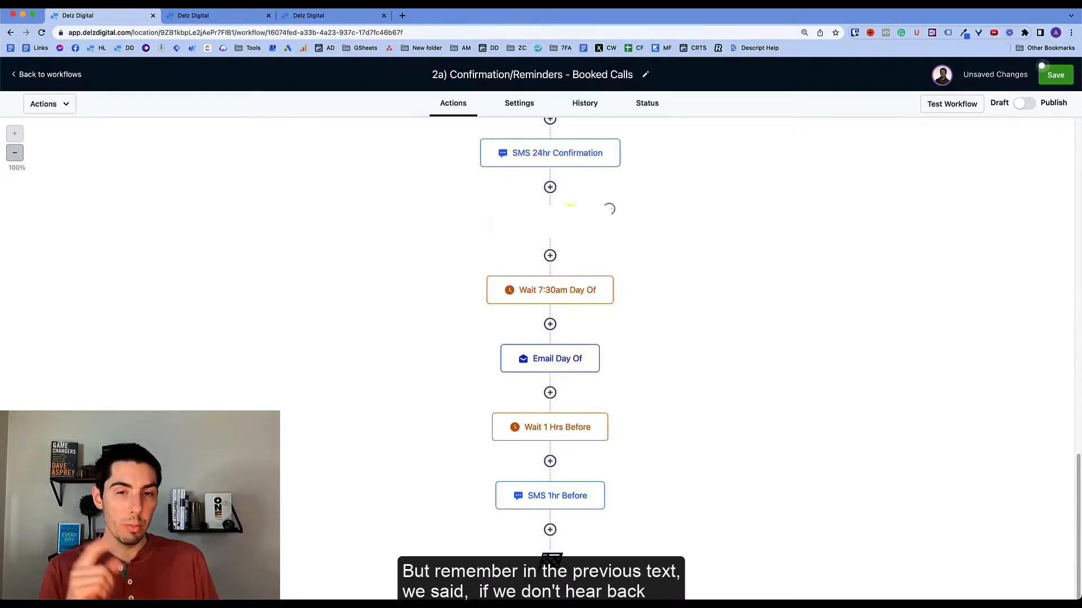
click(569, 155)
drag(832, 361, 1019, 374)
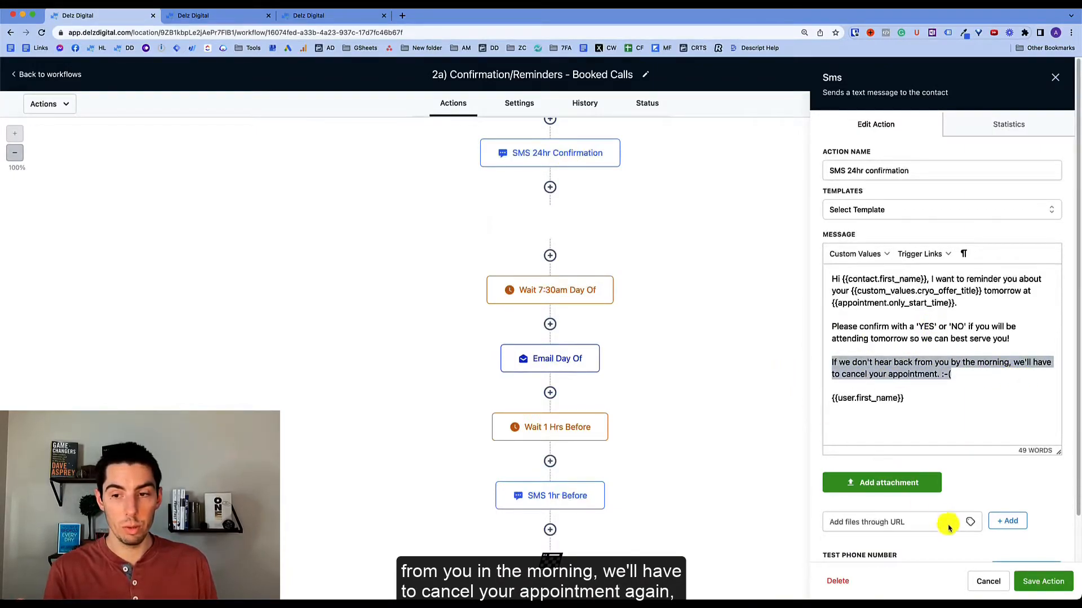
click(987, 582)
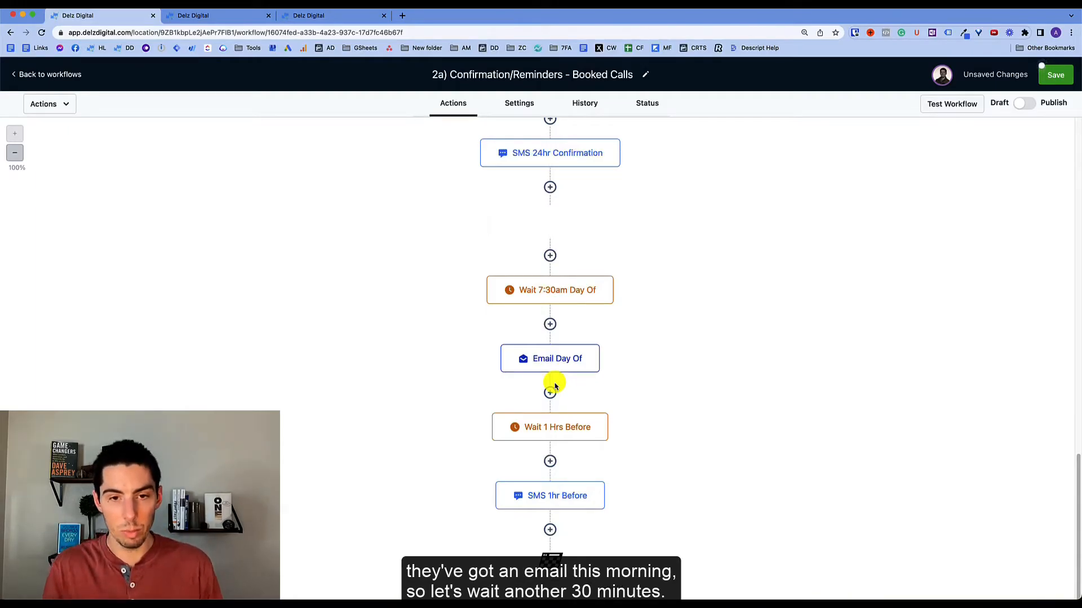
- Add a Wait action named 'Wait 30 mins' with a 30-minute time delay below Email Day Of and save it
click(554, 392)
scroll(872, 447, down, 10)
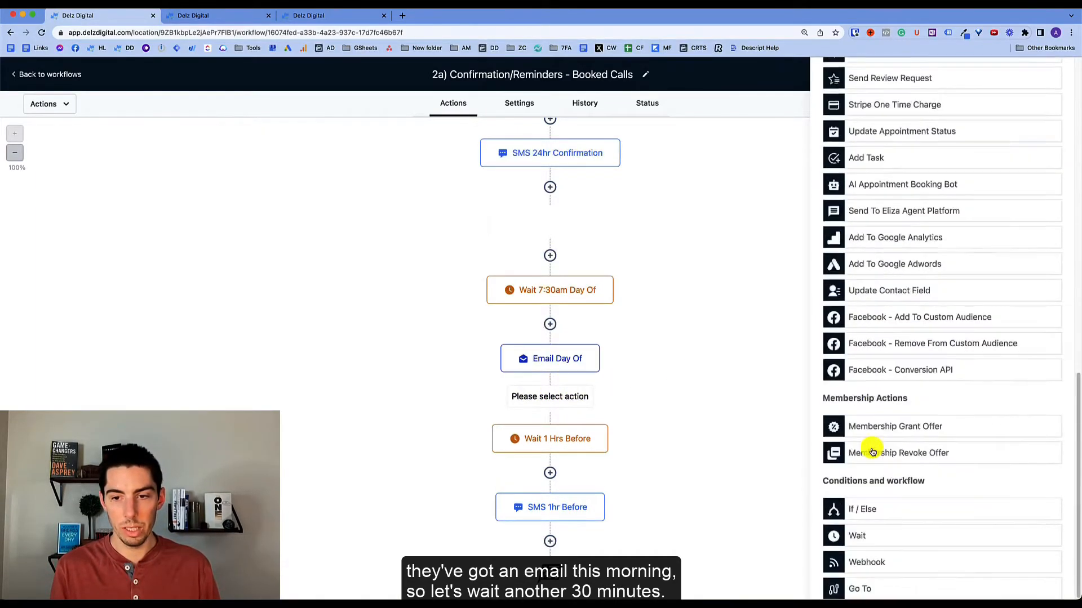
click(860, 537)
click(771, 156)
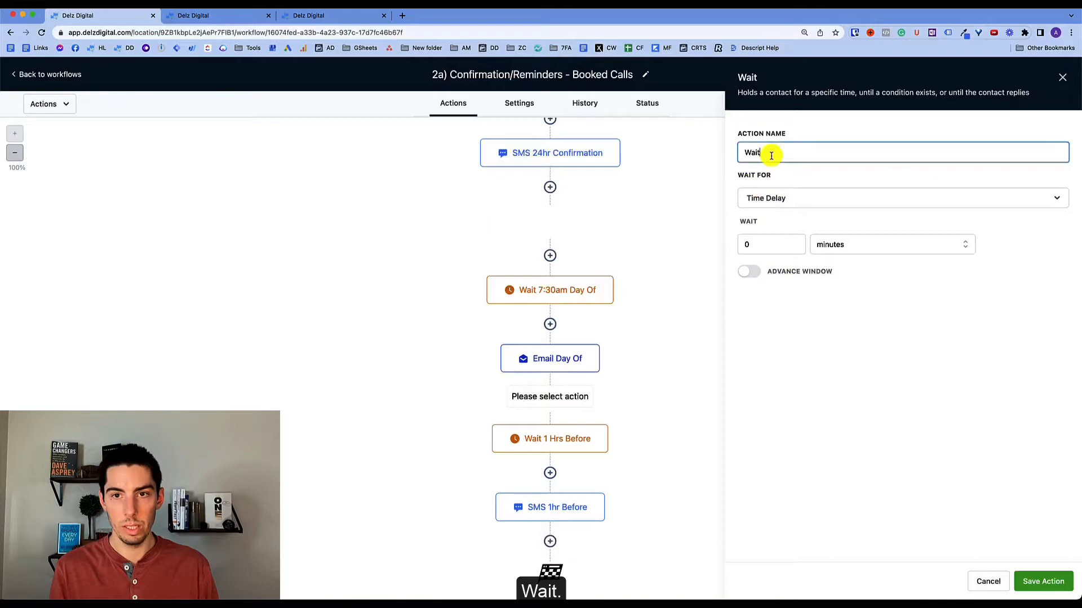
text(30 mins)
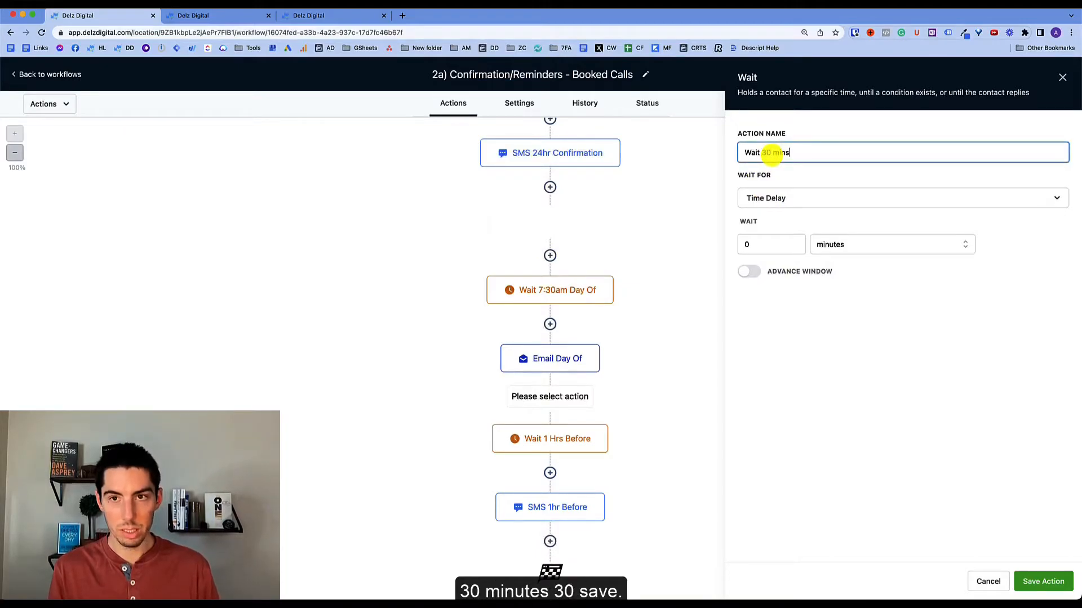
click(758, 245)
key(BackSpace)
text(30)
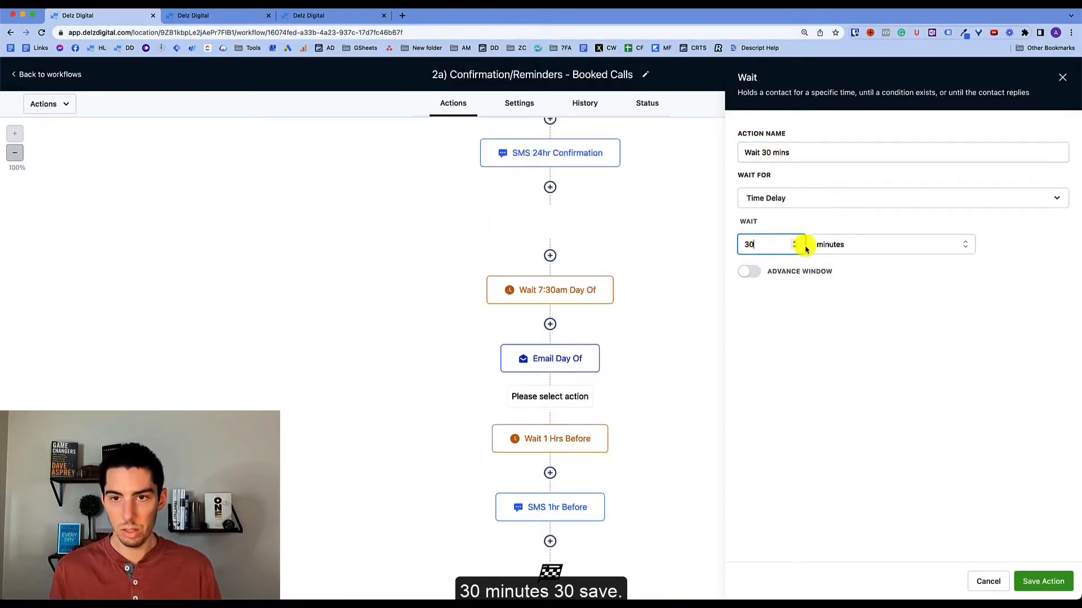
click(1042, 581)
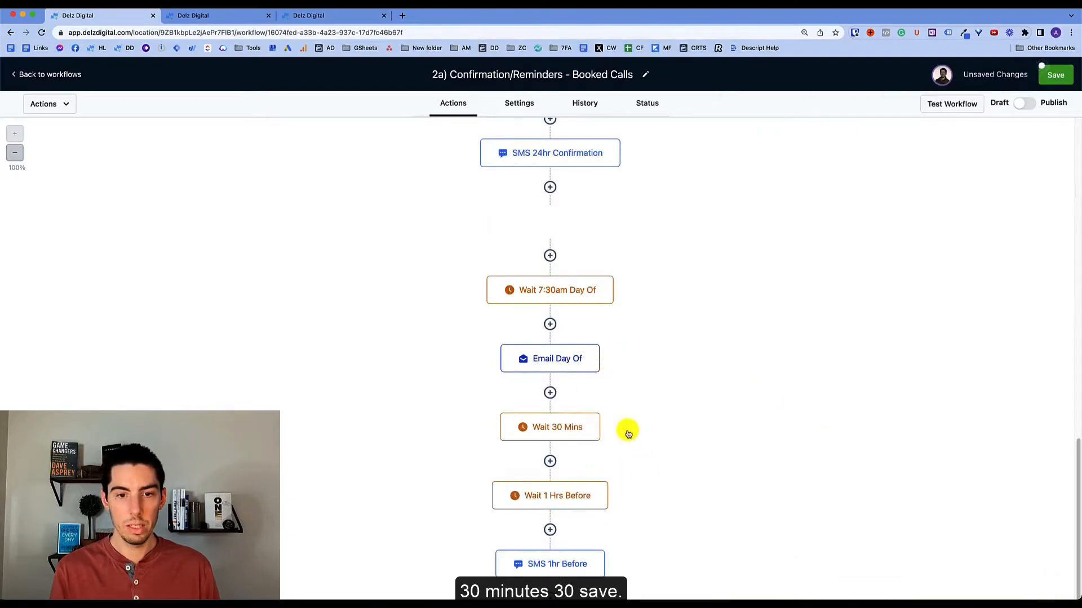
- Add an If / Else condition named 'Confirmed Appointment' below the Wait 30 Mins action
click(550, 461)
scroll(879, 445, down, 10)
scroll(879, 445, down, 3)
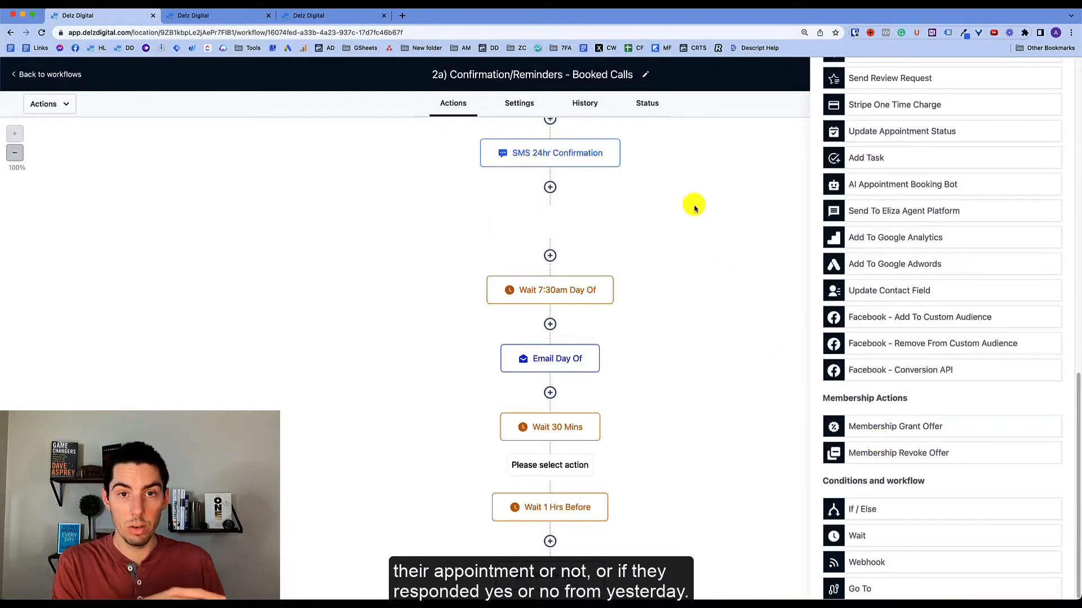
click(860, 509)
double_click(760, 155)
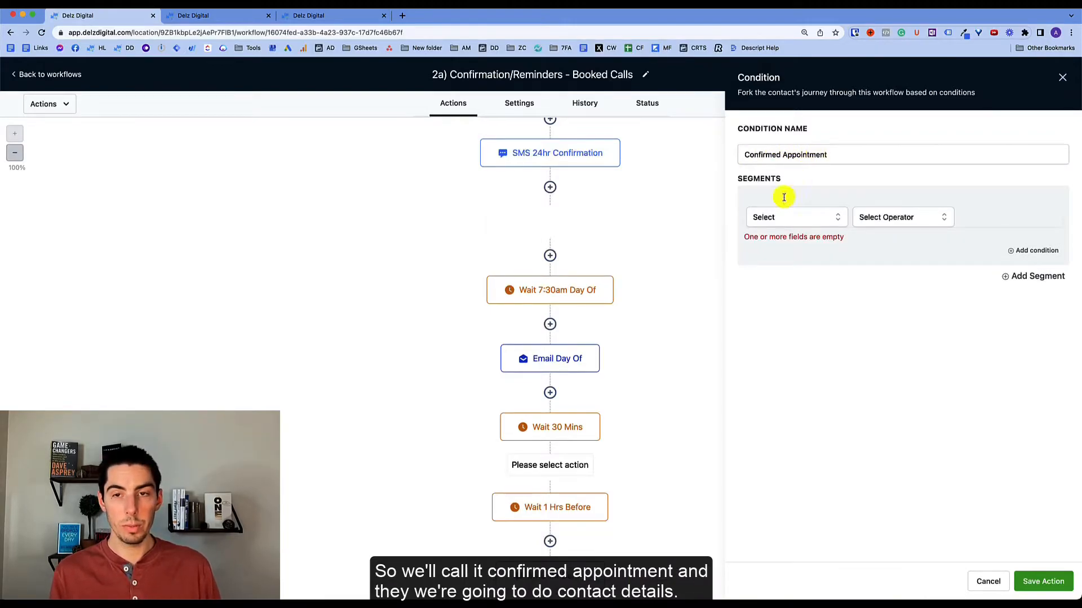
- Set the Confirmed Appointment condition to contacts whose Tags include 'confirmed' and save the action
click(783, 223)
click(763, 241)
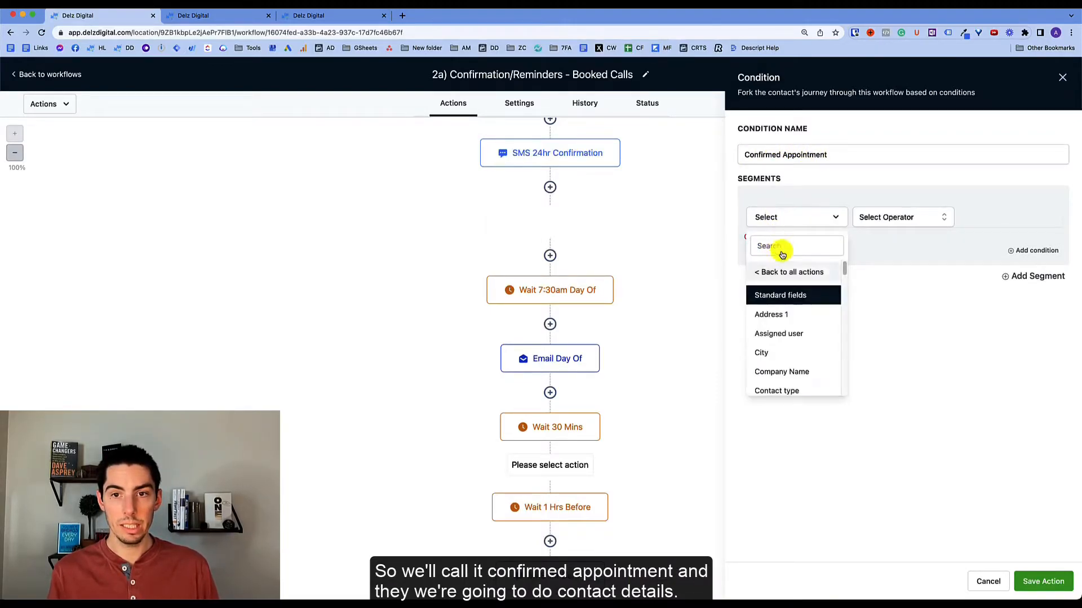
scroll(774, 352, down, 5)
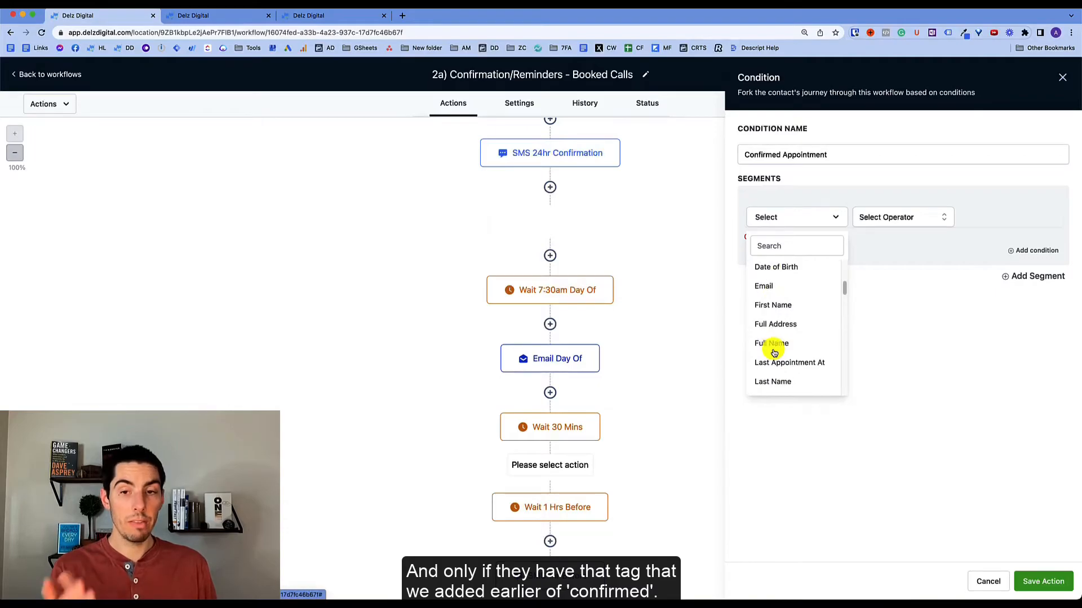
scroll(774, 352, down, 4)
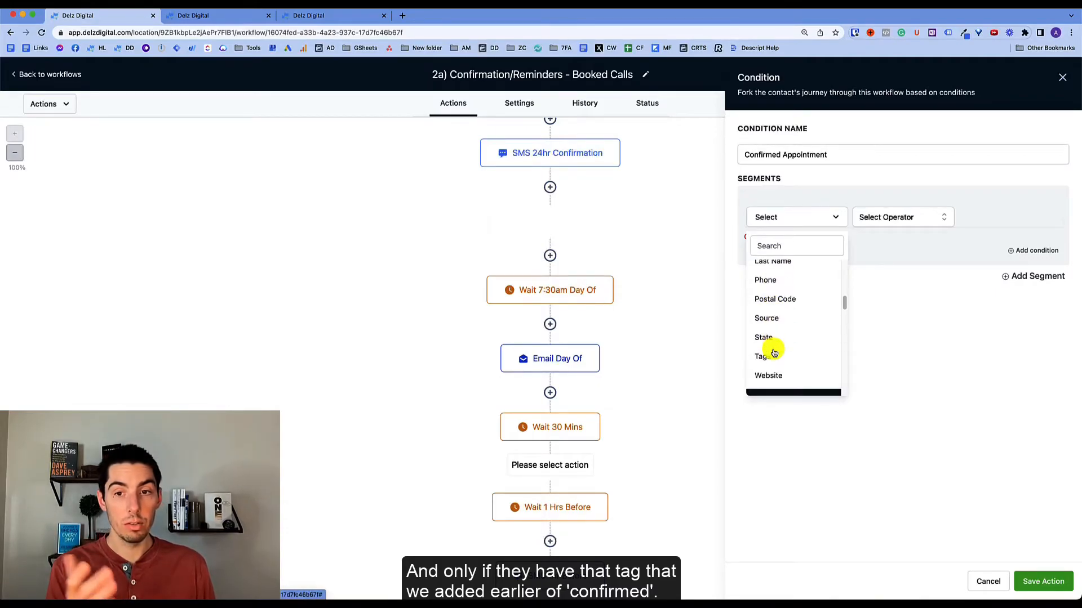
click(761, 363)
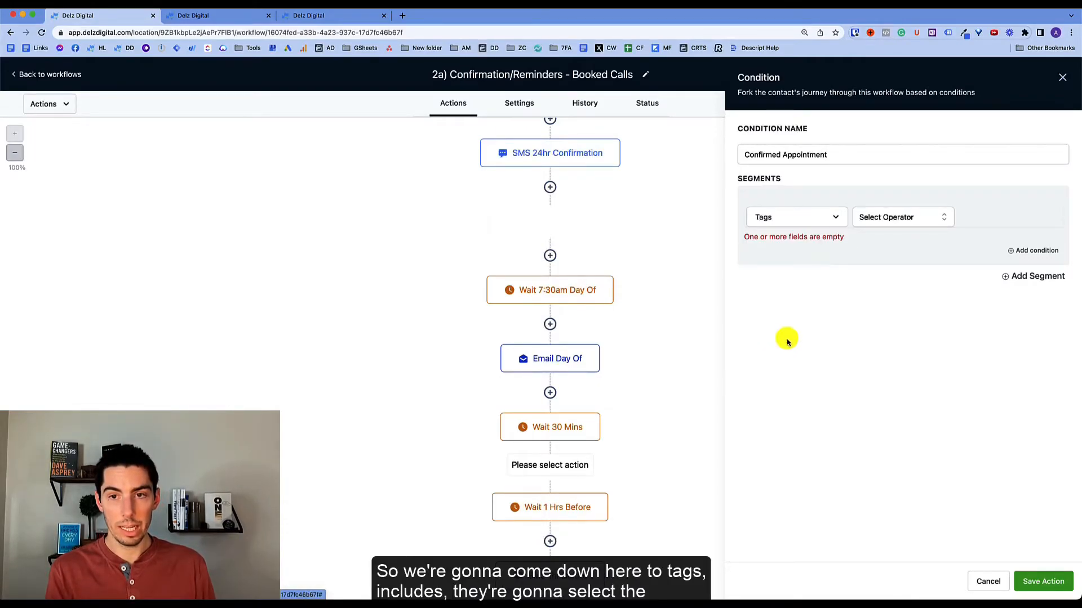
click(883, 217)
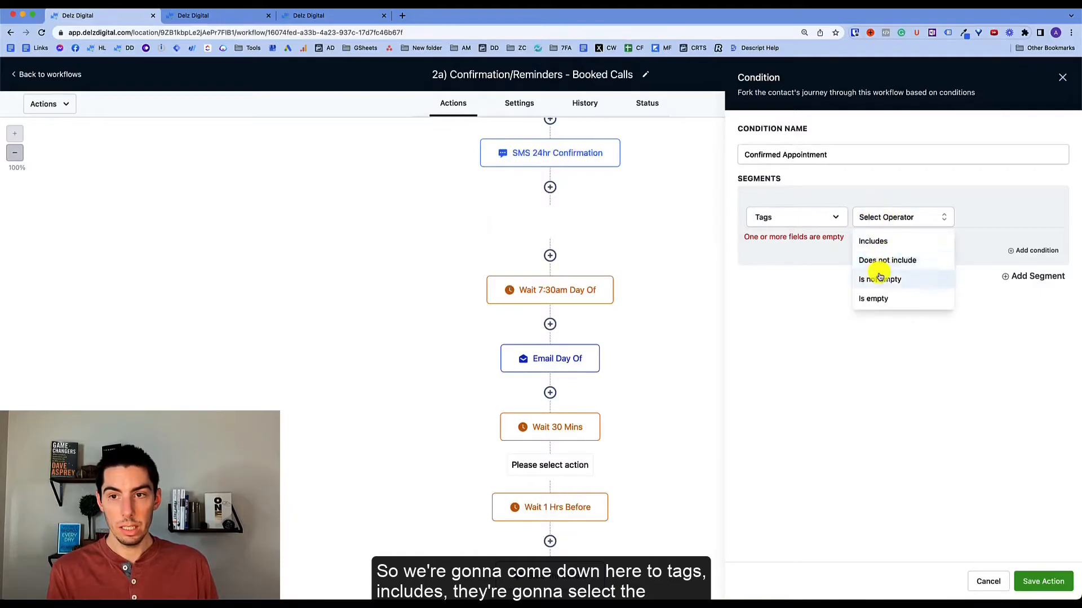
click(872, 241)
click(986, 217)
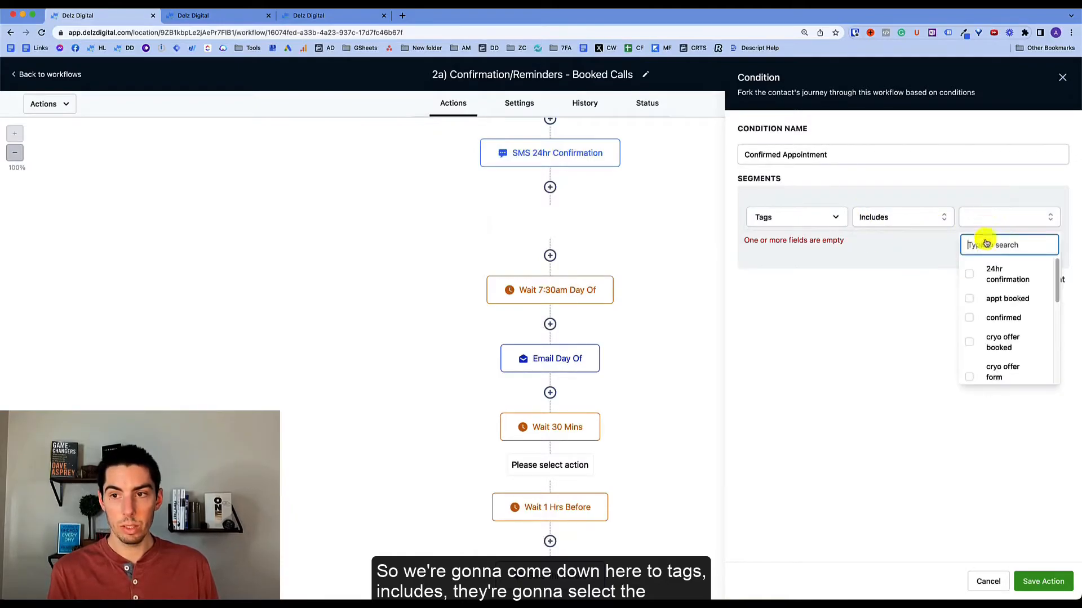
click(973, 320)
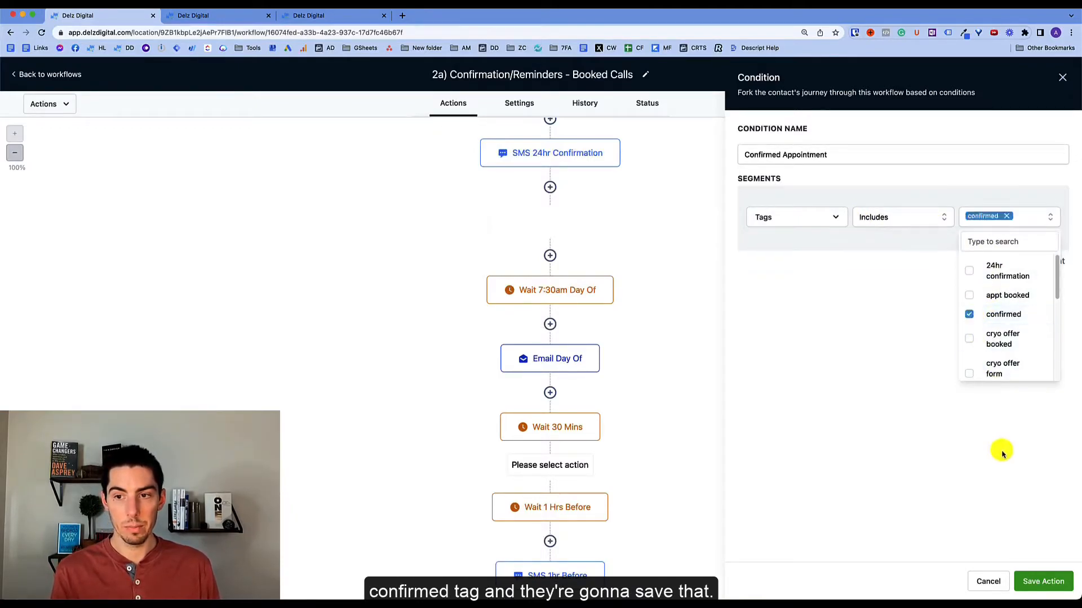
click(1039, 583)
- Add an Update Appointment Status action named 'Update appointment status - canceled' to the No branch, set its status to cancelled and save it
scroll(658, 471, down, 3)
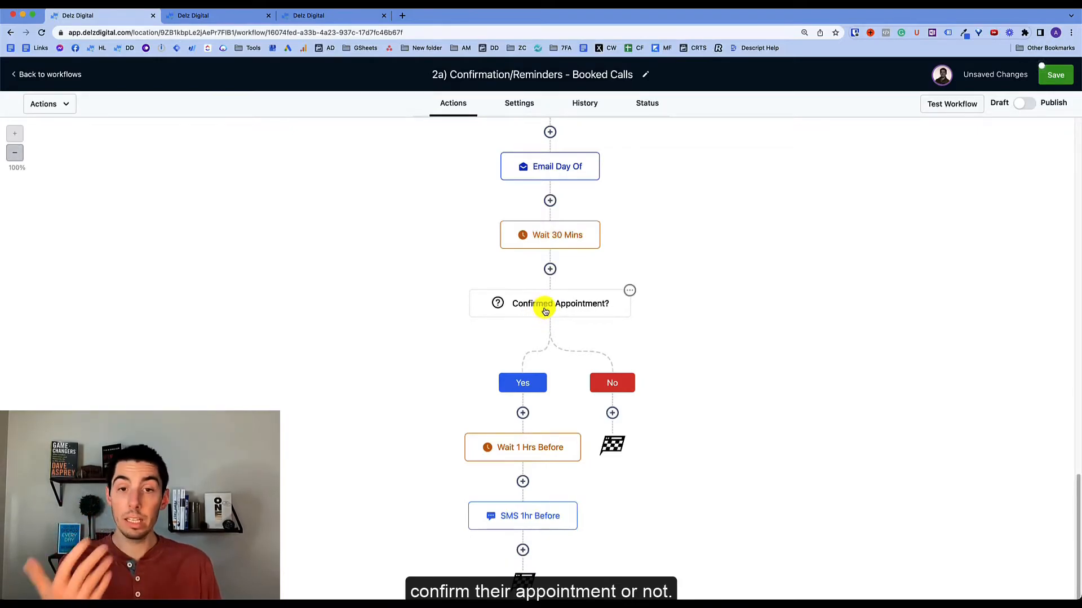
scroll(544, 311, down, 1)
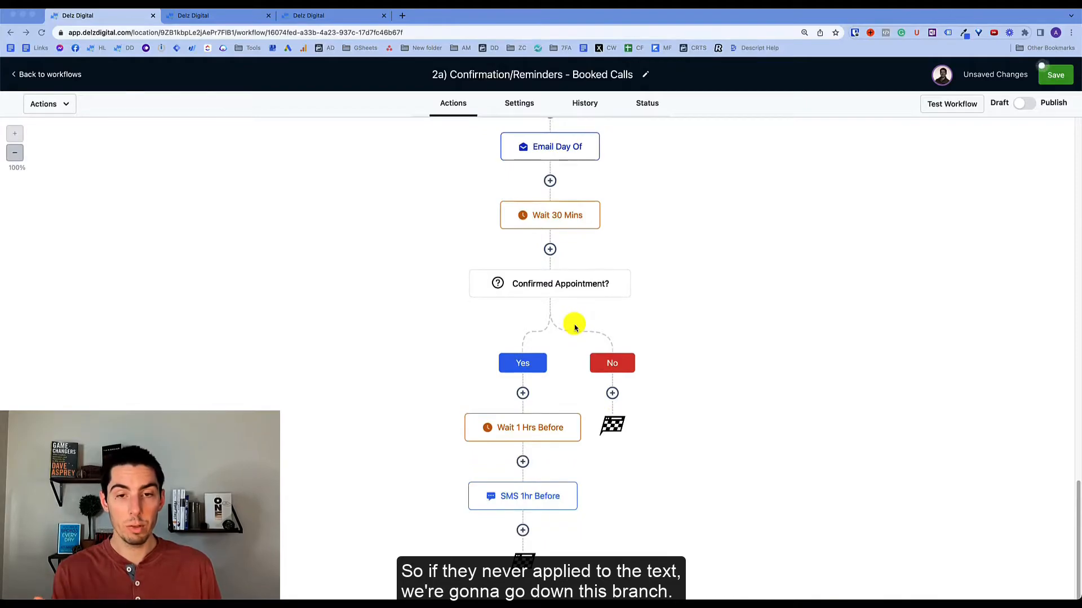
click(613, 394)
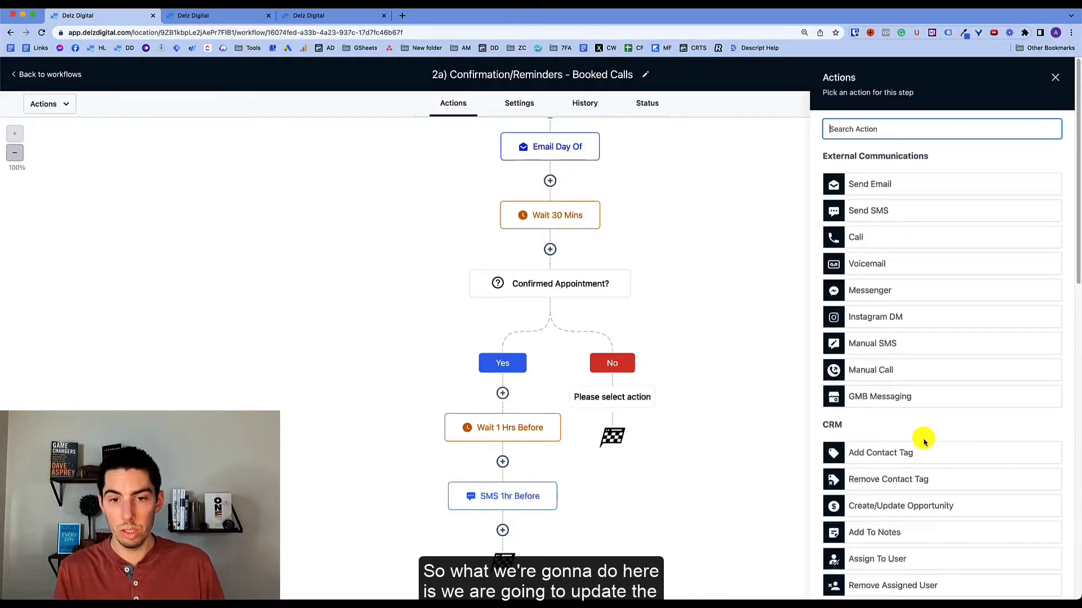
scroll(910, 435, down, 10)
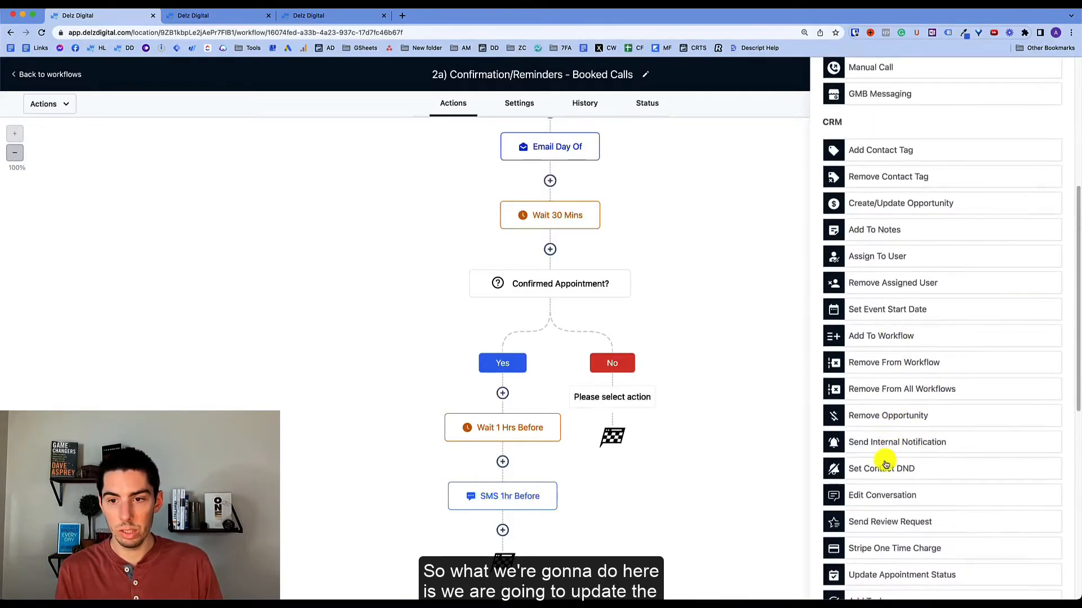
click(867, 403)
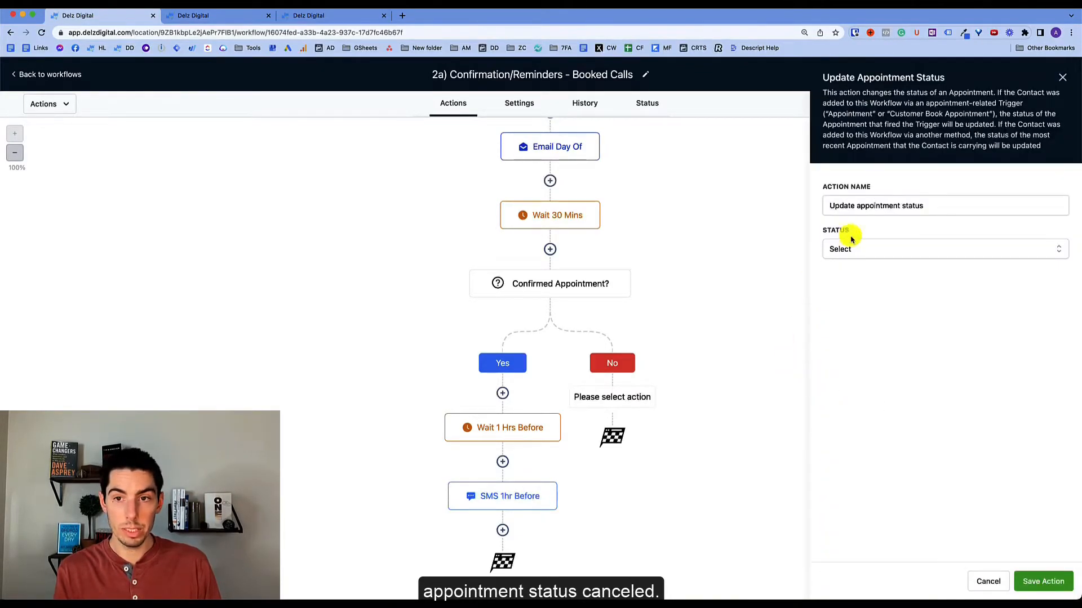
click(934, 205)
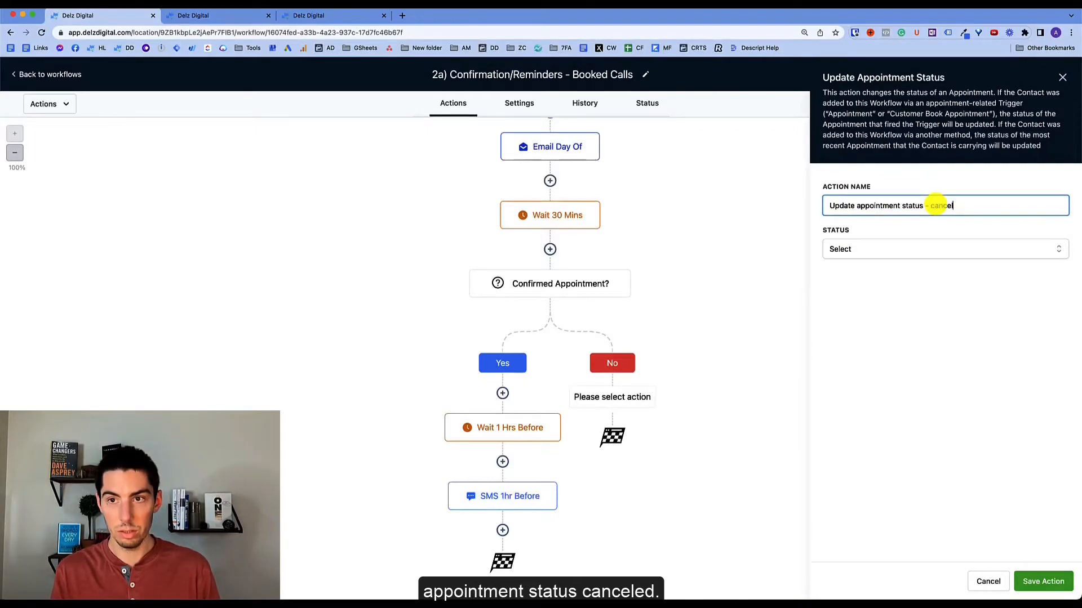
click(885, 251)
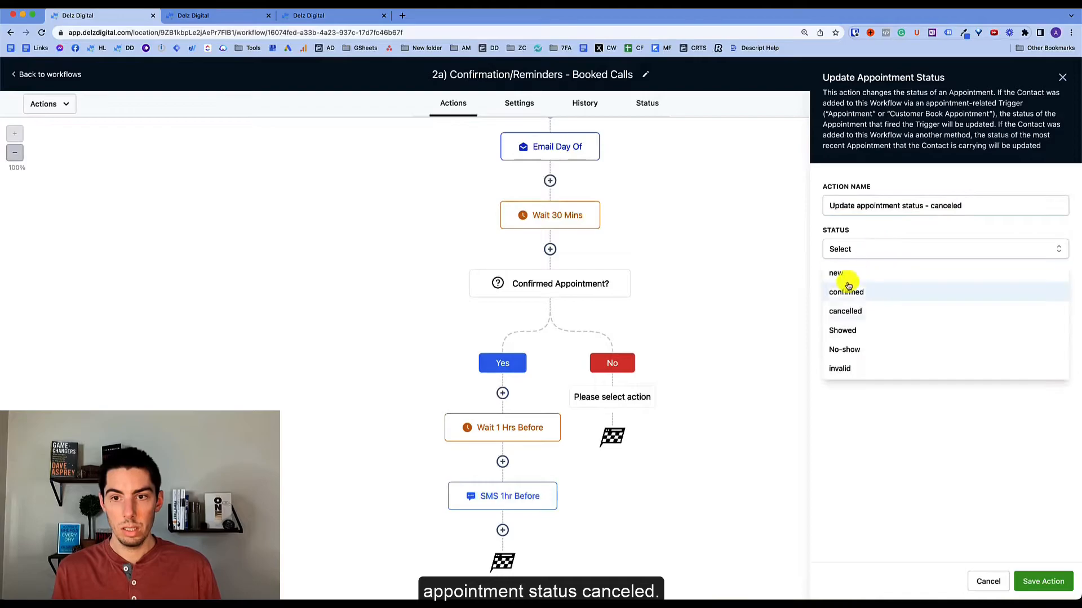
click(845, 310)
click(1042, 581)
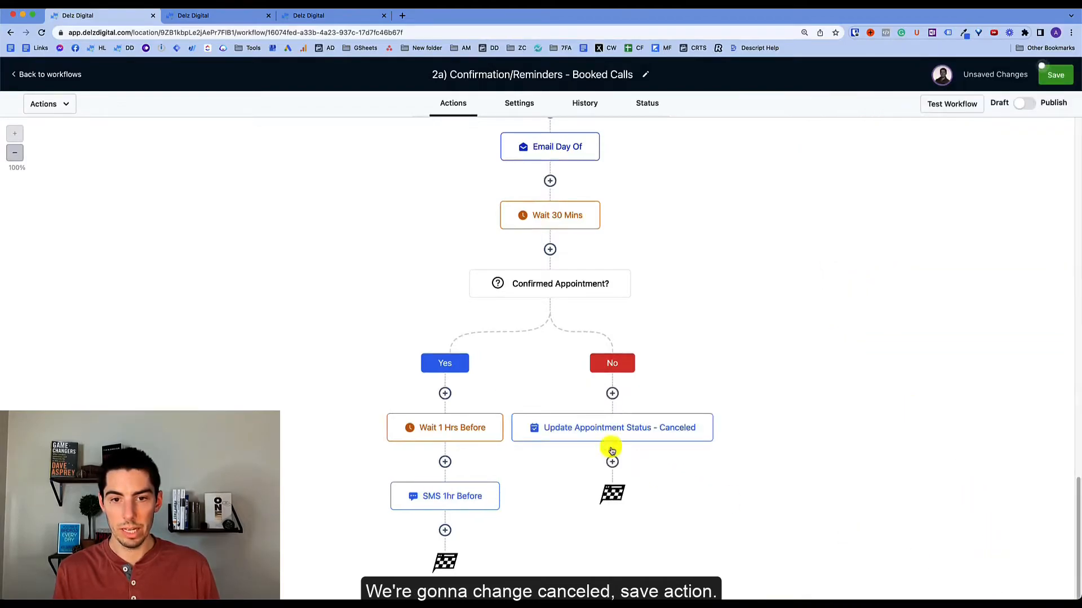
- Add a Create/Update Opportunity action below the appointment status update in the No branch, named 'update Opportunity - Canceled'
click(614, 463)
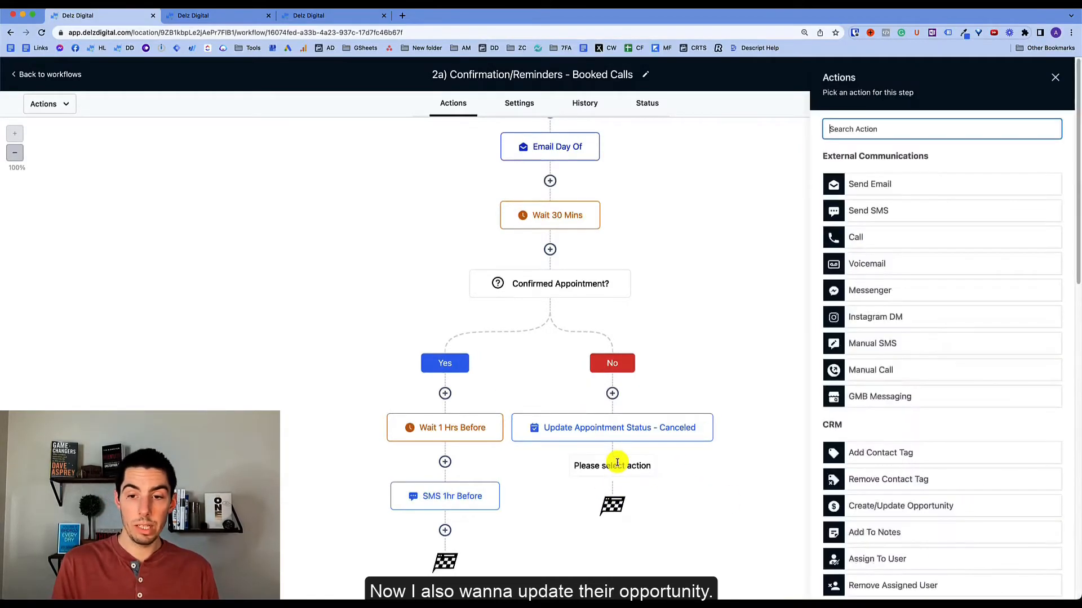
click(885, 506)
drag(878, 152, 829, 152)
text(update)
click(912, 152)
text(- Canceled)
- Set the opportunity action to the Canceled❌ stage of Offer Pipeline, allow moving to any previous stage, and save it
click(867, 196)
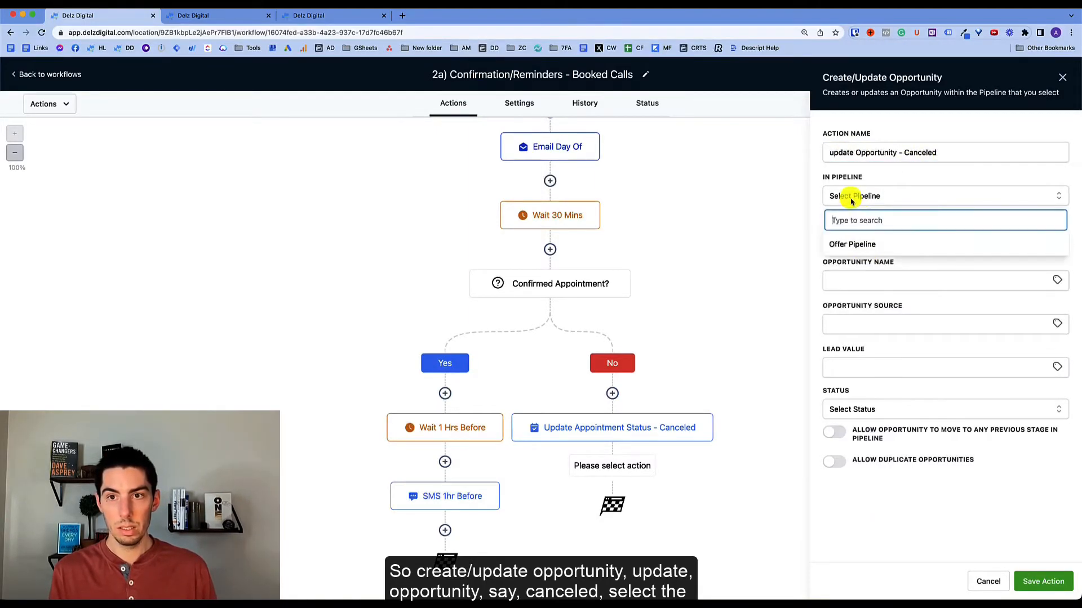
click(865, 247)
click(866, 241)
click(848, 324)
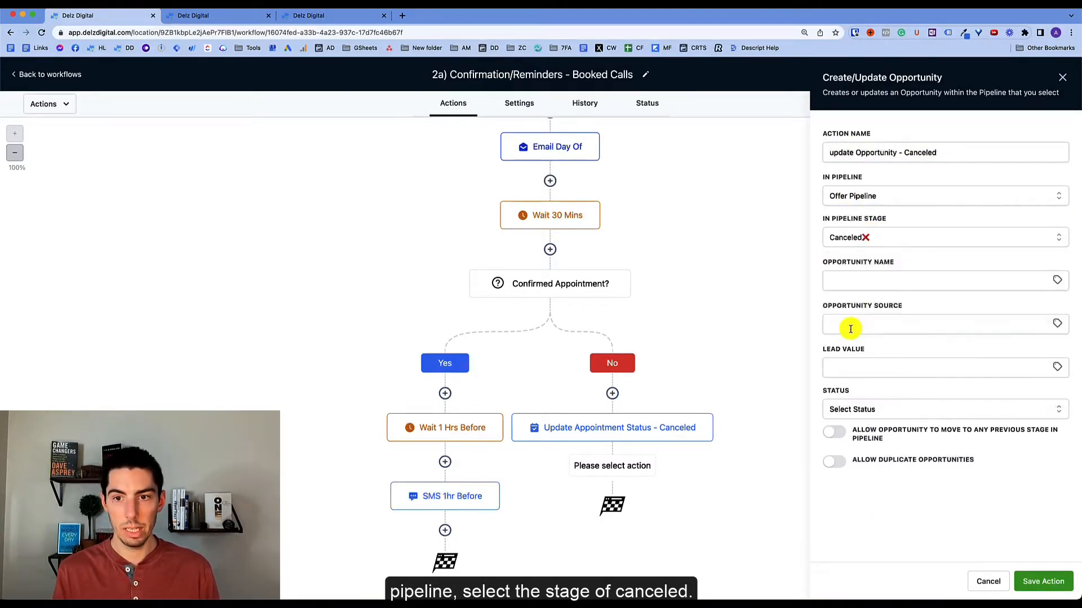
click(835, 434)
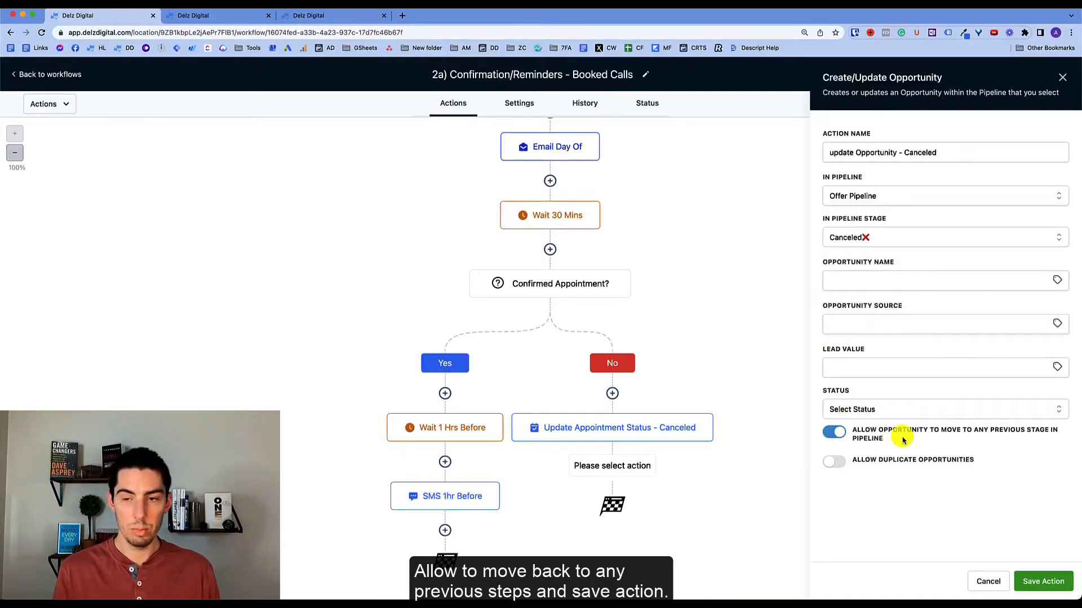
click(1041, 582)
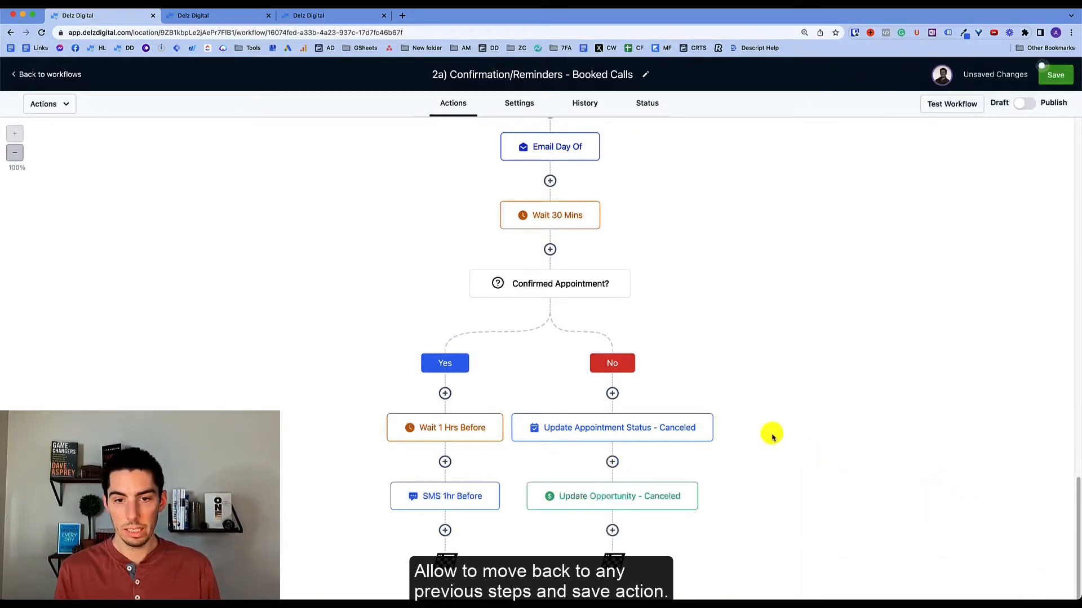
- Add an internal email notification below Update Opportunity - Canceled with the subject '{{contact.name}}'s Appointment Canceled'
click(613, 530)
scroll(886, 416, down, 5)
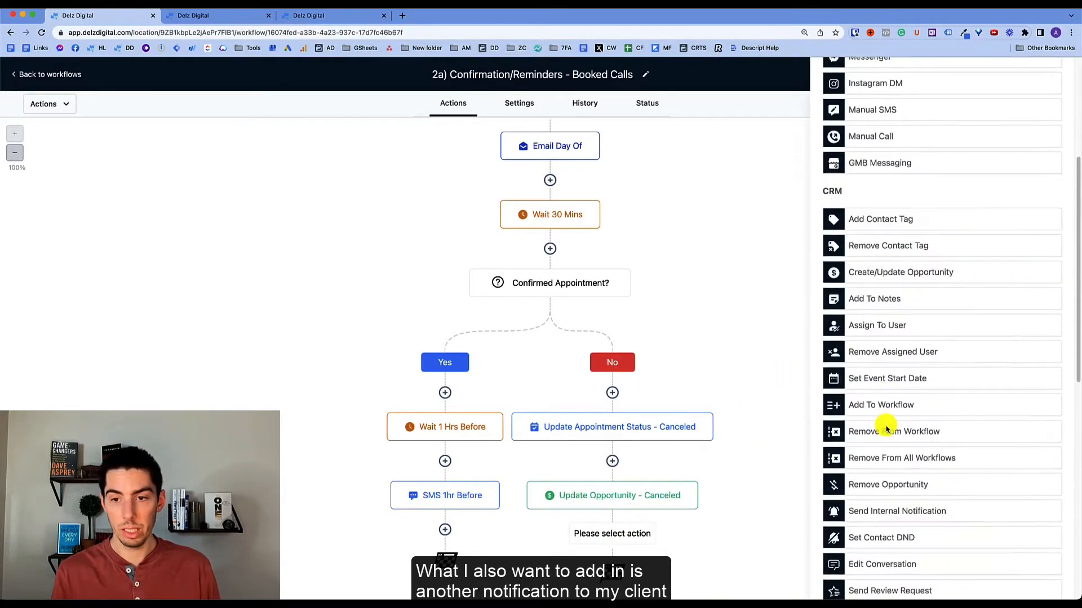
click(896, 503)
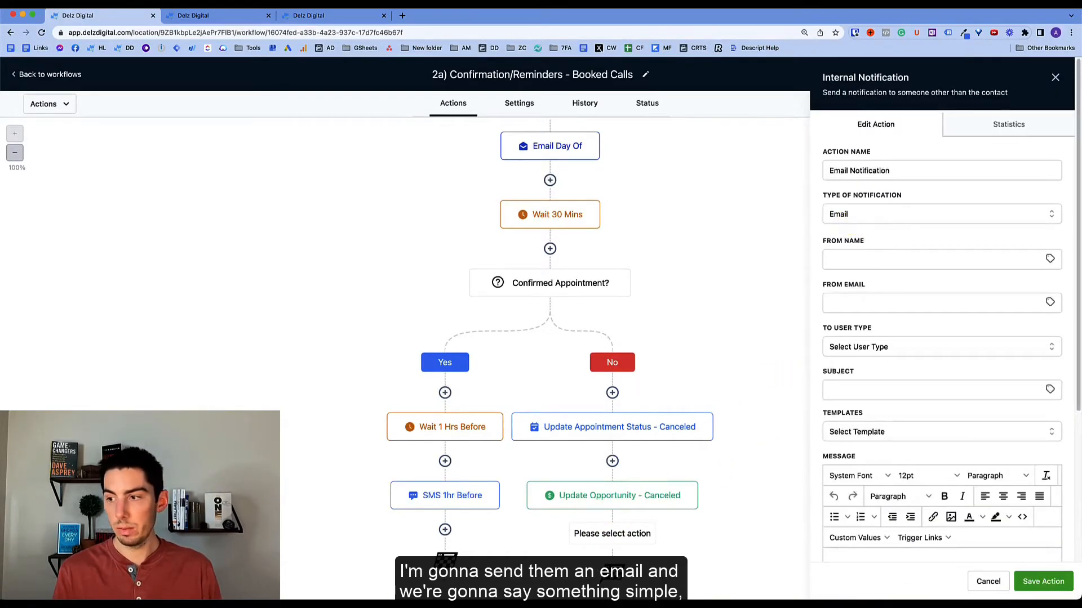
click(856, 389)
text({{contact.name}}'s Appointment Canceled)
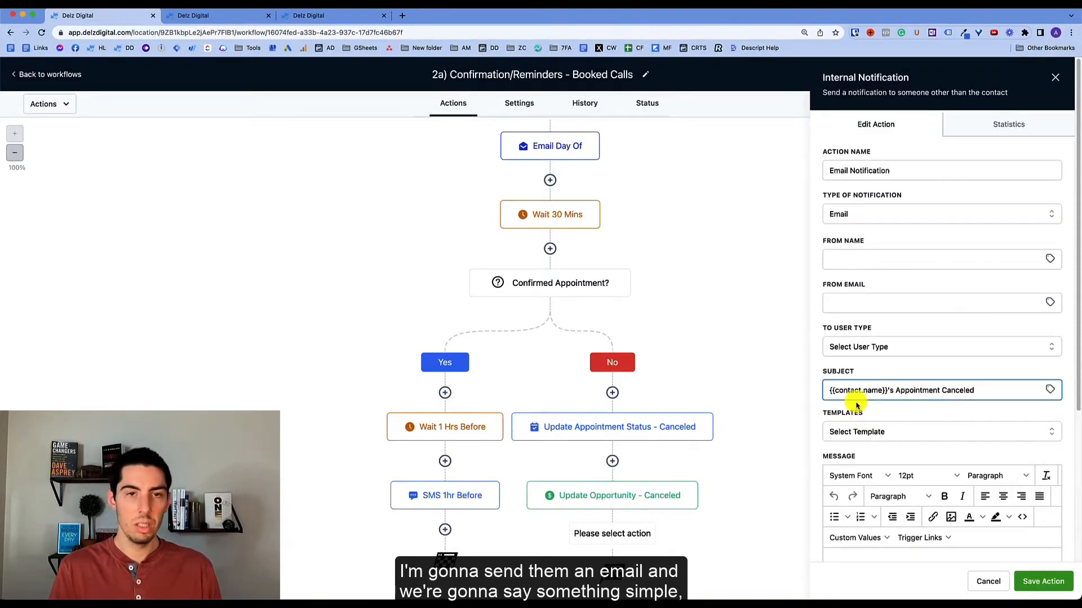
- Write the notification message '{{contact.name}}'s Appointment has been canceled due to no response confirming their appointment yesterday.' and try to save the action
scroll(915, 443, down, 4)
click(915, 437)
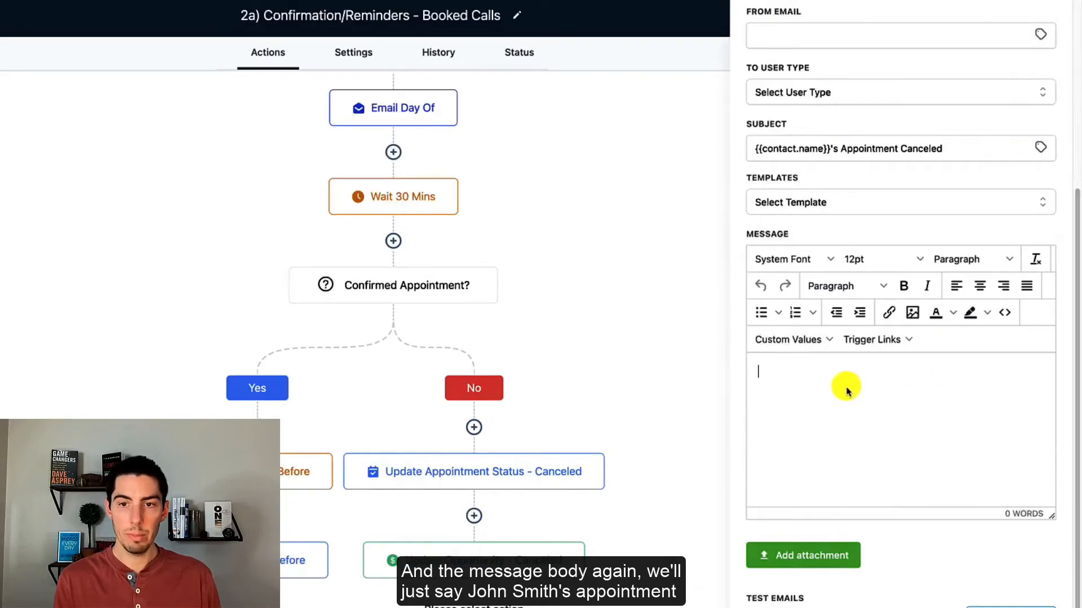
text({{contact.name}}'s Appointment has been canceled due to no response confirming their appointment yesterday.)
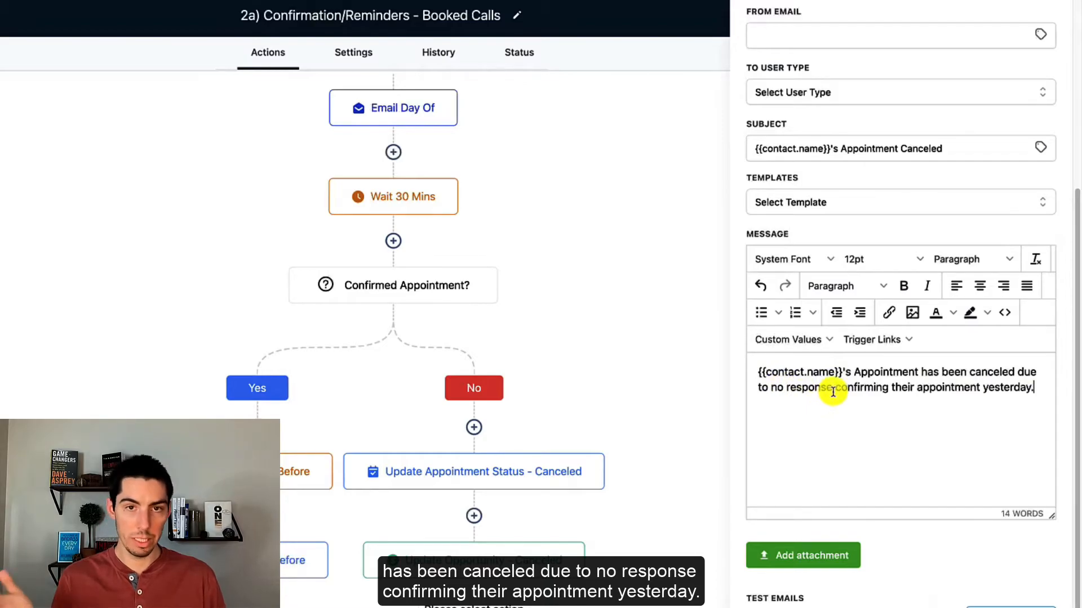
click(1043, 590)
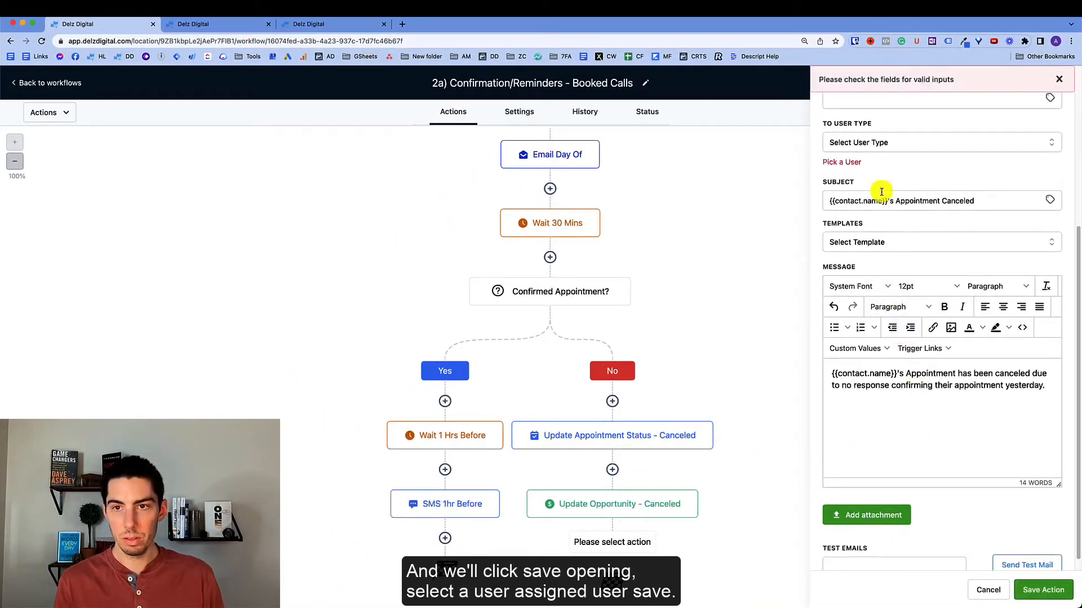
- Set the notification's recipient user type to Assigned User and save the action
click(865, 144)
click(863, 185)
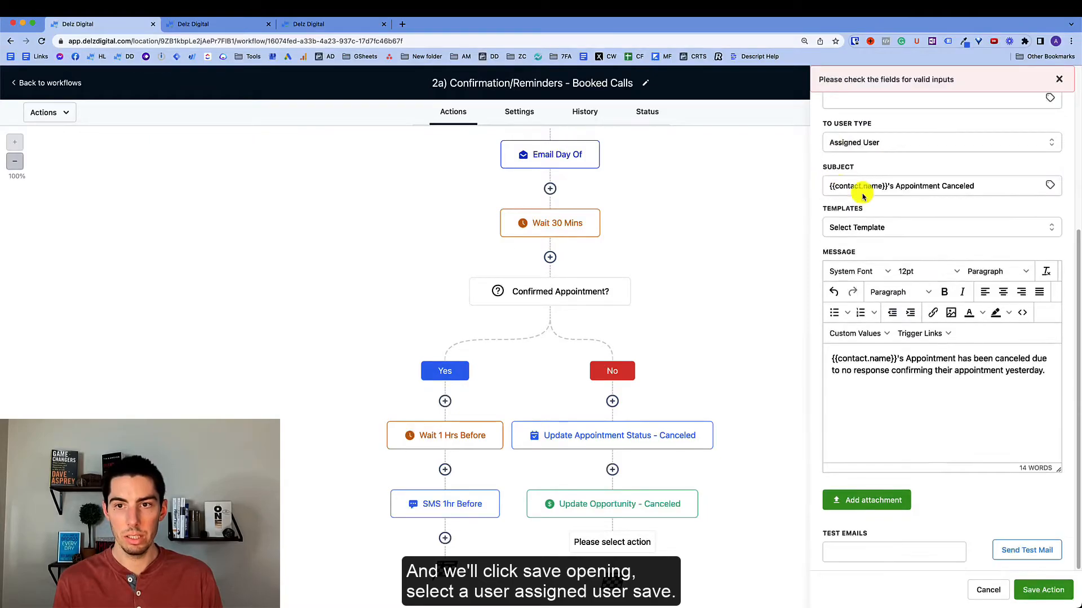
click(1041, 590)
scroll(704, 431, down, 2)
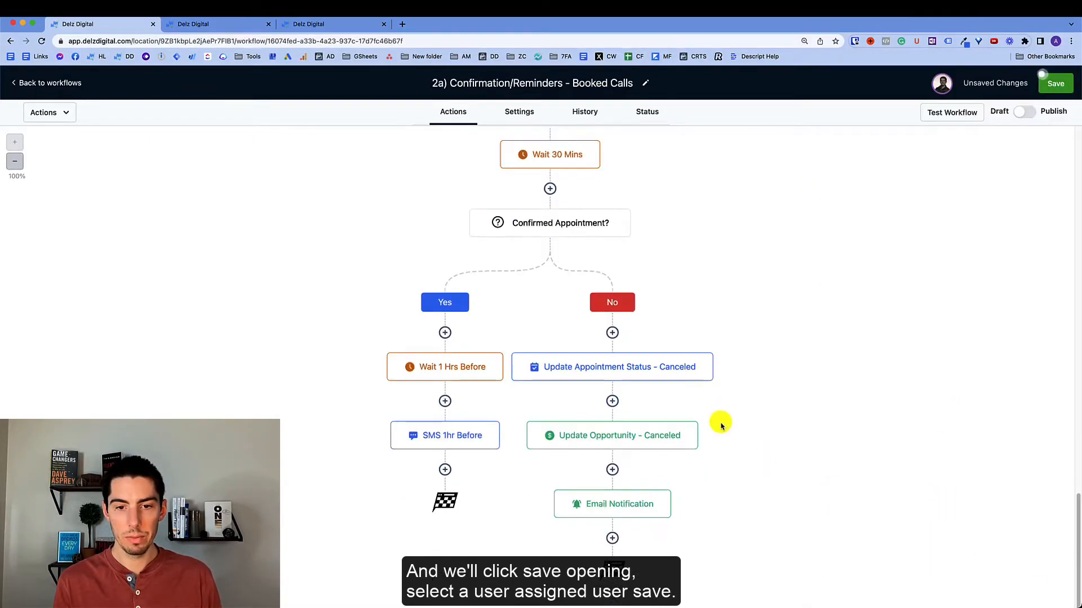
- Add a Send Email action below Email Notification in the No branch with the subject 'We have canceled your appointment 😞'
click(614, 541)
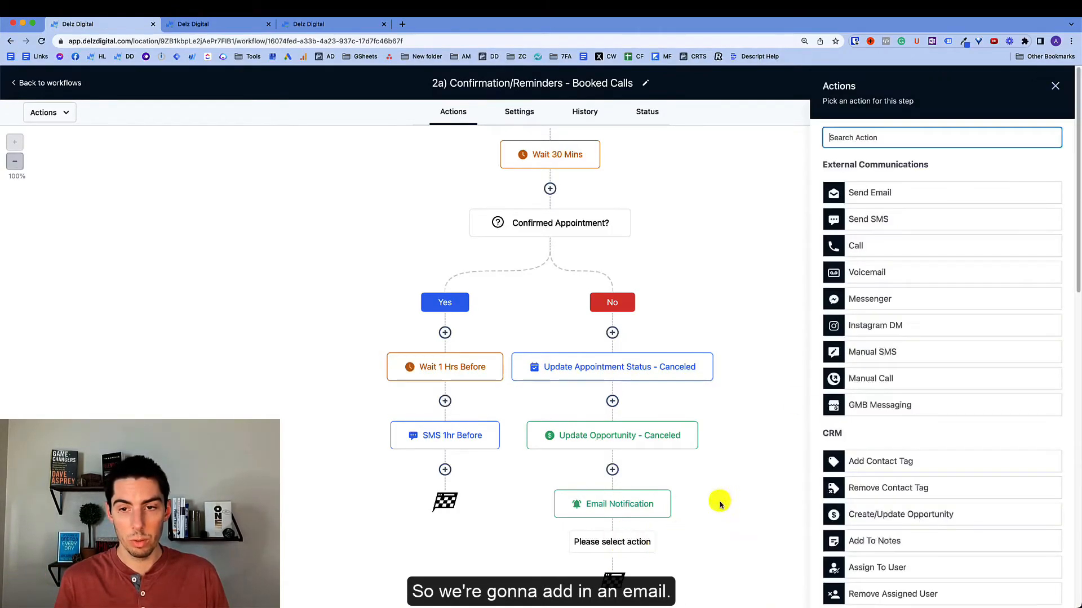
click(863, 195)
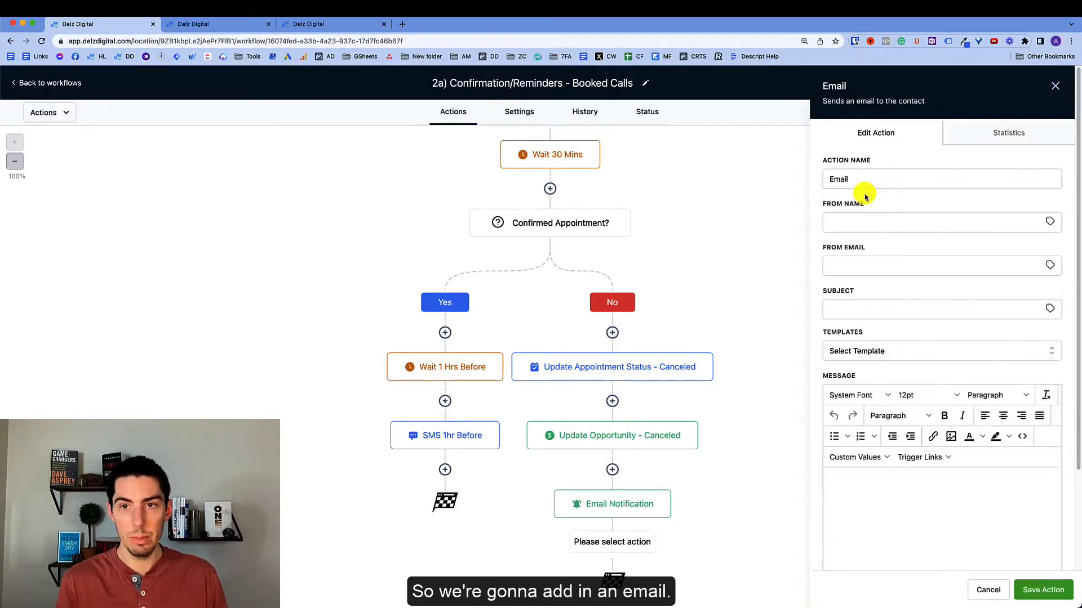
click(857, 308)
text(We have canceled your appointment 😞)
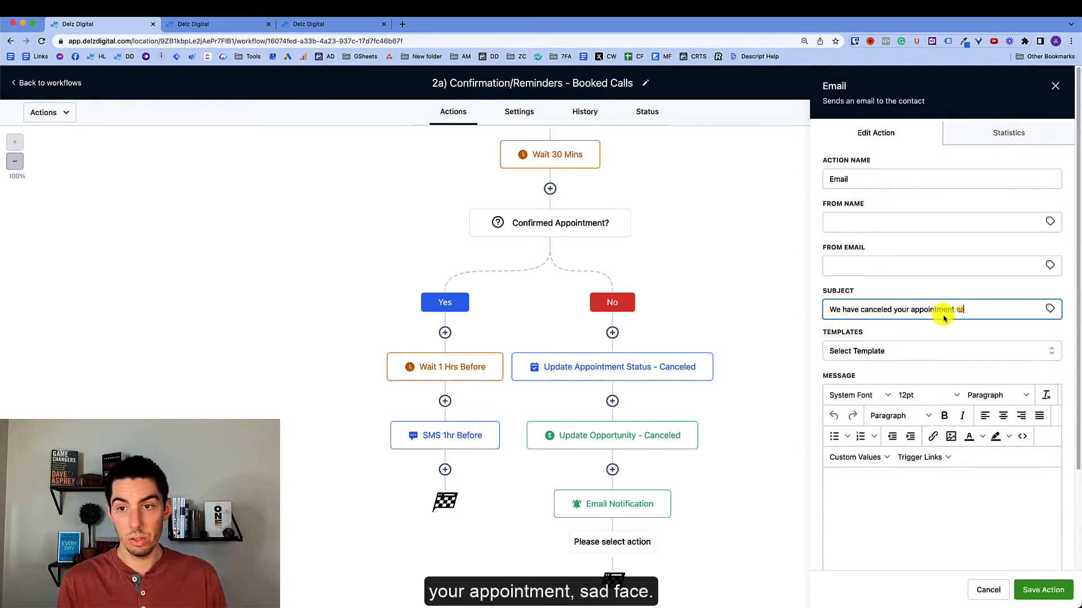
- Write the email explaining today's cancellation for lack of confirmation yesterday, with a linked 'You may reschedule here' and {{user.name}} sign-off, and save the action
scroll(924, 361, down, 3)
click(900, 380)
text(Hello {{contact.first_name}},  Since we did not receive a response from you yesterday confirming your appointment, we regret to inform you that we had to cancel your appointment for today.  You may reschedule here  {{user.name}})
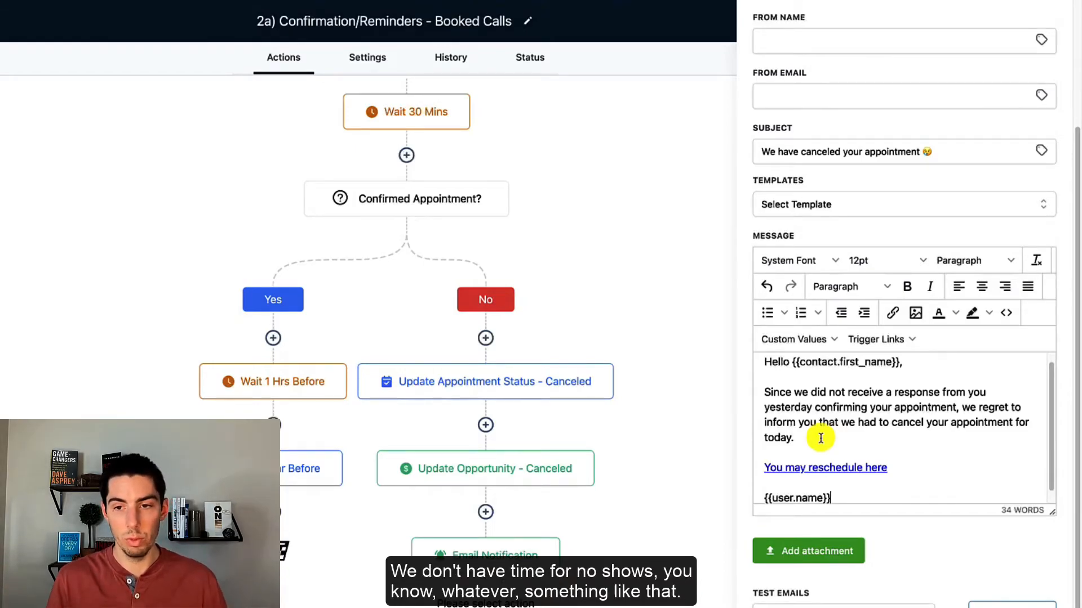
triple_click(768, 467)
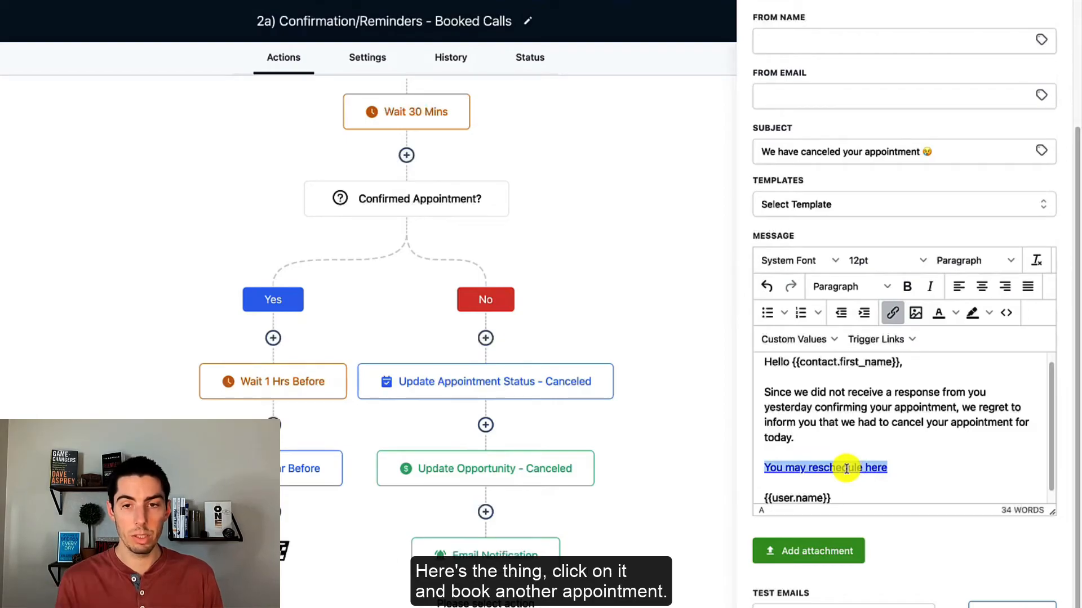
scroll(846, 469, down, 1)
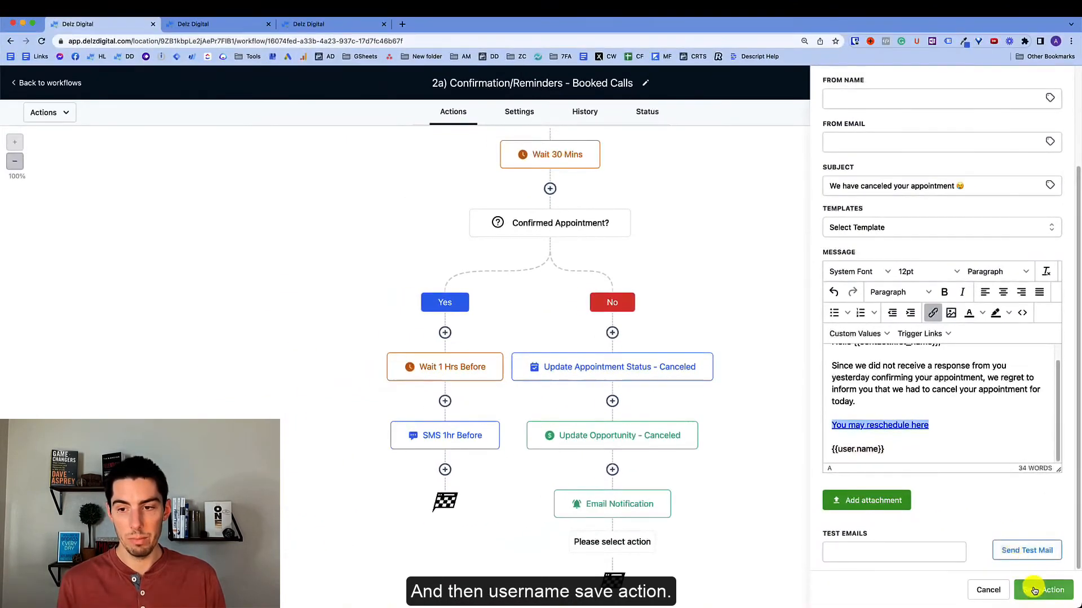
click(1035, 590)
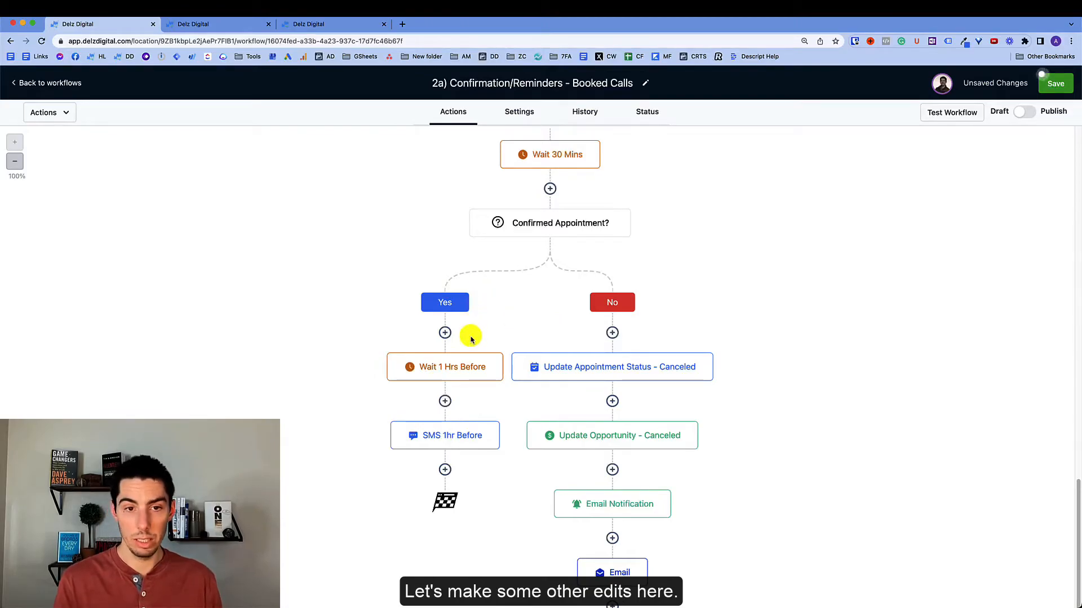
- Rename the Yes branch's wait action to 'Wait 46 mins before', set it to 46 minutes before the appointment, and save it
click(441, 370)
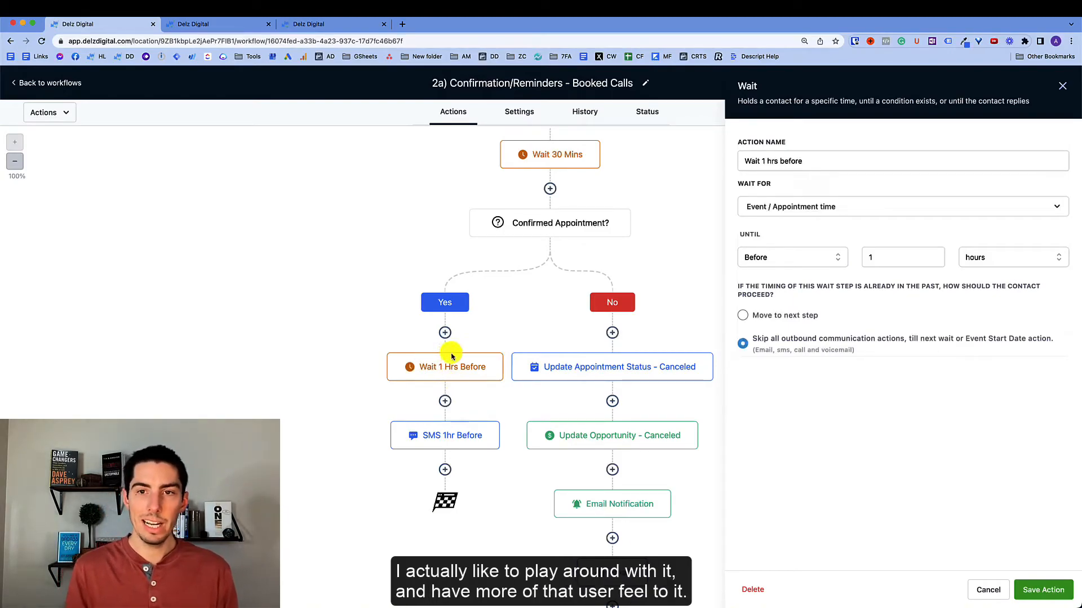
double_click(763, 161)
key(BackSpace)
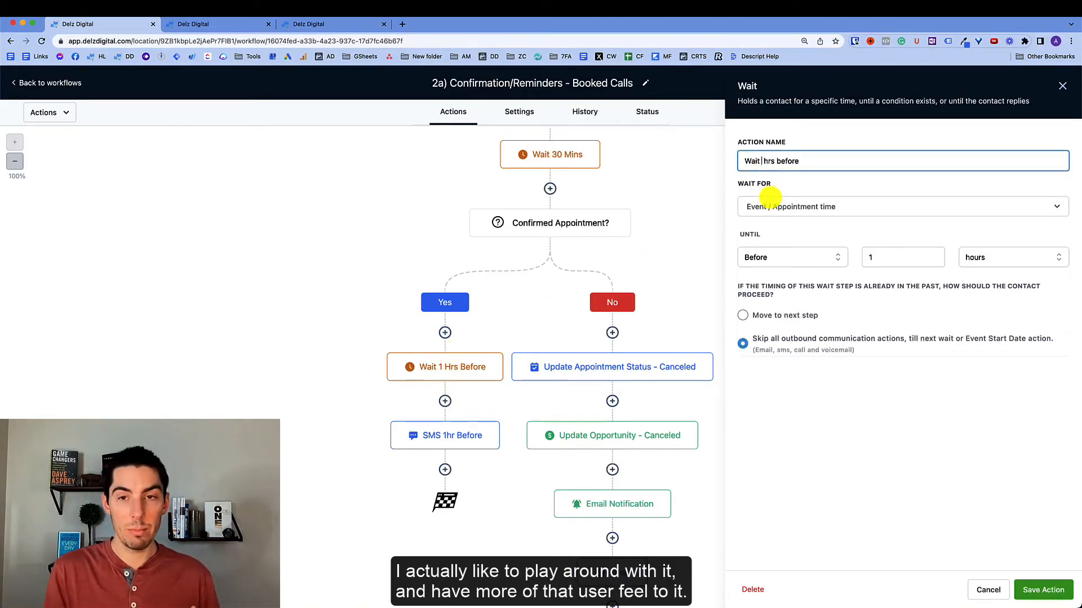
text(46 min)
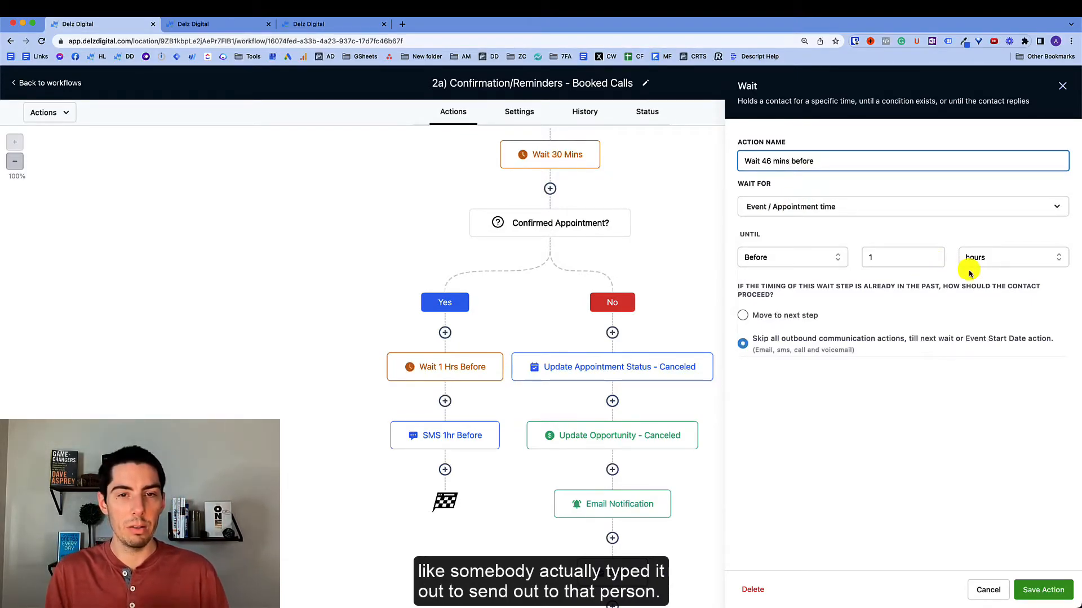
click(997, 257)
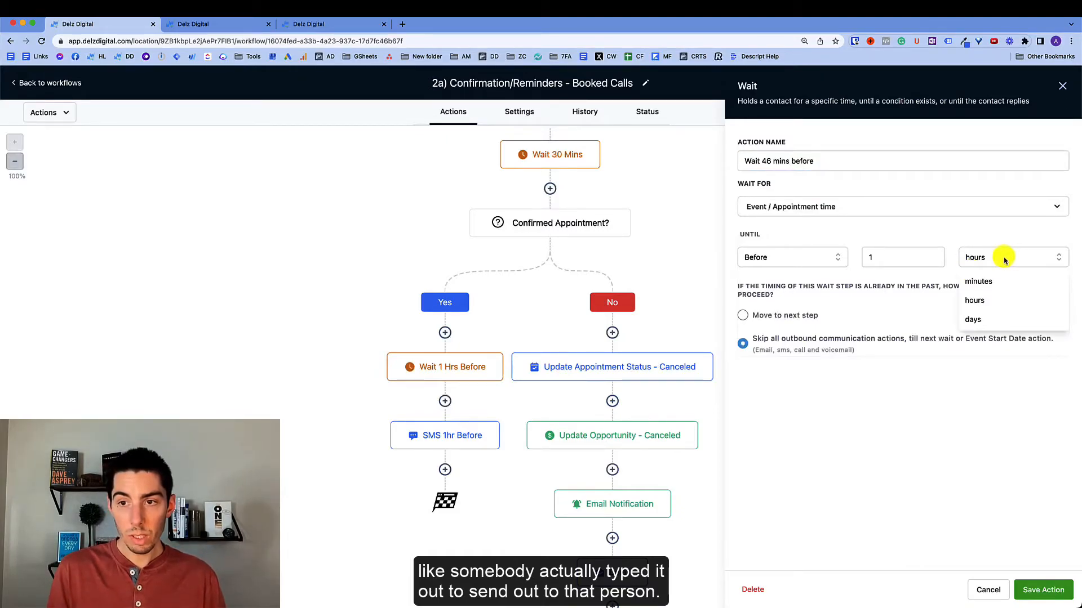
click(978, 280)
click(877, 257)
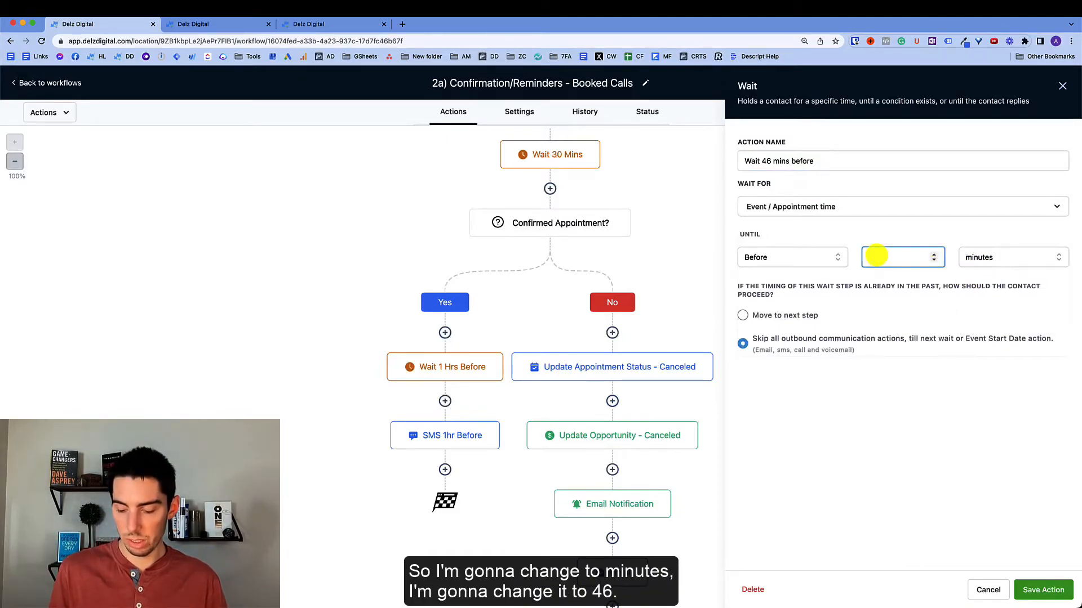
click(1041, 590)
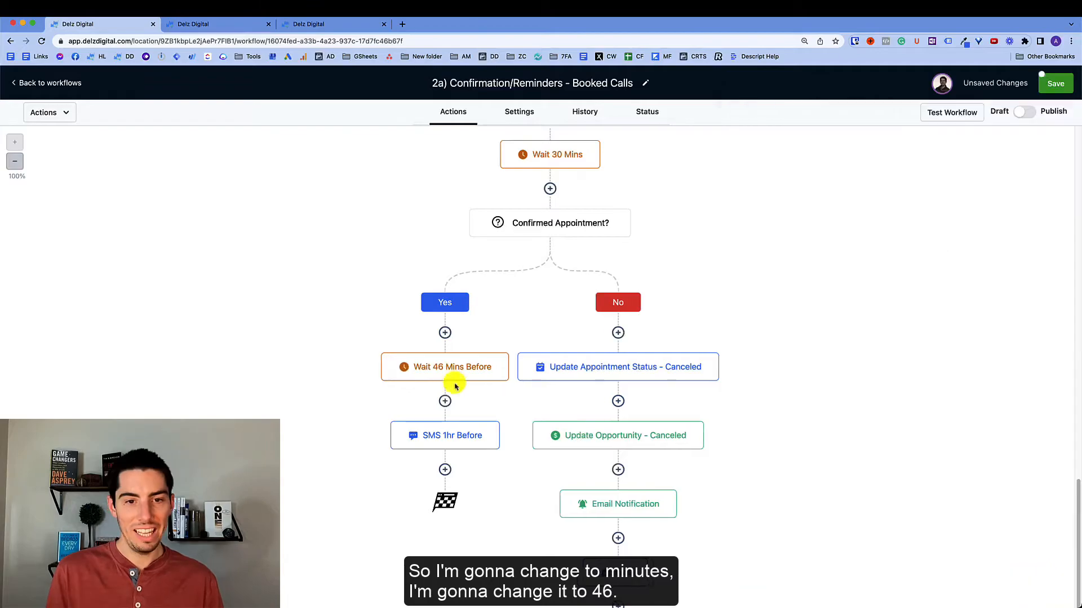
- Rename the Yes branch's SMS action to 'SMS 46 mins before', change its reminder wording to 'in about 45 mins', and save it
click(442, 442)
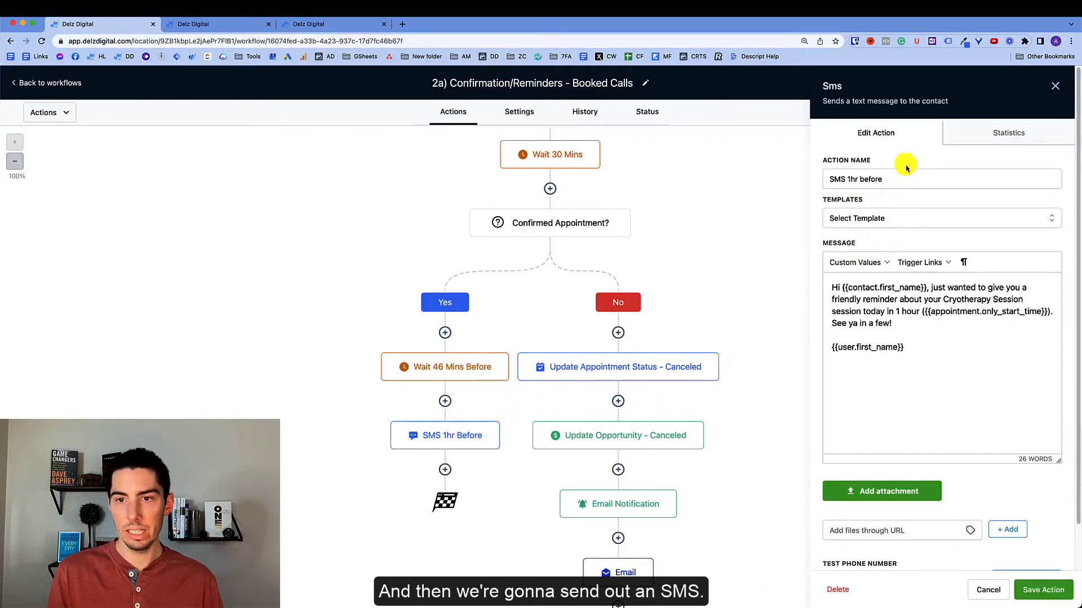
click(858, 179)
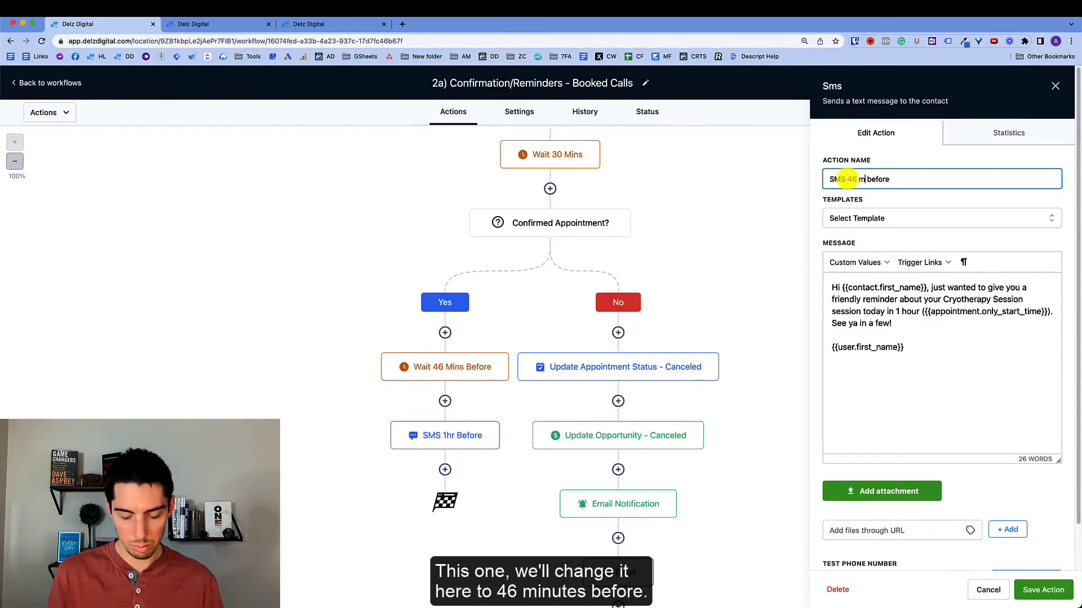
click(935, 365)
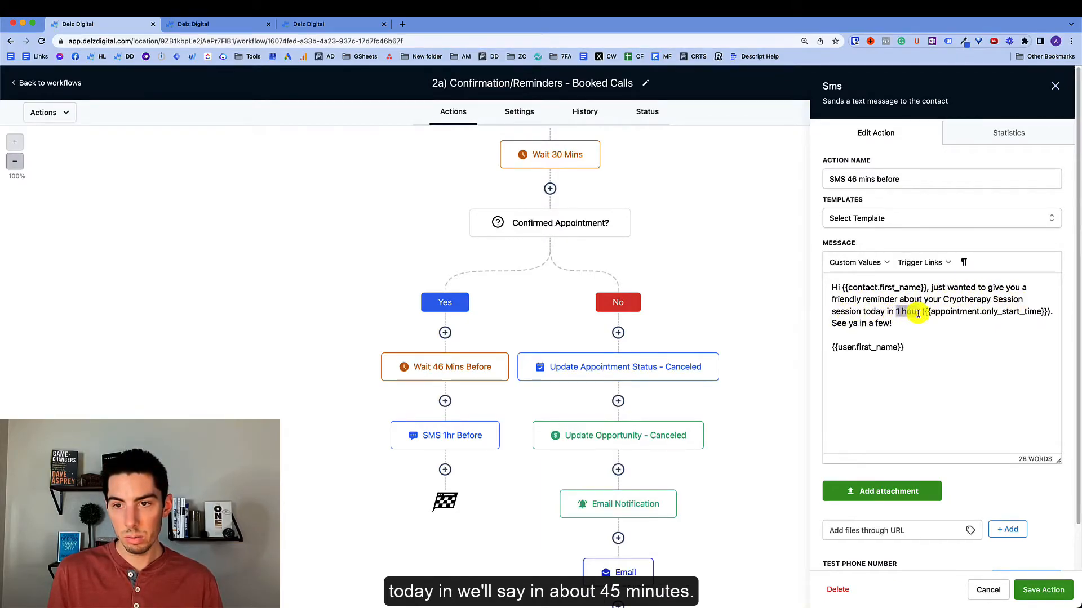
drag(918, 313, 920, 312)
text(about)
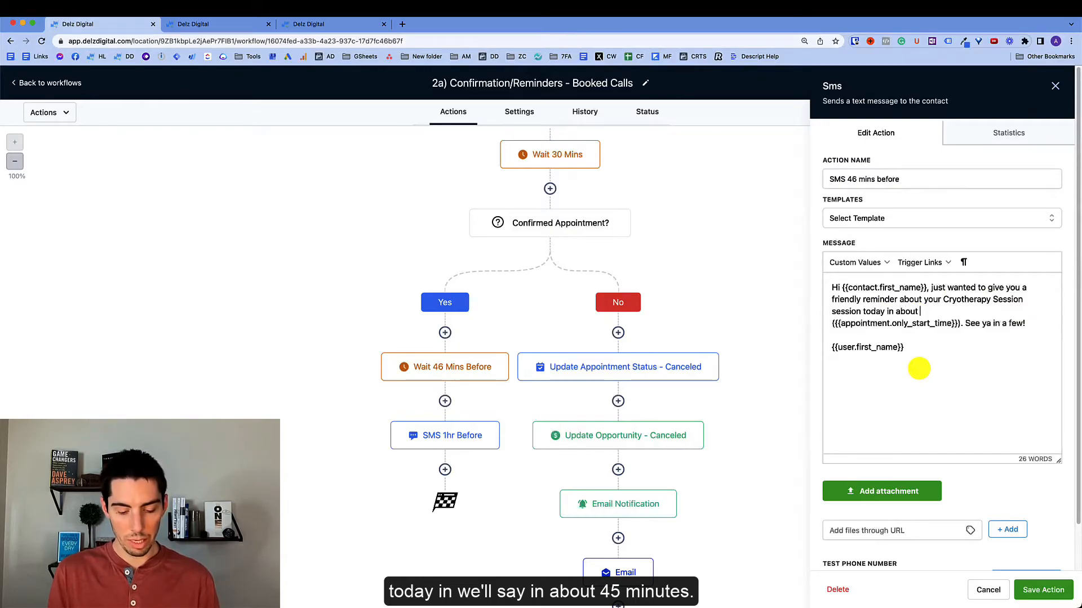
drag(834, 324, 957, 324)
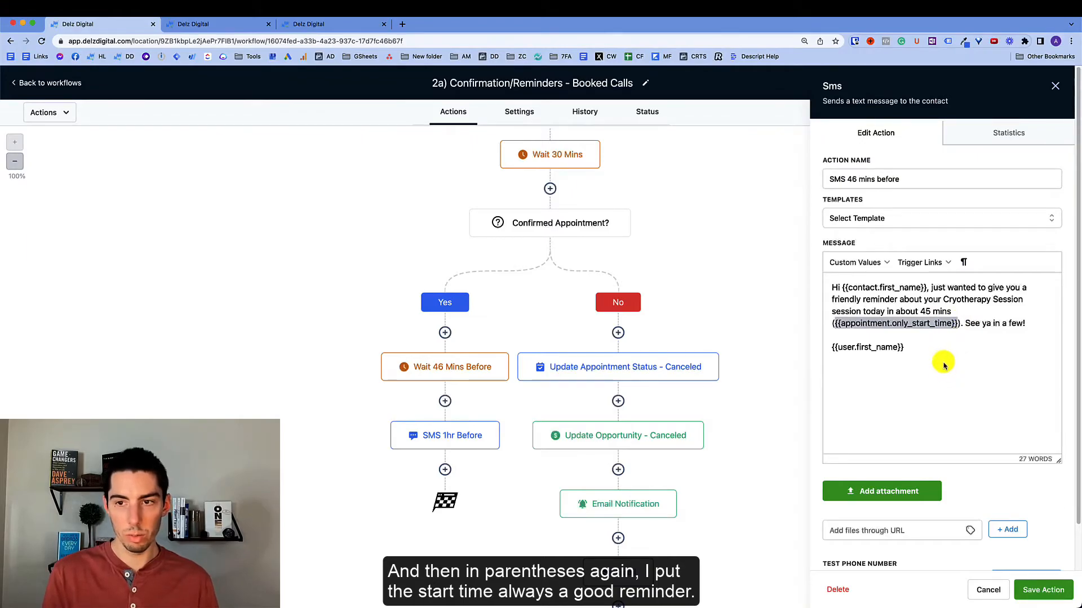
click(946, 349)
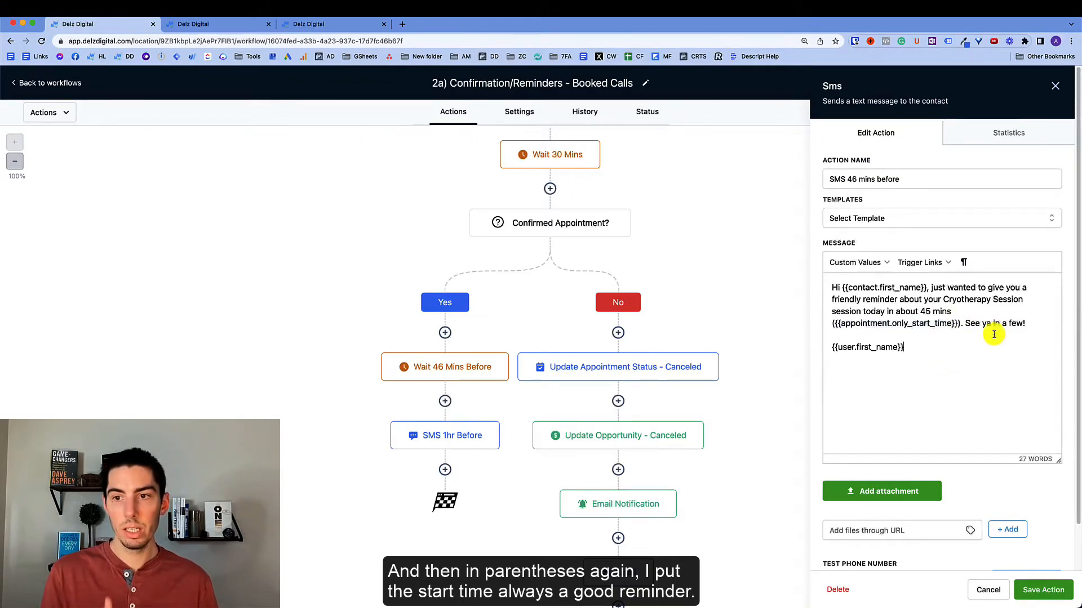
click(1042, 589)
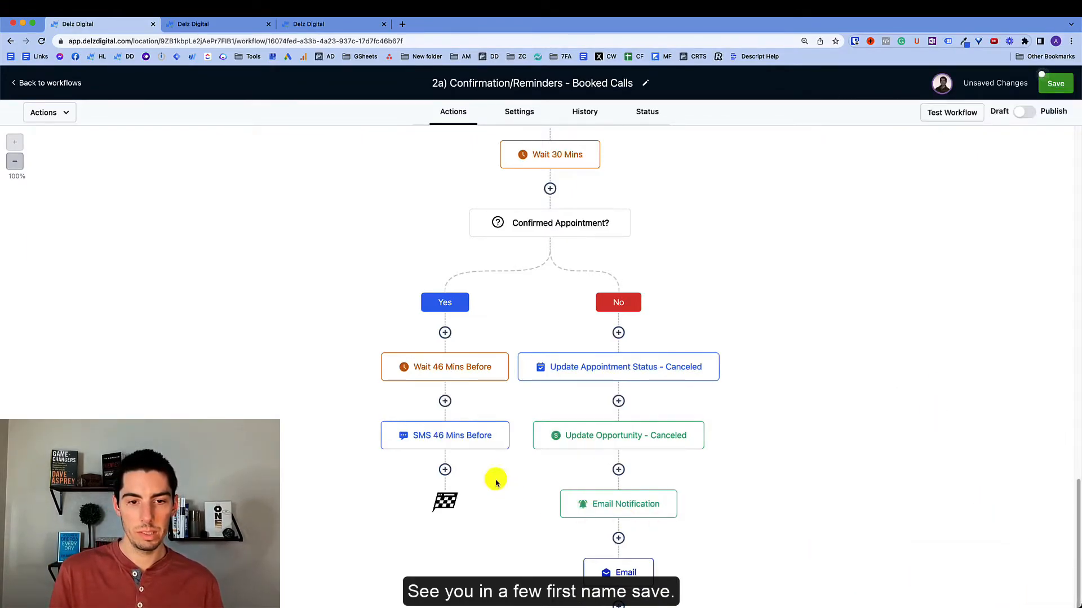
- Add a time-delay wait of 106 minutes below SMS 46 Mins Before, name it 'Wait 1 hr after appt', and save it
click(445, 470)
scroll(900, 475, down, 8)
scroll(900, 475, down, 7)
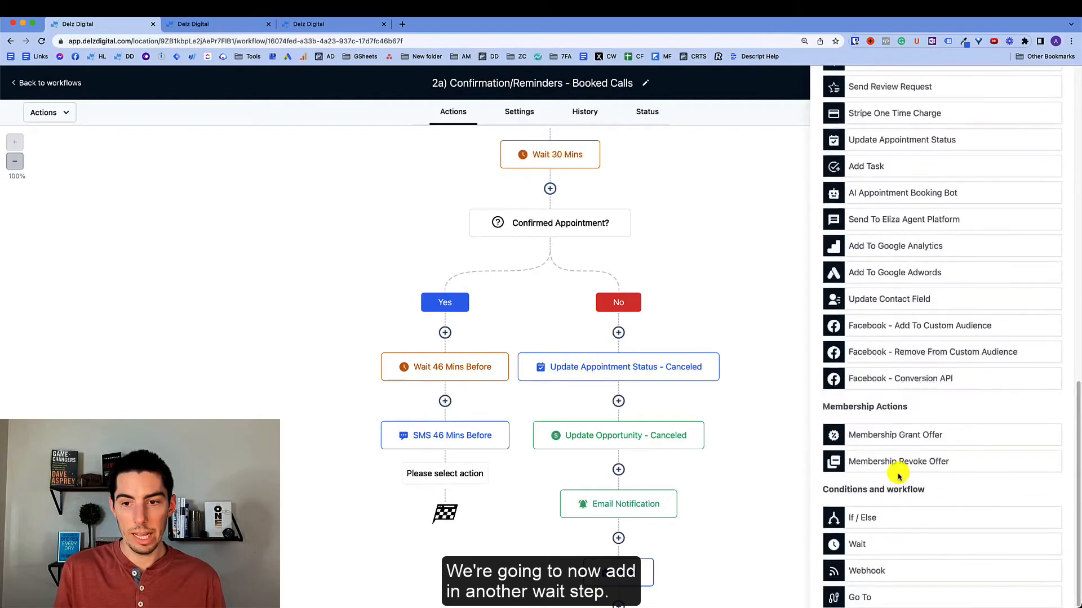
click(864, 539)
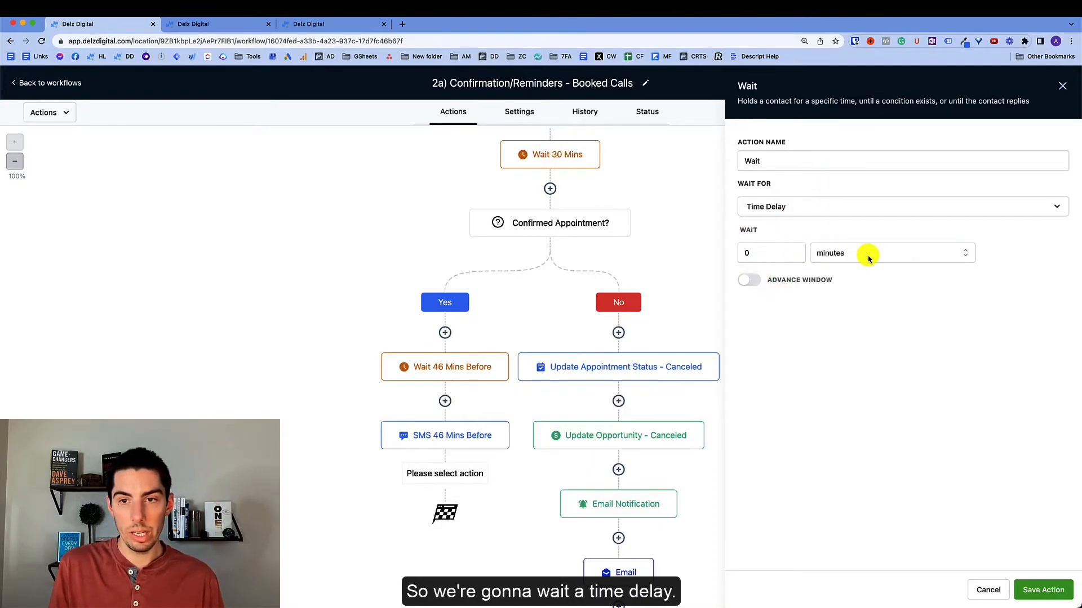
click(770, 161)
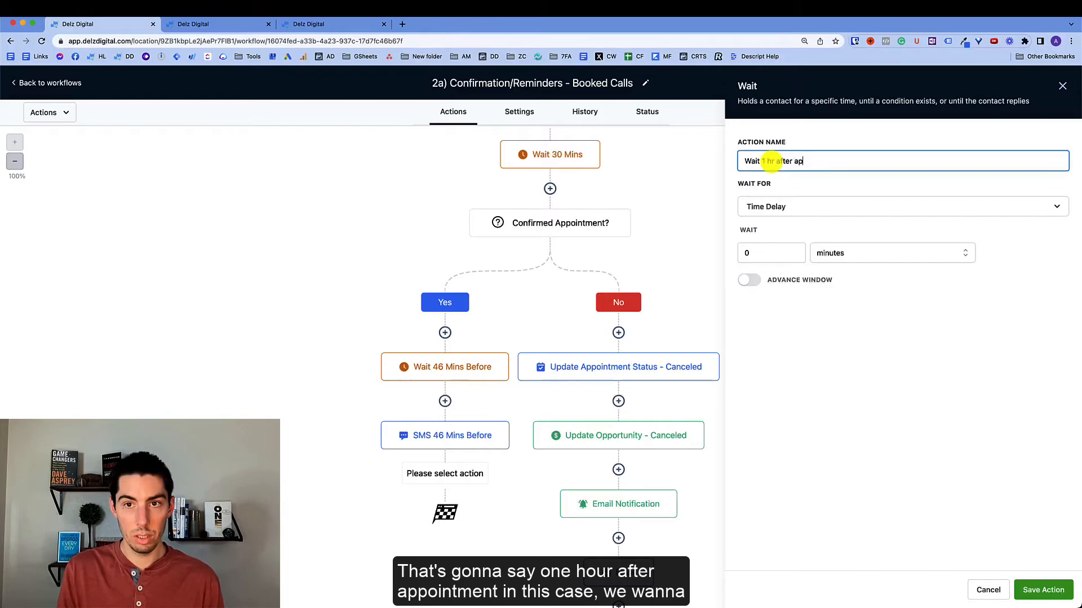
text(1 hr after appt)
click(747, 259)
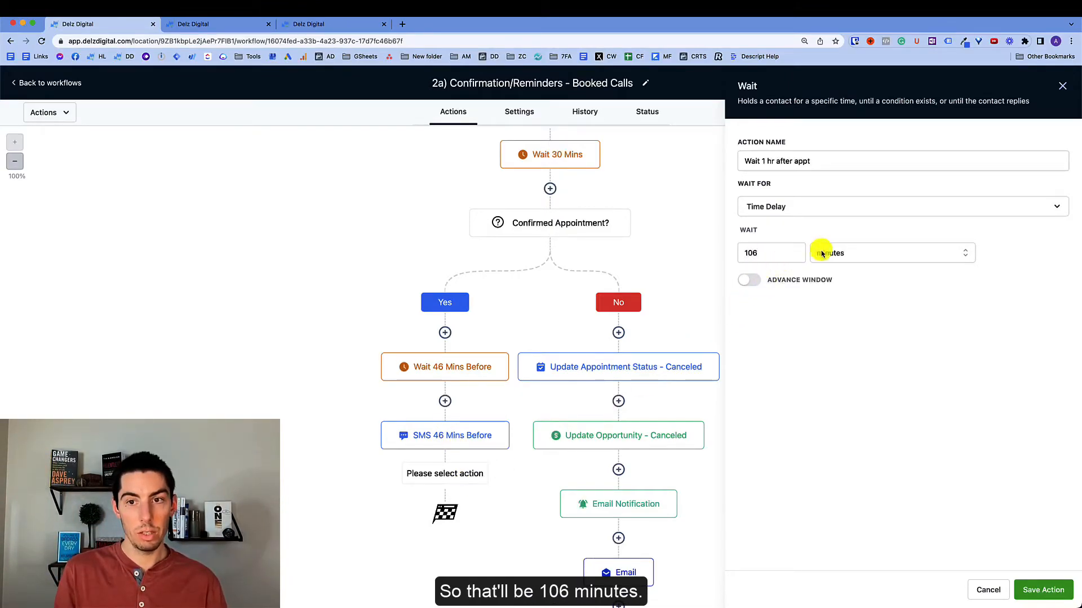
click(1051, 596)
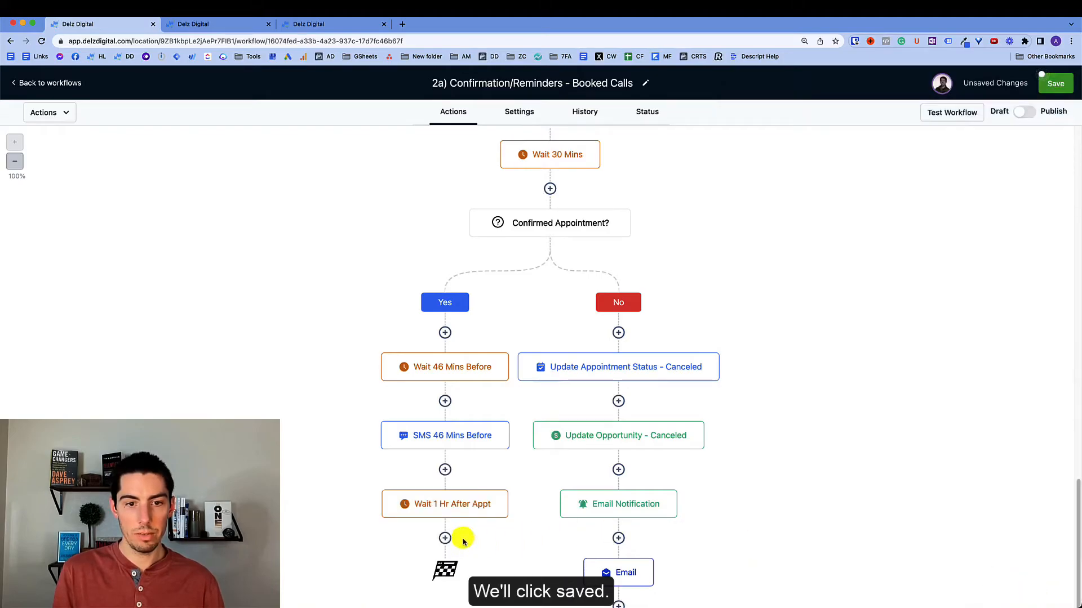
- Add an internal email notification to the Assigned User below Wait 1 Hr After Appt with the subject 'How was {{contact.name}}'s visit today?'
click(445, 538)
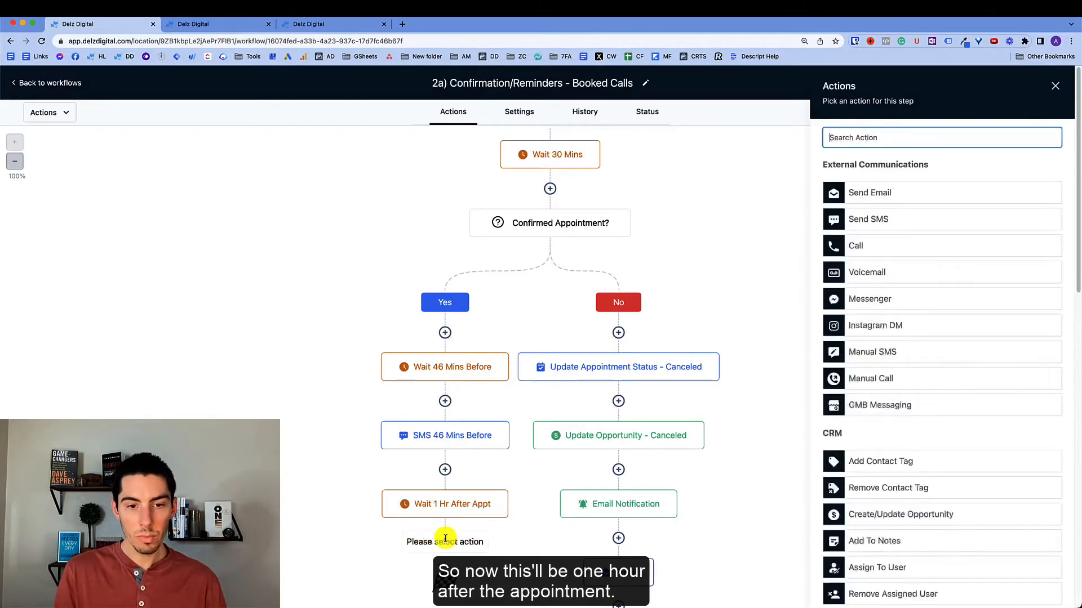
scroll(886, 459, down, 3)
scroll(886, 451, up, 3)
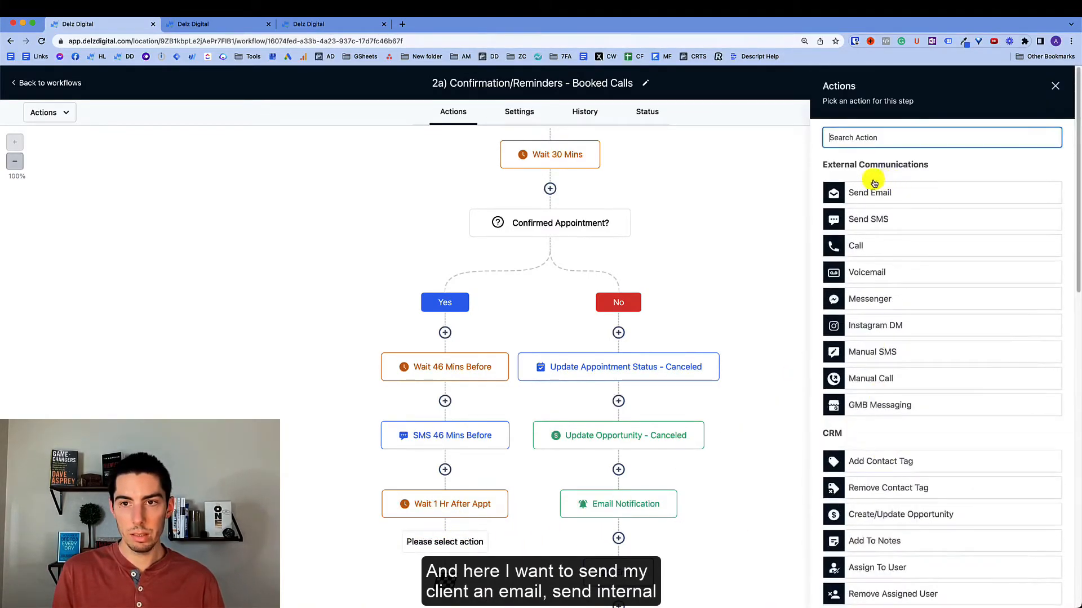
scroll(879, 419, down, 5)
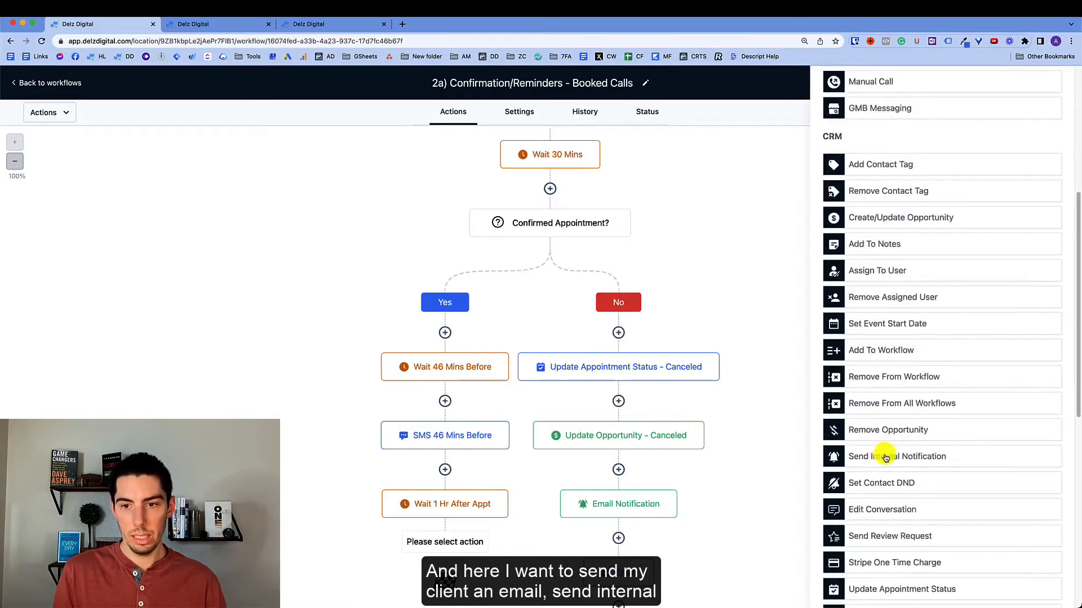
click(886, 452)
click(851, 161)
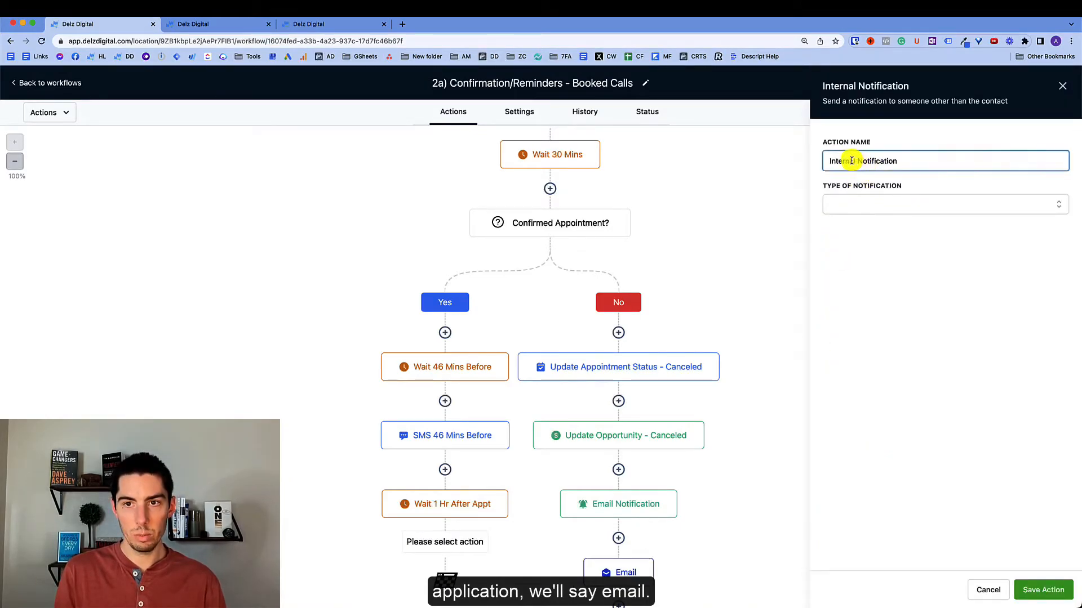
click(868, 213)
click(852, 356)
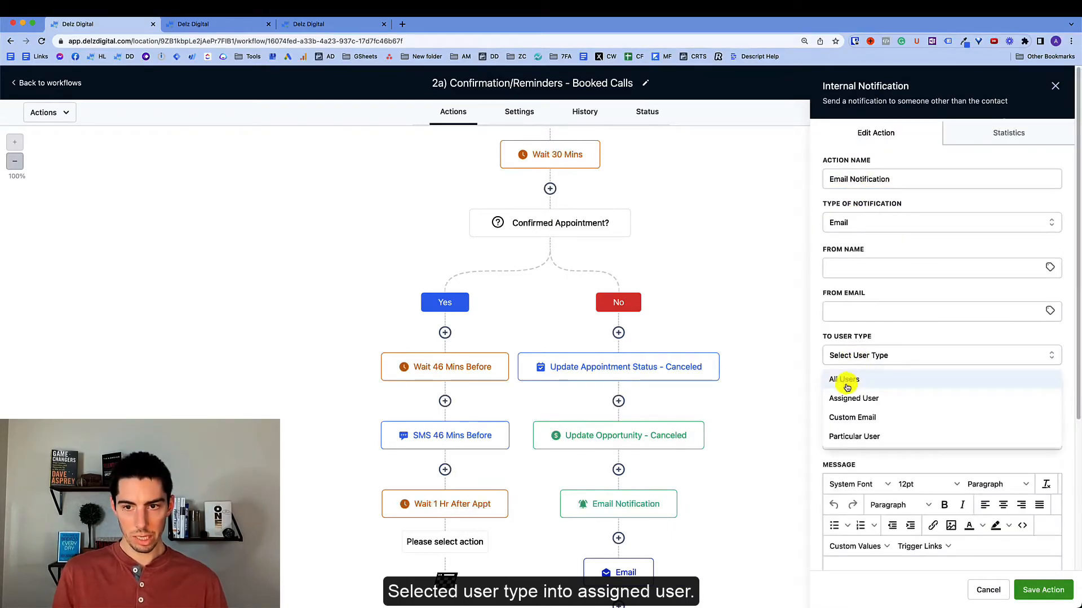
click(854, 398)
scroll(862, 382, down, 2)
click(824, 225)
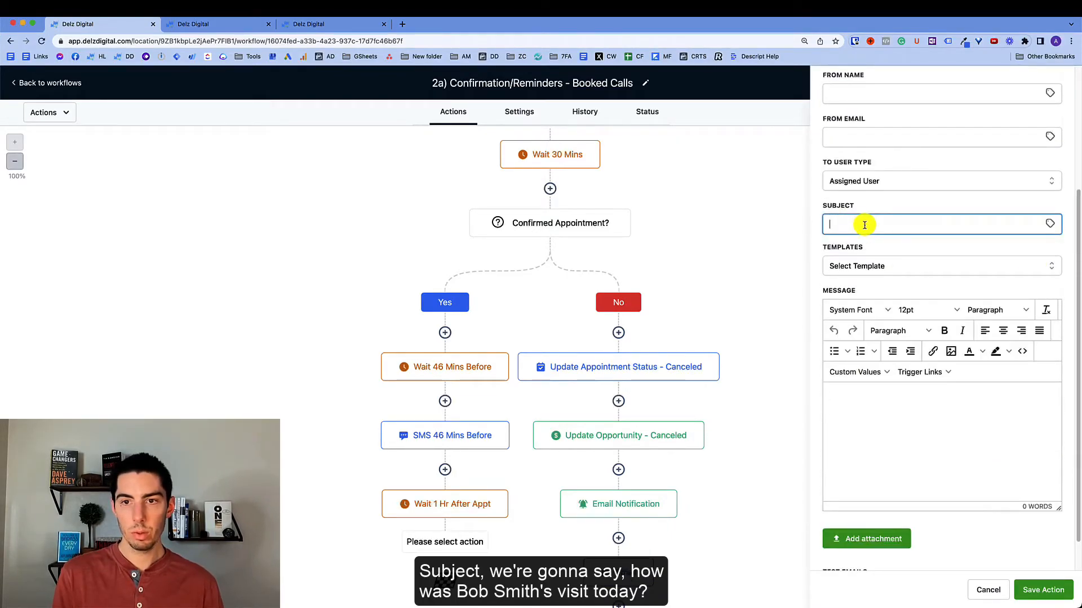
text(How was {{contact.name}}'s visit today?)
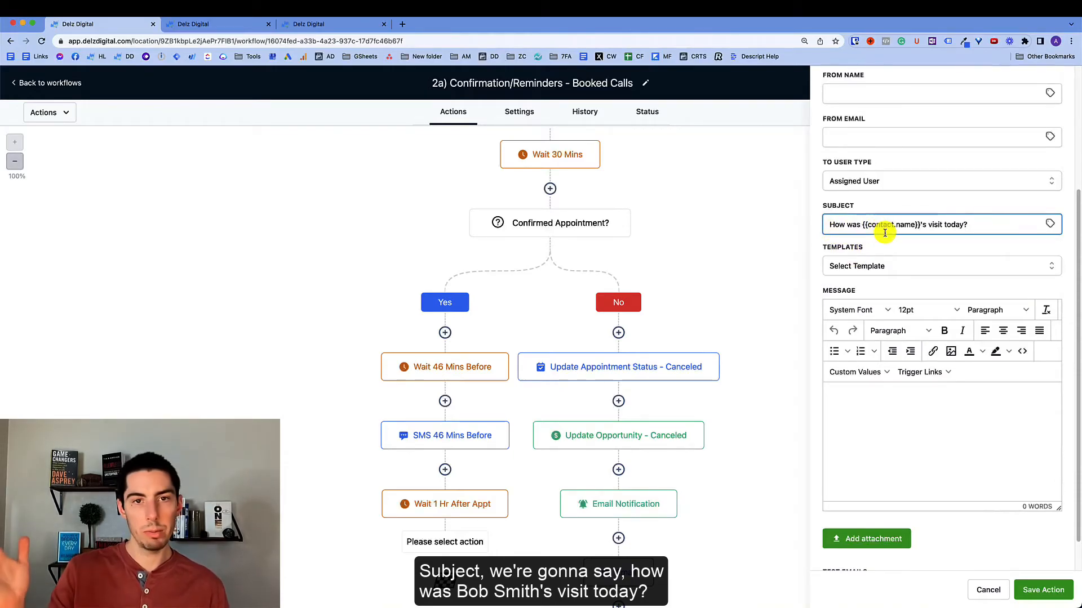
- Write the notification message 'How did {{contact.name}} appointment go today? Please don't forget to update their opportunity card.' and save the action
click(869, 414)
text(How did {{contact.name}} appointment go today?  Please don't forget to update their opportunity card.)
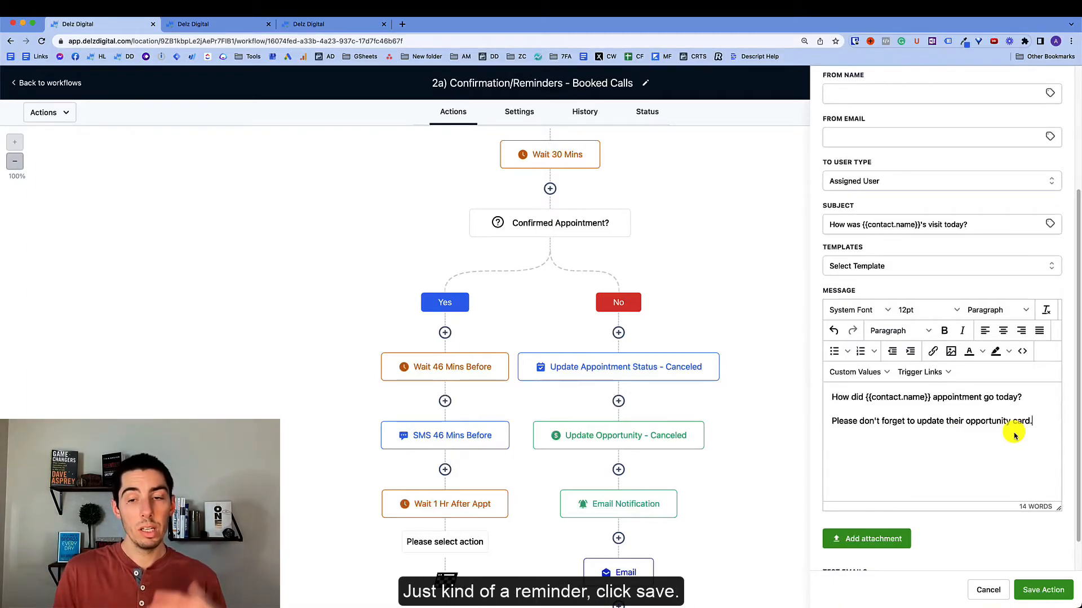
click(1042, 590)
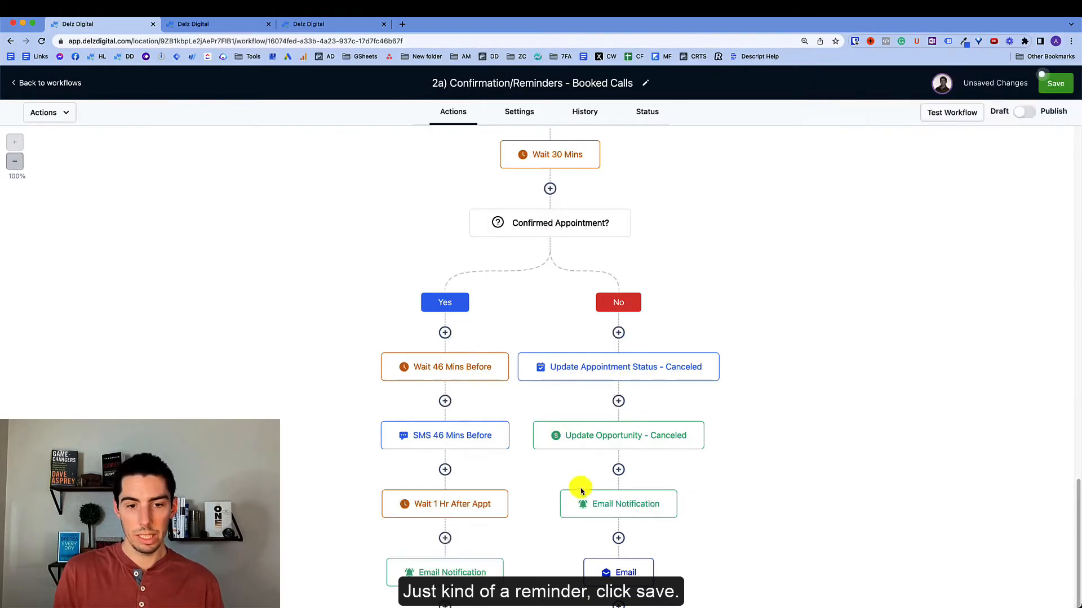
scroll(563, 515, down, 2)
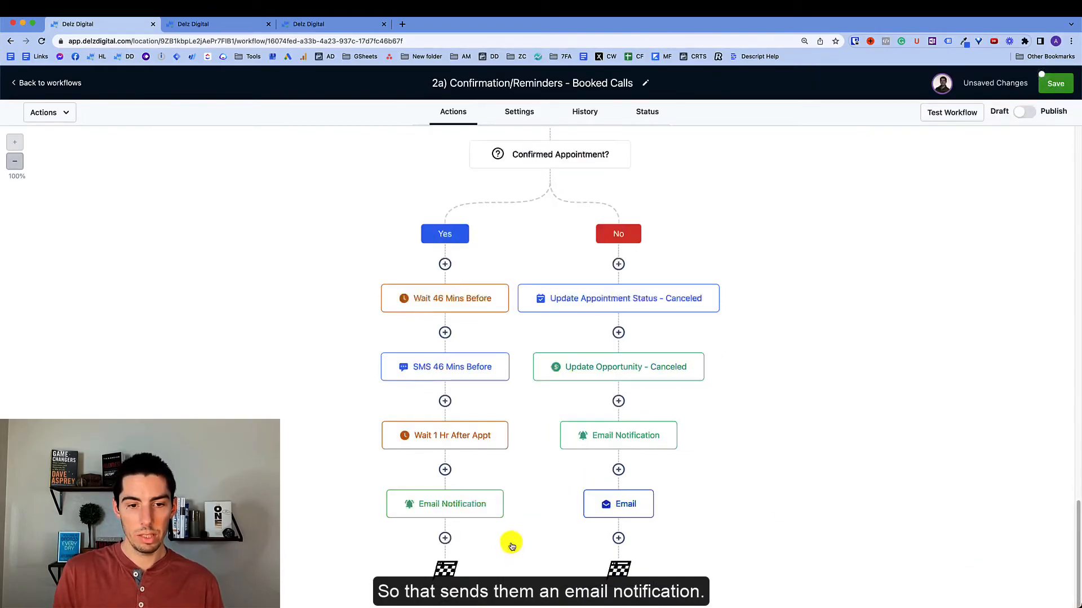
- Add a task action below the Yes branch's Email Notification, titled '{{contact.name}} Post Appointment Update'
click(446, 537)
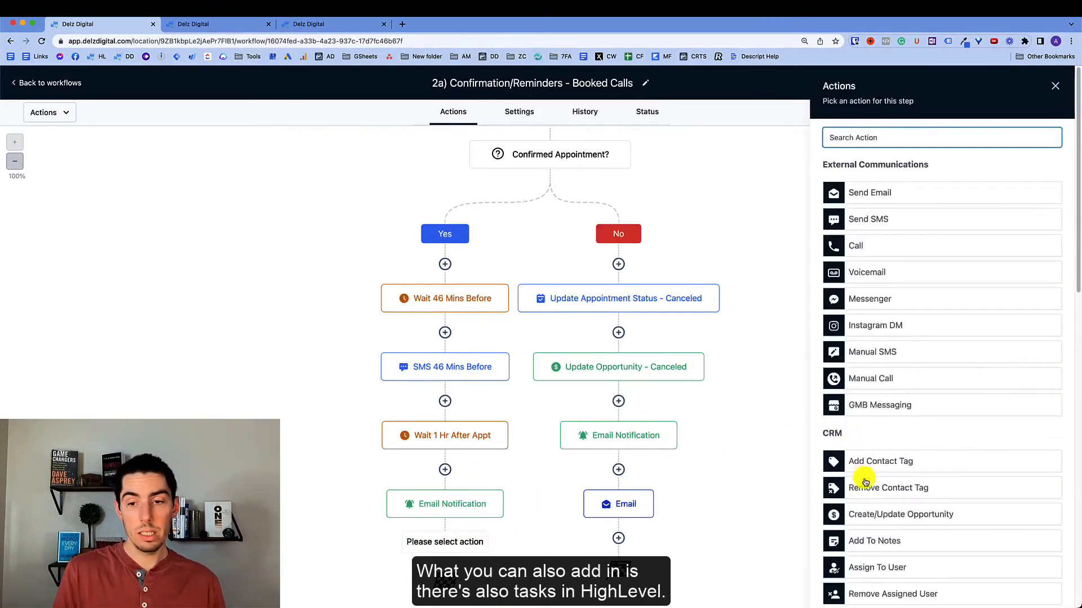
scroll(910, 242, down, 6)
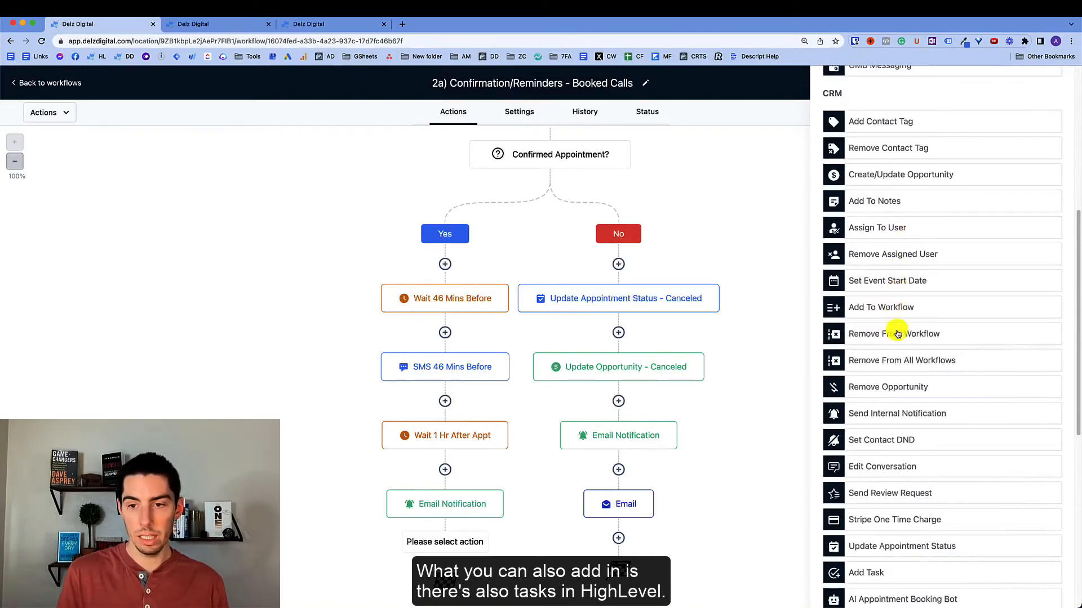
scroll(881, 382, down, 2)
click(868, 457)
click(870, 205)
click(874, 205)
text({{contact.name}} Post Appointment Update)
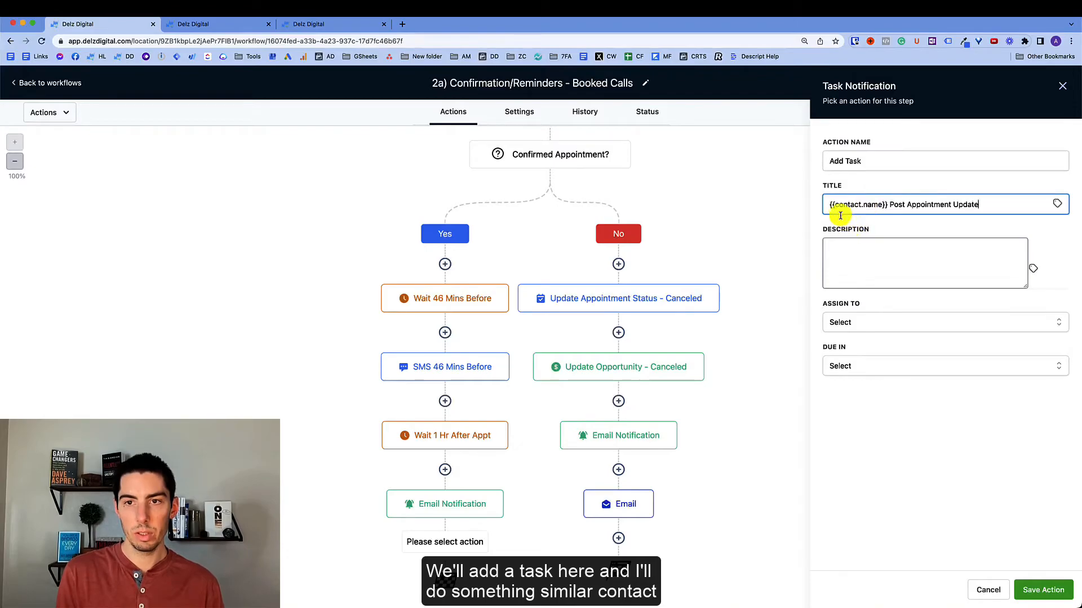
- Describe the task as 'Update {{contact.name}}'s opportunity card and add any necessary notes to their profile.'
click(889, 244)
click(846, 260)
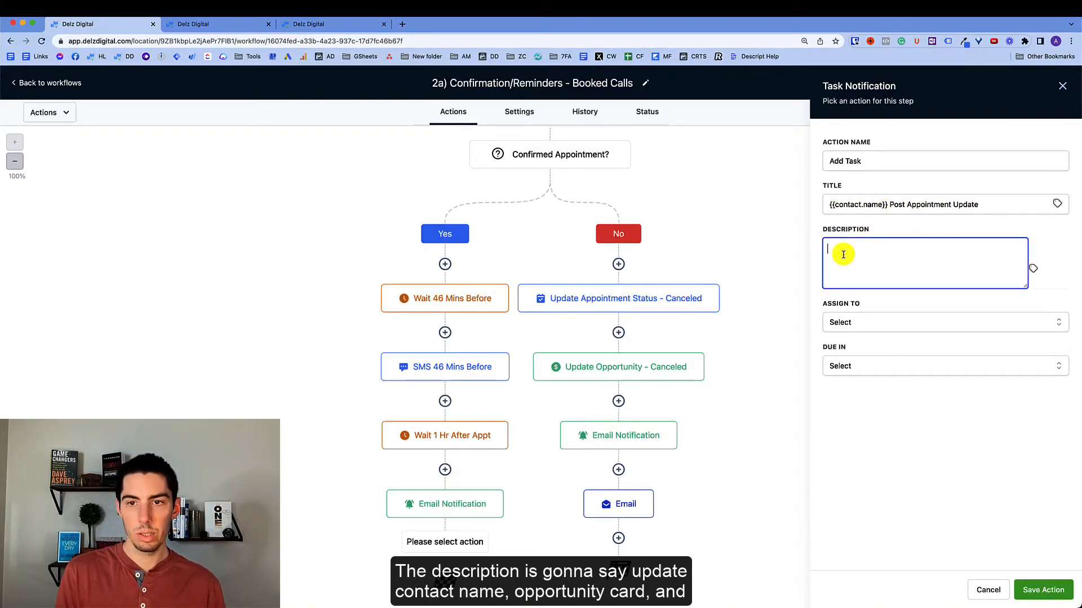
text(Update {{contact.name}}'s opportunity card and add any necessary notes to their profile.)
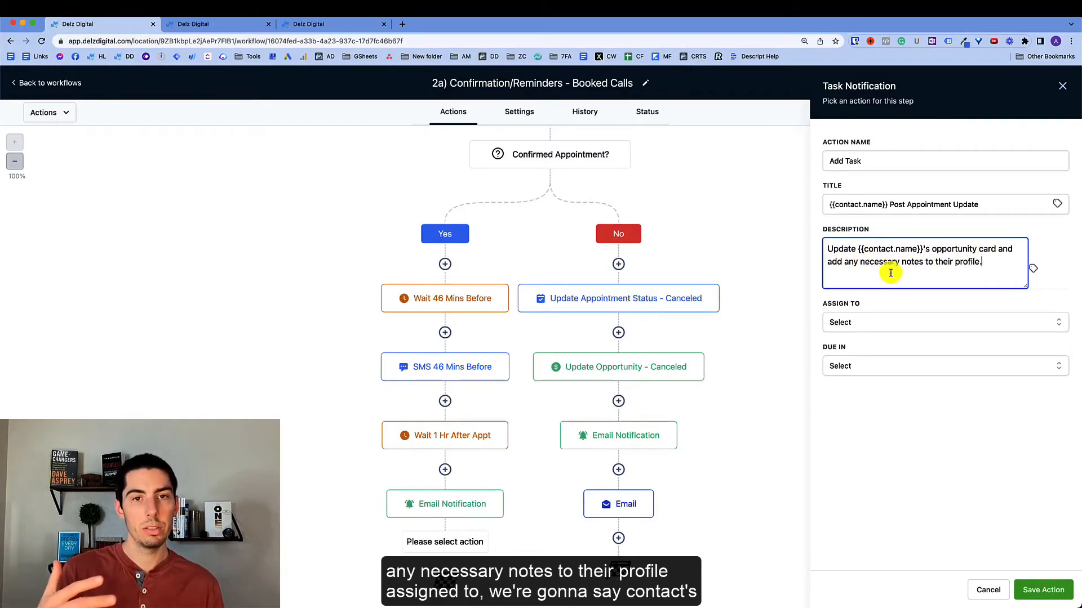
- Assign the task to Contact's Assigned User, make it due in 1 Day, and save the action
click(865, 321)
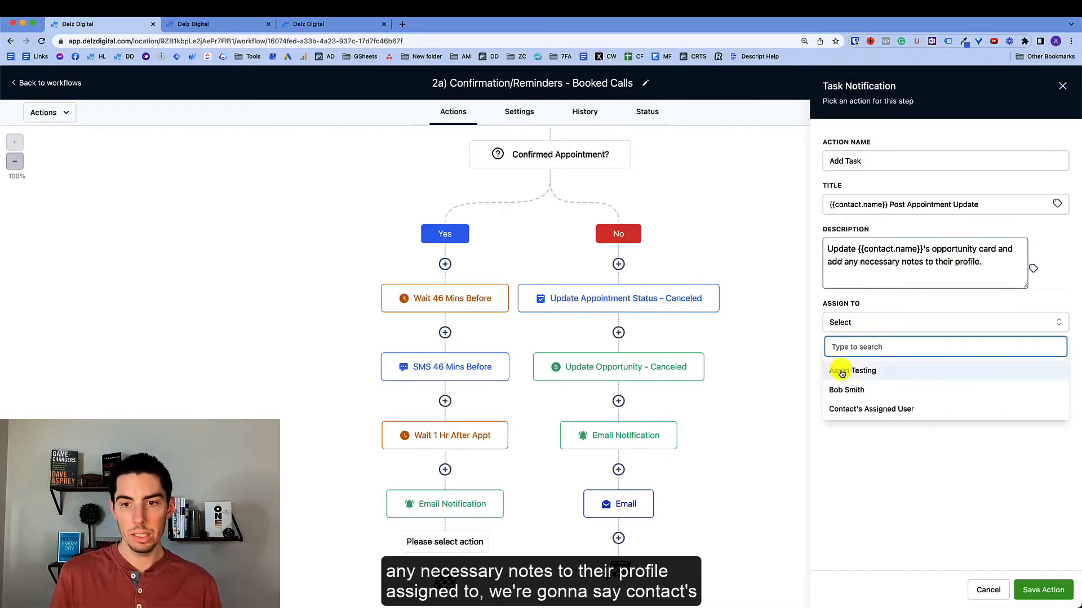
click(881, 413)
click(862, 367)
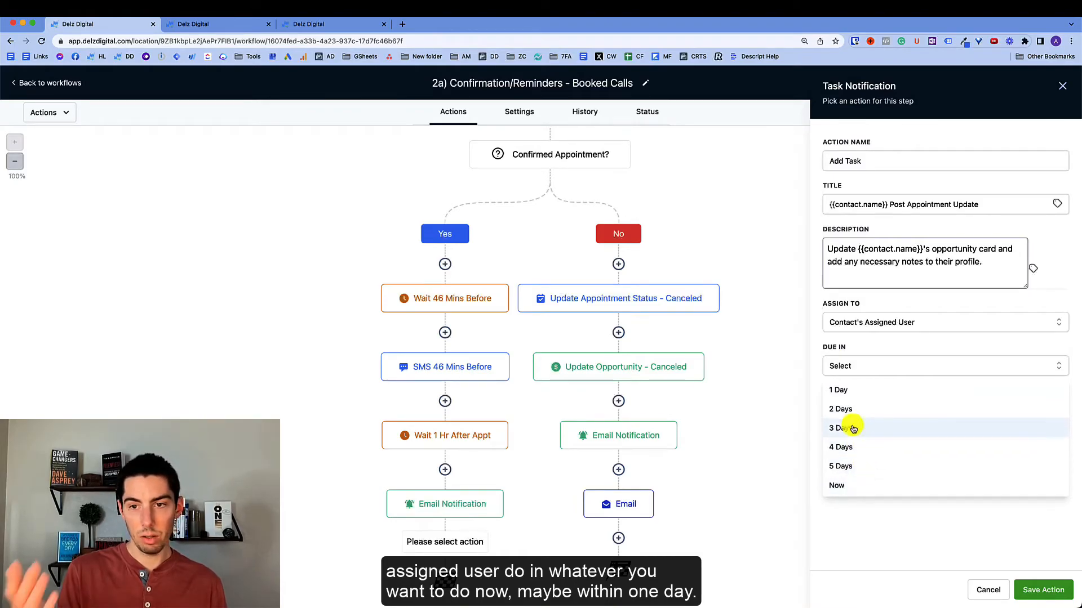
click(838, 389)
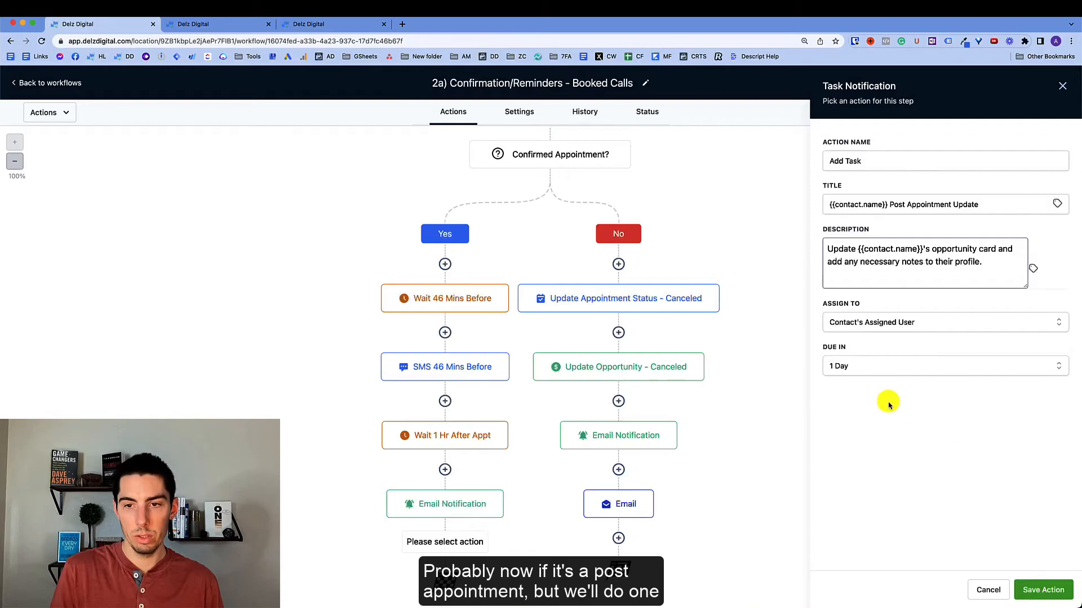
click(1043, 591)
- Add an E-mail review request below Add Task, name it 'Send Email Review Request', and save it
scroll(438, 543, down, 2)
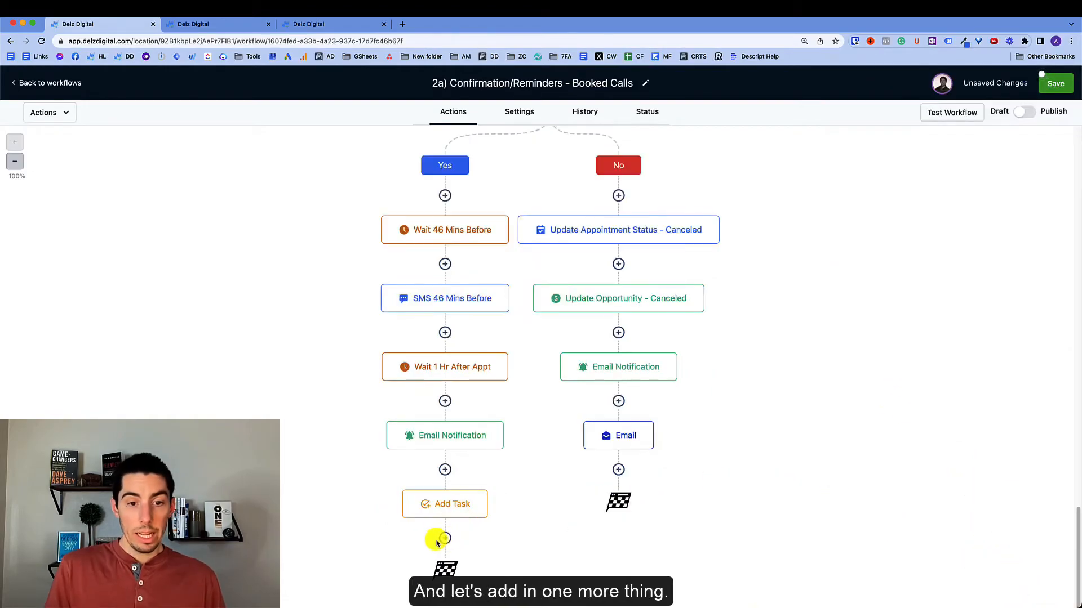
click(445, 539)
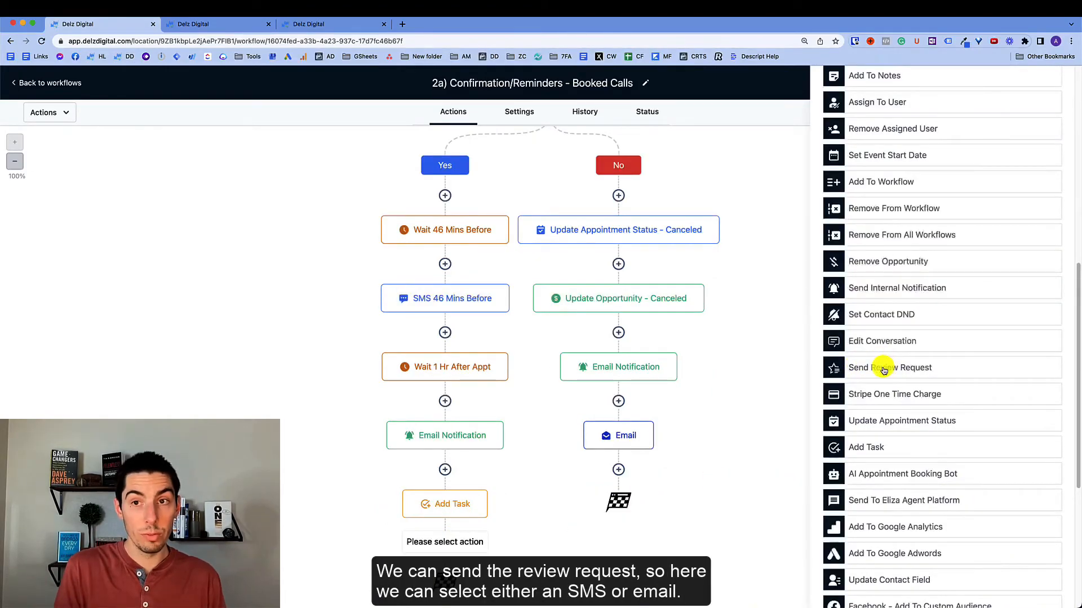
click(883, 369)
click(865, 203)
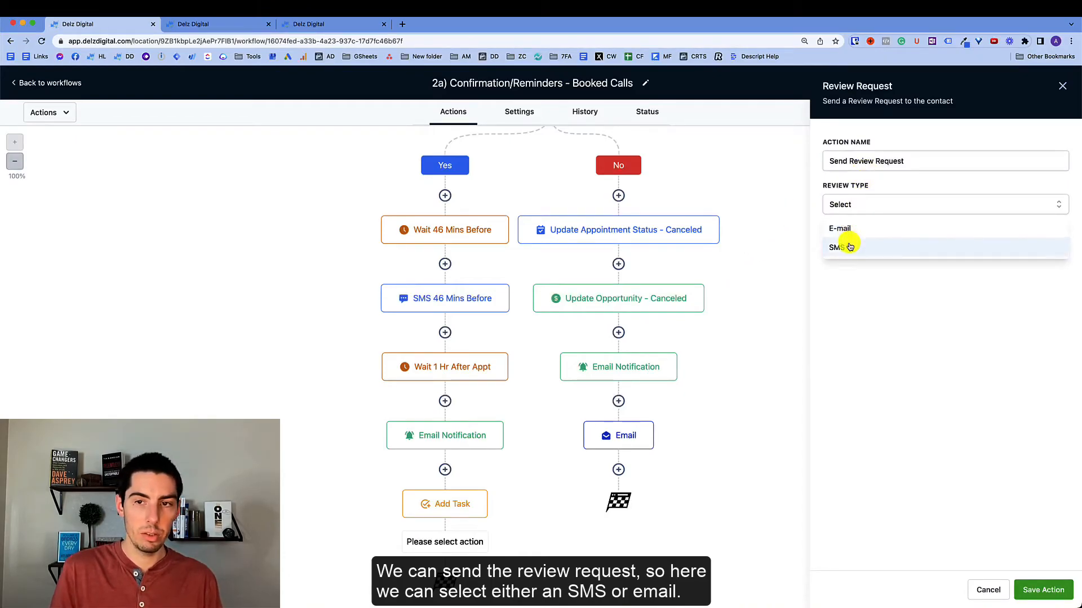
click(844, 228)
click(849, 162)
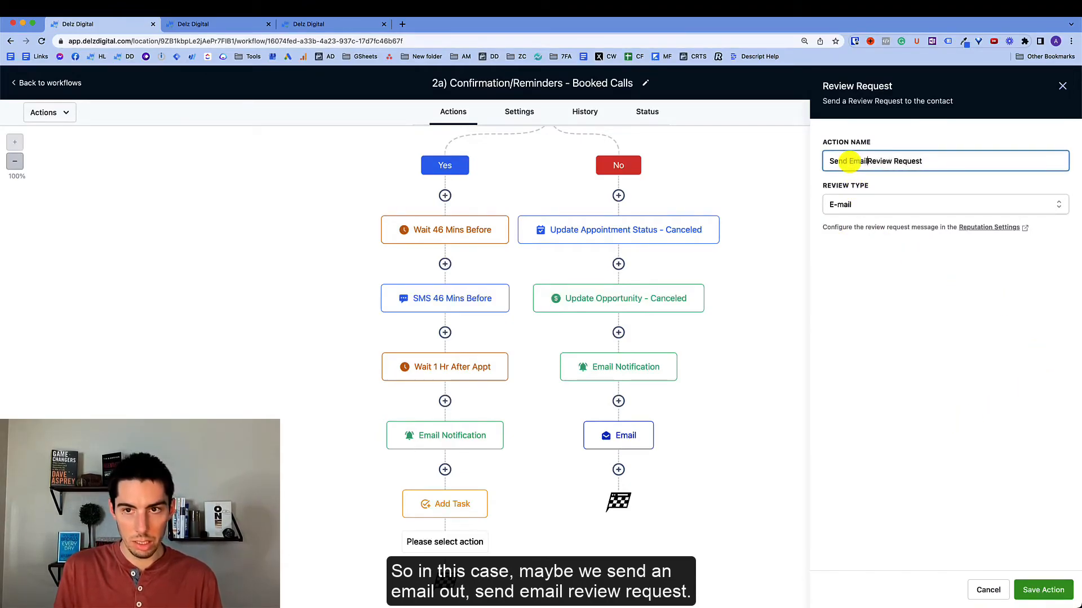
click(1042, 590)
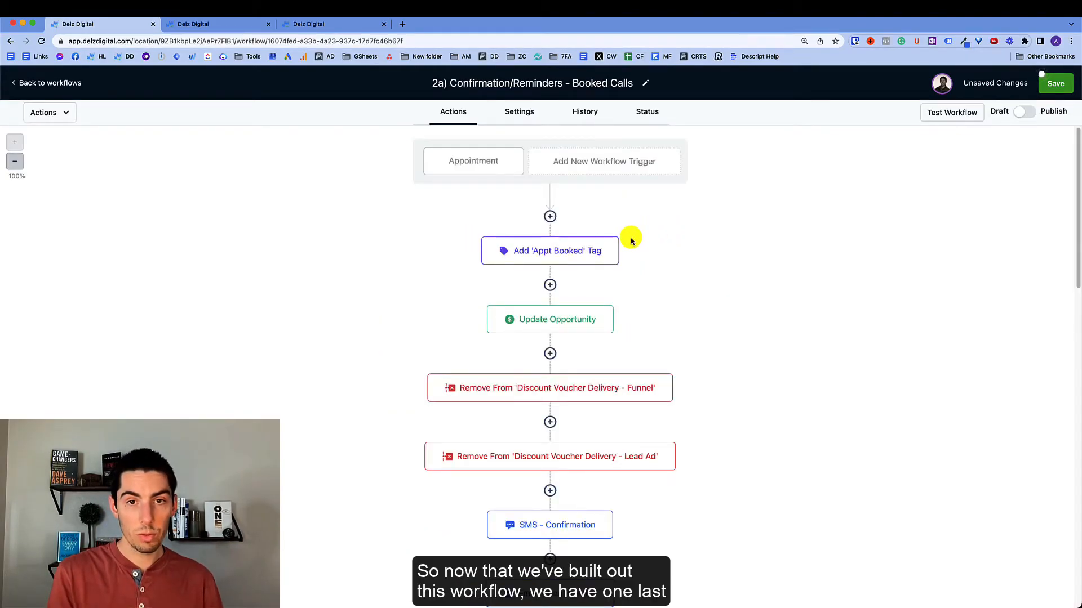
- Set the default sender name in the workflow's settings to the From Name custom value
click(524, 119)
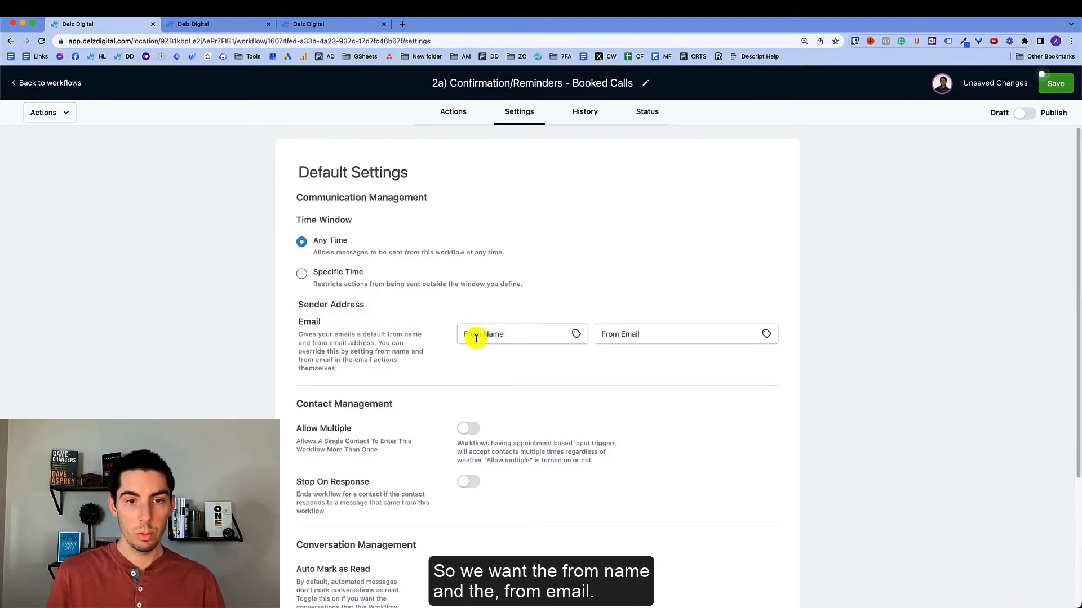
click(577, 335)
scroll(540, 473, down, 2)
click(526, 479)
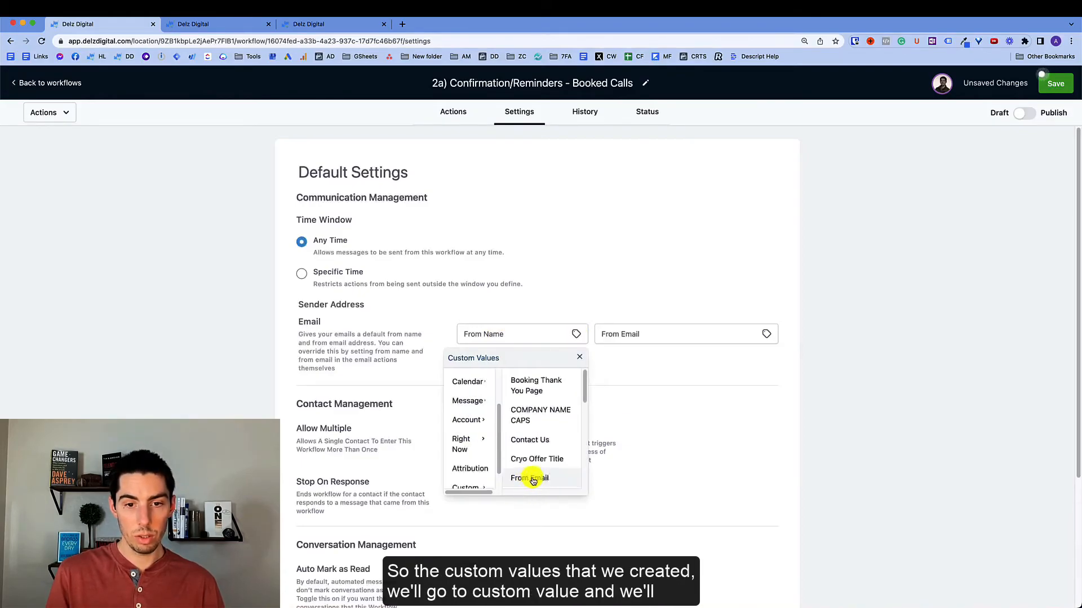
scroll(541, 475, down, 1)
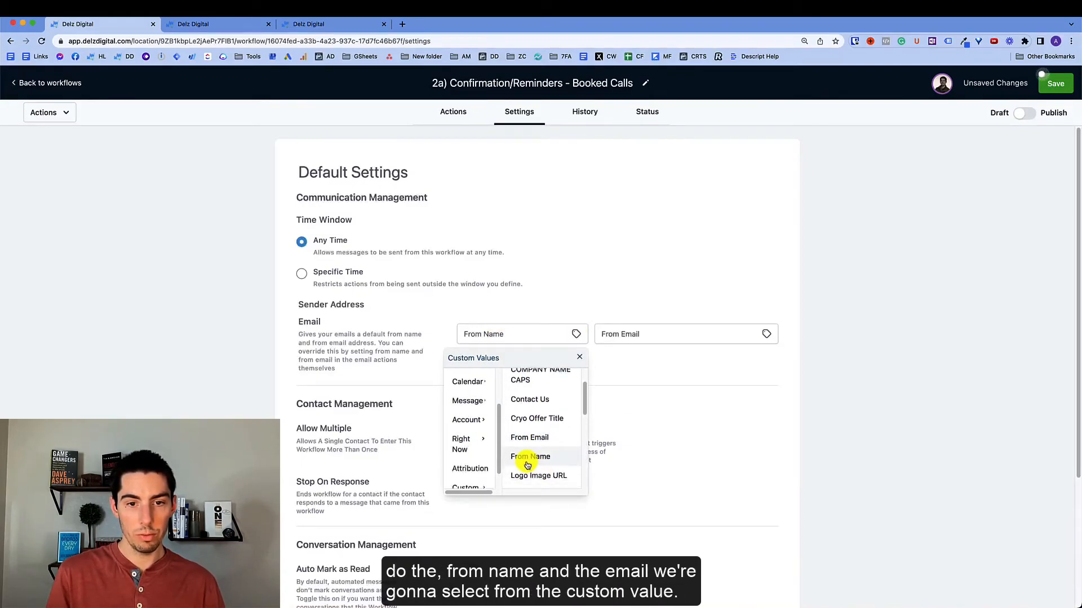
click(529, 457)
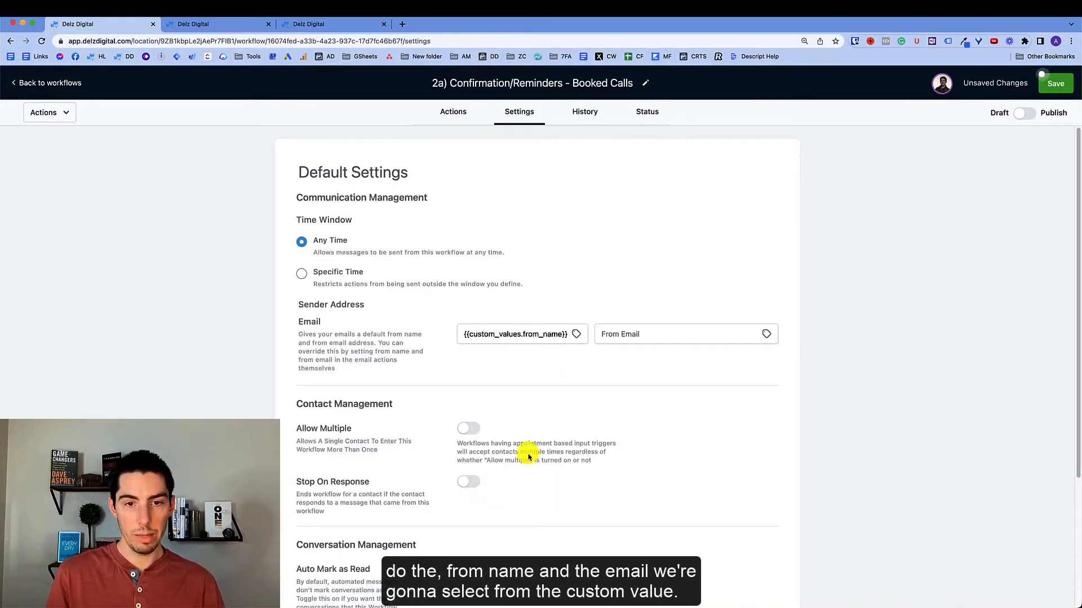
- Set the workflow's default sender email to the From Email custom value
click(766, 334)
scroll(724, 469, down, 2)
click(718, 480)
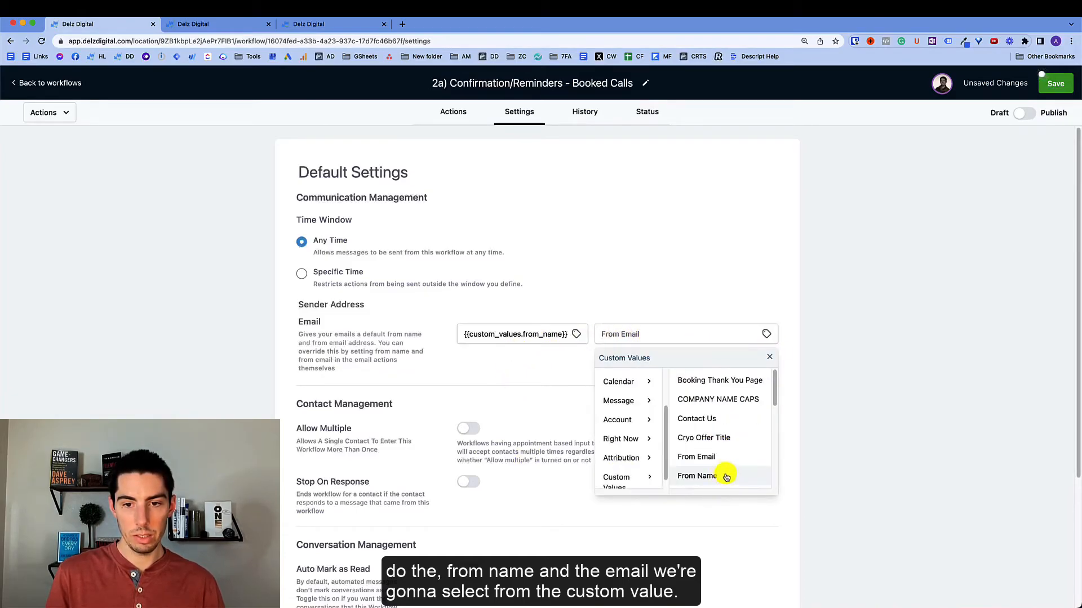
click(696, 457)
- Enable Allow Multiple and Auto Mark as Read for the workflow, and save the workflow
scroll(555, 362, down, 3)
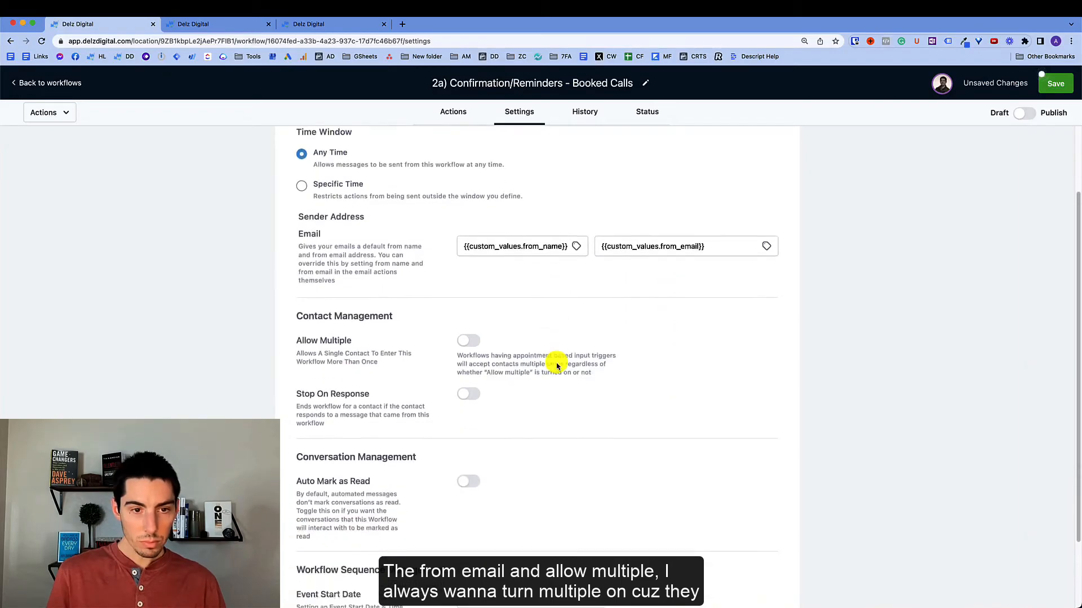
click(467, 300)
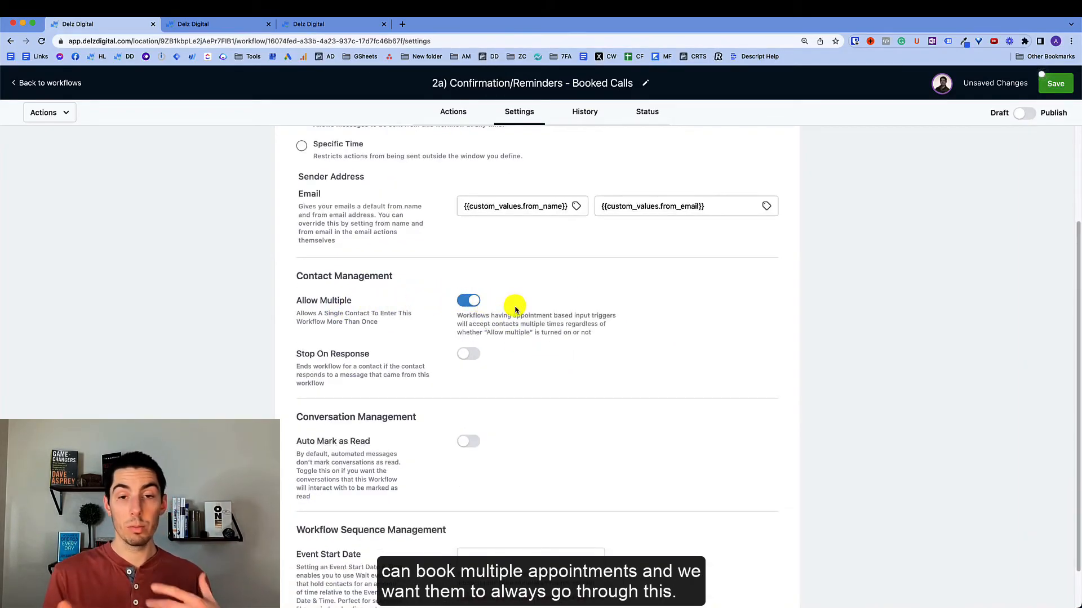
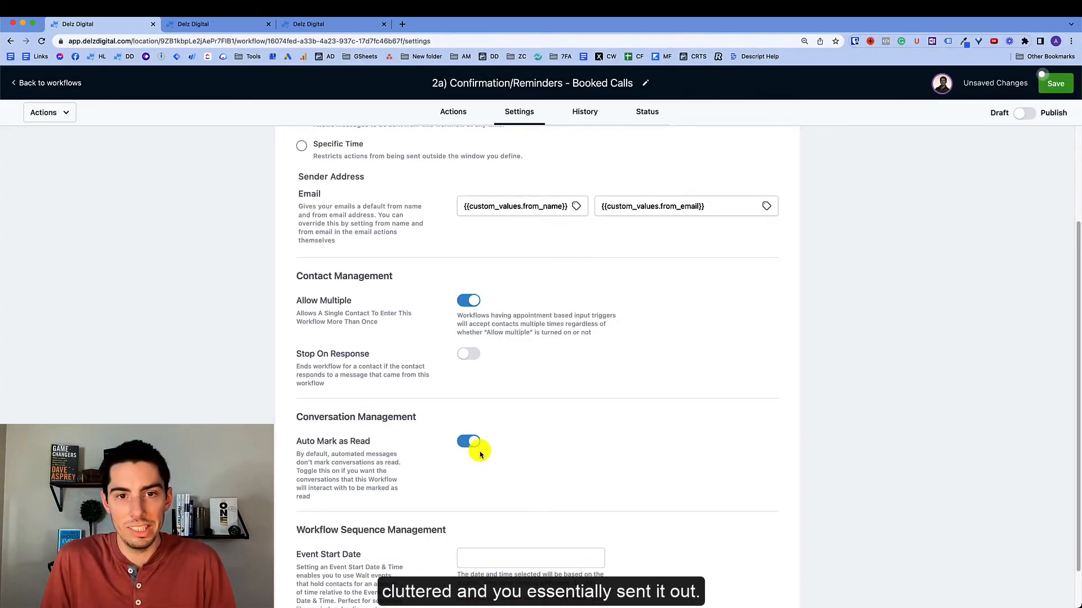
scroll(496, 448, up, 3)
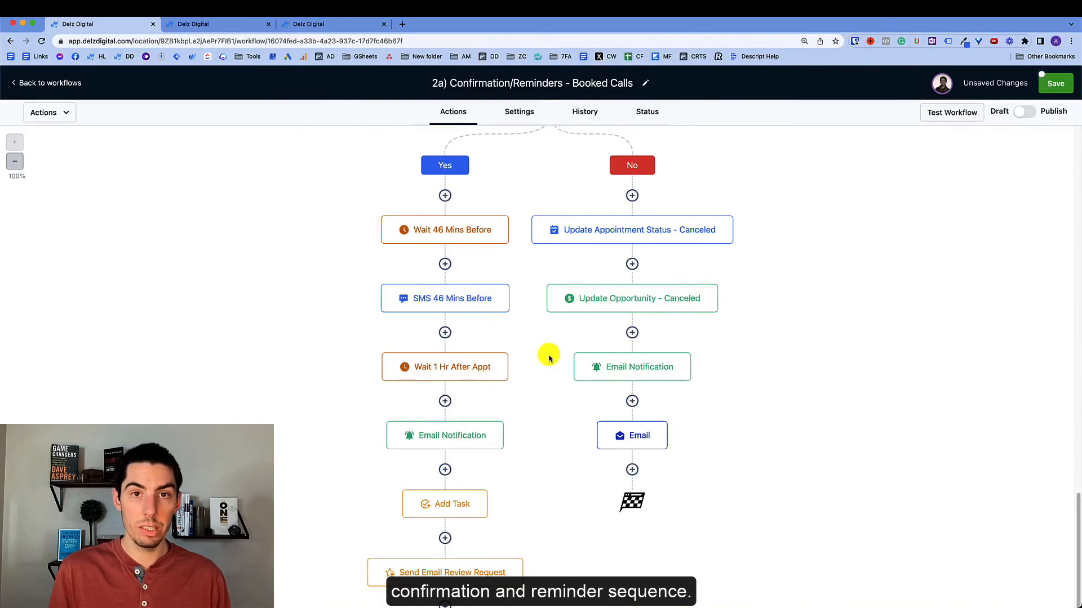
click(1055, 84)
- Review the Appointment trigger's filters and the sequence of actions down to the 24-hour confirmation
click(489, 163)
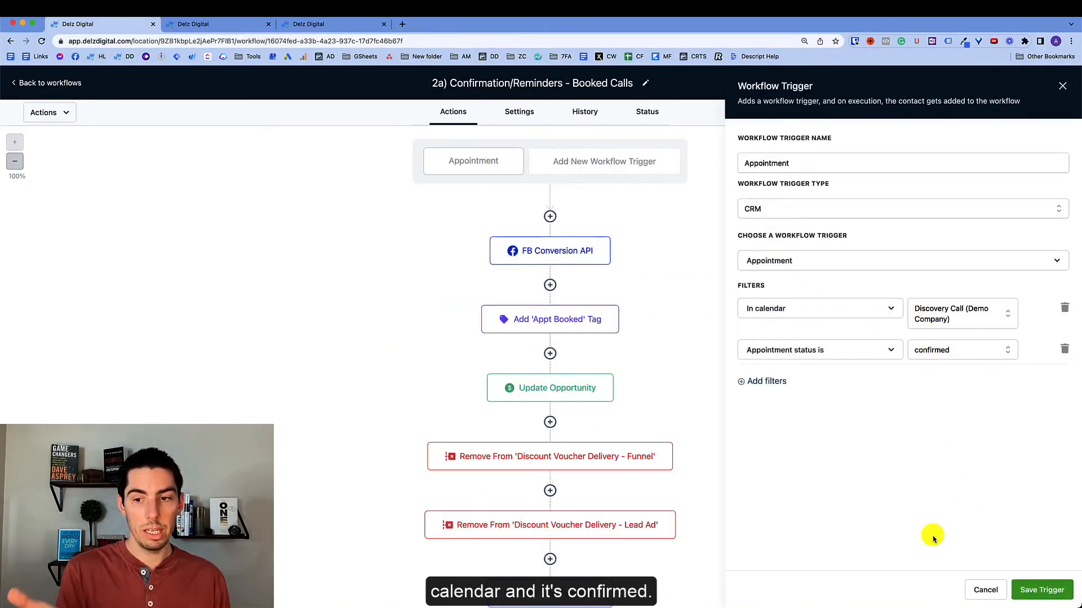
click(985, 590)
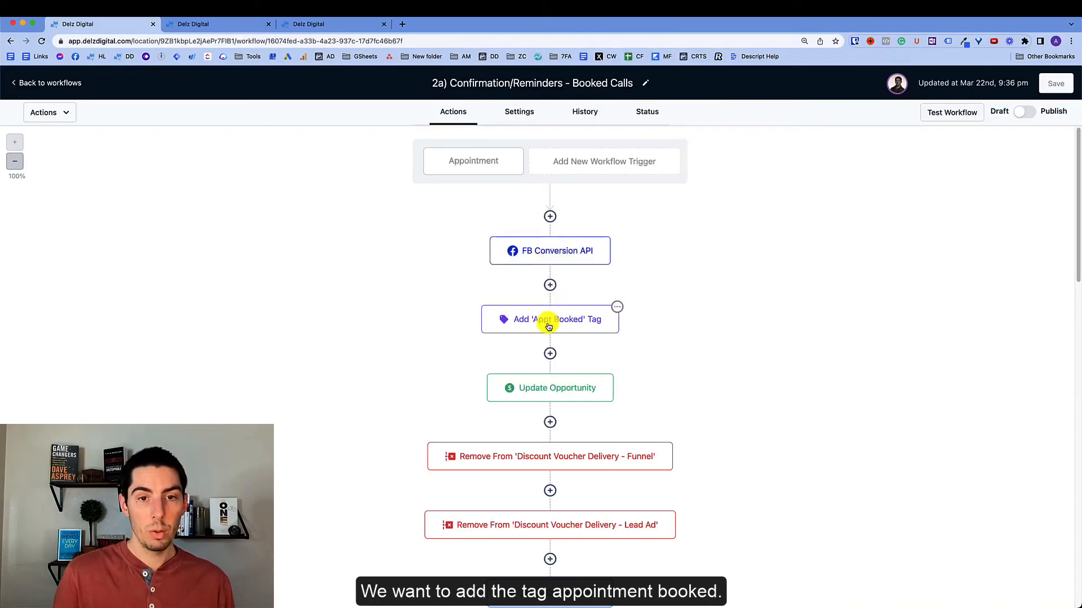
scroll(562, 331, down, 3)
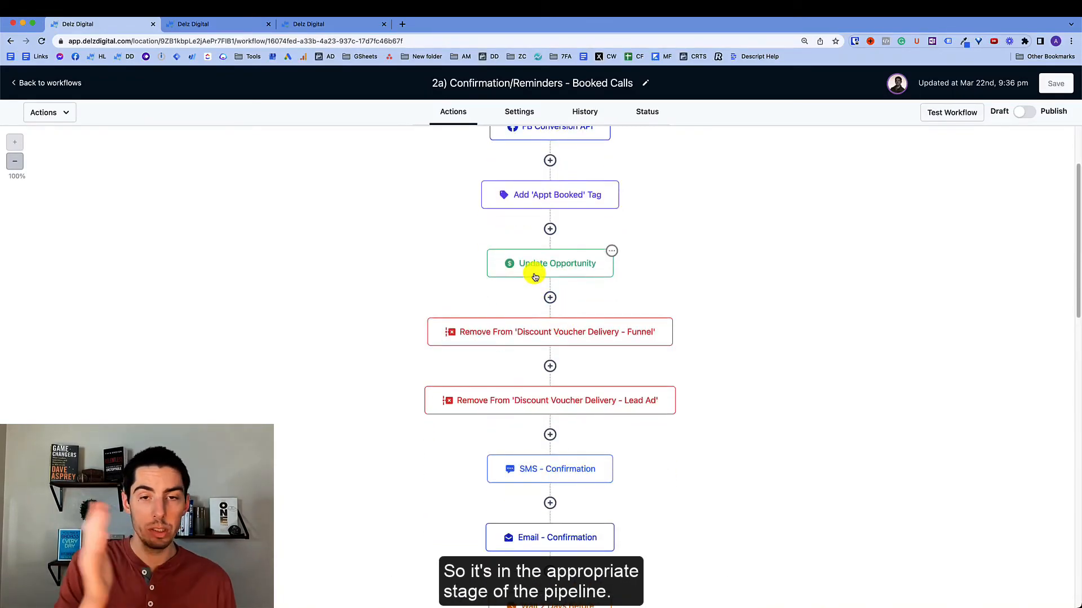
scroll(535, 276, down, 1)
scroll(535, 276, down, 1)
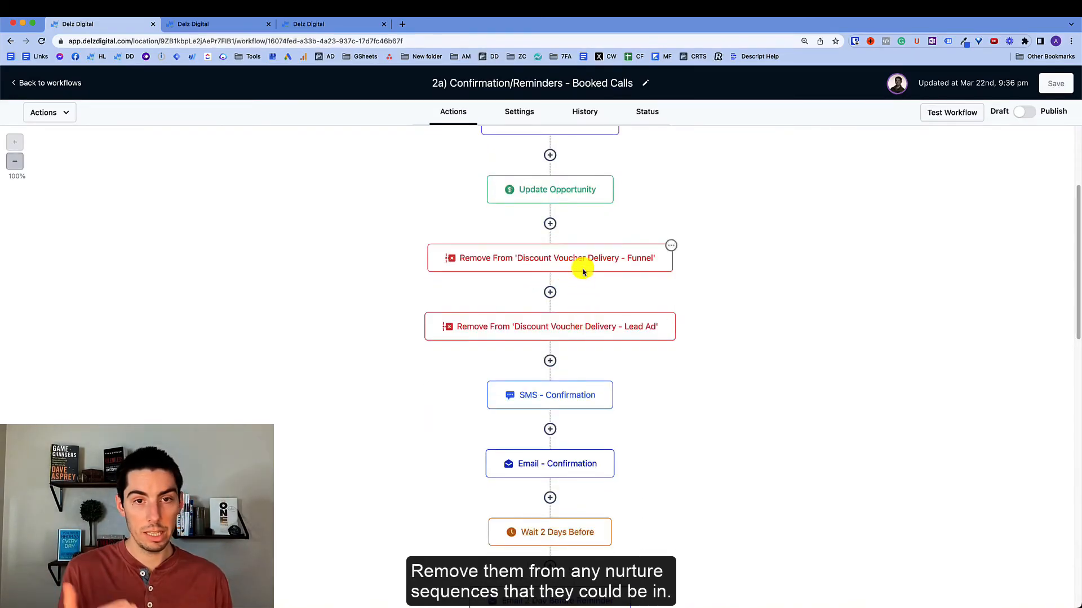
scroll(576, 297, down, 2)
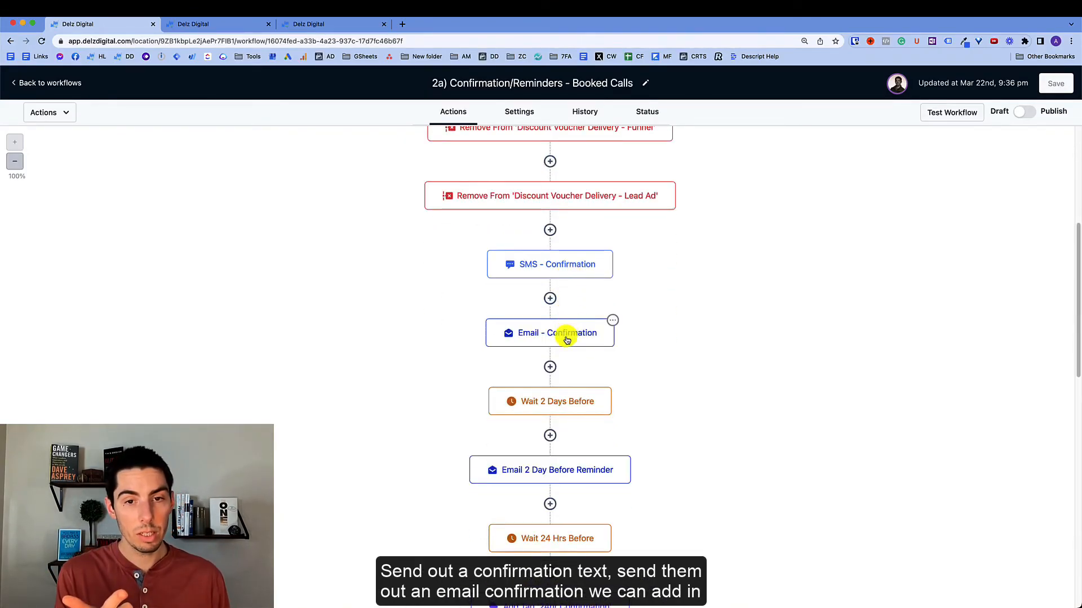
scroll(568, 337, down, 3)
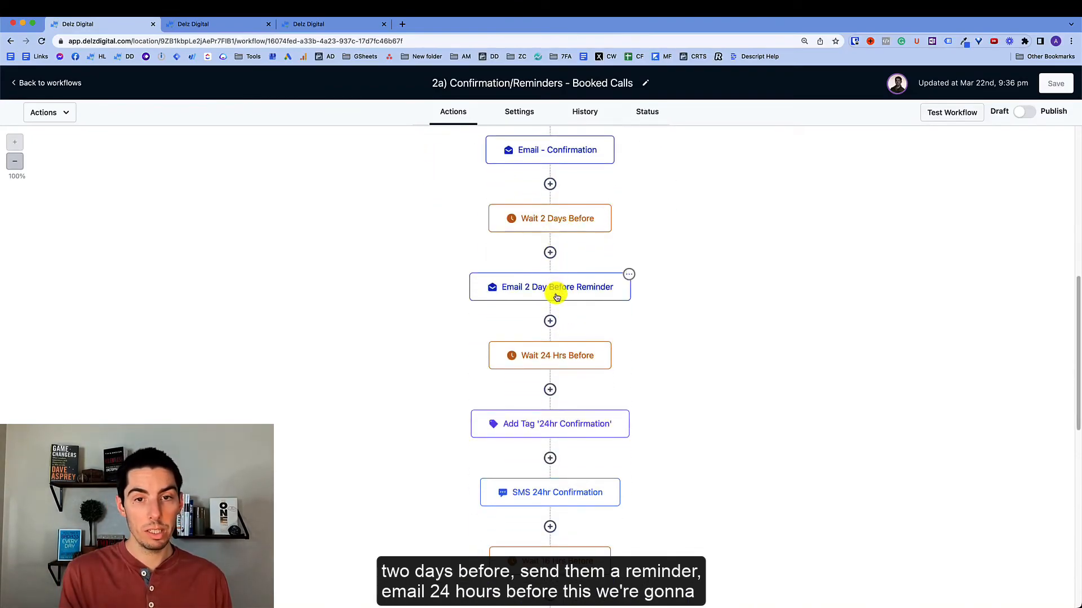
scroll(556, 297, down, 2)
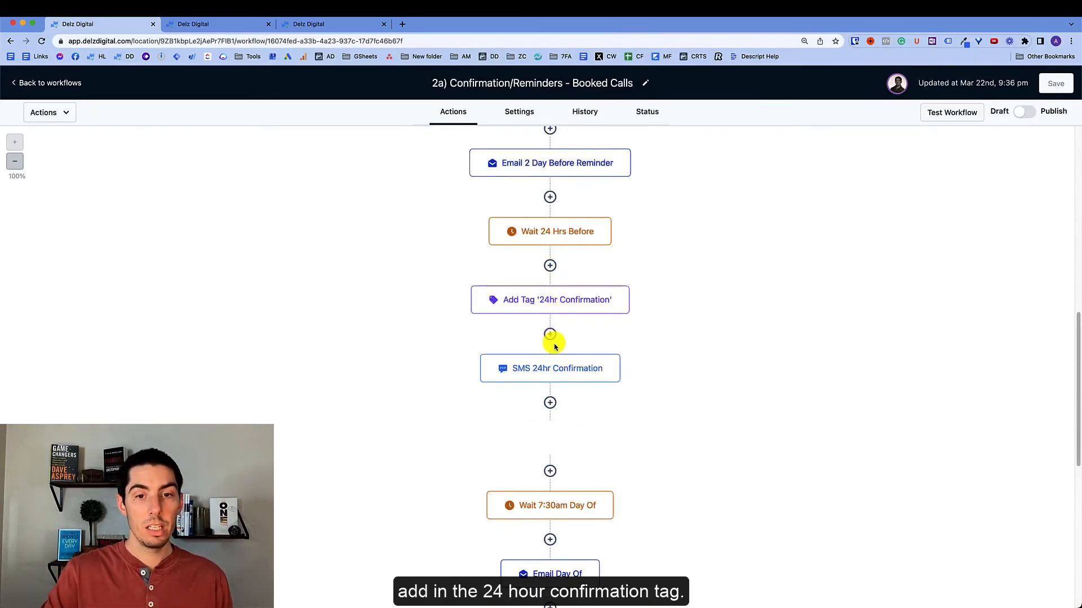
- Check the SMS 24hr Confirmation message and the Wait 7:30am Day Of timing without changing them
click(556, 377)
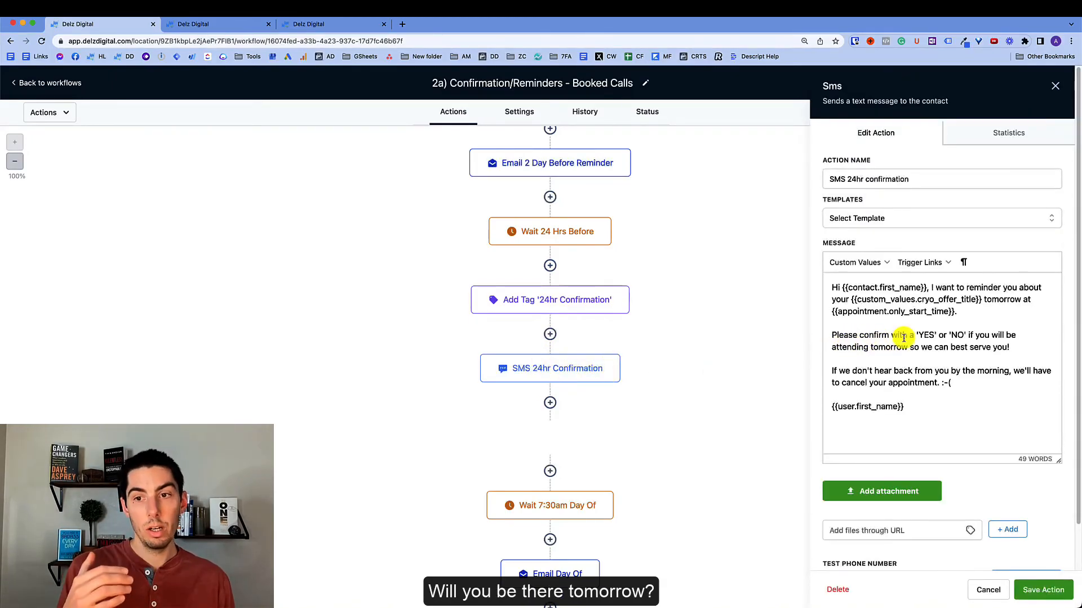
click(984, 597)
click(611, 373)
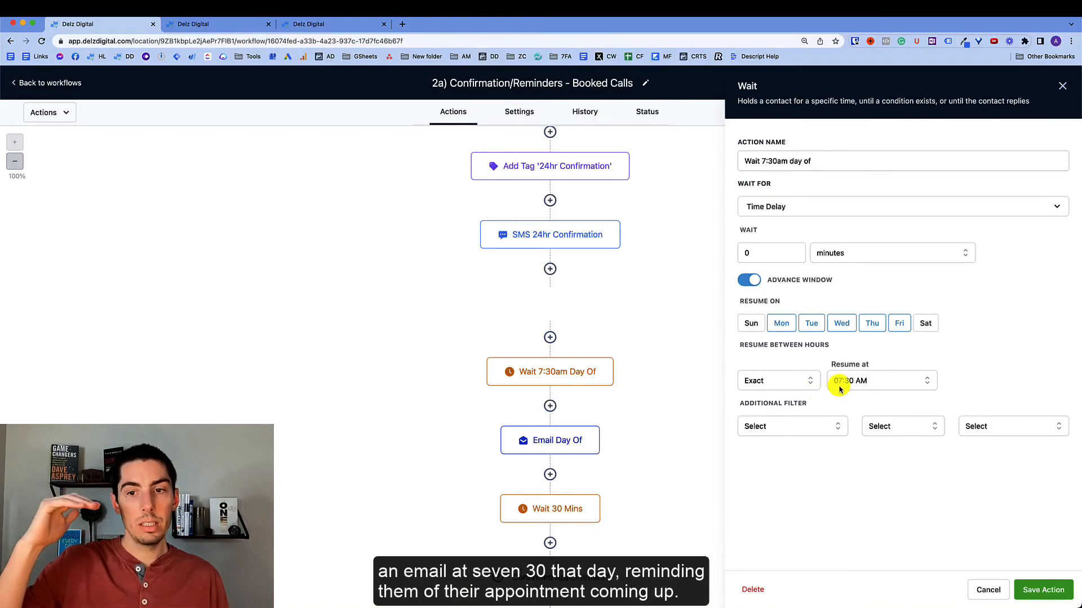
click(987, 586)
- Examine the Confirmed Appointment? condition and the actions in its Yes and No branches
scroll(546, 457, down, 1)
scroll(541, 470, down, 3)
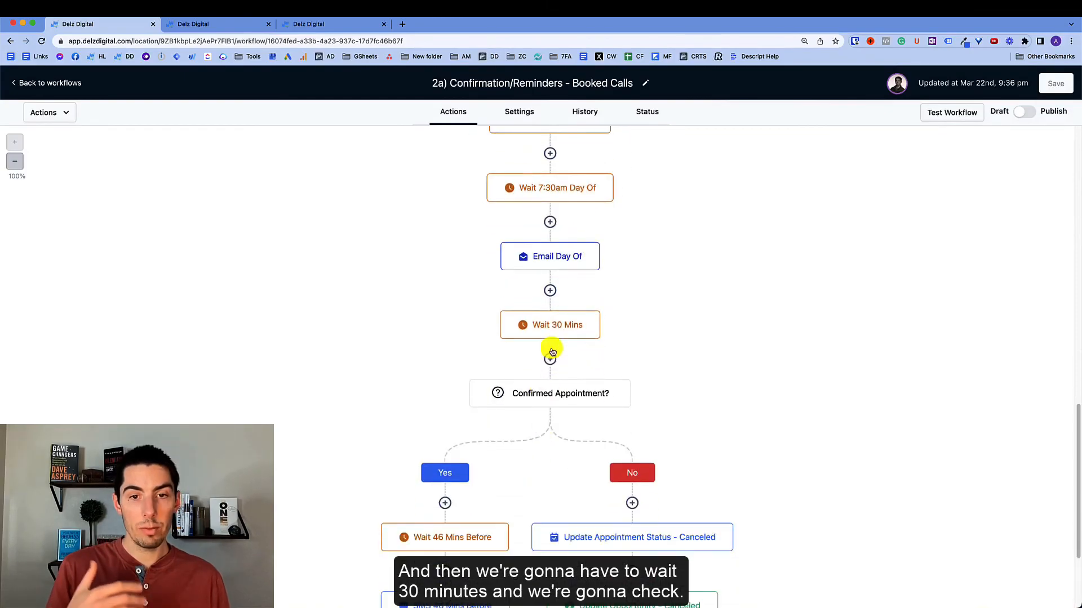
scroll(555, 408, down, 2)
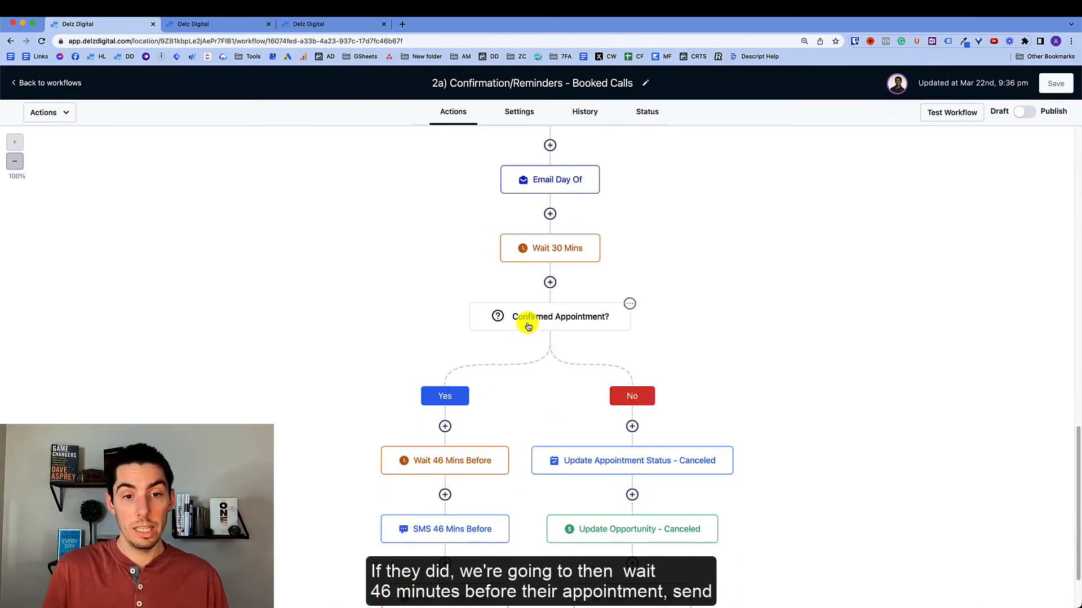
scroll(448, 413, down, 3)
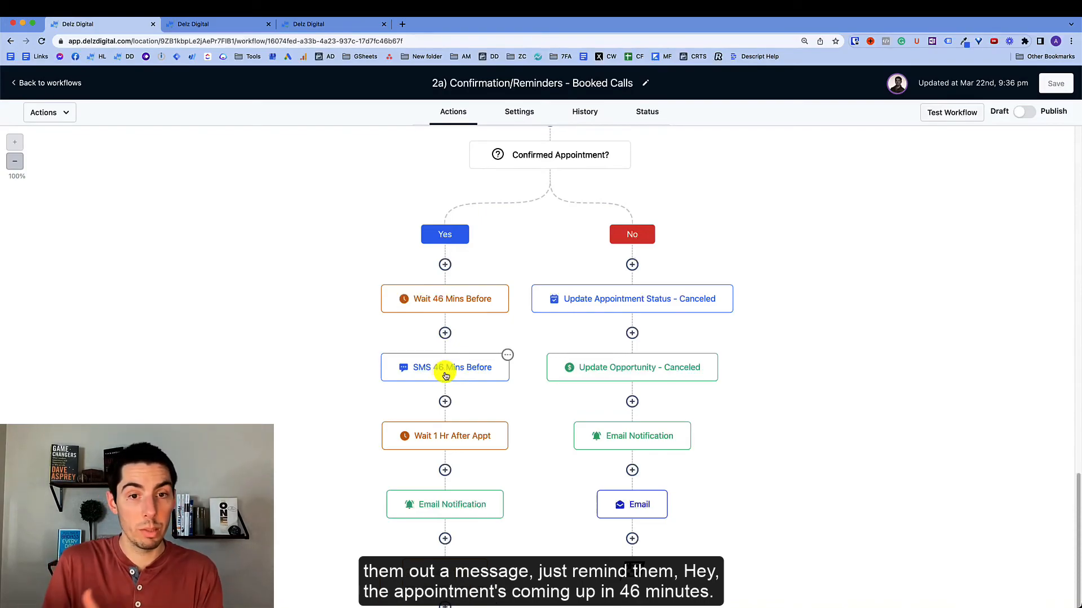
scroll(442, 349, down, 3)
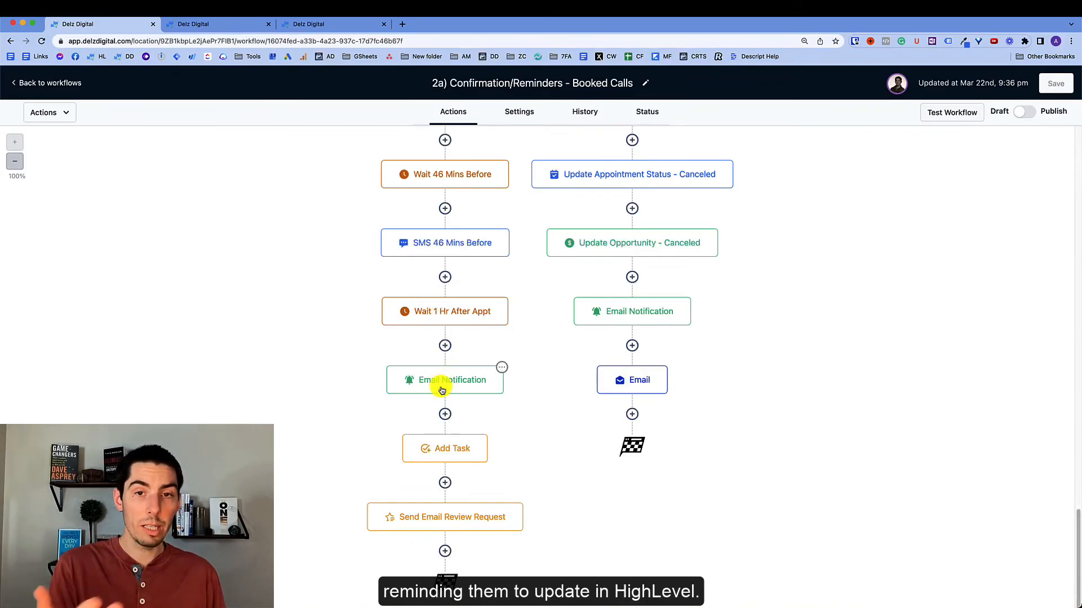
scroll(442, 398, down, 1)
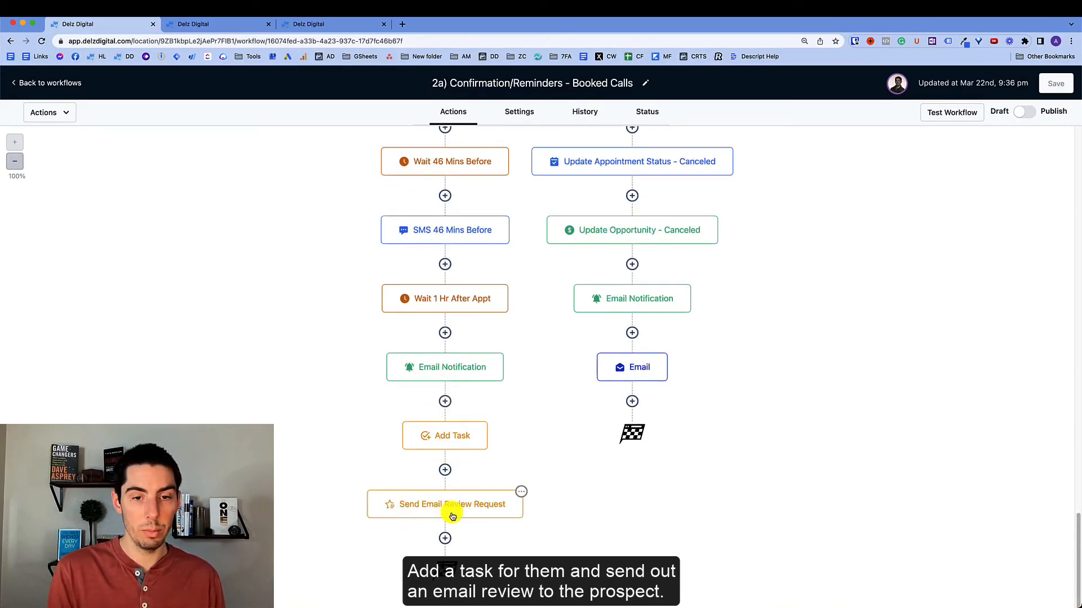
scroll(450, 510, up, 5)
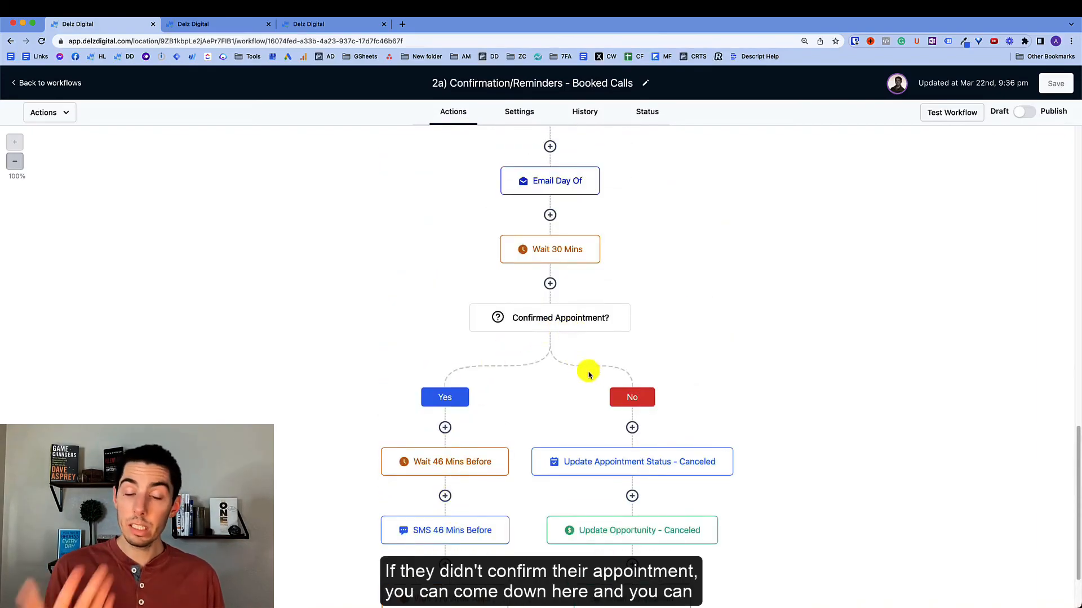
scroll(595, 384, down, 3)
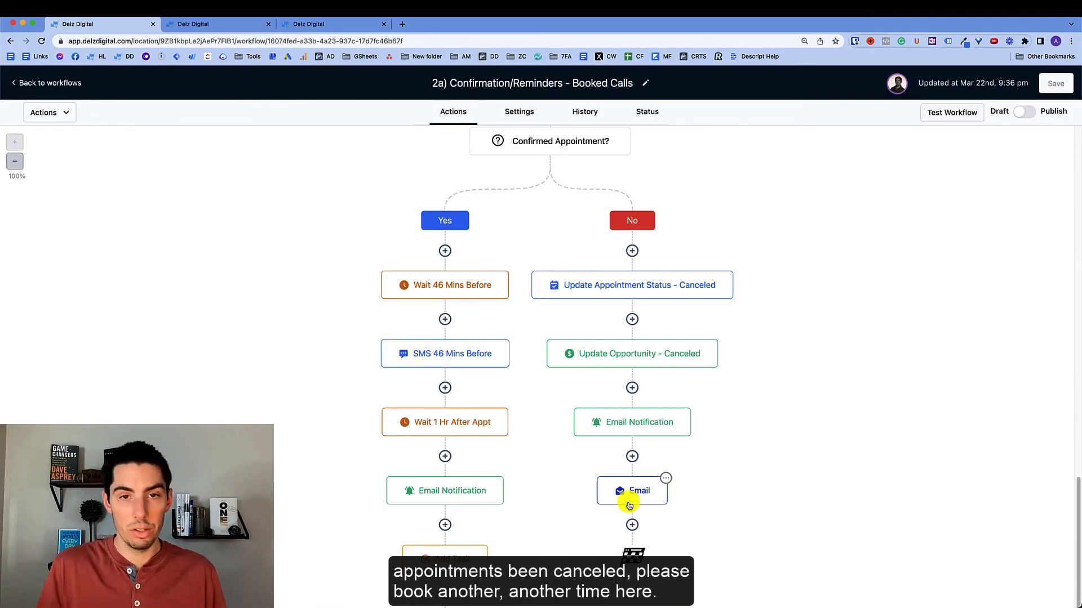
scroll(598, 434, up, 15)
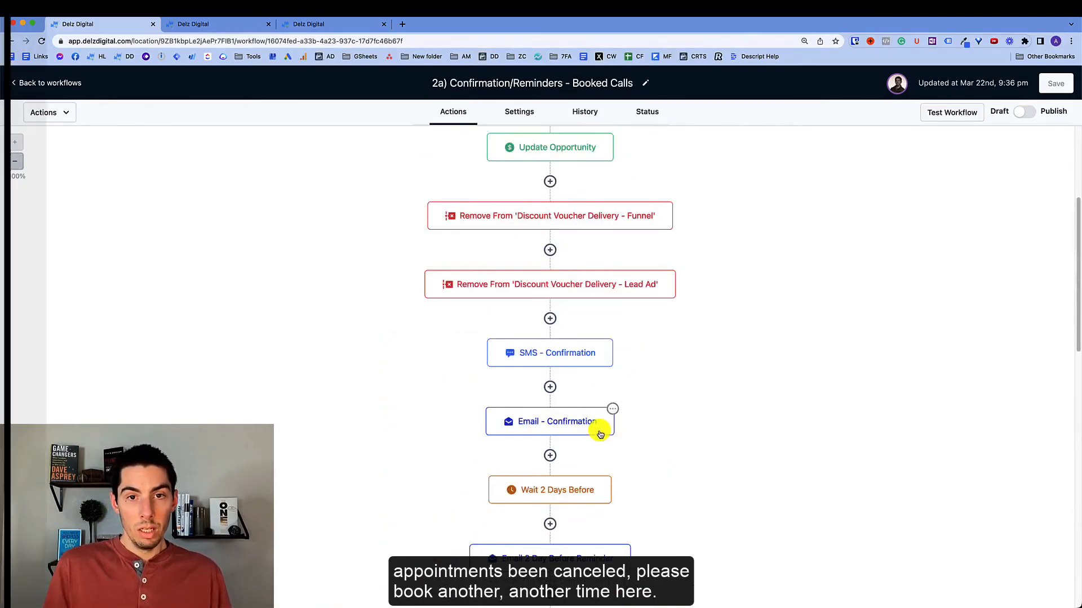